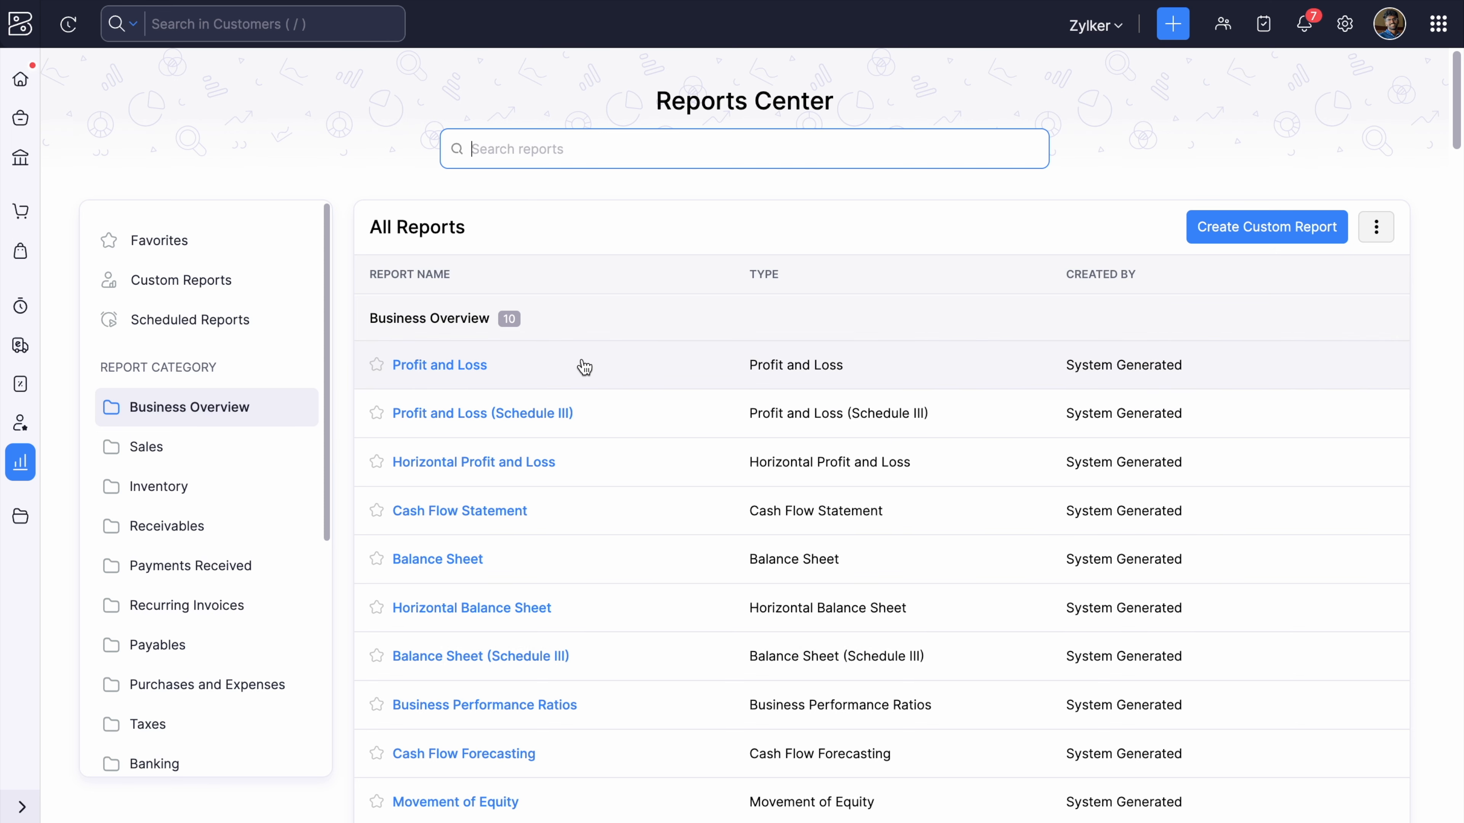
Open the Profit and Loss report and look through it down to the Net Profit/Loss line.
click(447, 369)
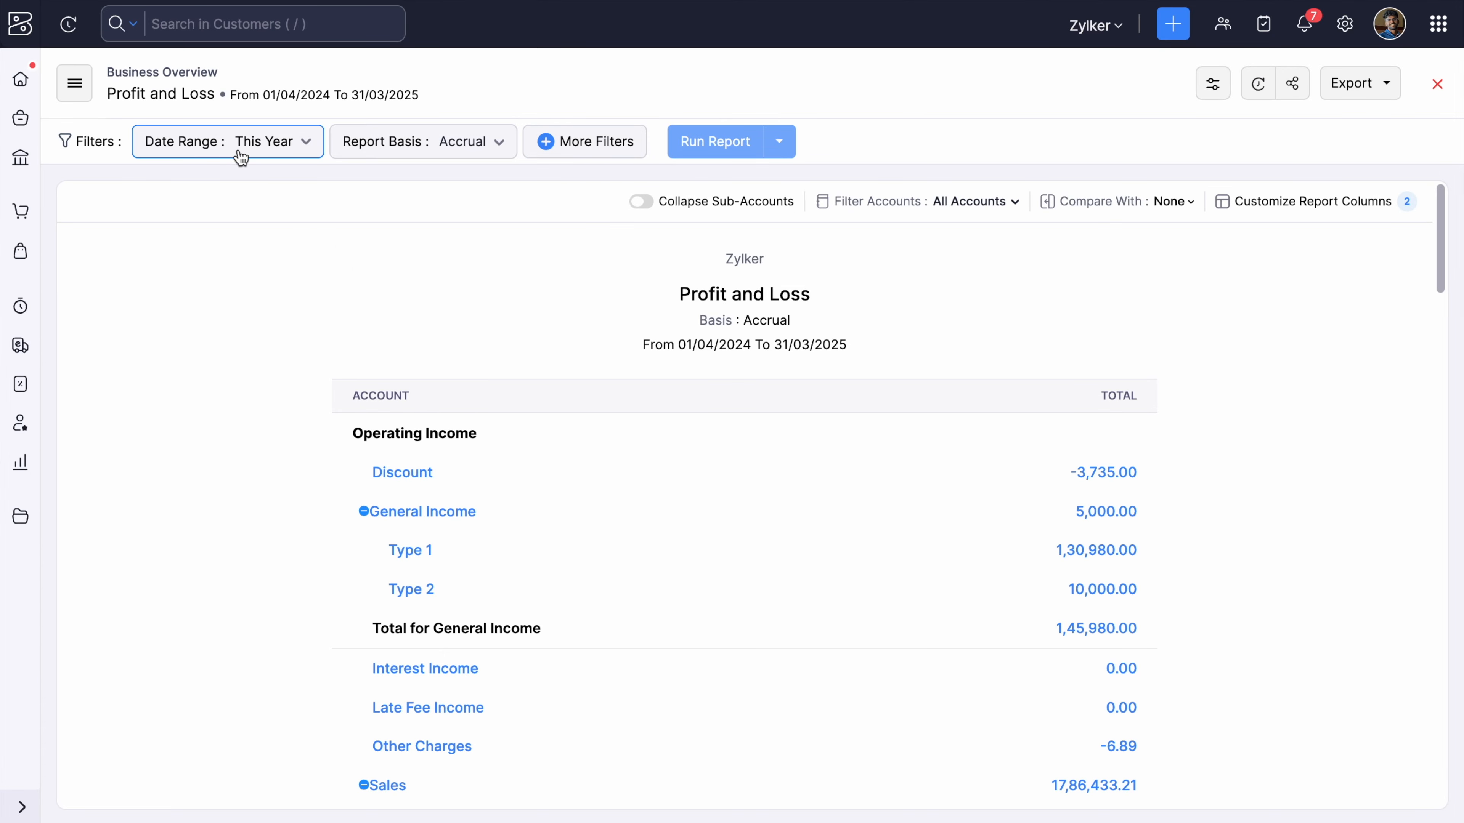
scroll(303, 329, down, 20)
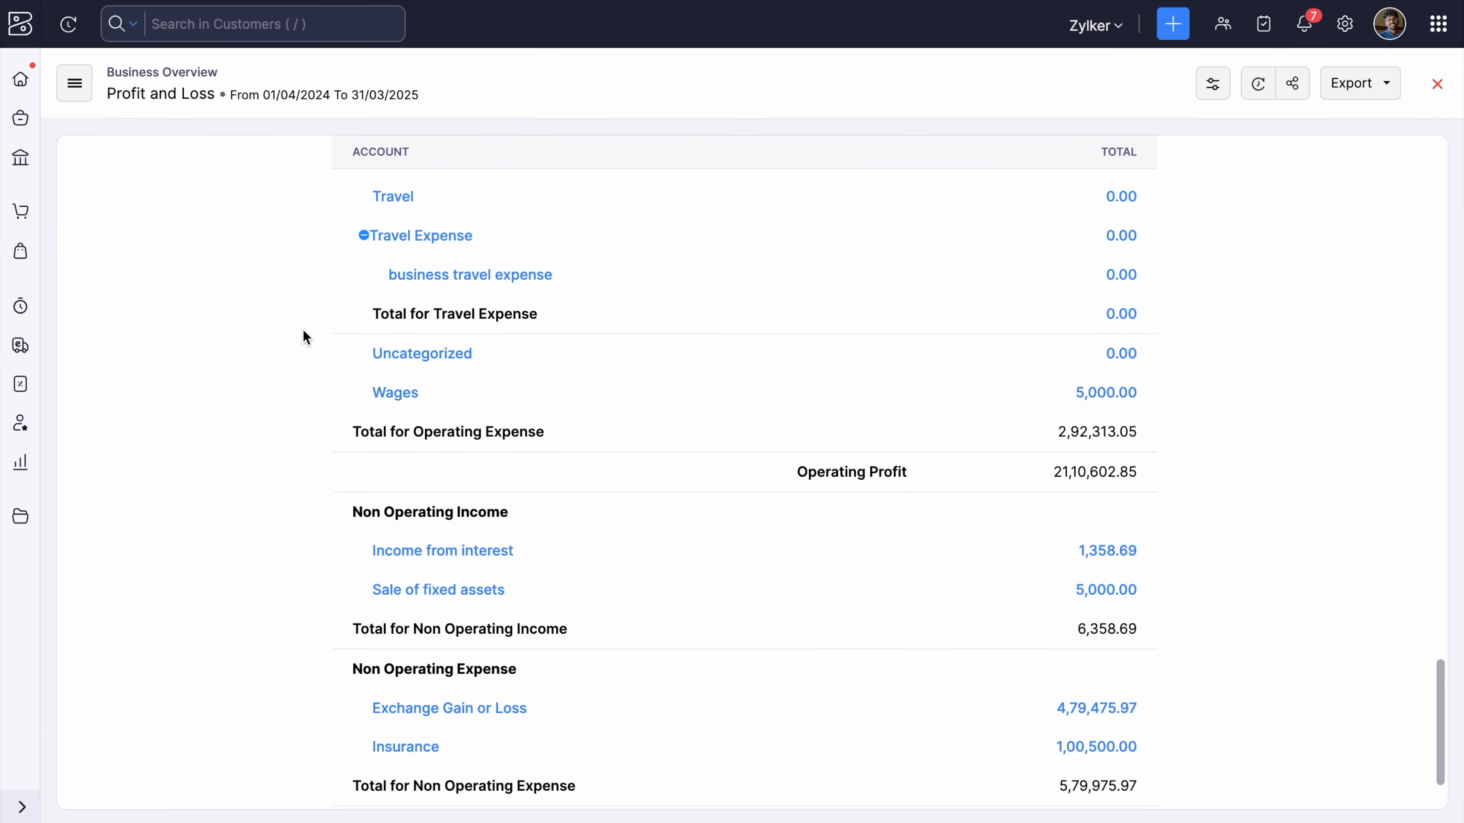
scroll(303, 333, down, 4)
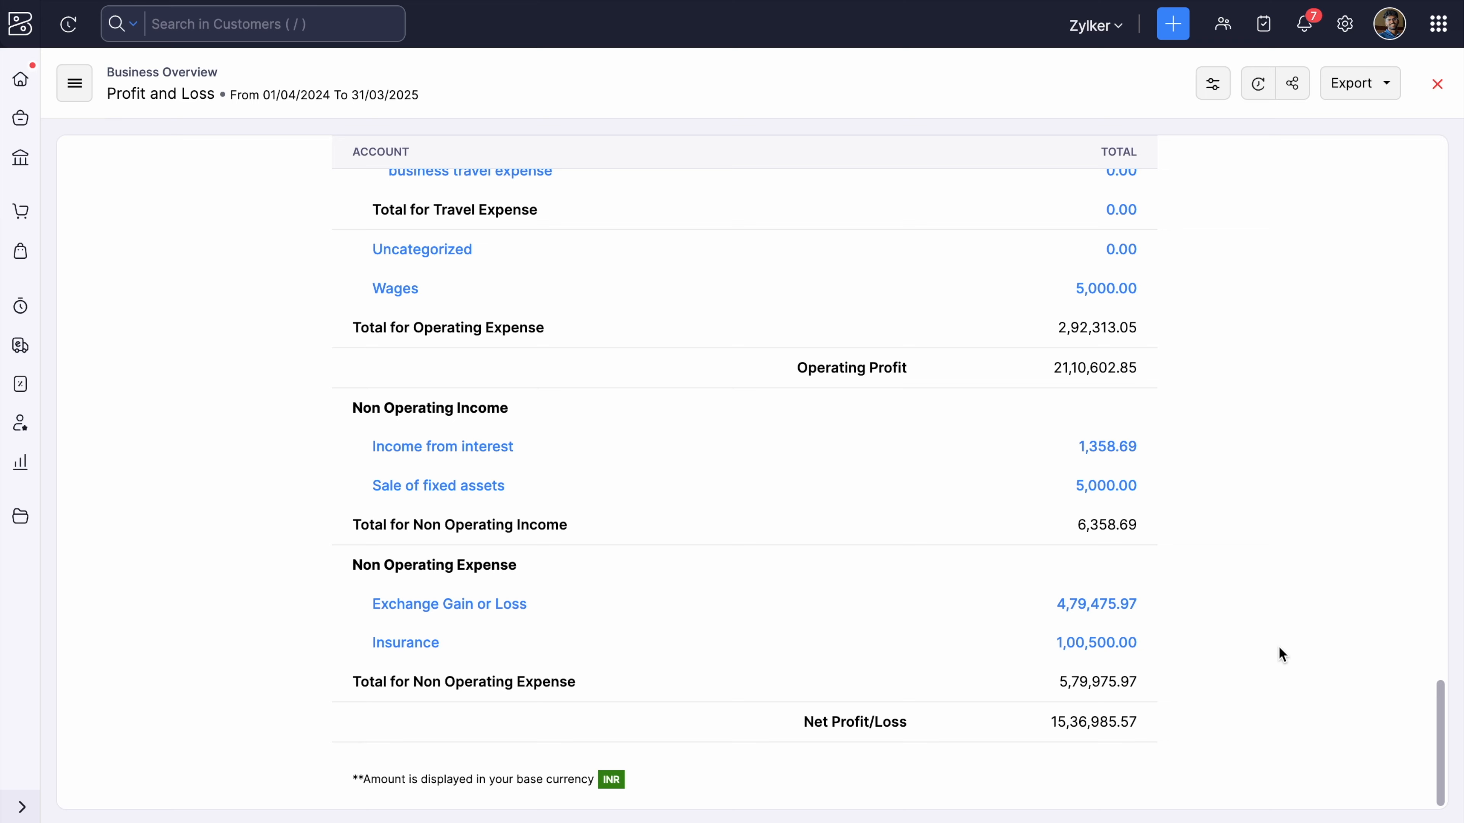
scroll(1279, 647, up, 9)
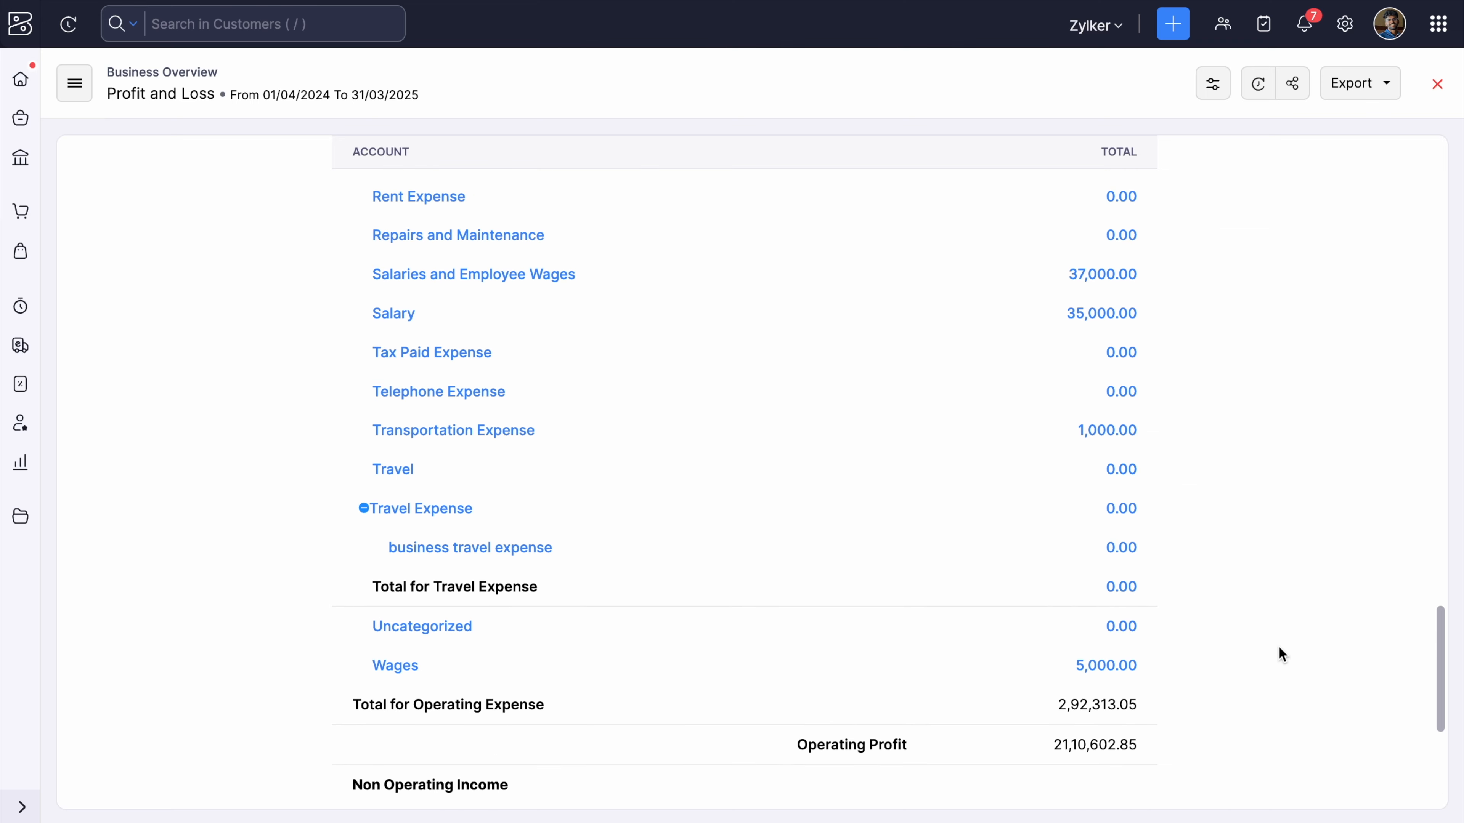
scroll(1278, 647, up, 20)
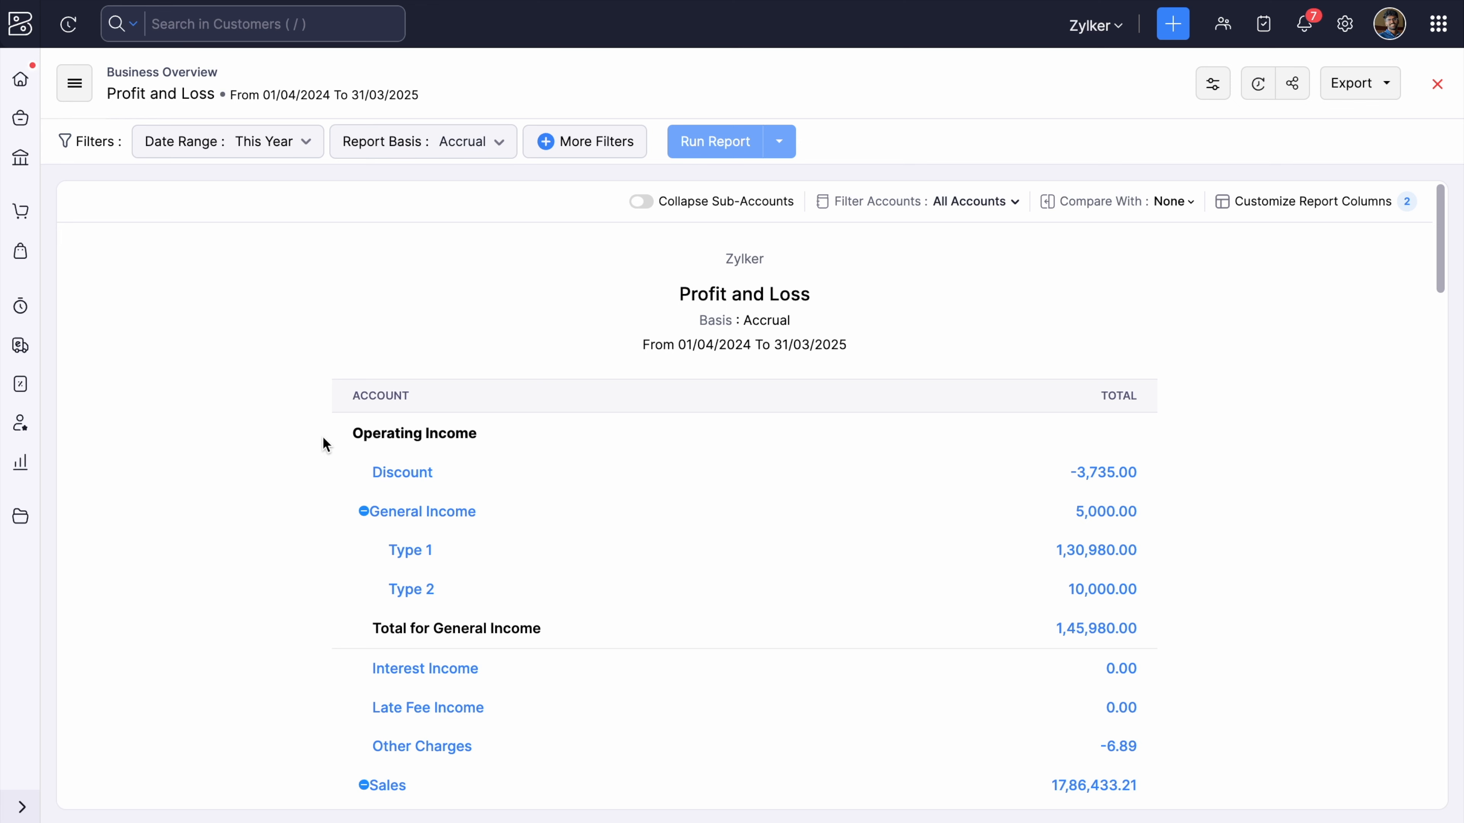
Examine the report's Operating Income, Cost of Goods Sold and Operating Expense sections, highlighting the section headings.
drag(354, 434, 485, 431)
click(314, 572)
scroll(314, 572, down, 7)
scroll(314, 573, down, 4)
drag(350, 490, 487, 489)
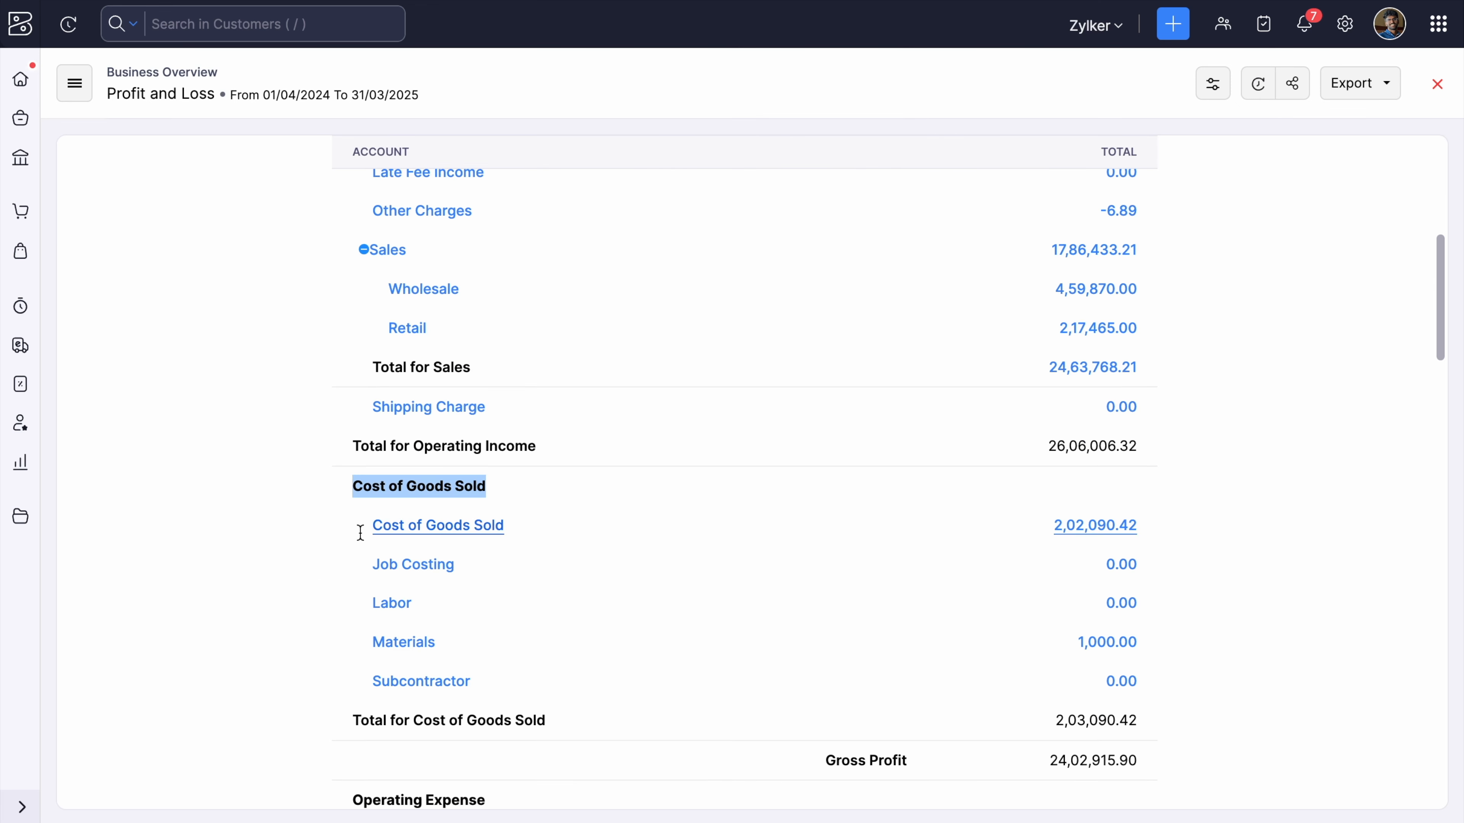
click(307, 547)
scroll(309, 550, down, 4)
drag(349, 464, 294, 443)
click(296, 448)
Examine the Non Operating Income and Non Operating Expense sections, highlighting each heading.
scroll(296, 448, down, 20)
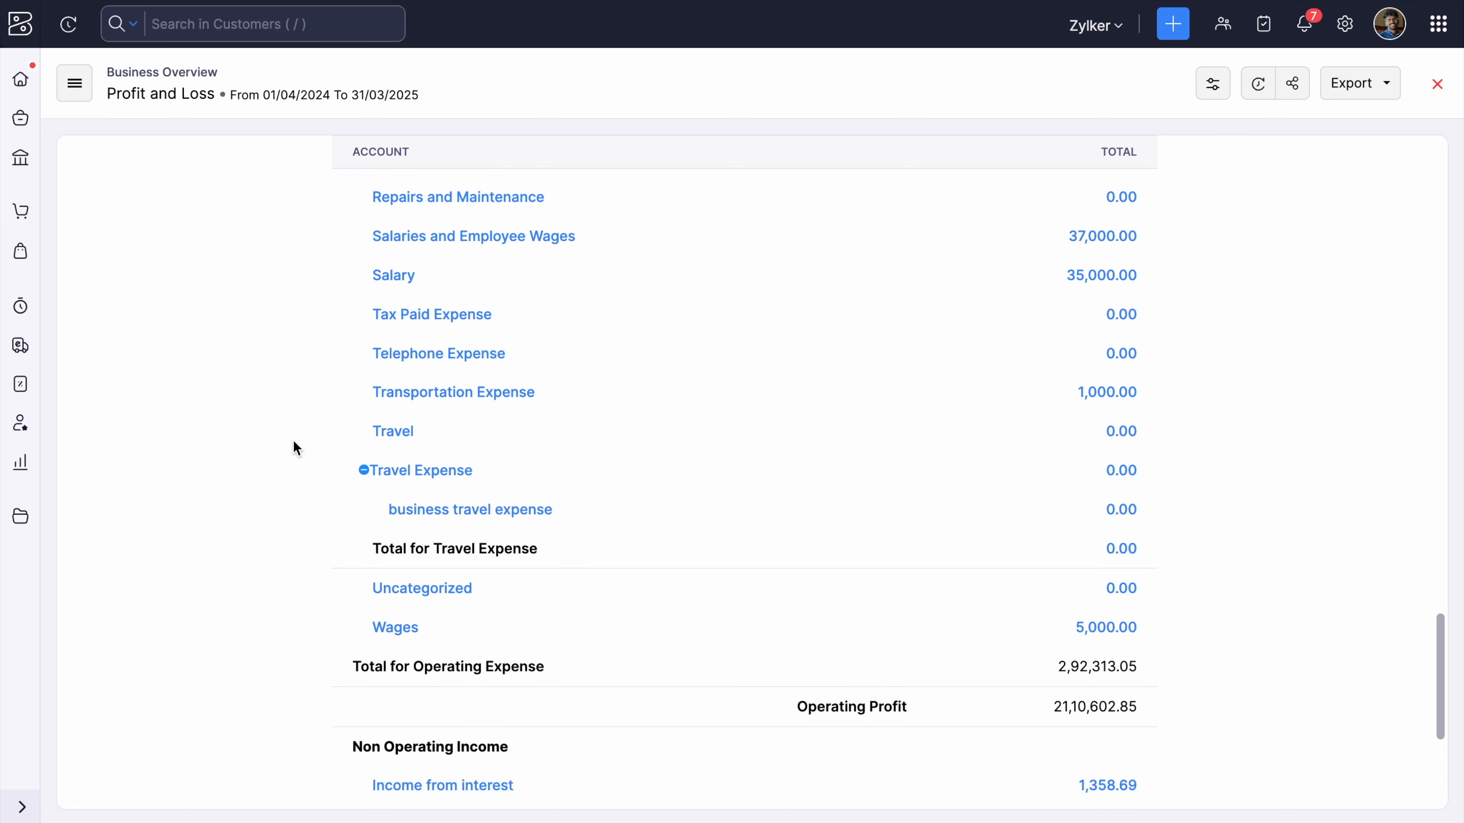
drag(352, 503, 513, 500)
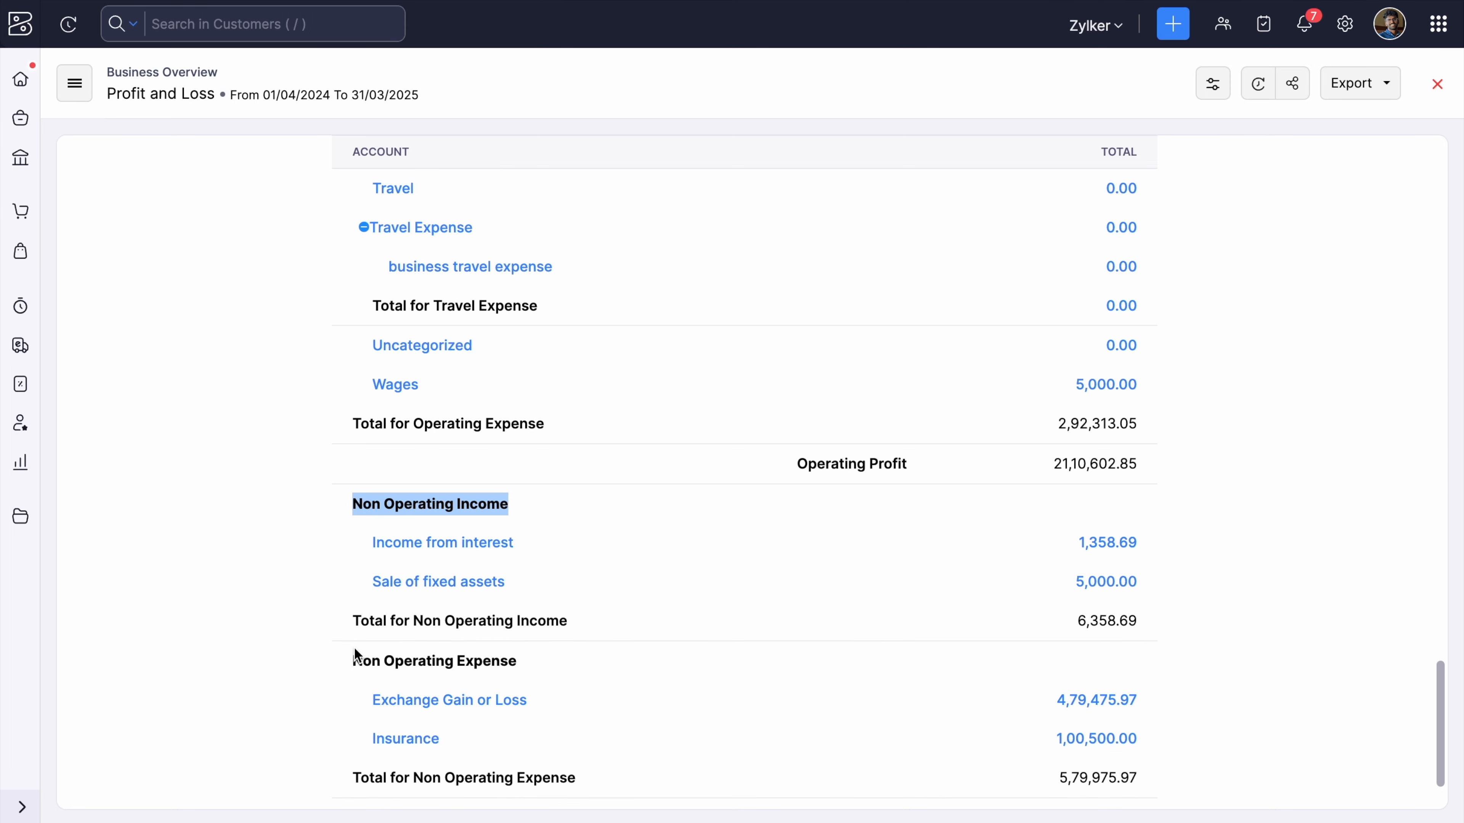
click(346, 668)
drag(346, 668, 522, 663)
click(551, 681)
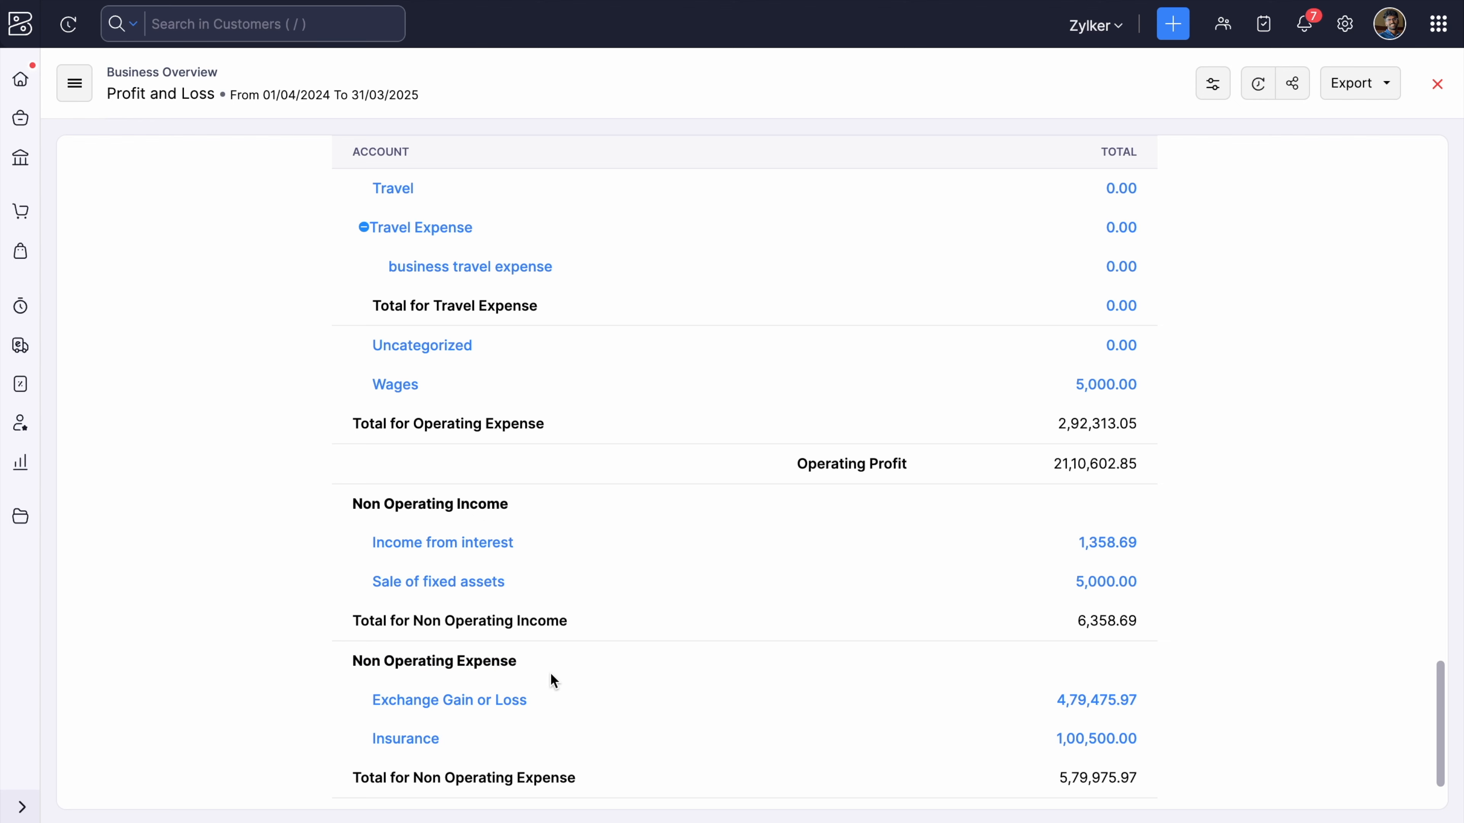
View the account transactions behind the Discount total under Operating Income, and return to the Profit and Loss report.
scroll(550, 673, up, 20)
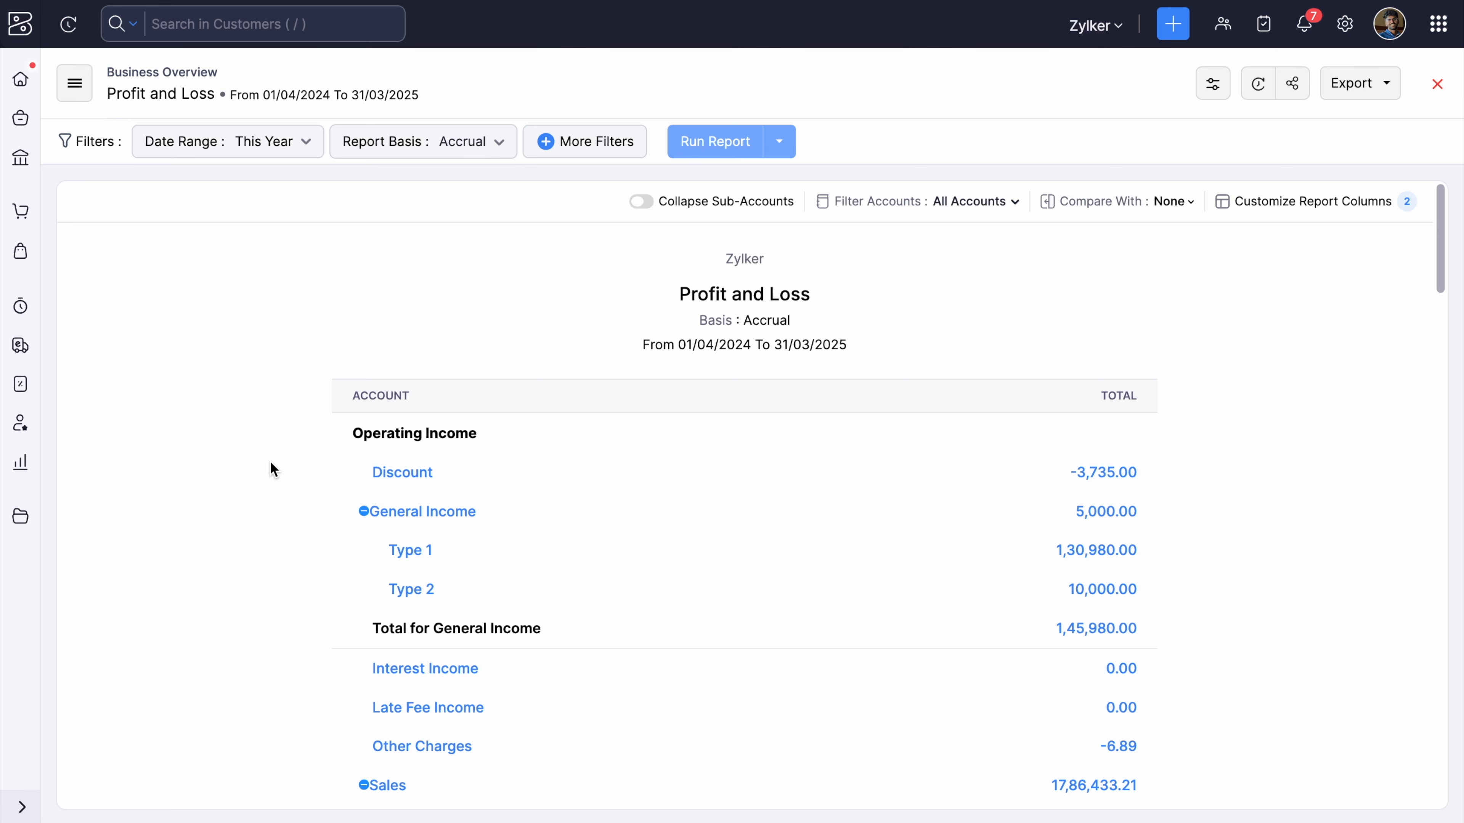
scroll(271, 467, down, 4)
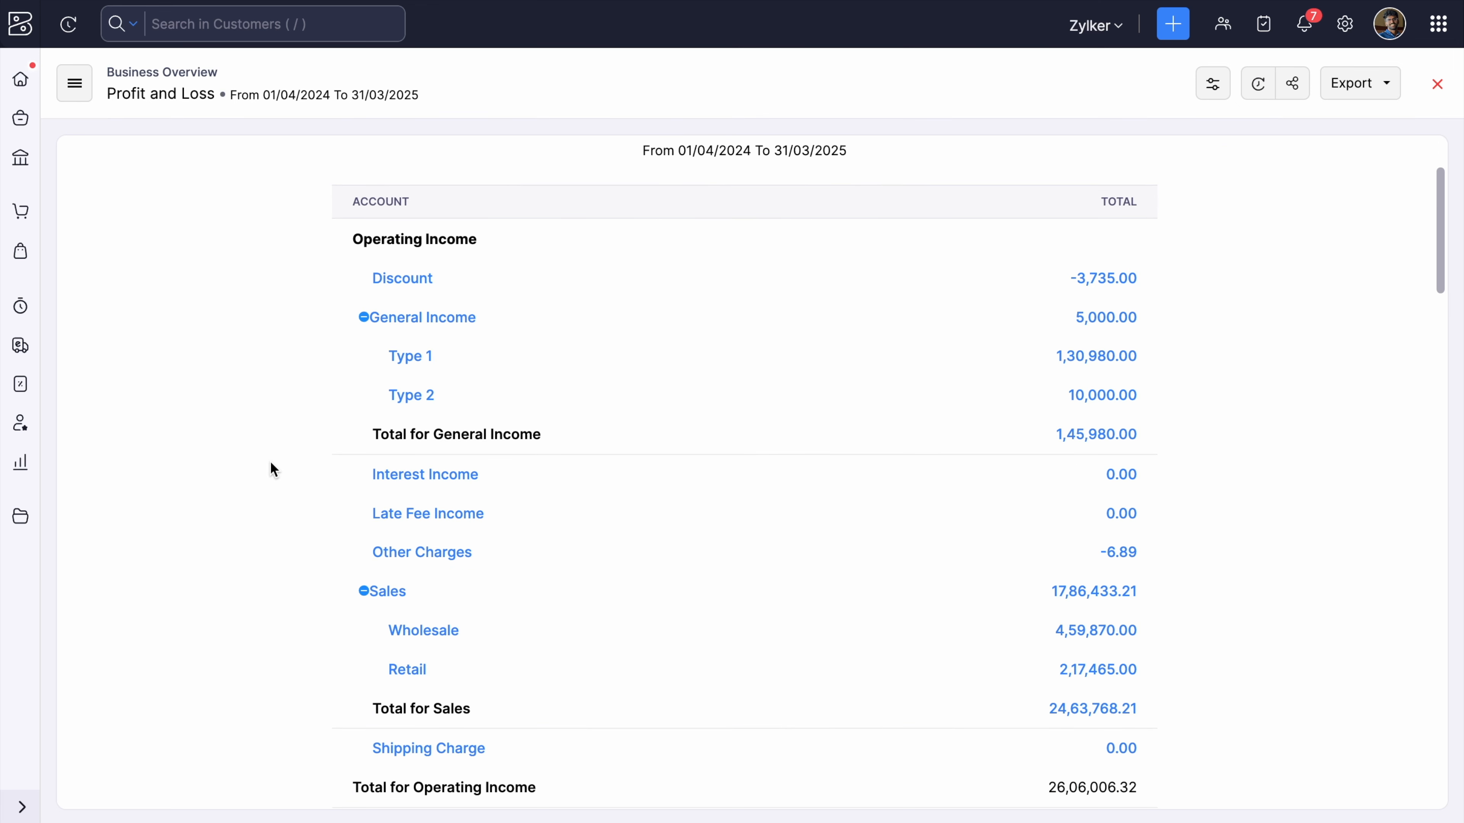
scroll(270, 461, down, 1)
scroll(270, 462, up, 1)
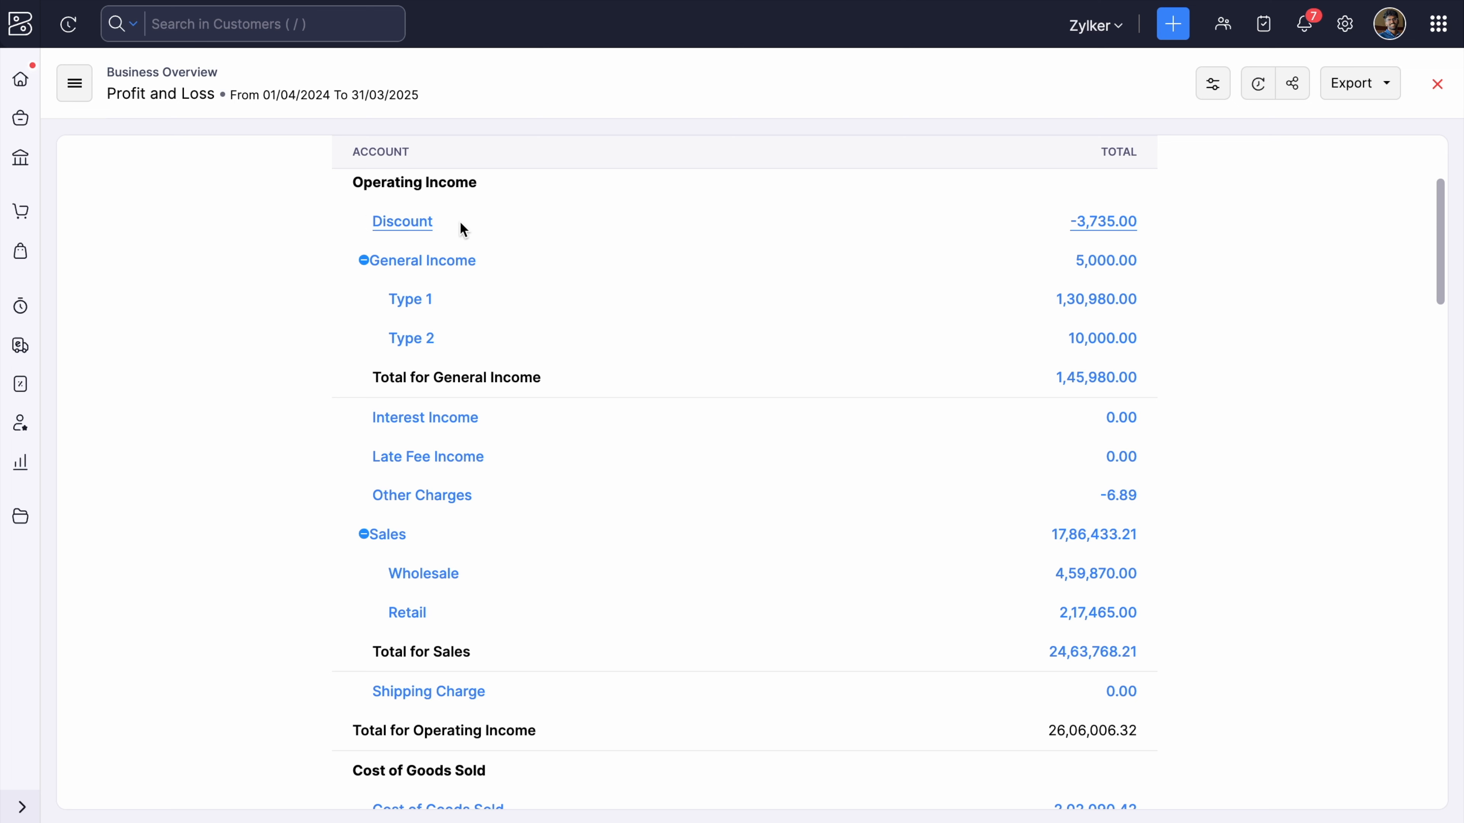
click(1119, 223)
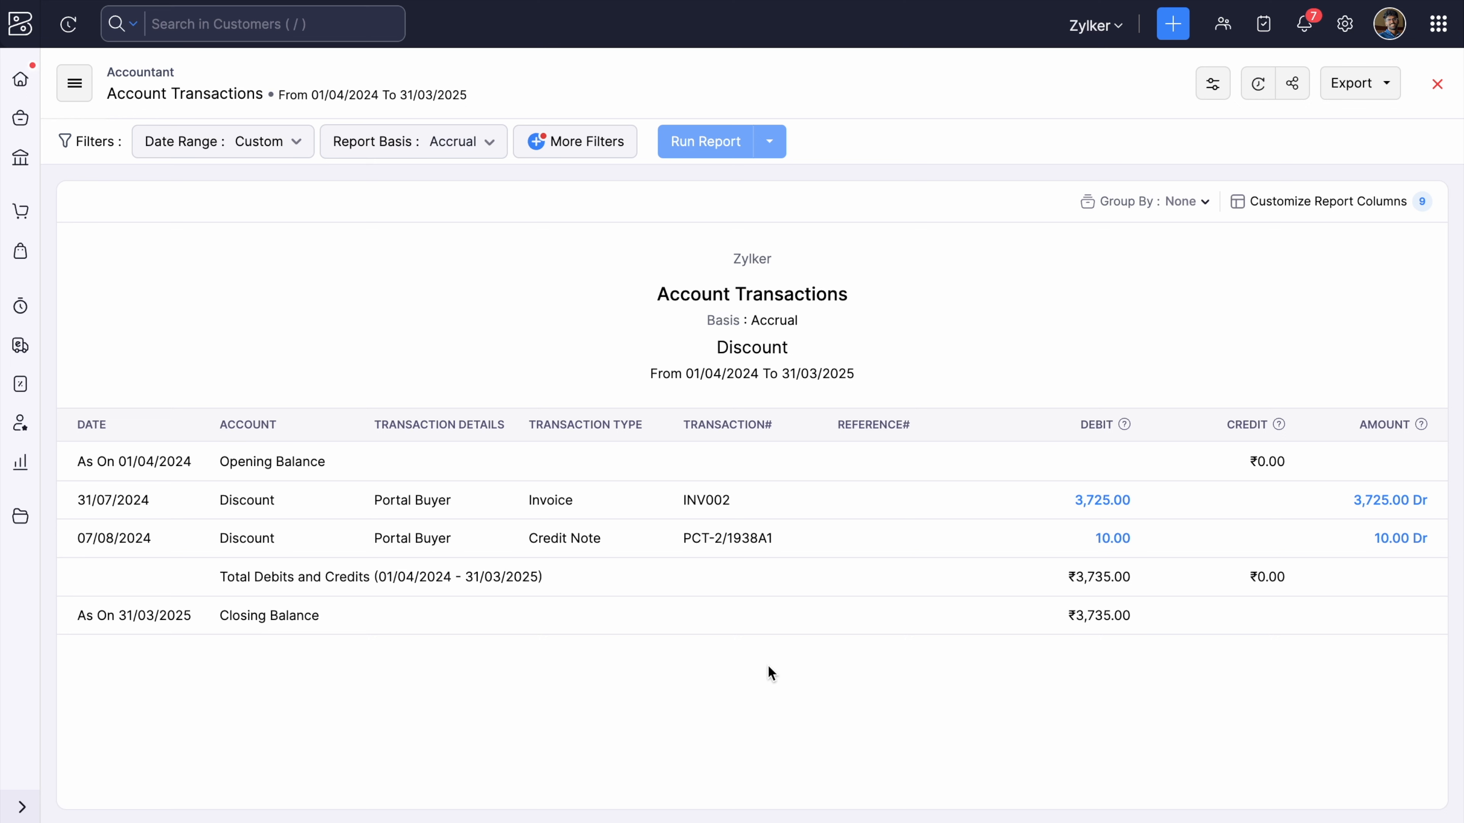
scroll(771, 673, left, 5)
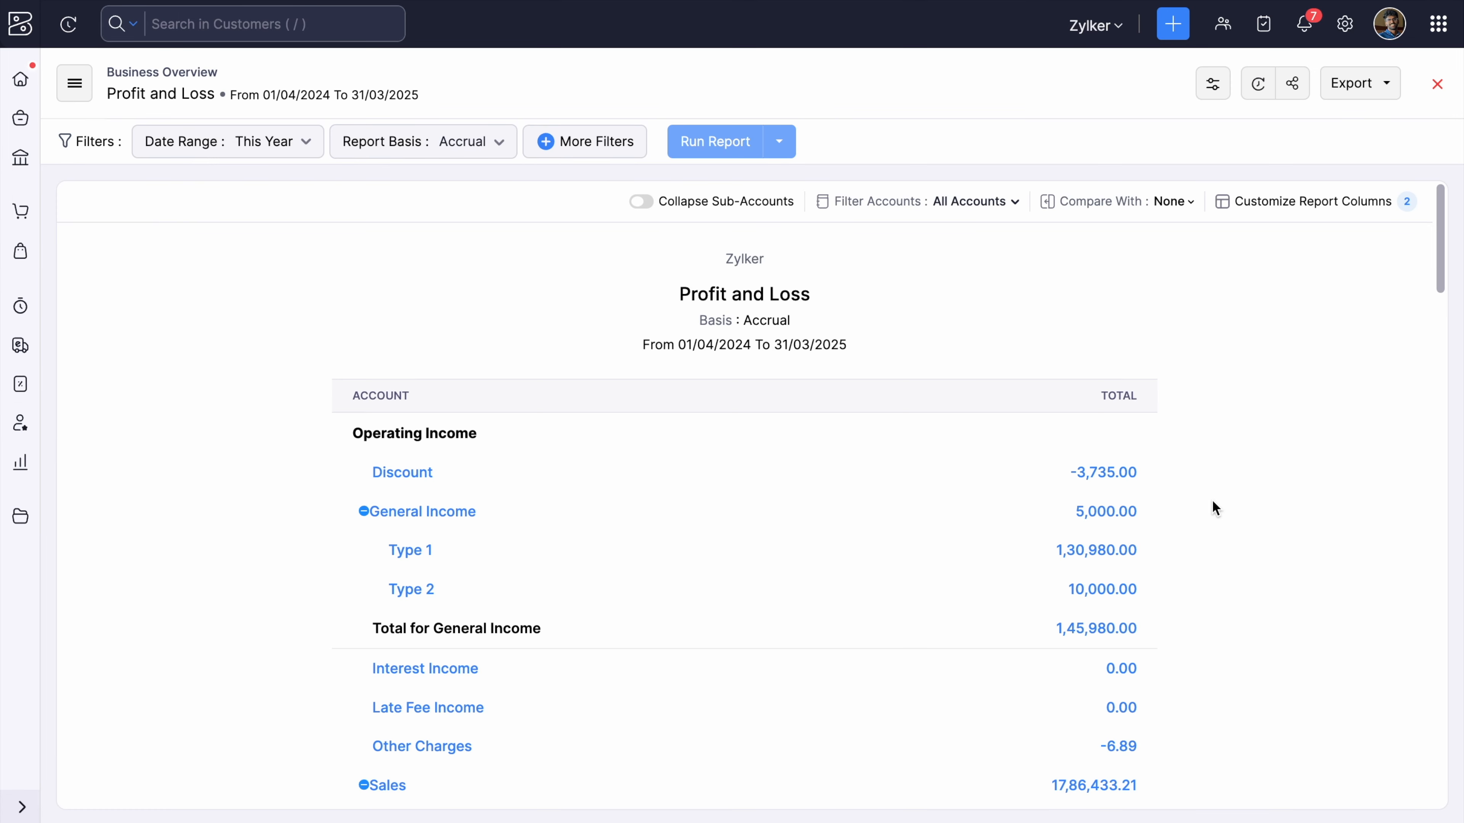
Review the accounts under Operating Income and Cost of Goods Sold, including the Gross Profit line.
scroll(1212, 502, down, 3)
scroll(1212, 508, down, 1)
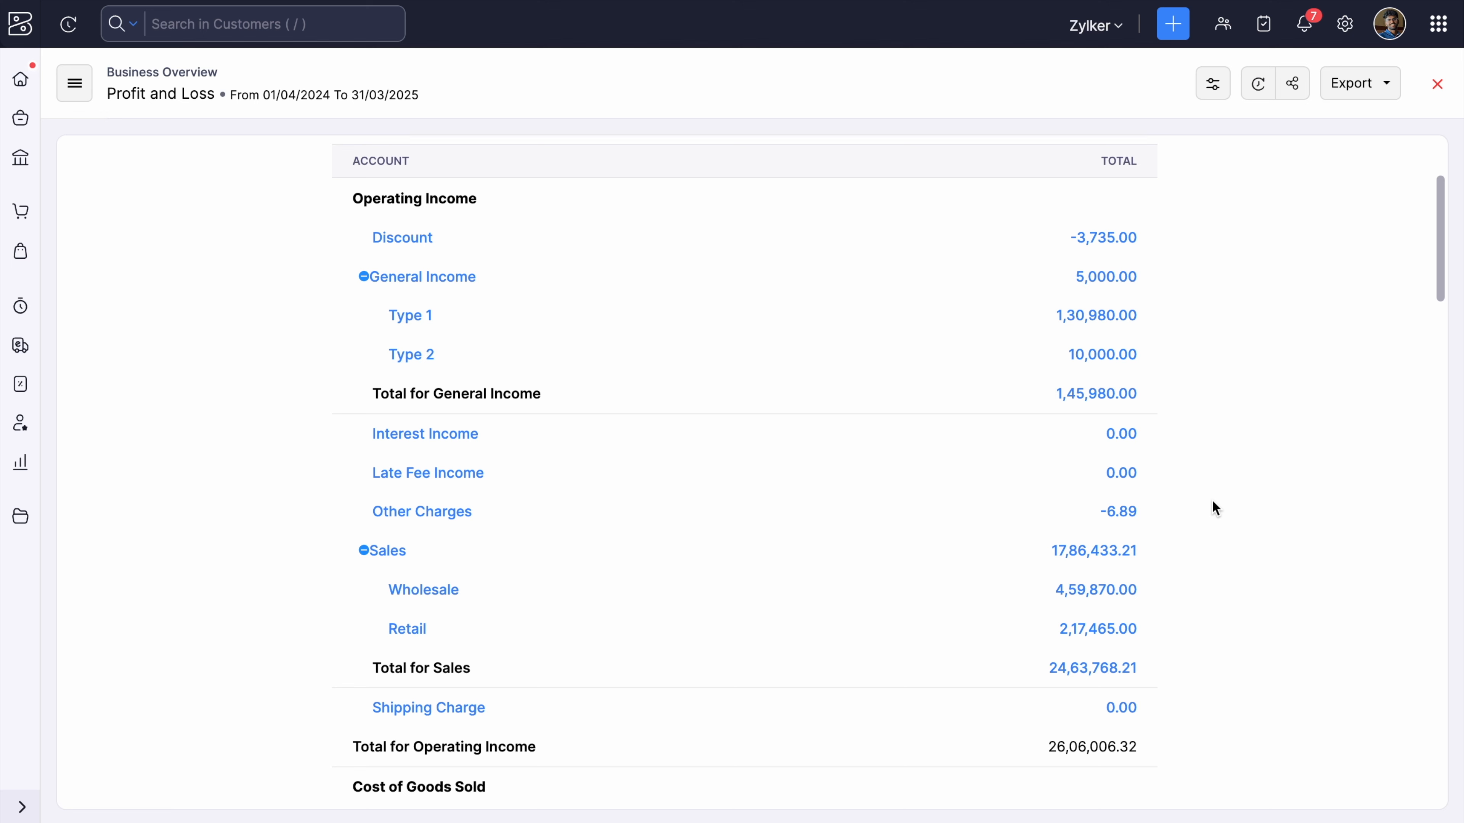
scroll(1214, 508, down, 5)
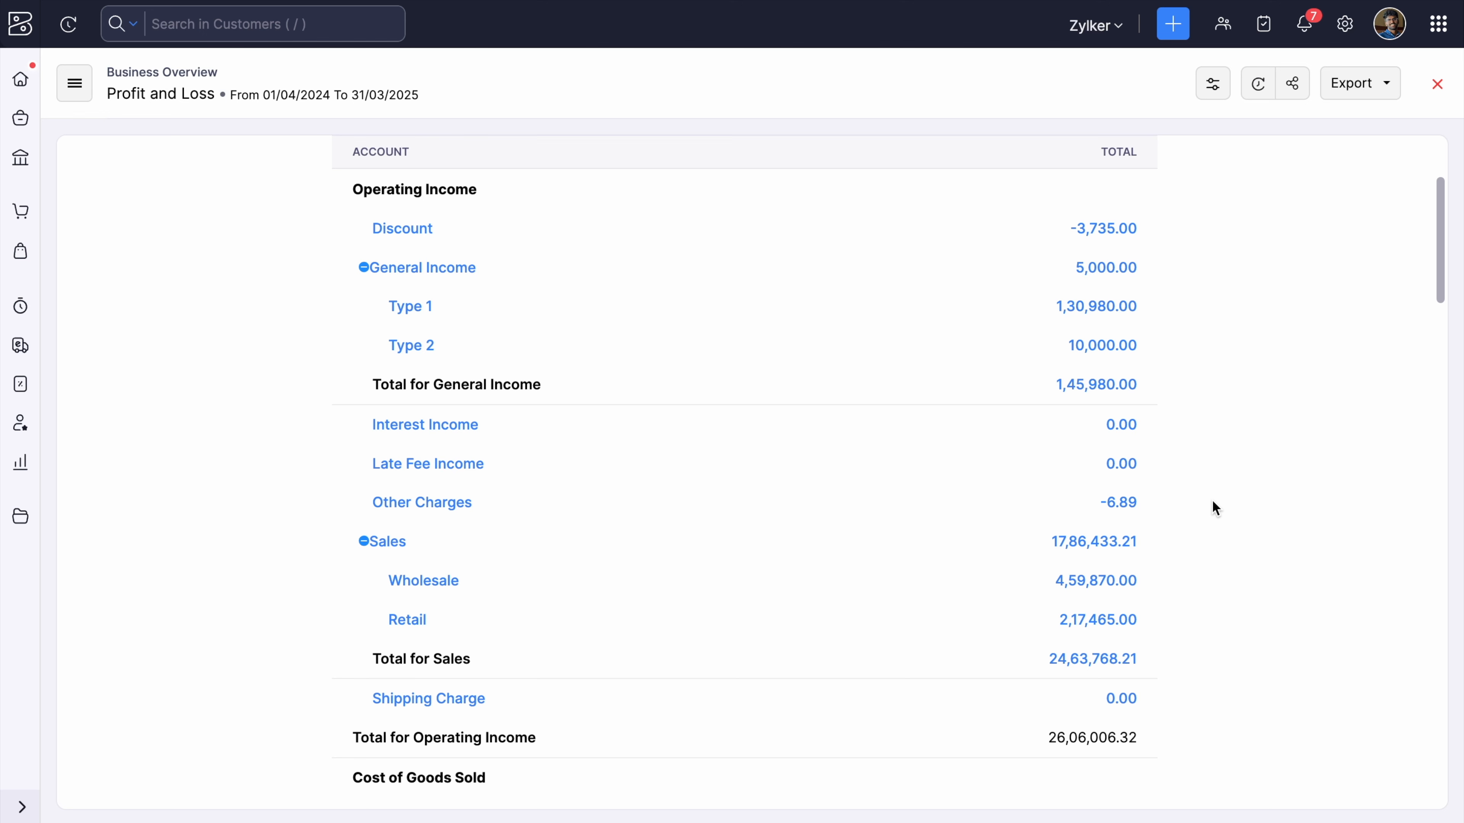
scroll(1212, 500, down, 4)
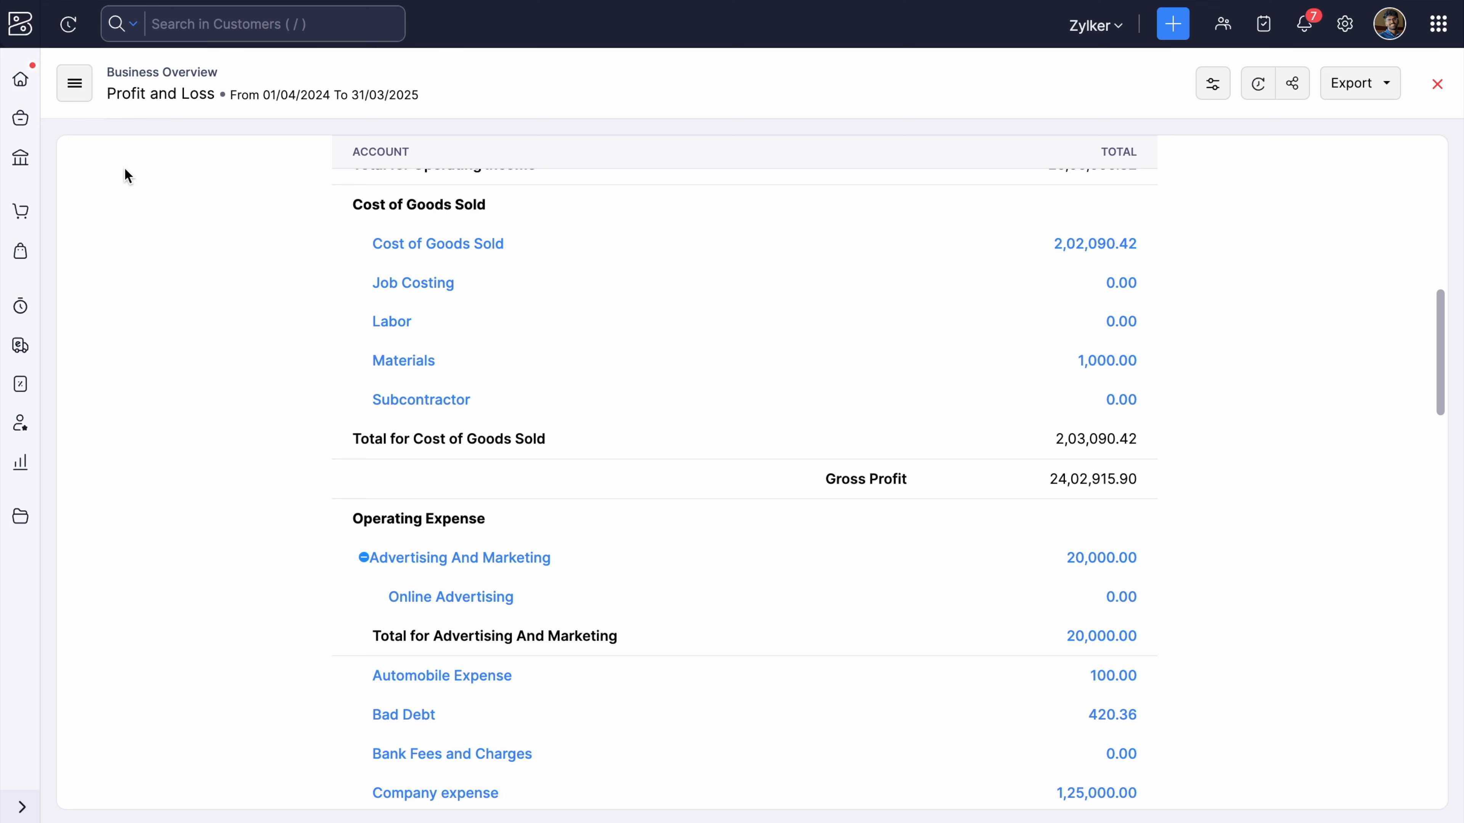
Open the ₹40.00 Ace Mobile Manufacturer Pvt Ltd bill dated 30/07/2024 from the purchase bills.
click(25, 261)
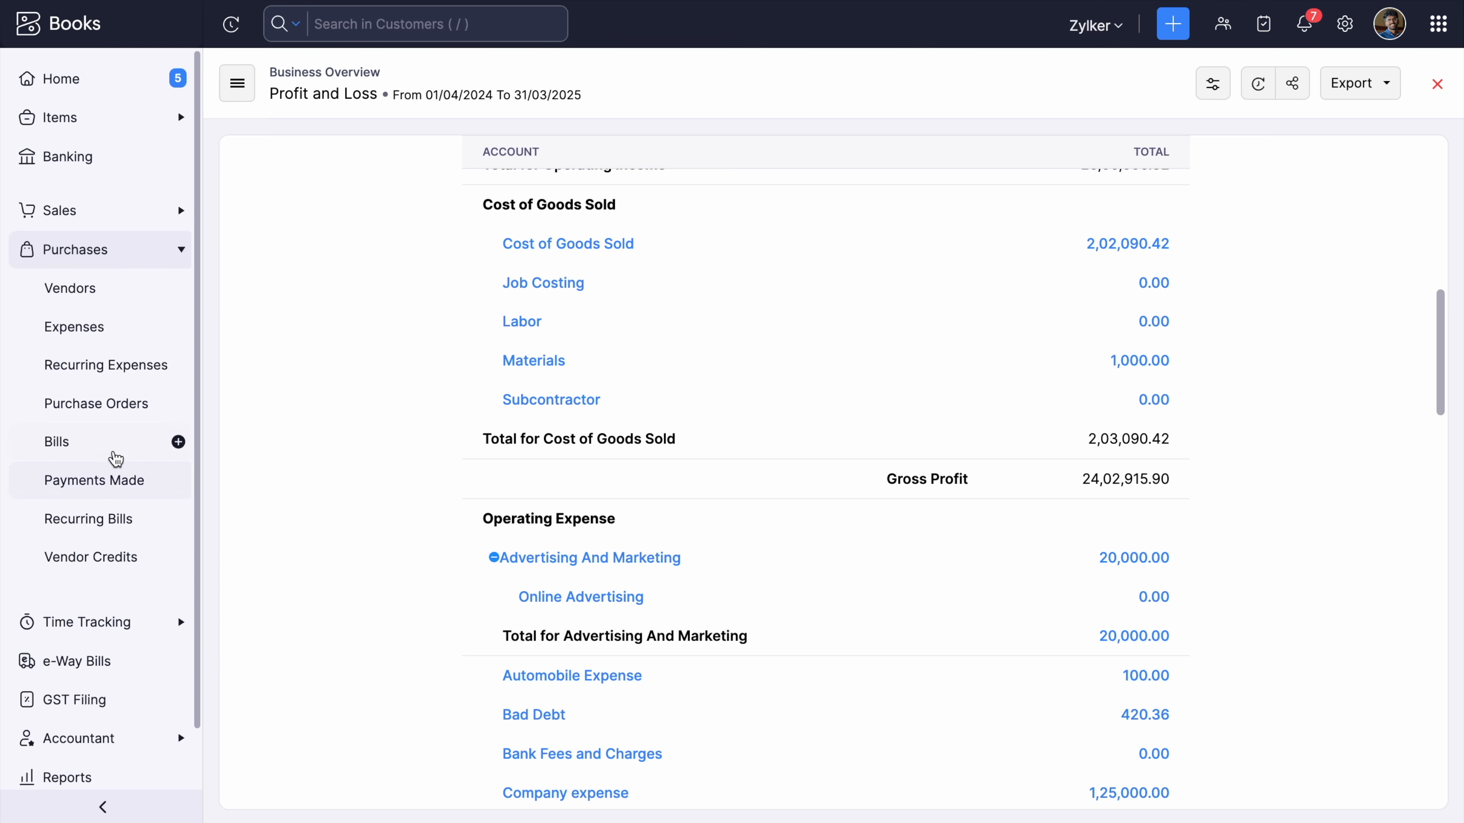
click(114, 455)
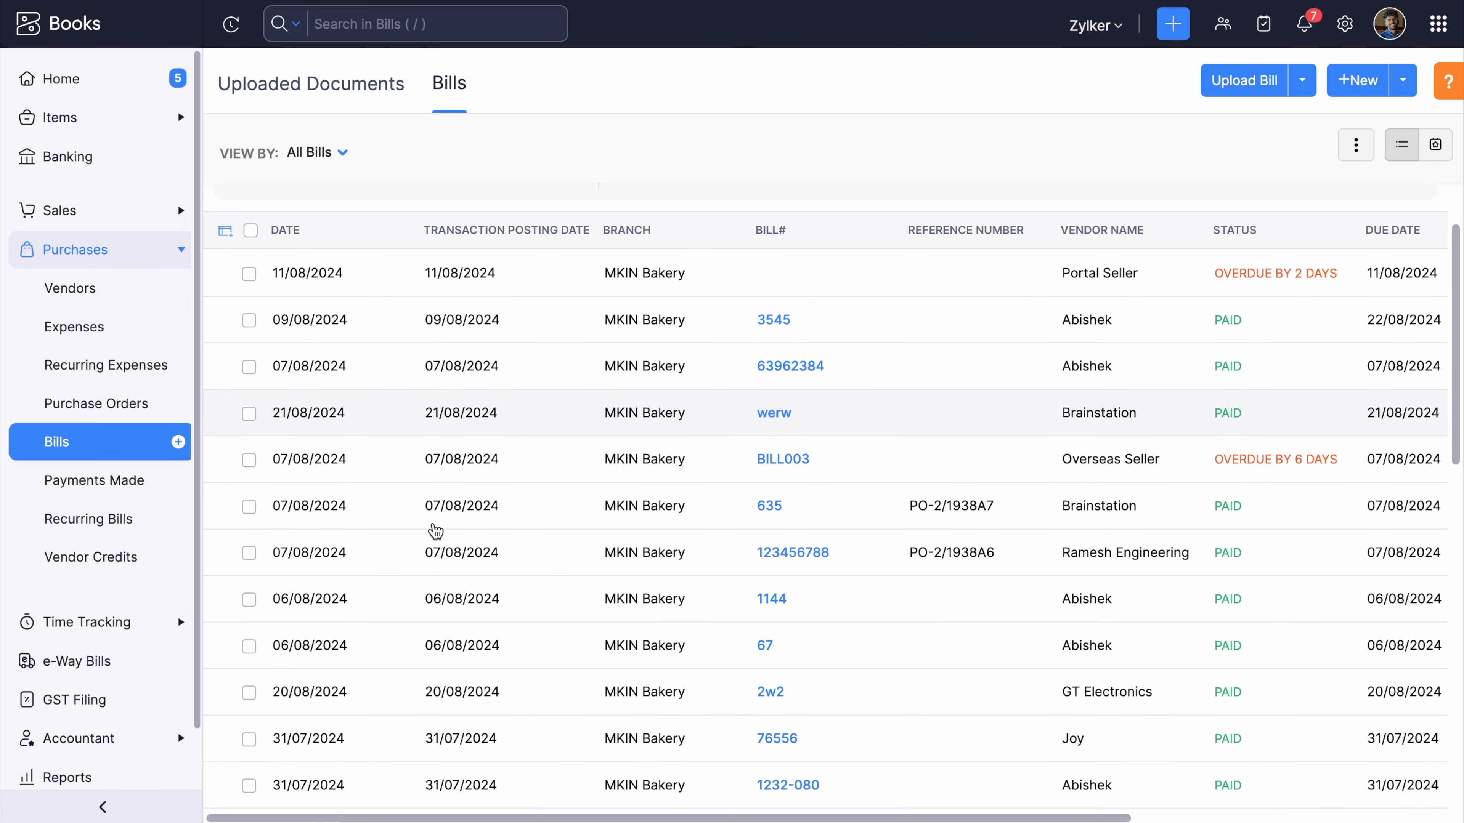
scroll(435, 531, down, 5)
scroll(435, 531, down, 1)
click(577, 513)
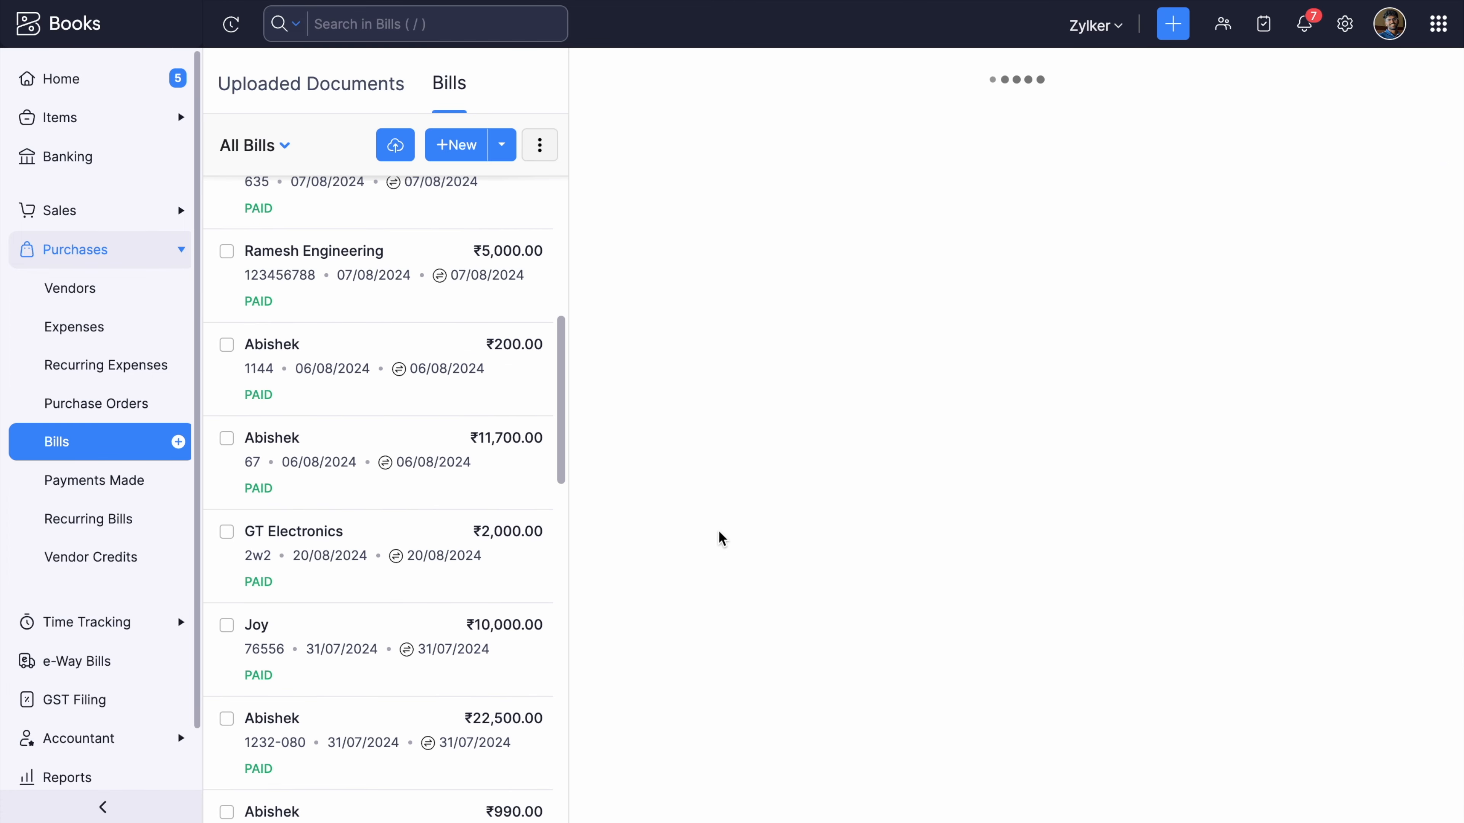
scroll(781, 565, down, 5)
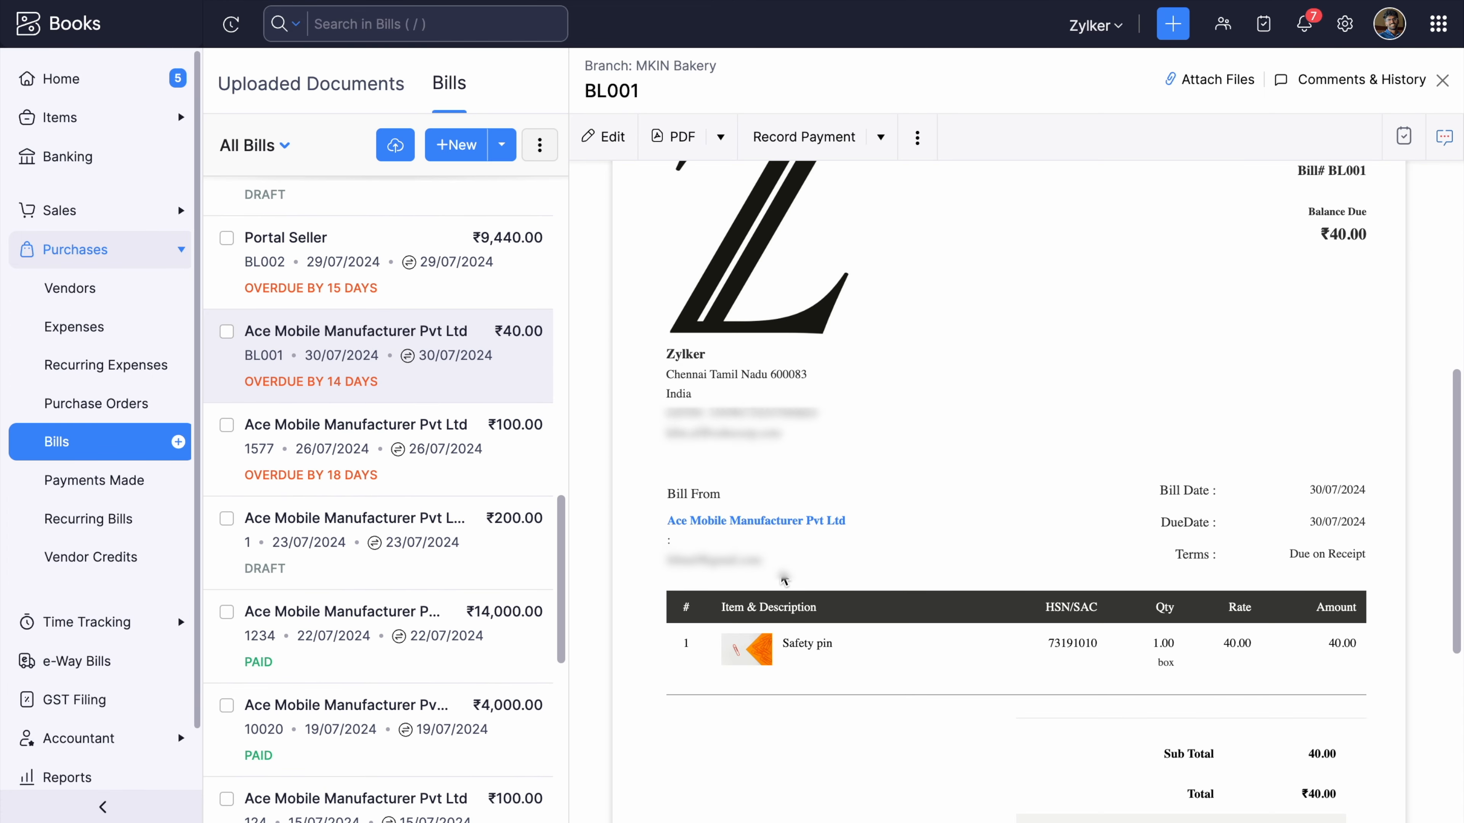
Check the Safety pin line's account and rate in the bill's edit form without saving, and view the bill's journal entries.
click(608, 138)
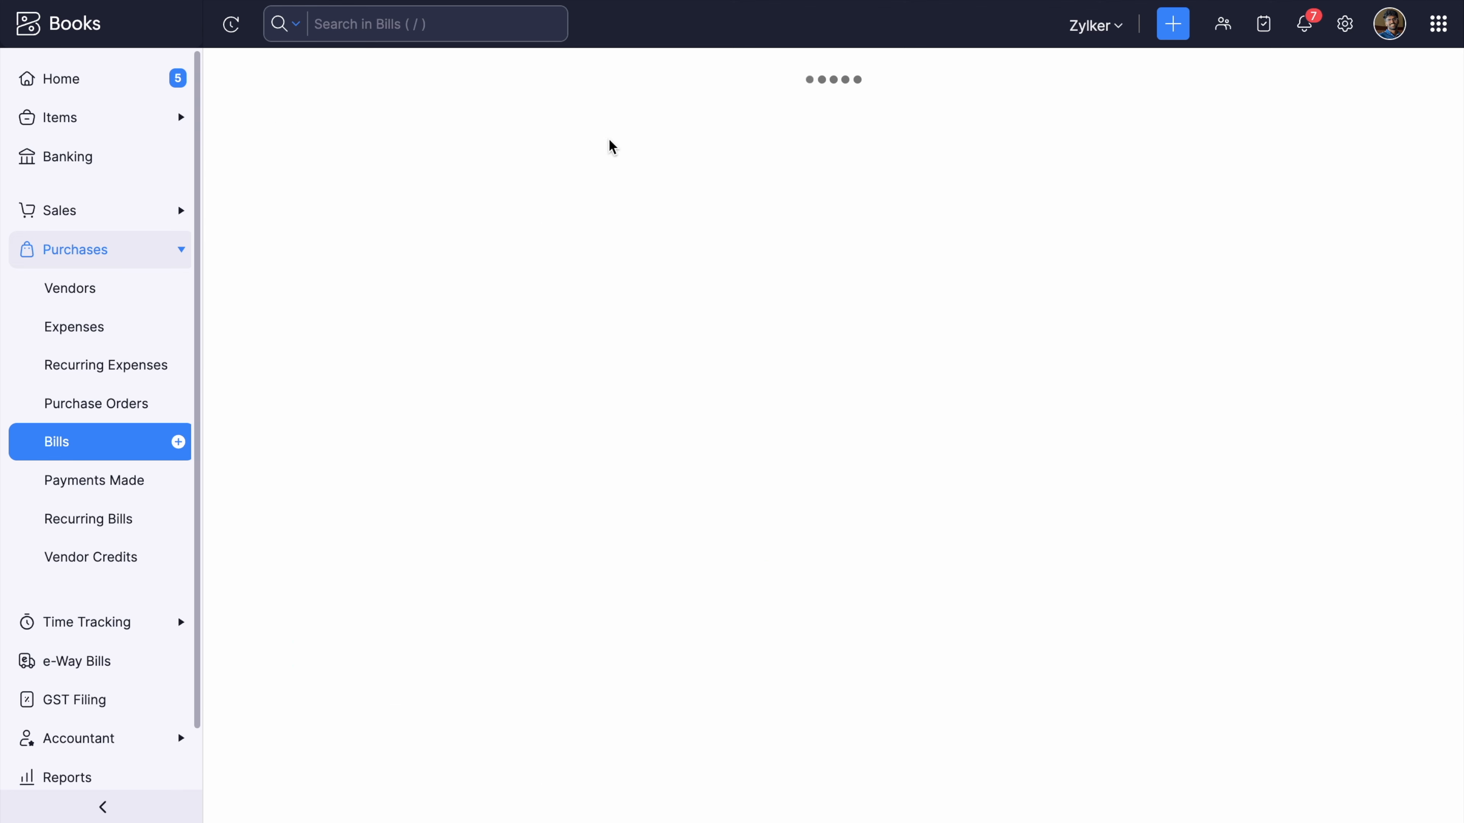
scroll(736, 558, down, 8)
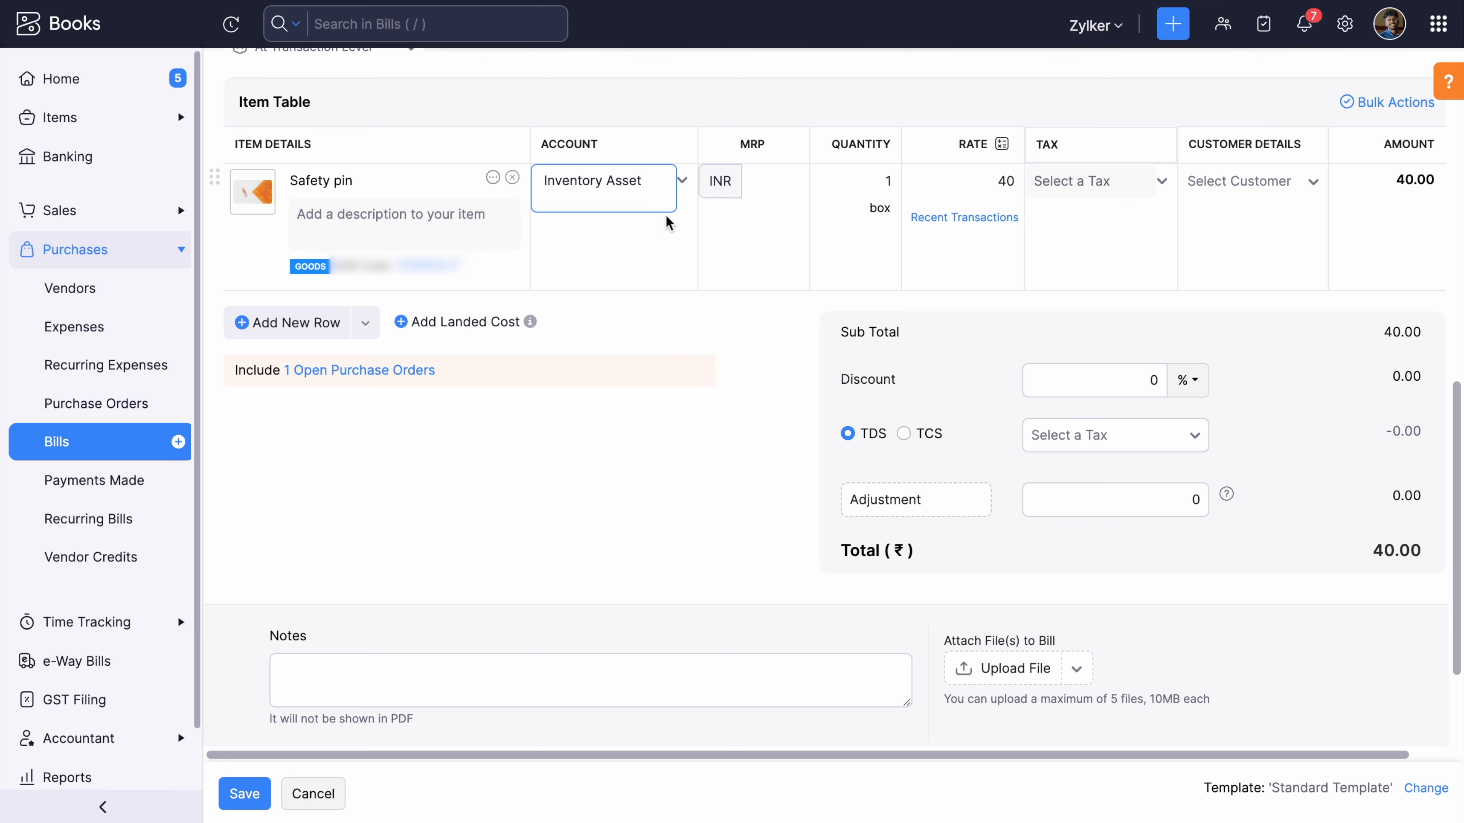
click(979, 183)
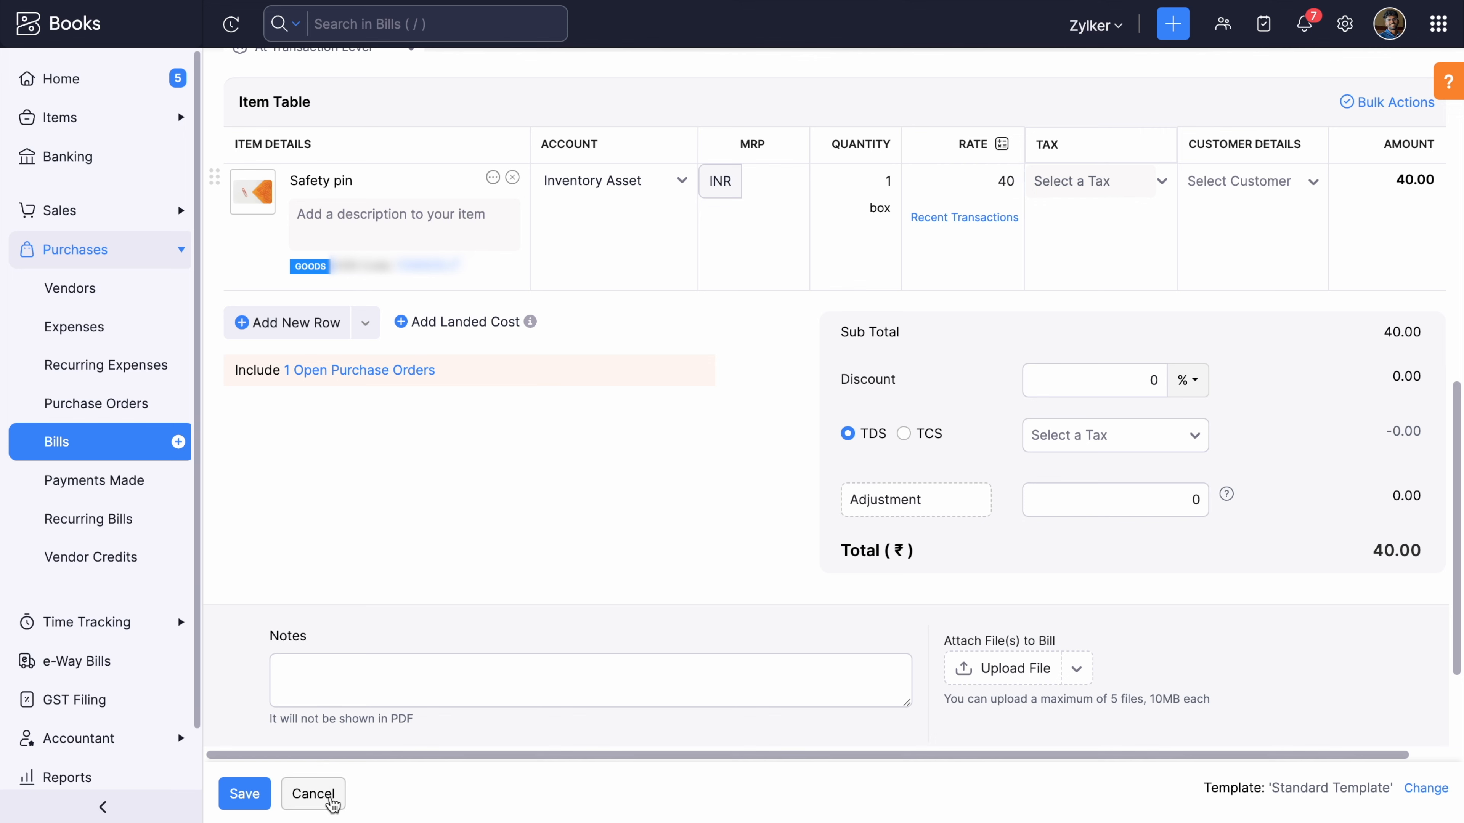
click(313, 794)
scroll(847, 580, down, 10)
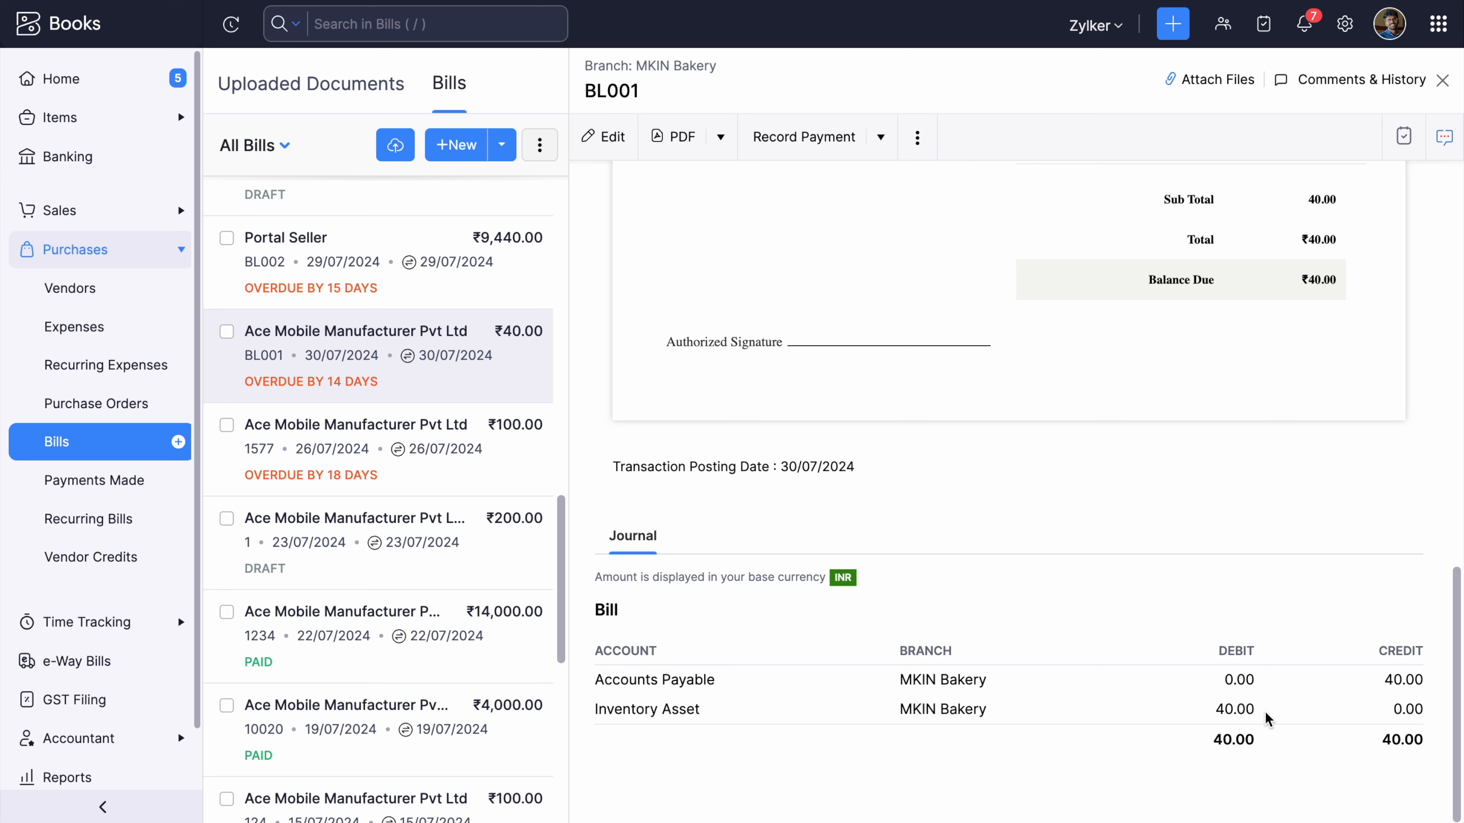
Open the ₹56.00 AMS Stores sales invoice dated 30/07/2024 and examine its journal entries.
click(104, 212)
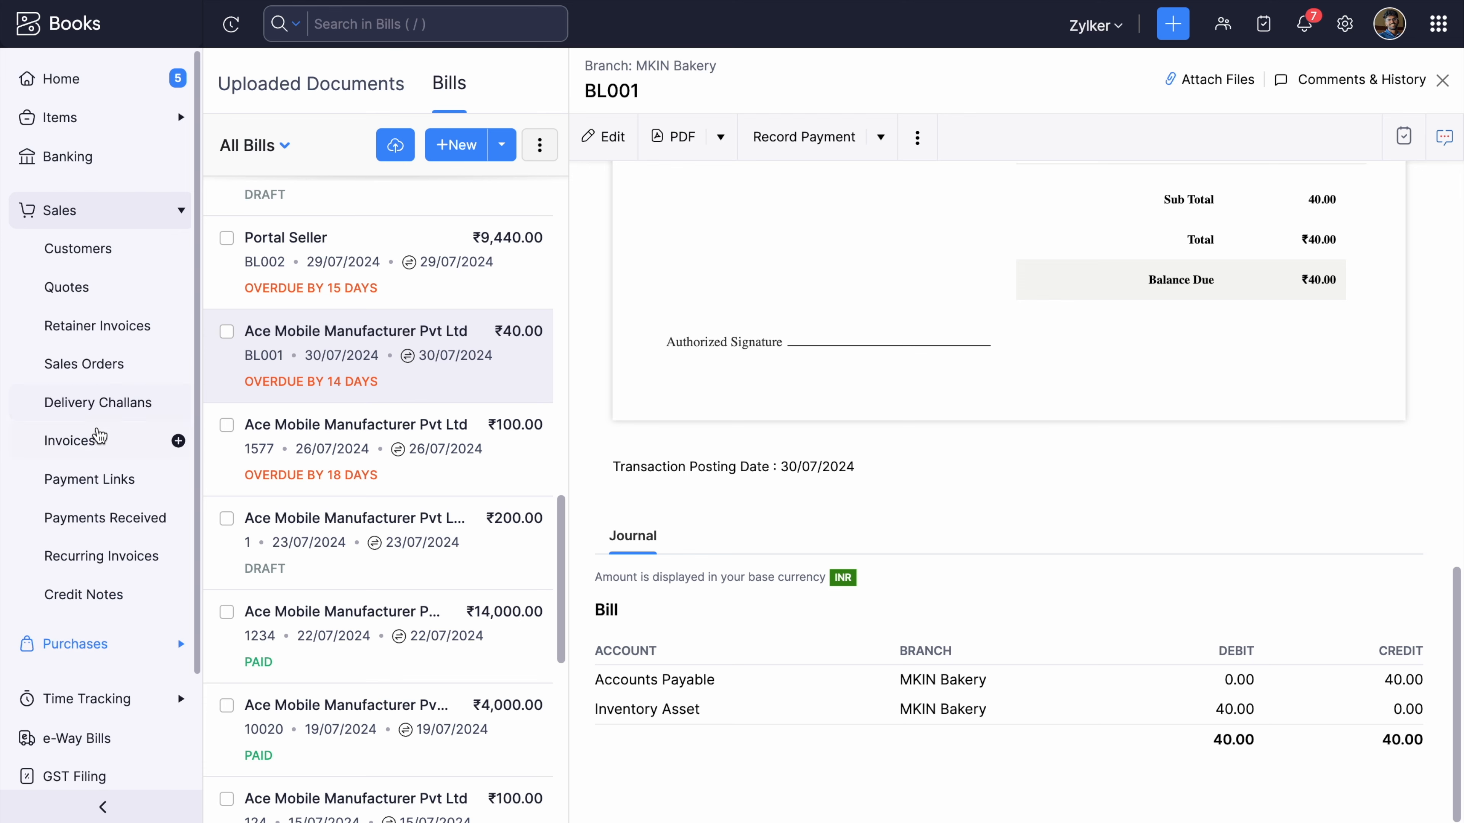
click(121, 444)
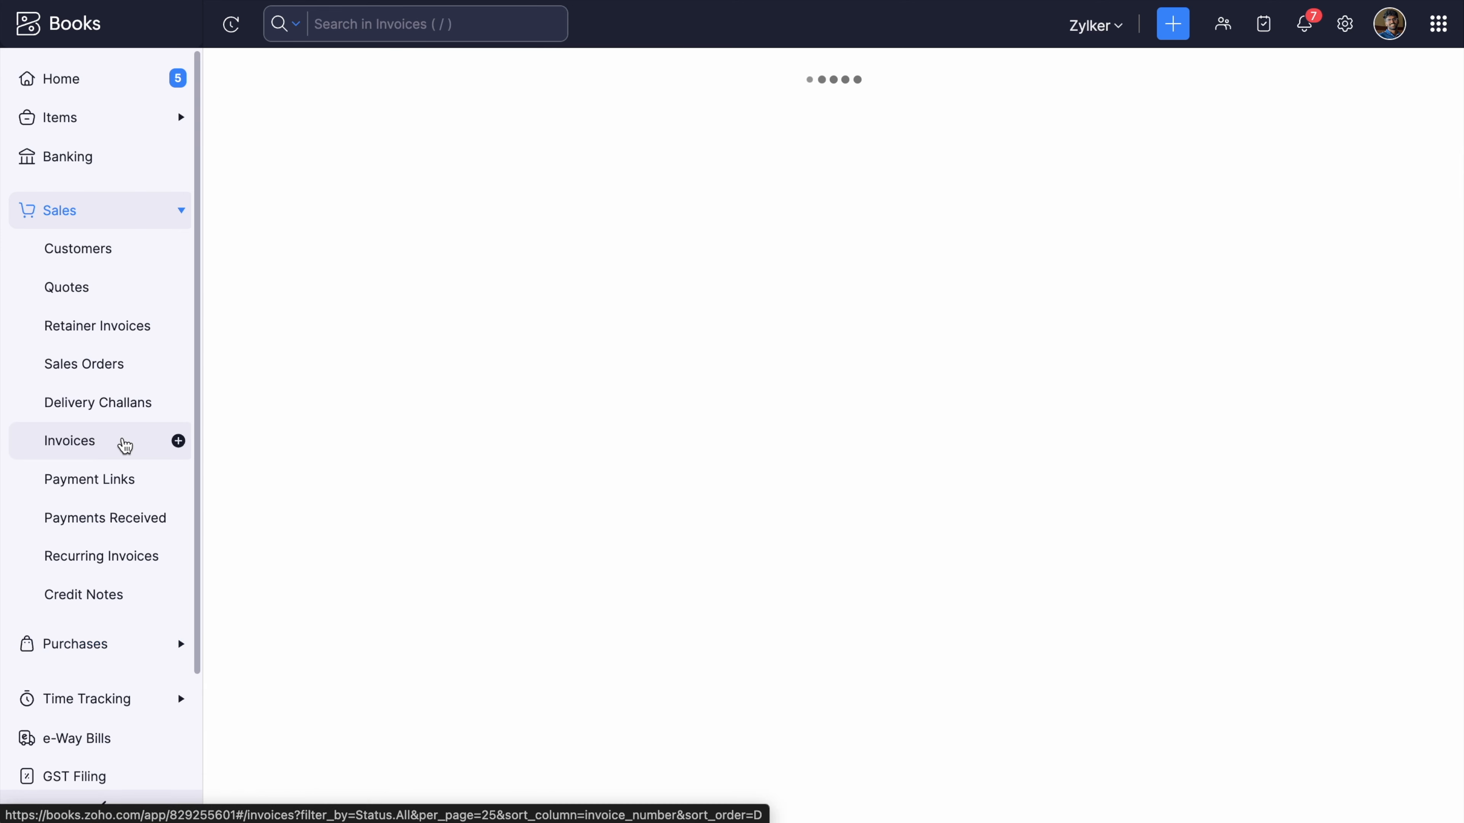
click(552, 468)
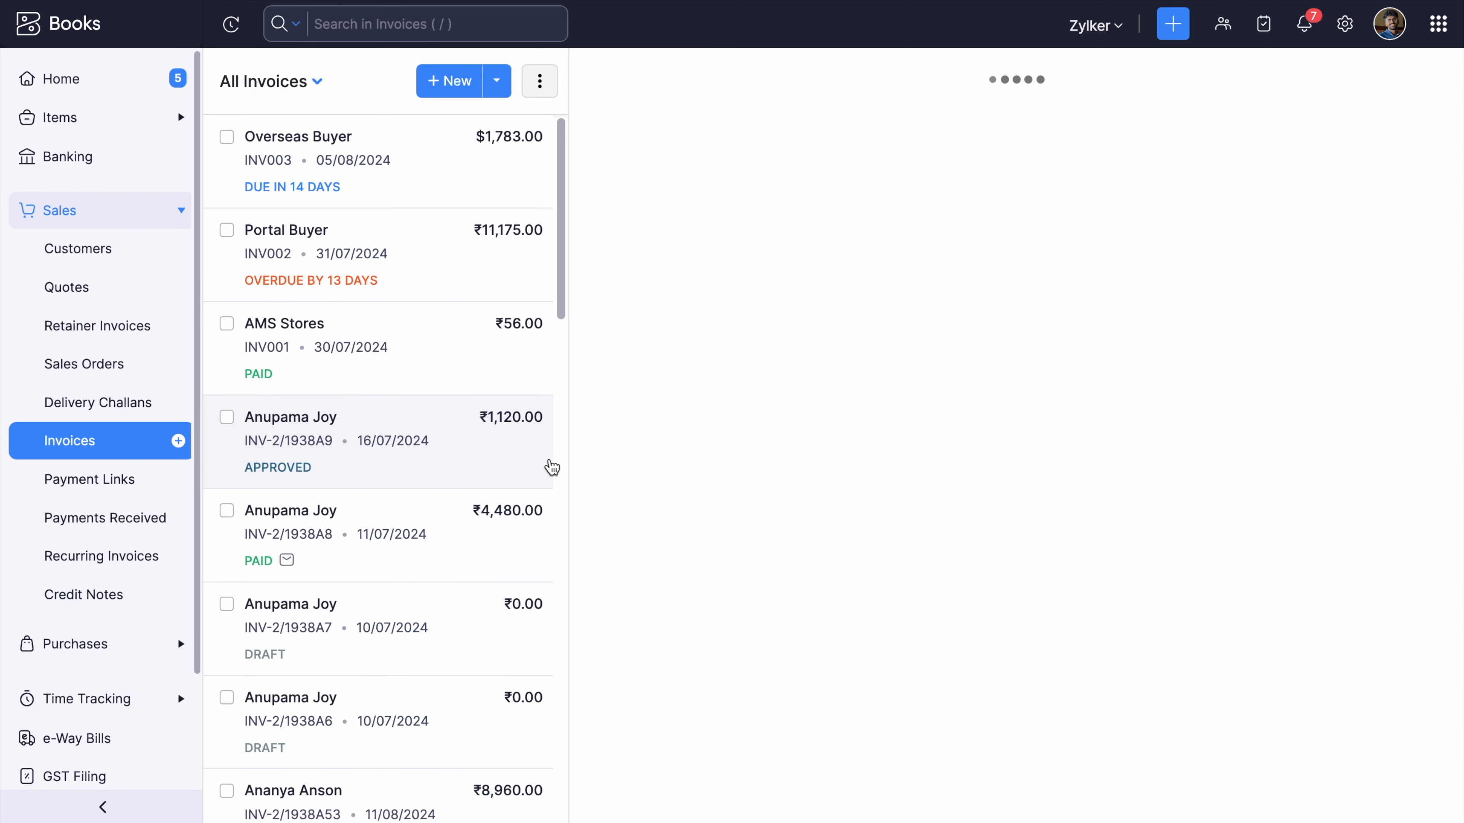
scroll(815, 552, down, 4)
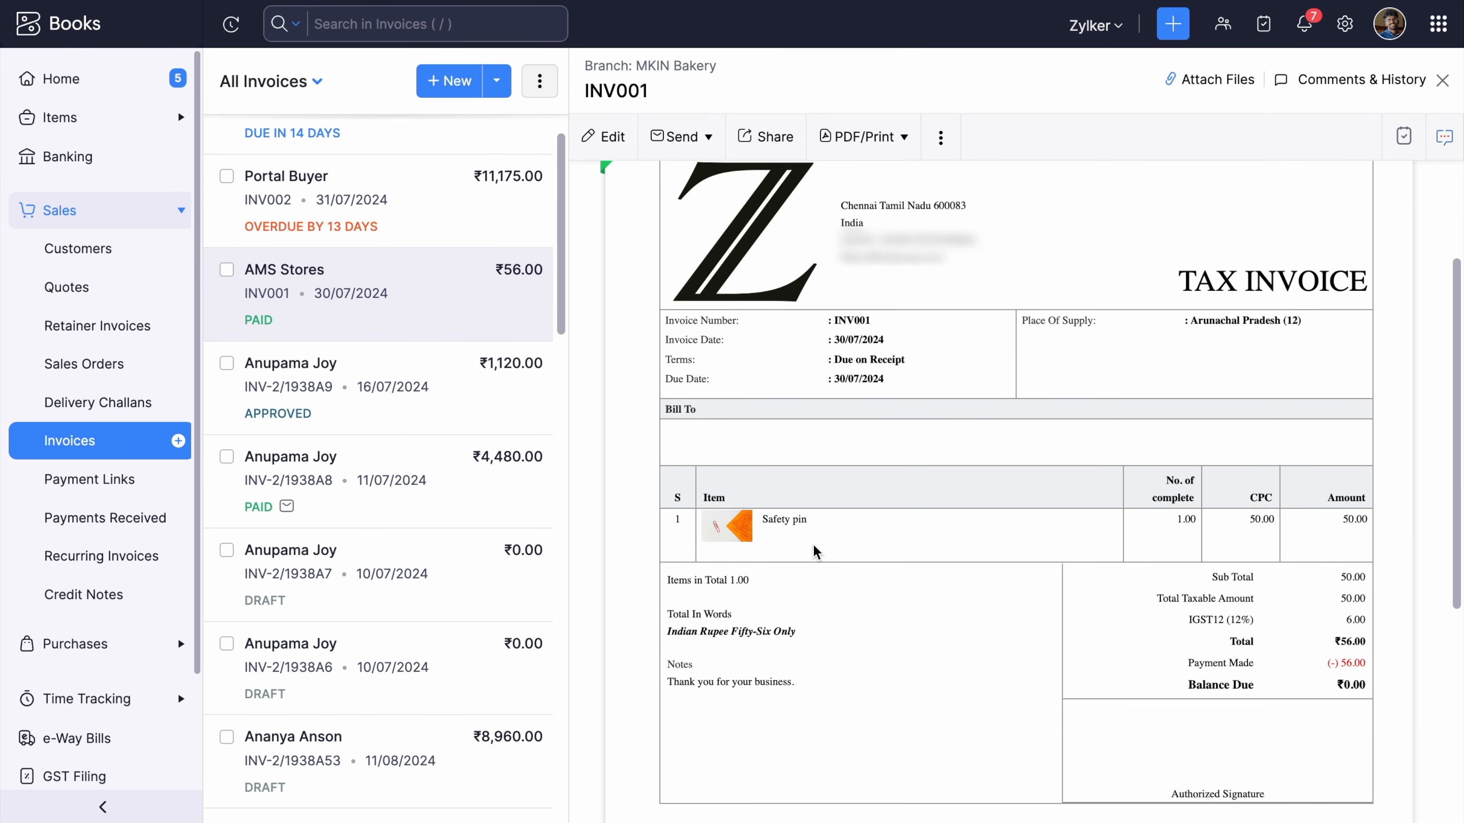
scroll(815, 552, down, 7)
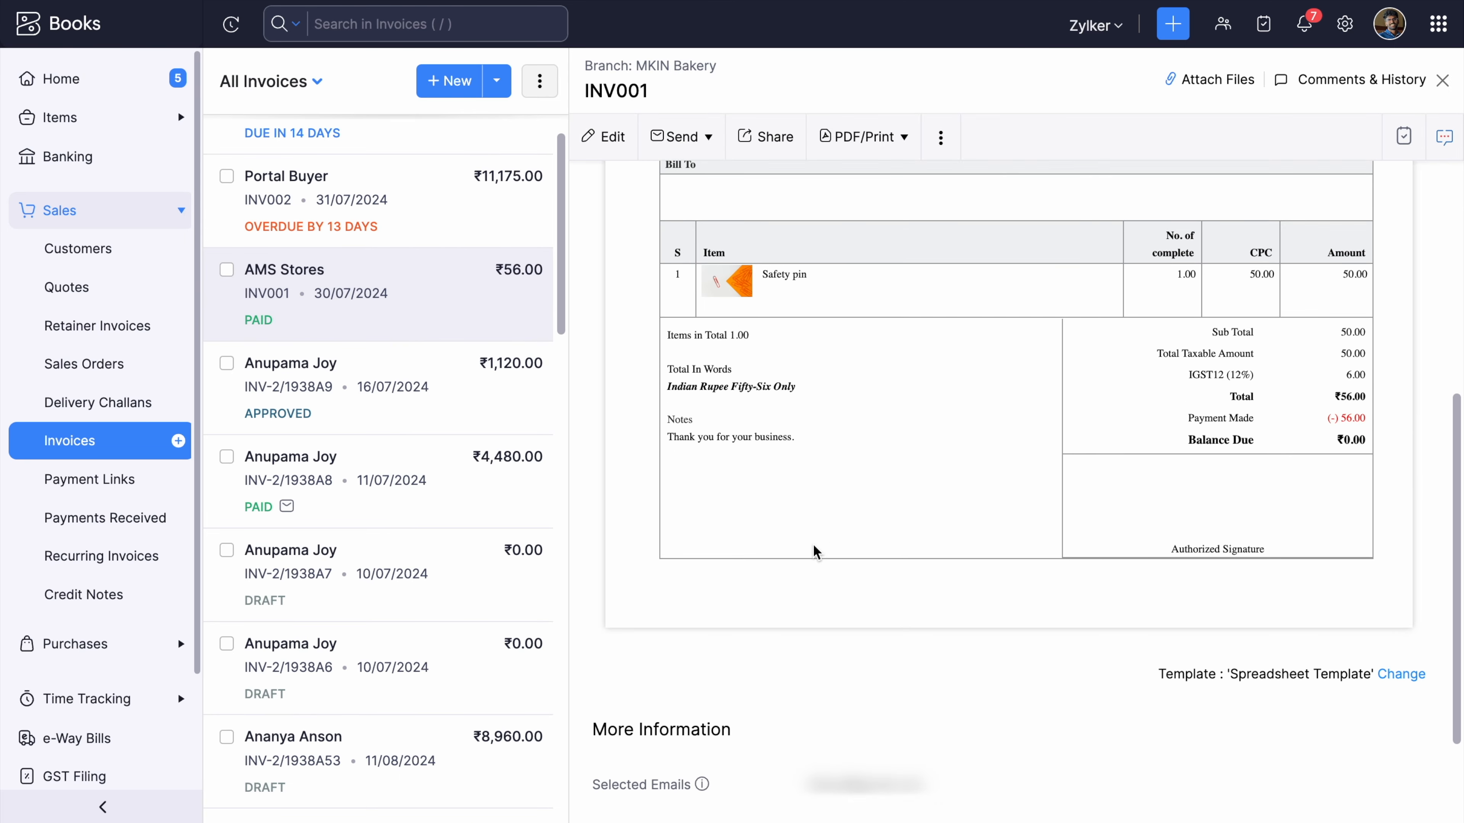
scroll(815, 552, down, 2)
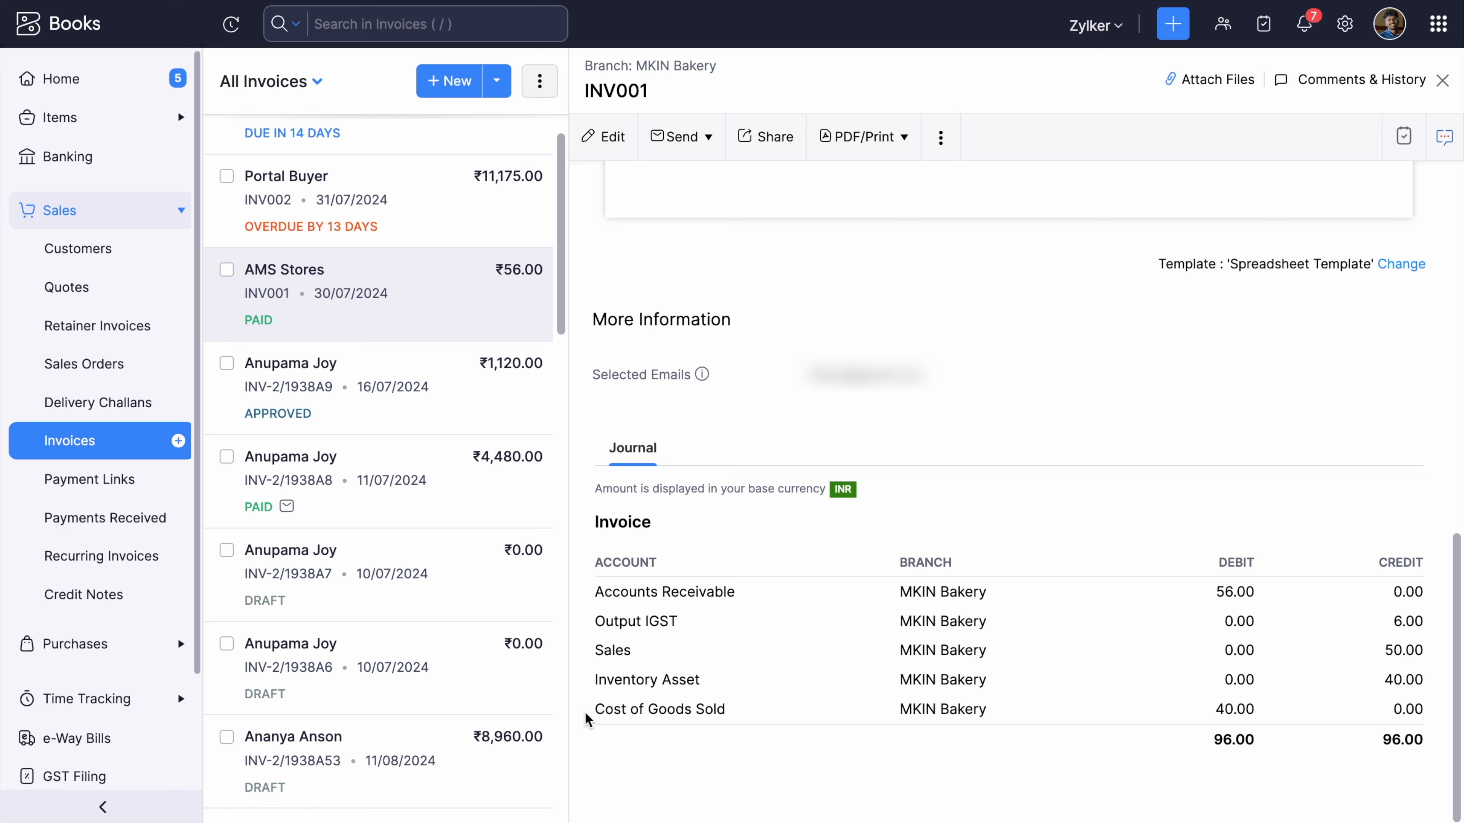
Reopen the Profit and Loss report and review its Cost of Goods Sold and Operating Expense sections.
scroll(150, 713, down, 5)
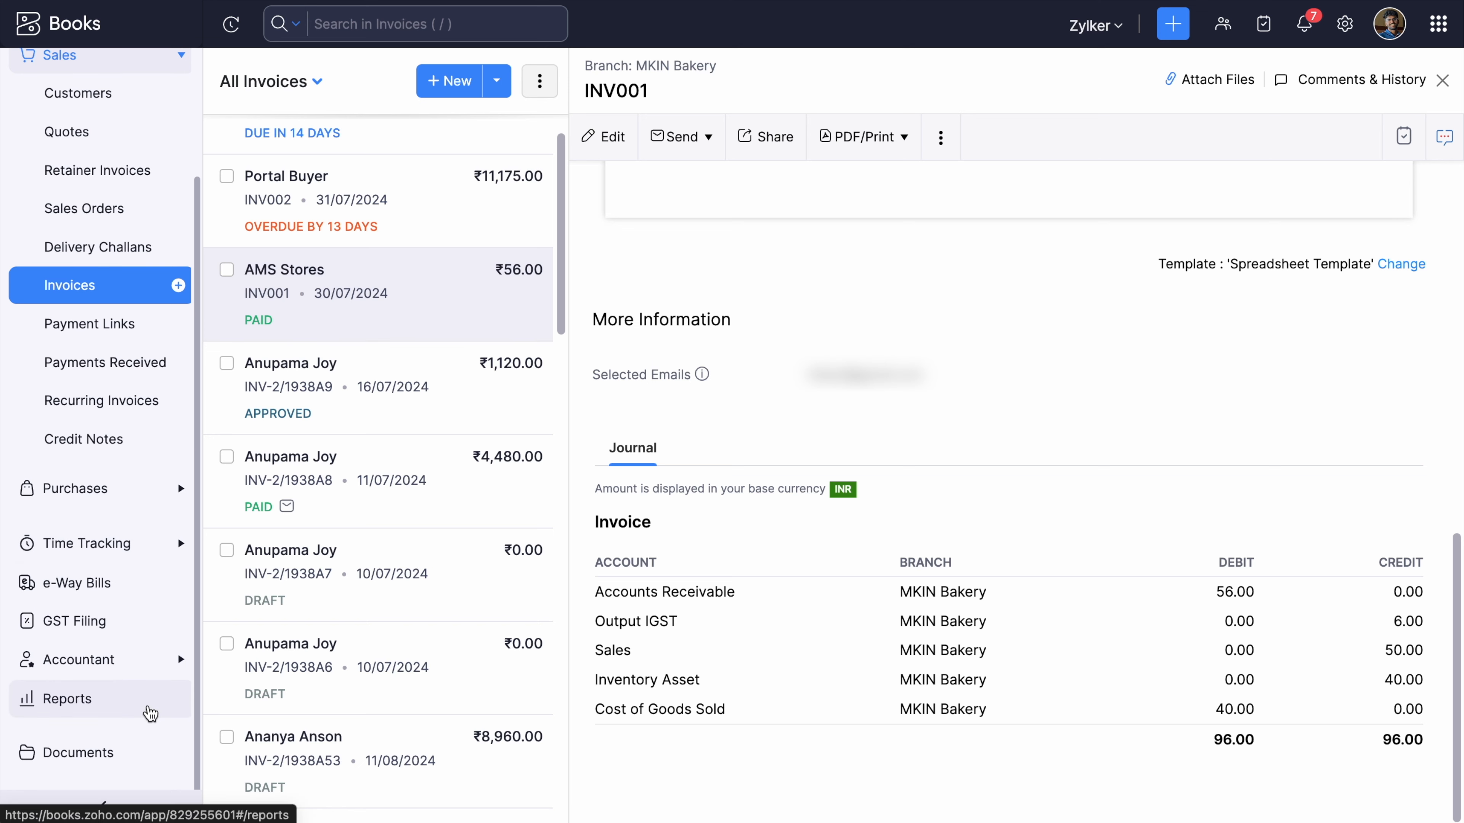
click(149, 713)
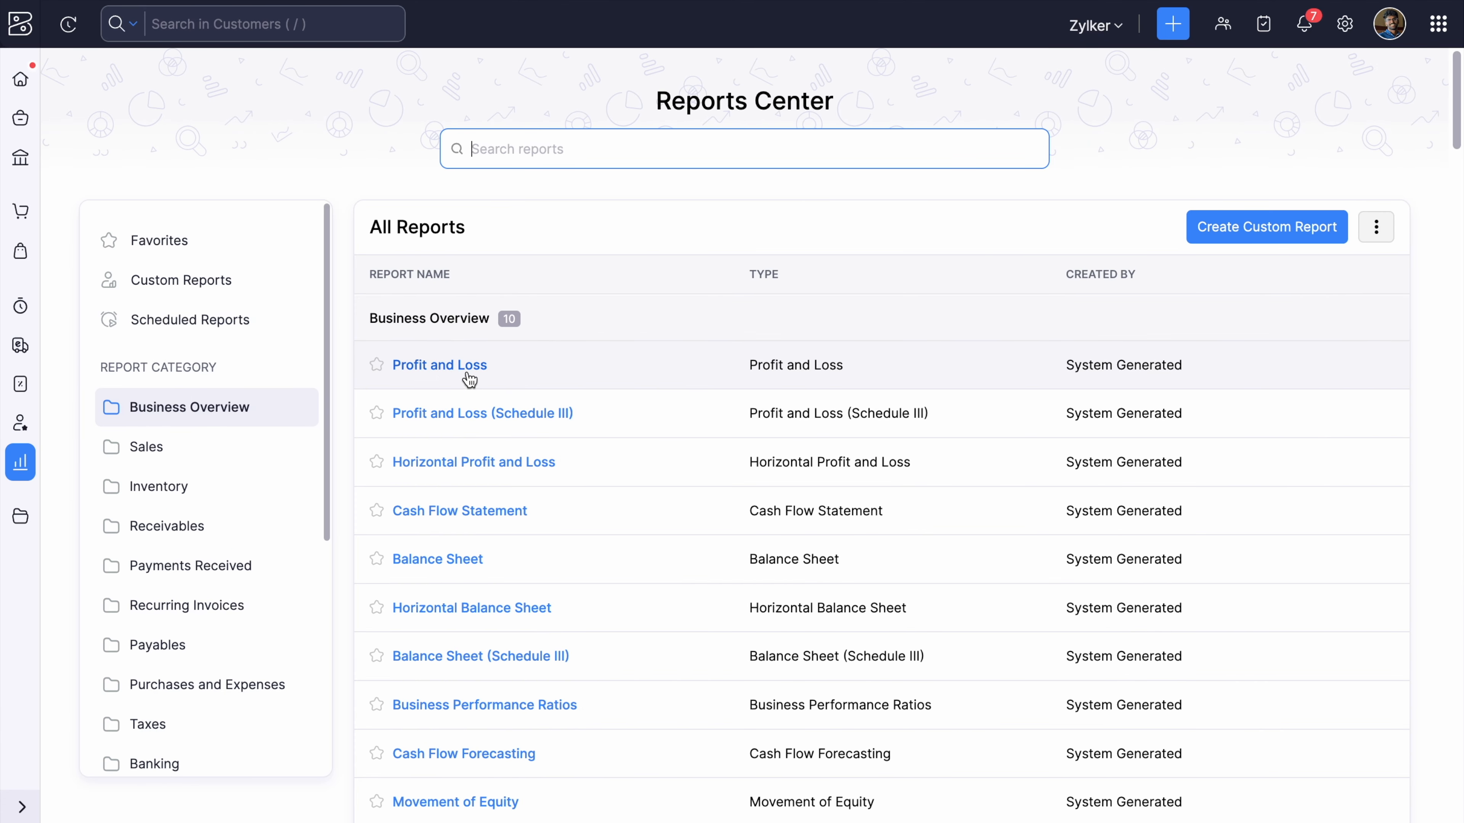
click(442, 367)
scroll(241, 608, down, 10)
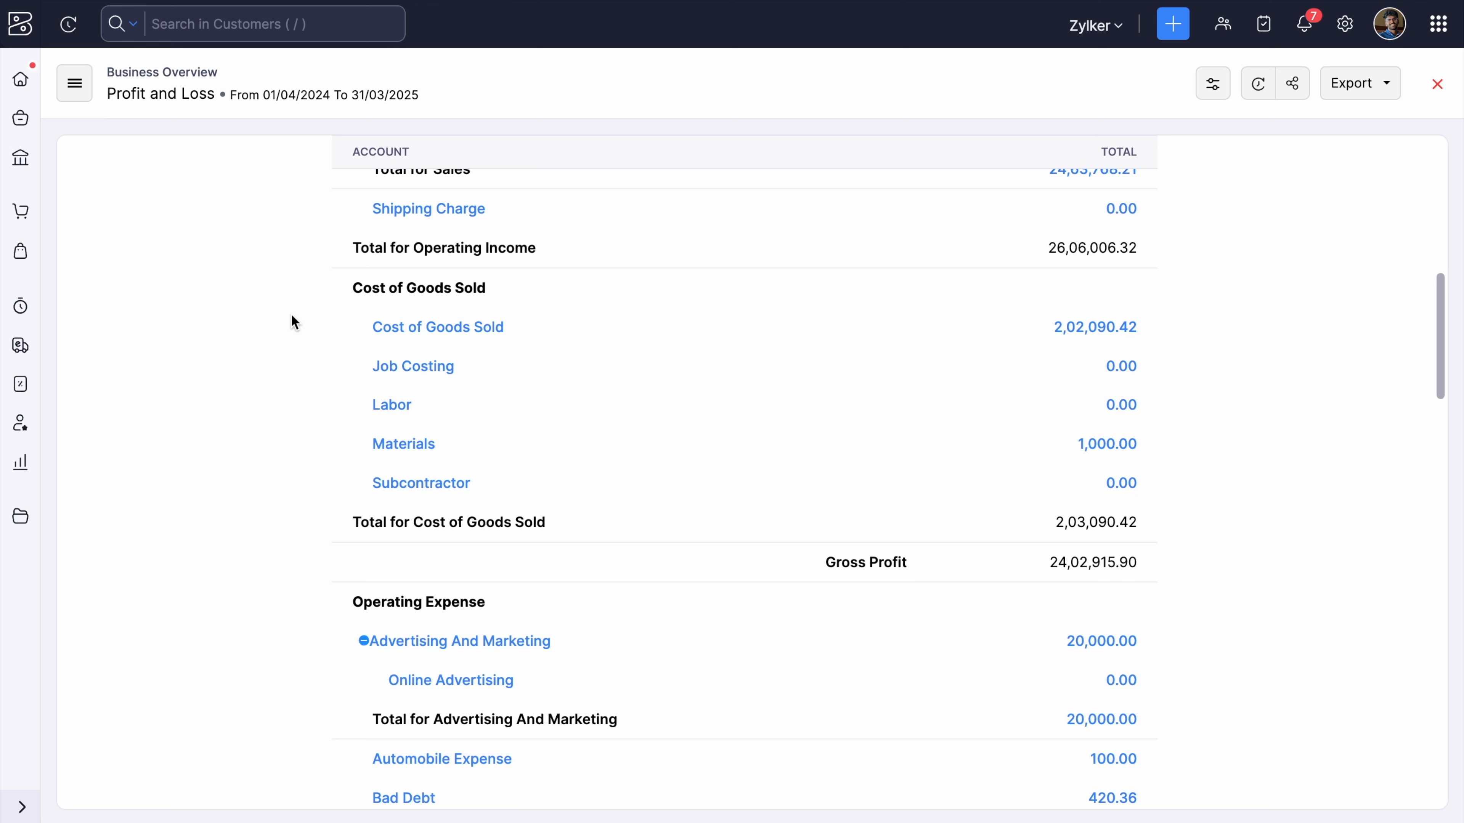
scroll(294, 322, down, 6)
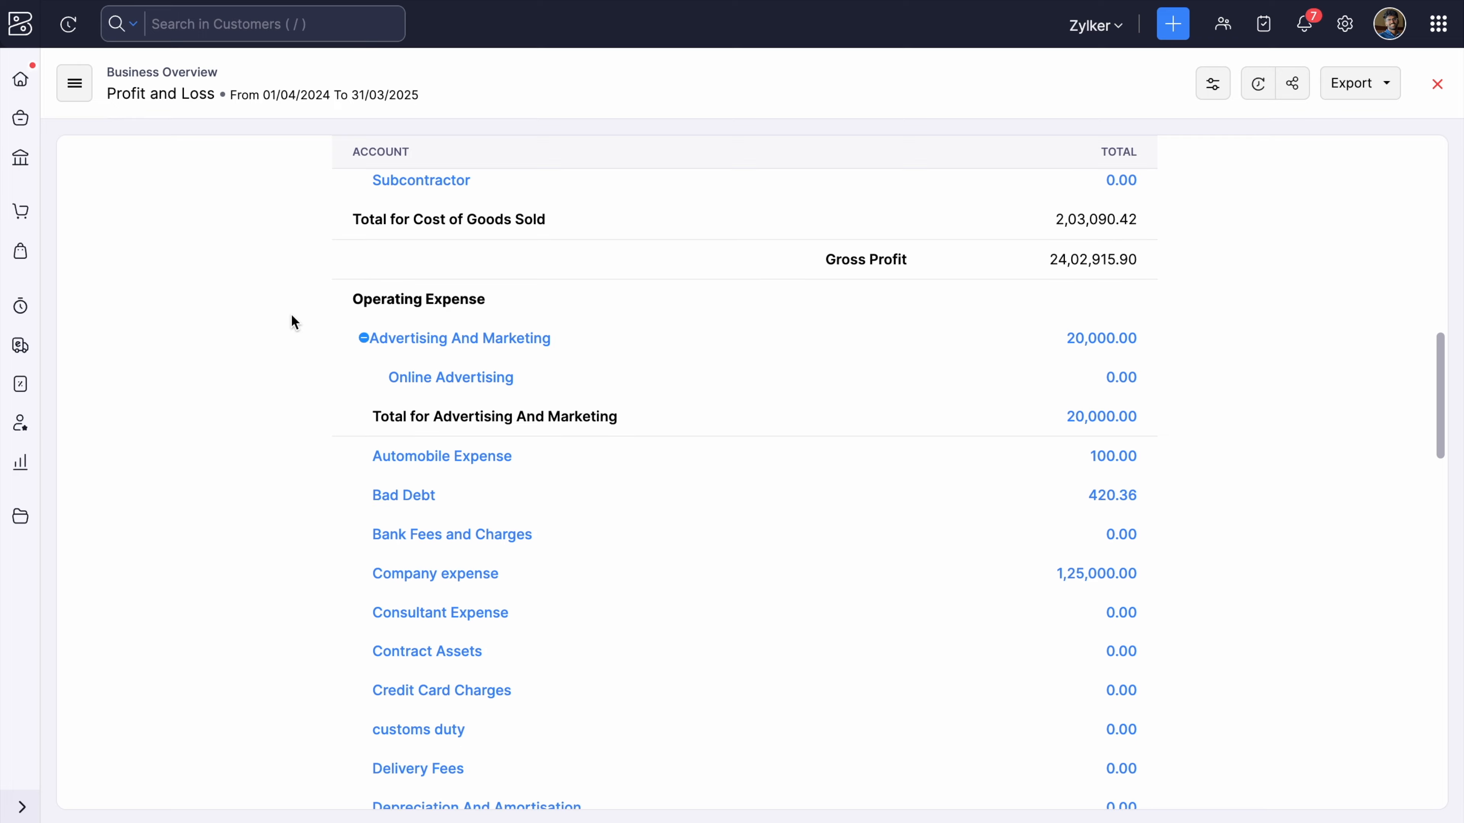
Look through the Operating Expense accounts and open the transactions behind Purchase Discounts.
scroll(294, 322, down, 2)
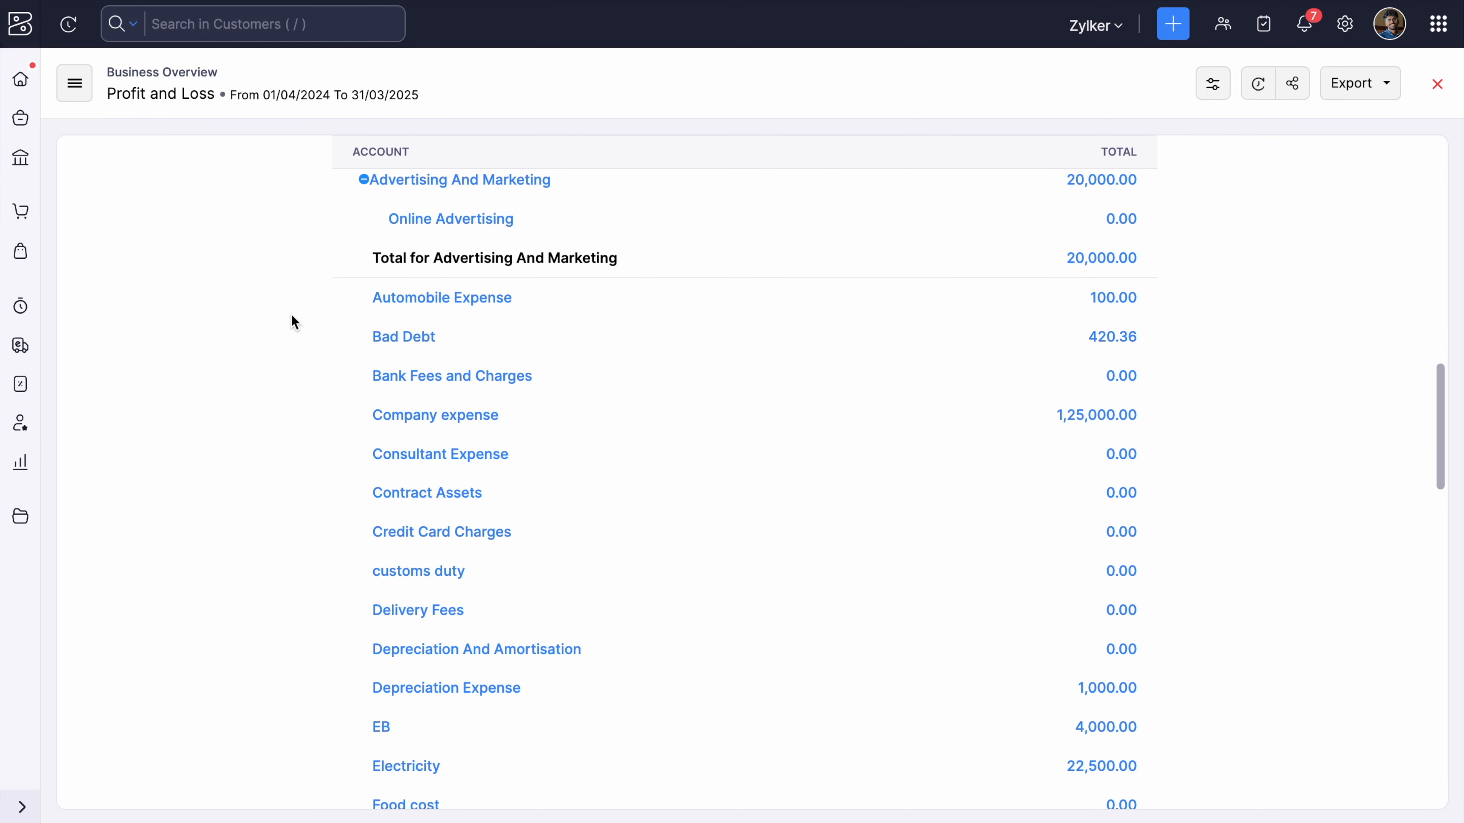
scroll(294, 322, down, 2)
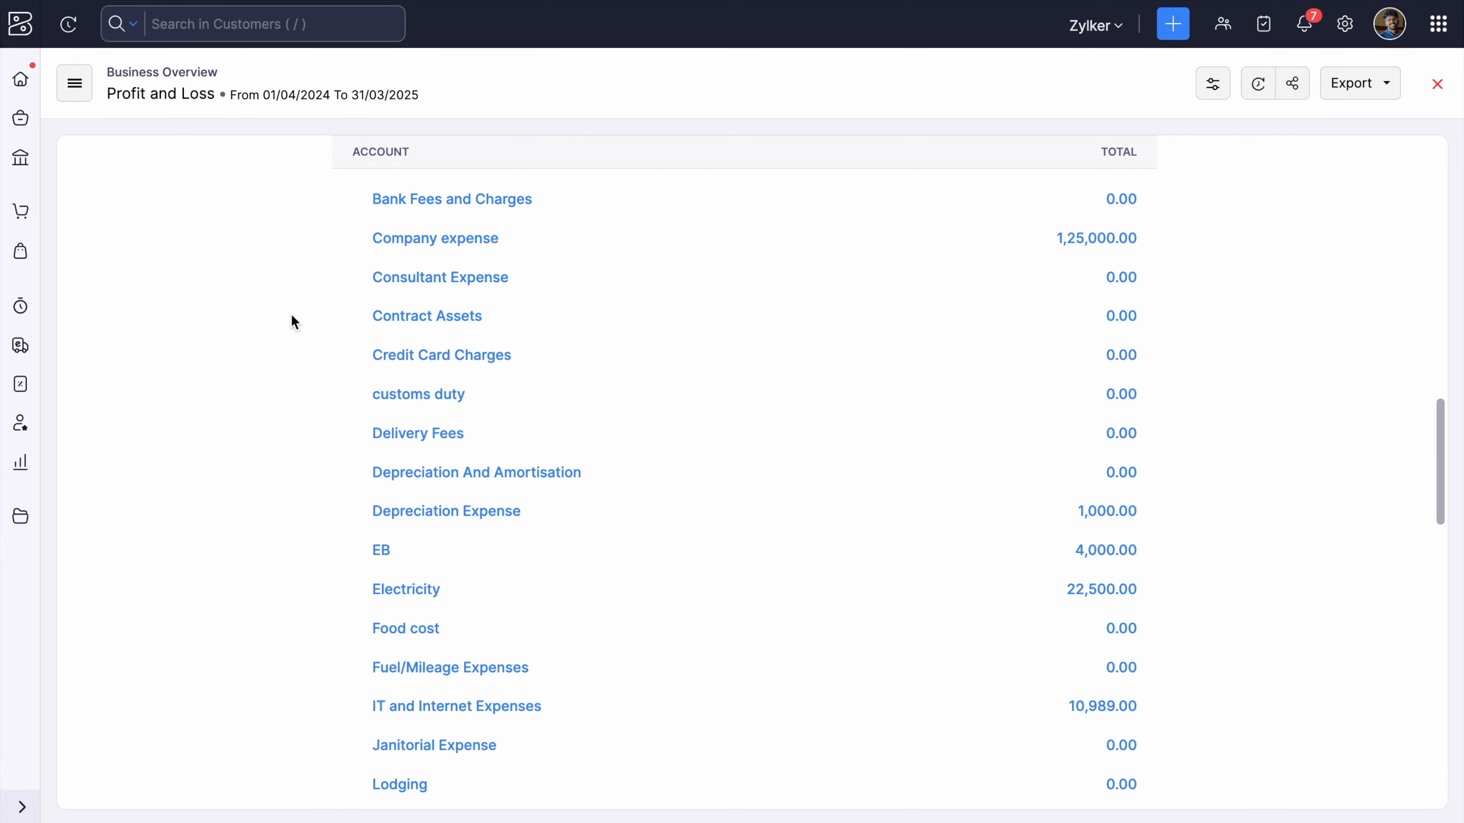
scroll(294, 322, down, 2)
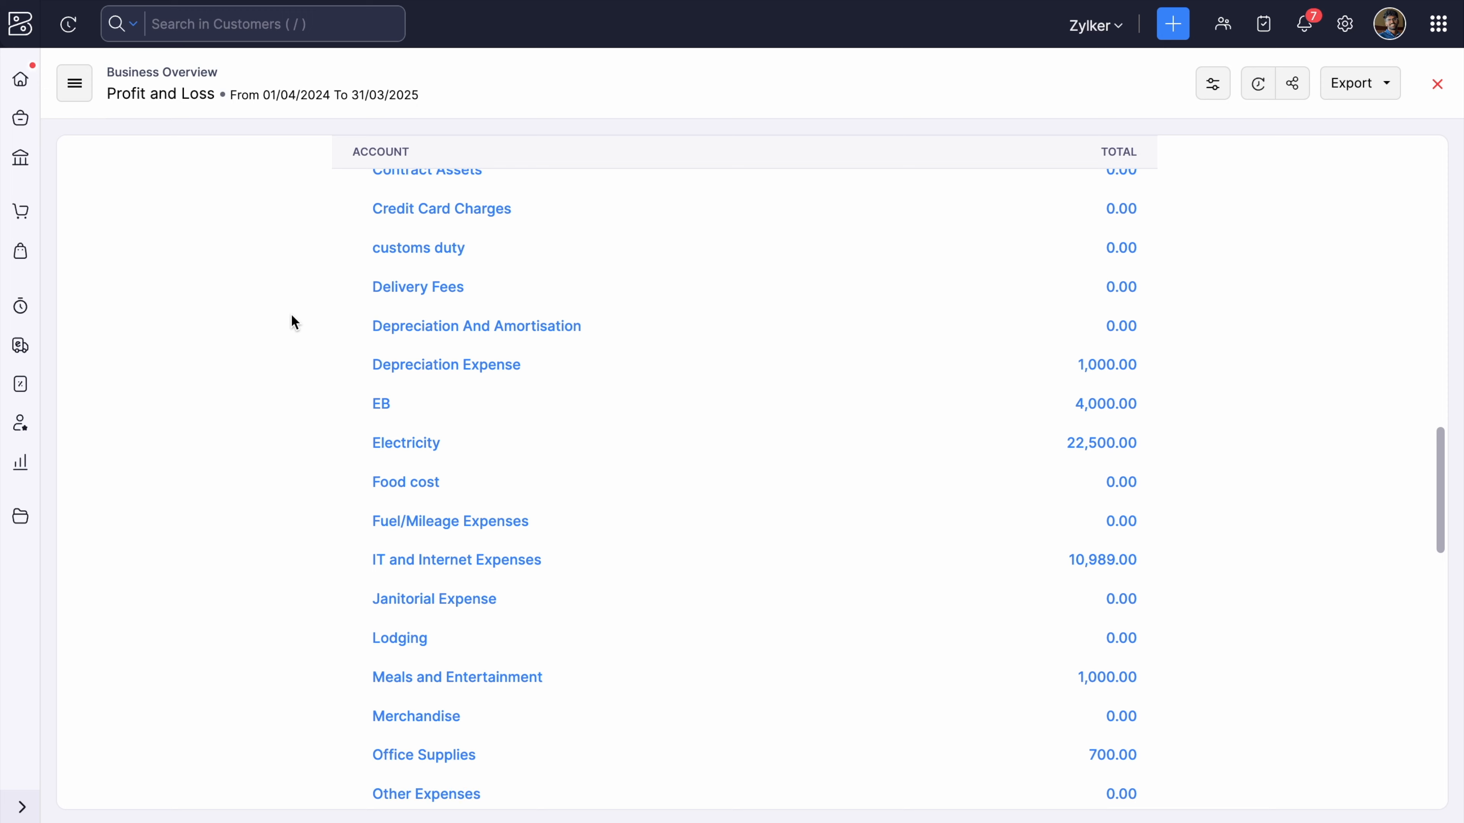
scroll(294, 322, down, 3)
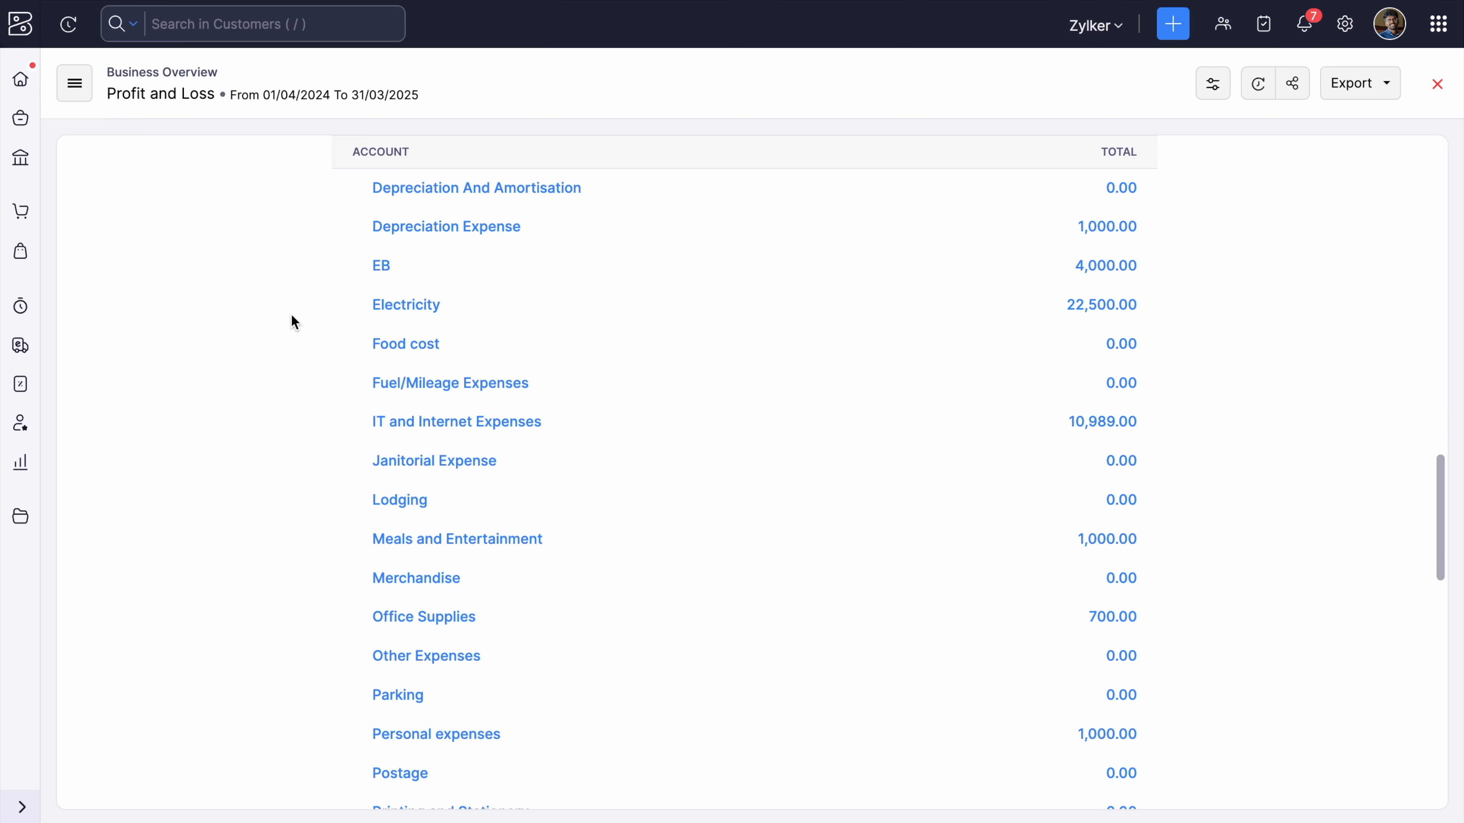
scroll(294, 321, down, 4)
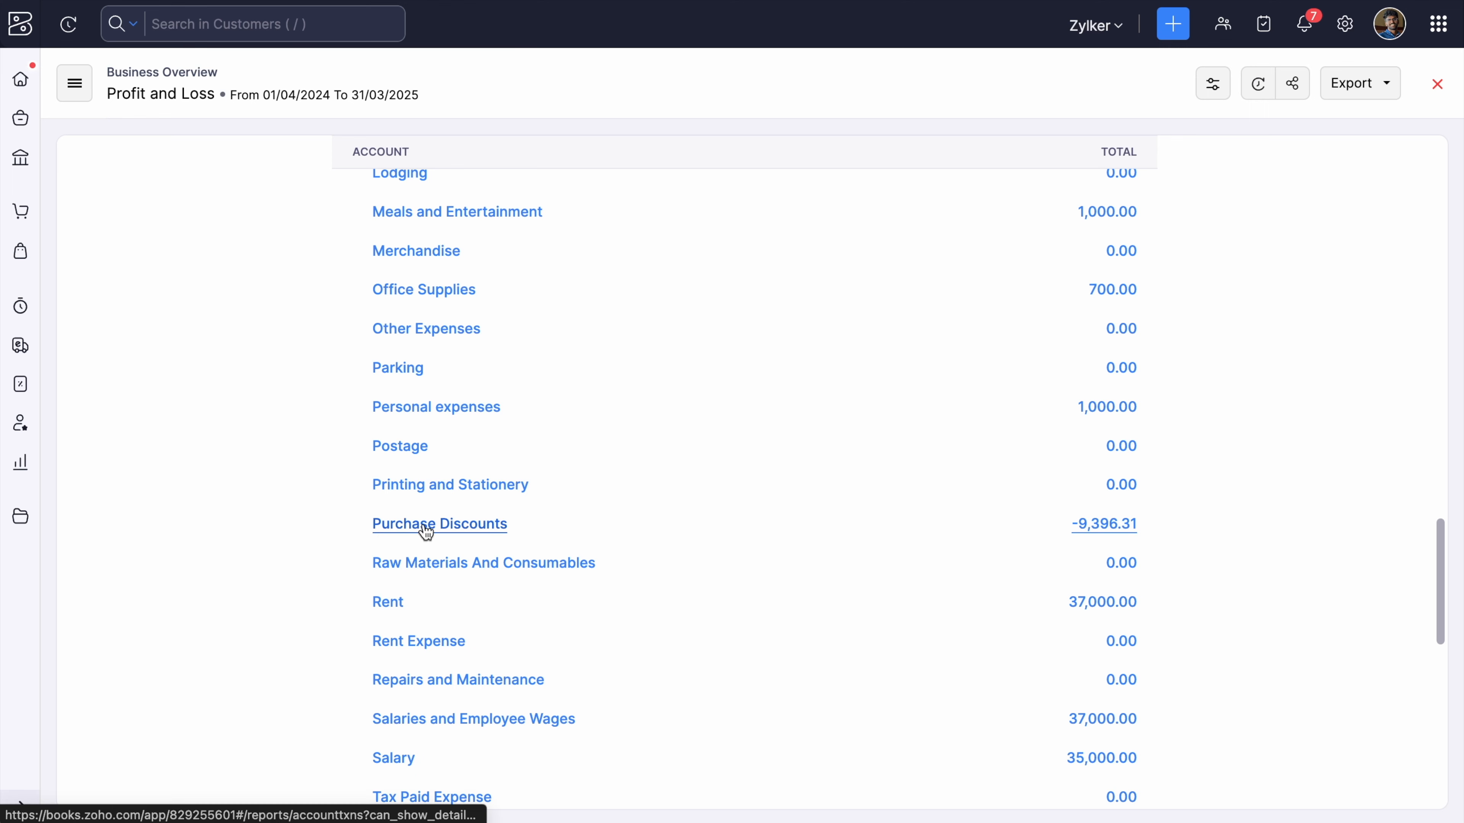
click(1091, 526)
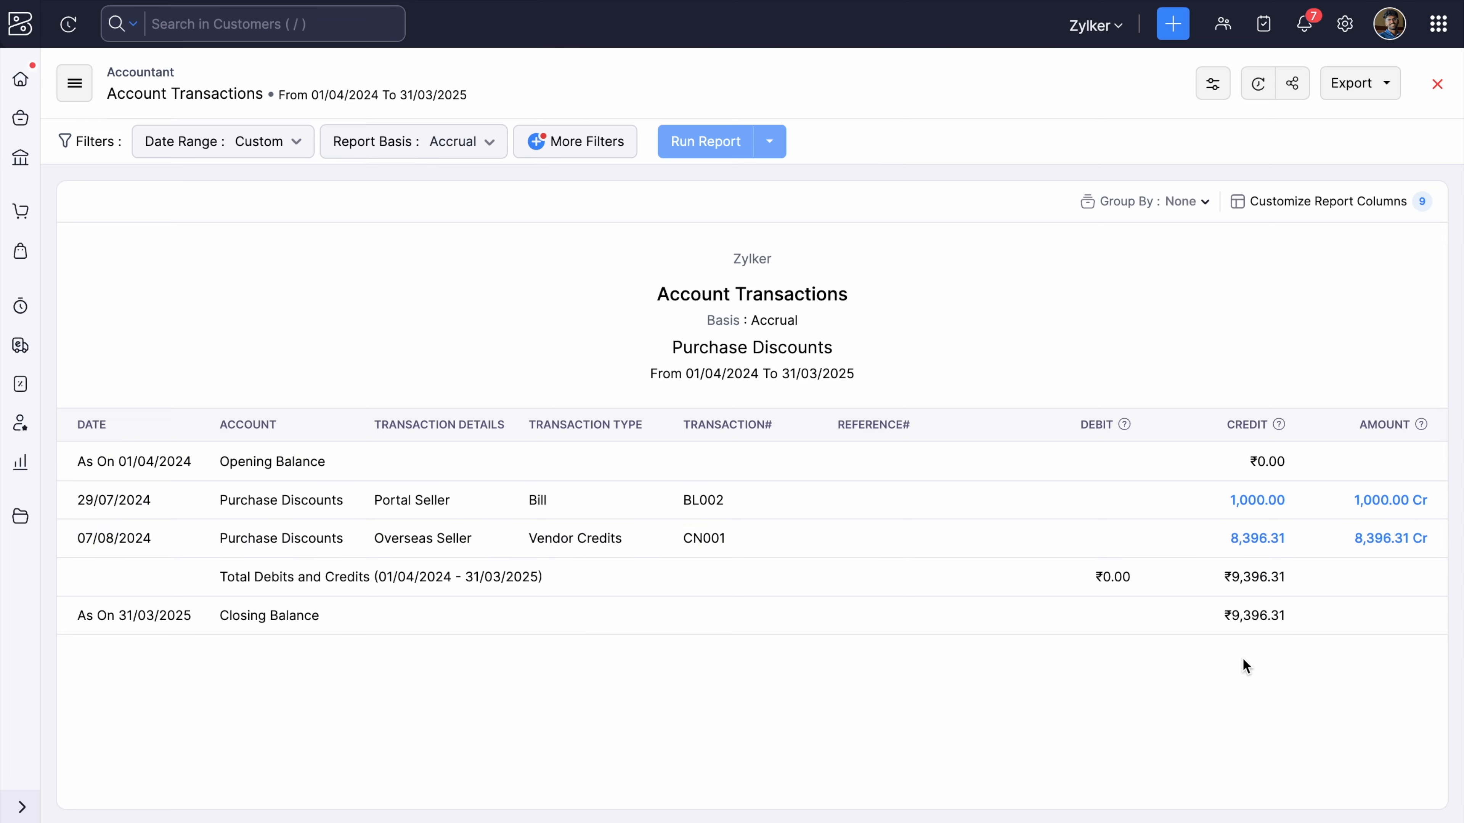
Return to the Profit and Loss report and review the remaining Operating Expense accounts and the non-operating sections through Net Profit/Loss.
key(alt+Left)
scroll(1069, 702, down, 7)
scroll(1066, 702, down, 20)
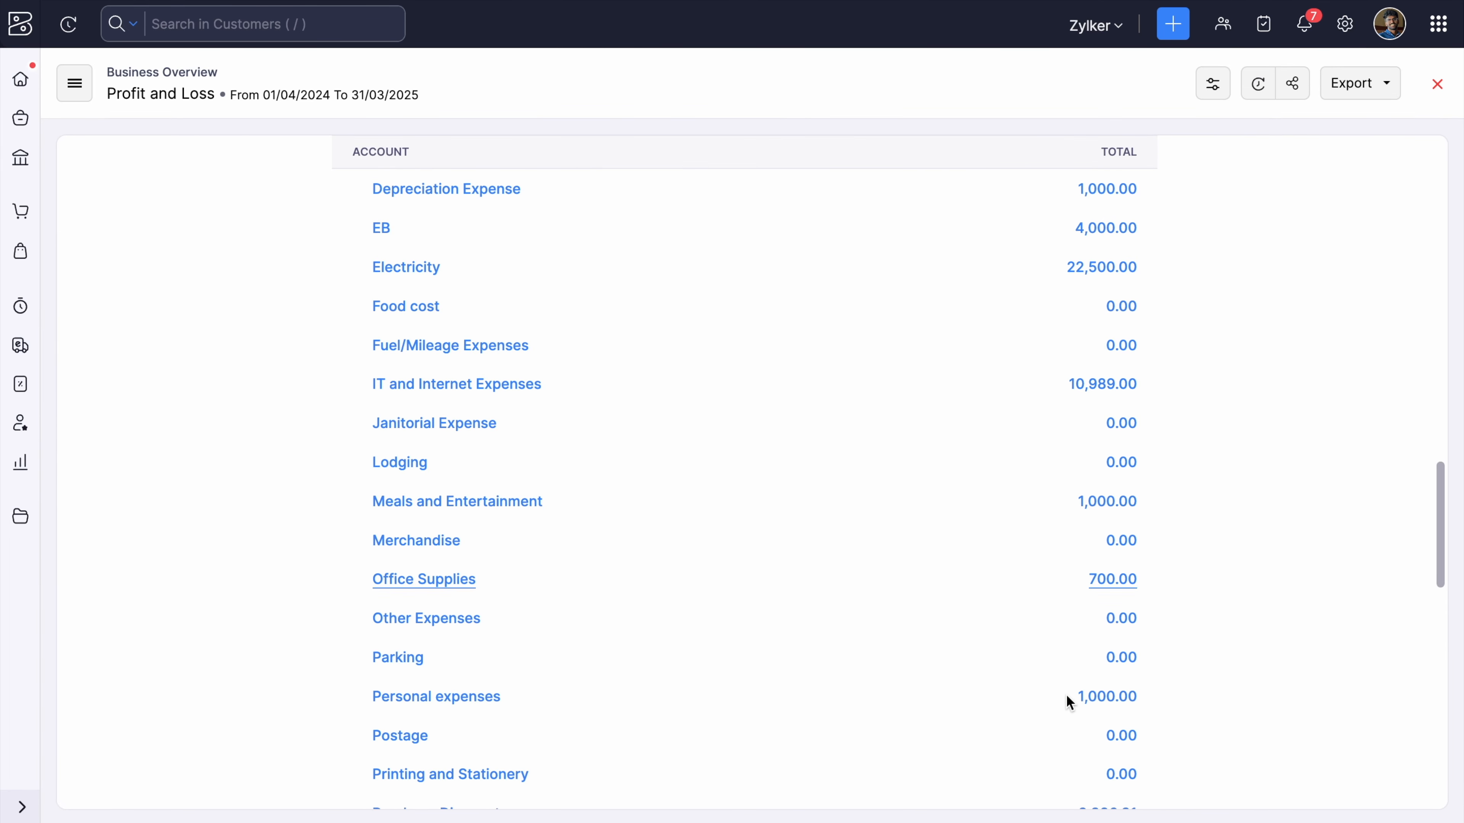
scroll(1065, 699, down, 8)
scroll(1066, 699, up, 2)
scroll(1066, 701, up, 3)
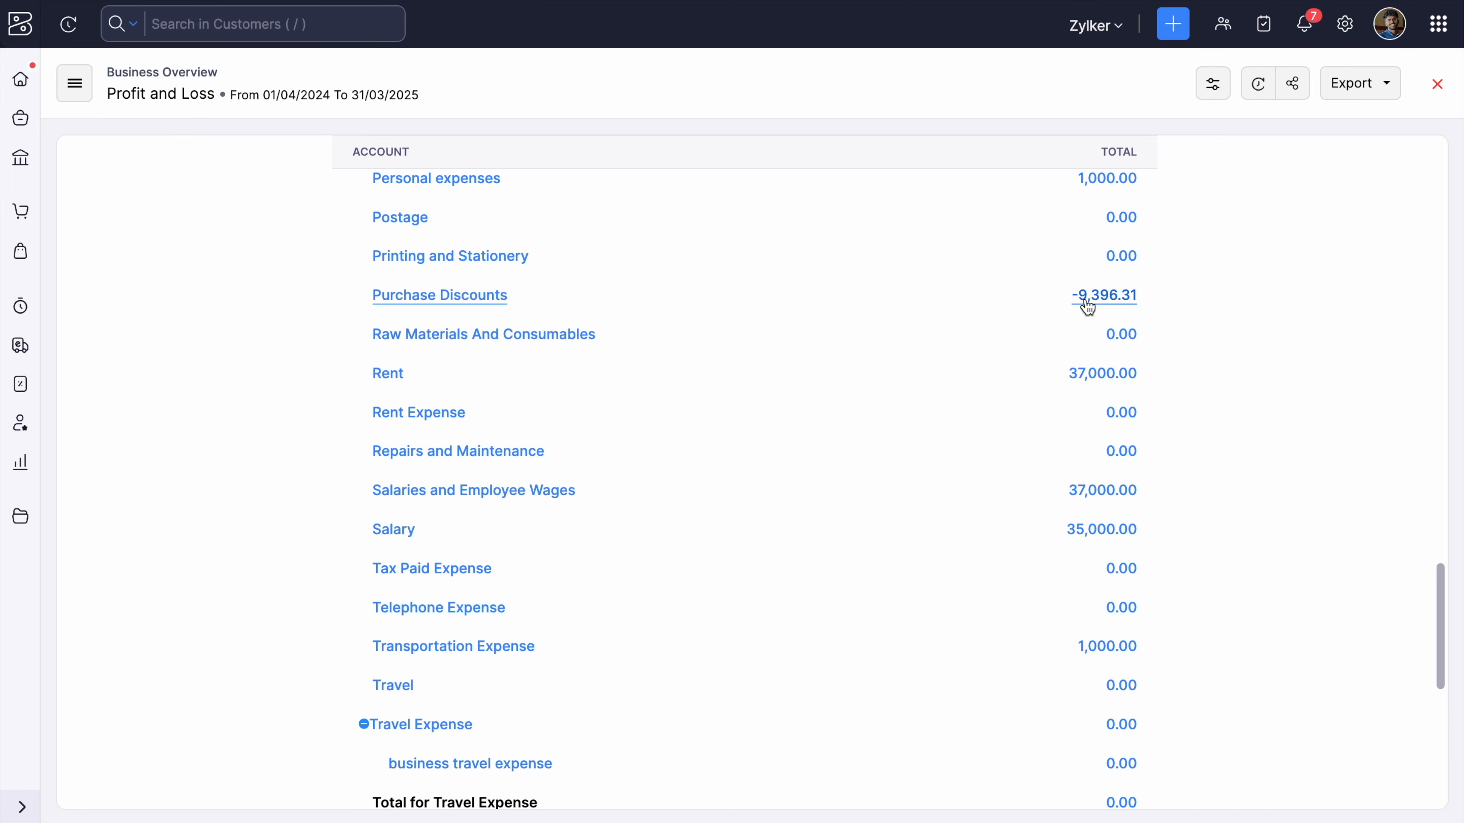
scroll(1209, 400, down, 5)
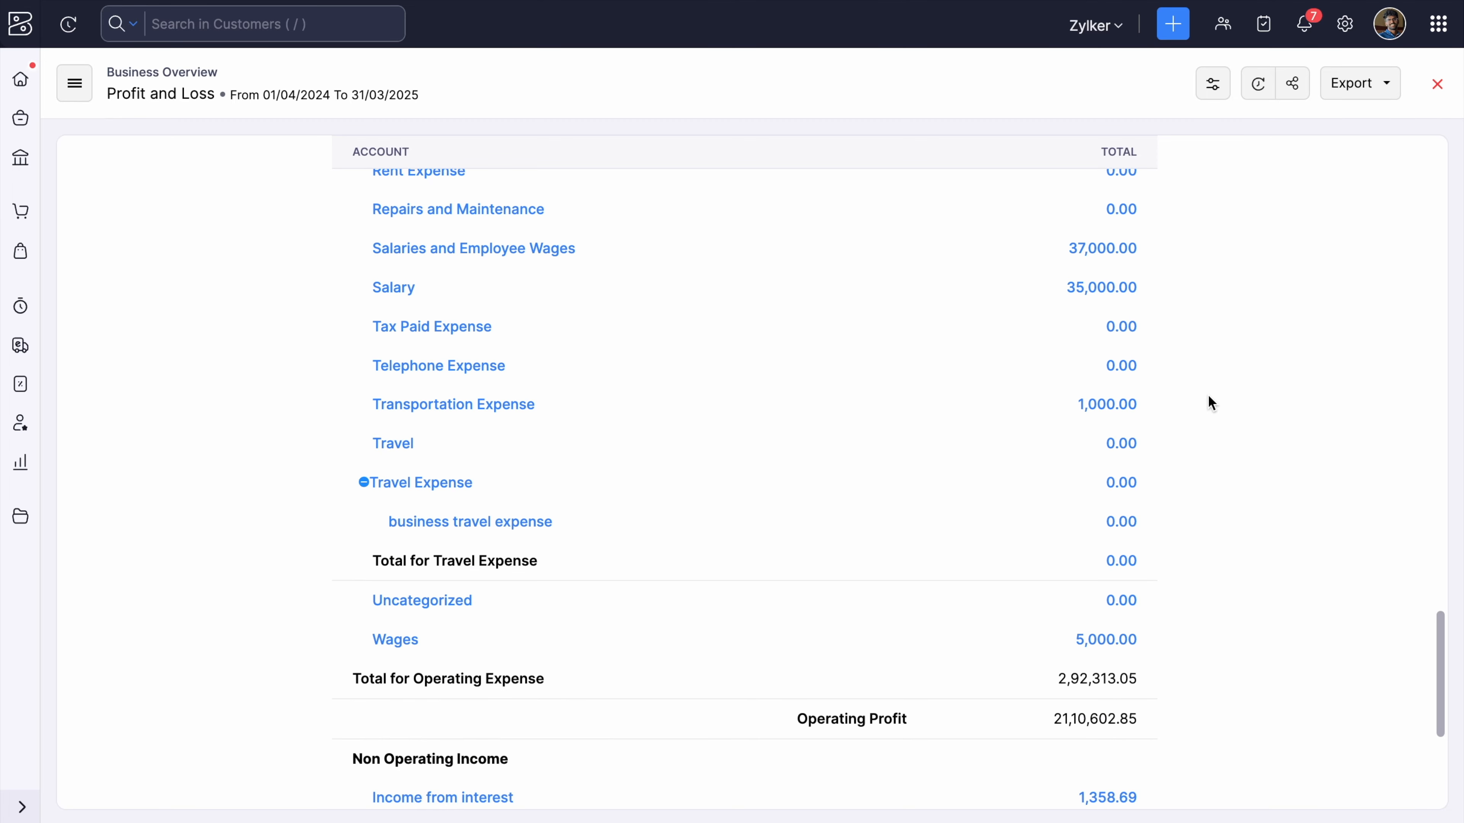
scroll(1208, 396, down, 4)
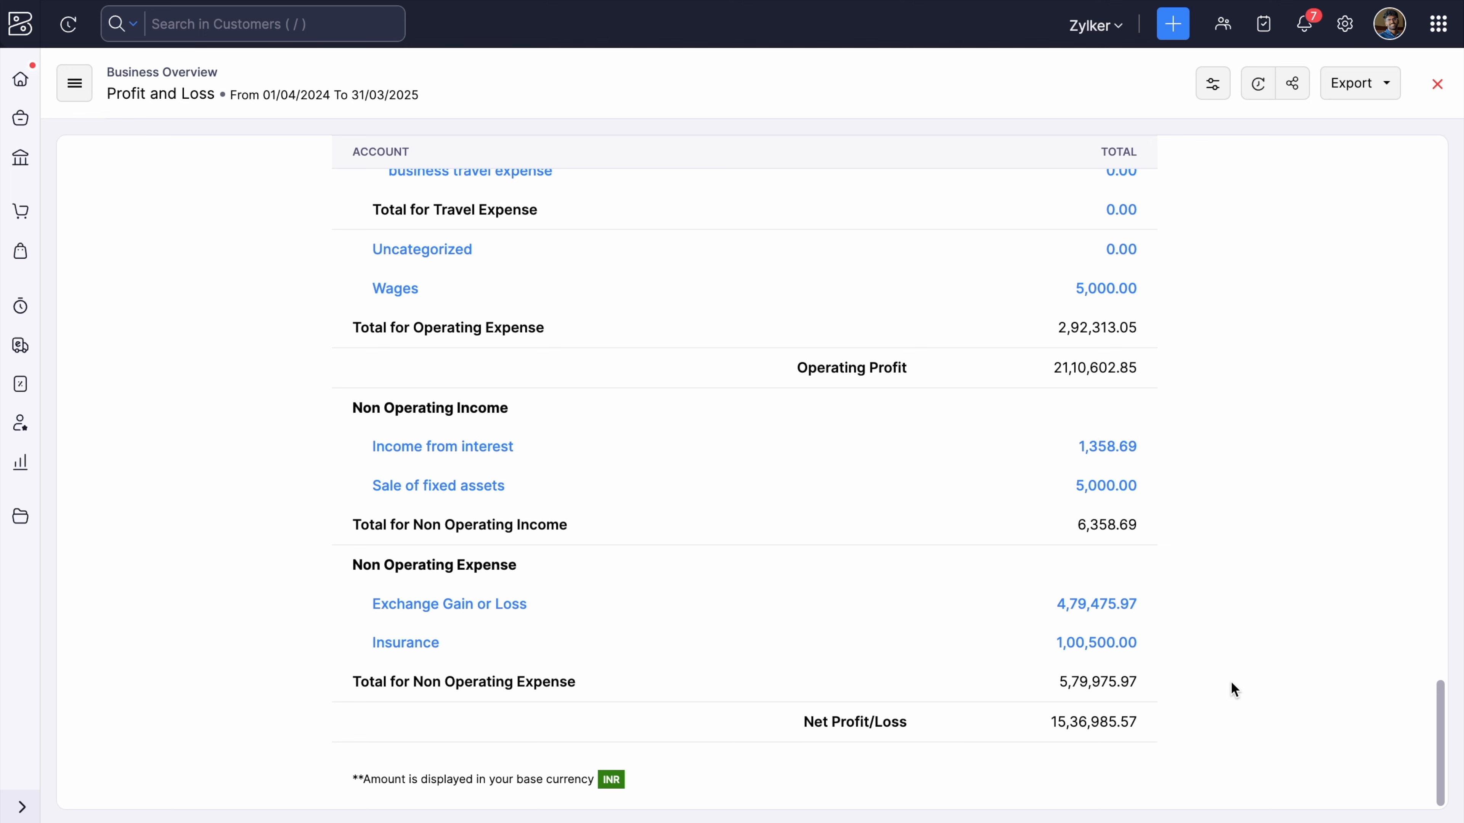
Go back to the Operating Income section and examine the sub-accounts under General Income and Sales.
scroll(1232, 687, up, 1)
scroll(1232, 688, up, 20)
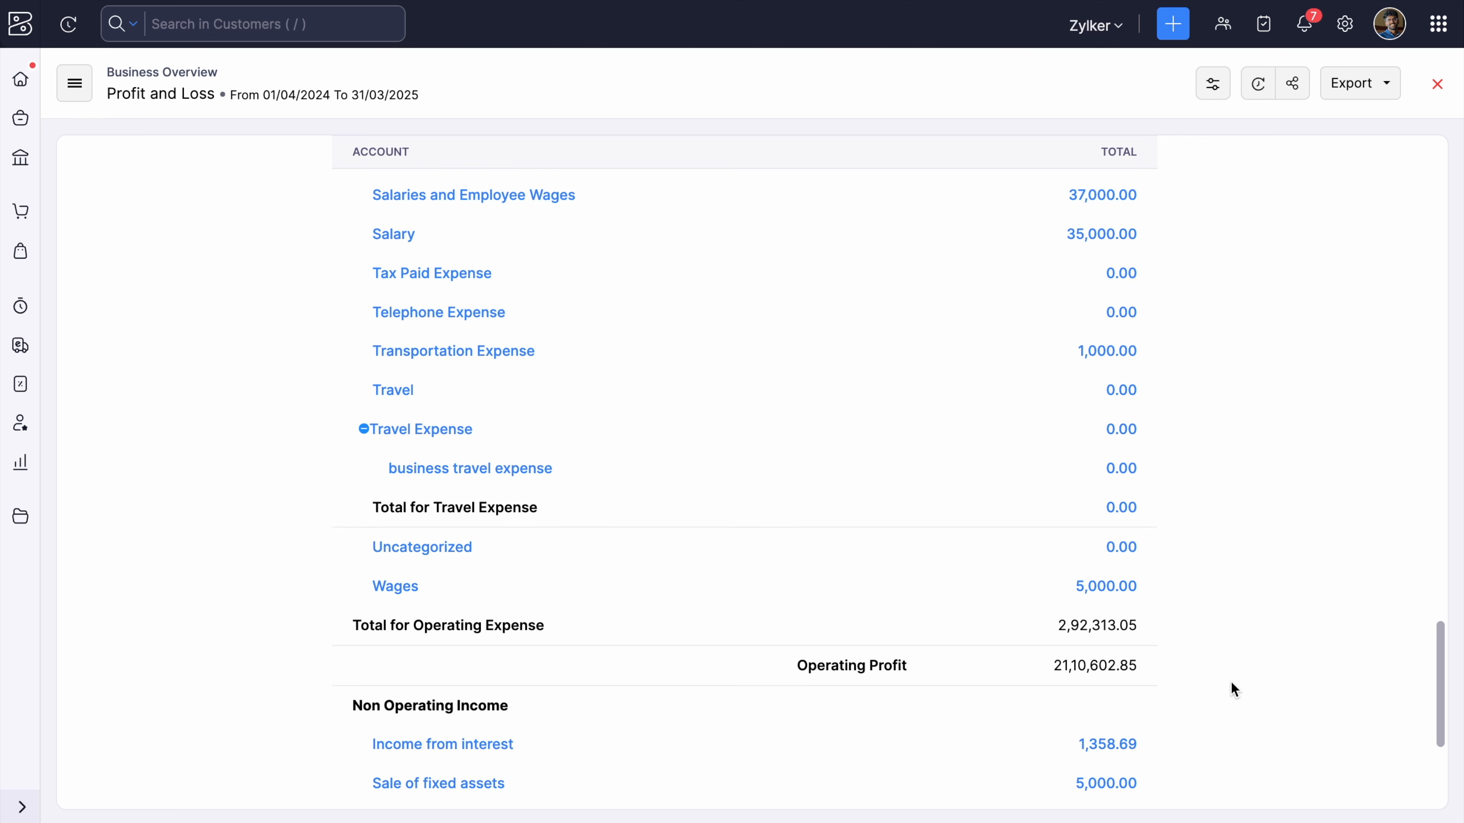
scroll(1231, 689, up, 1)
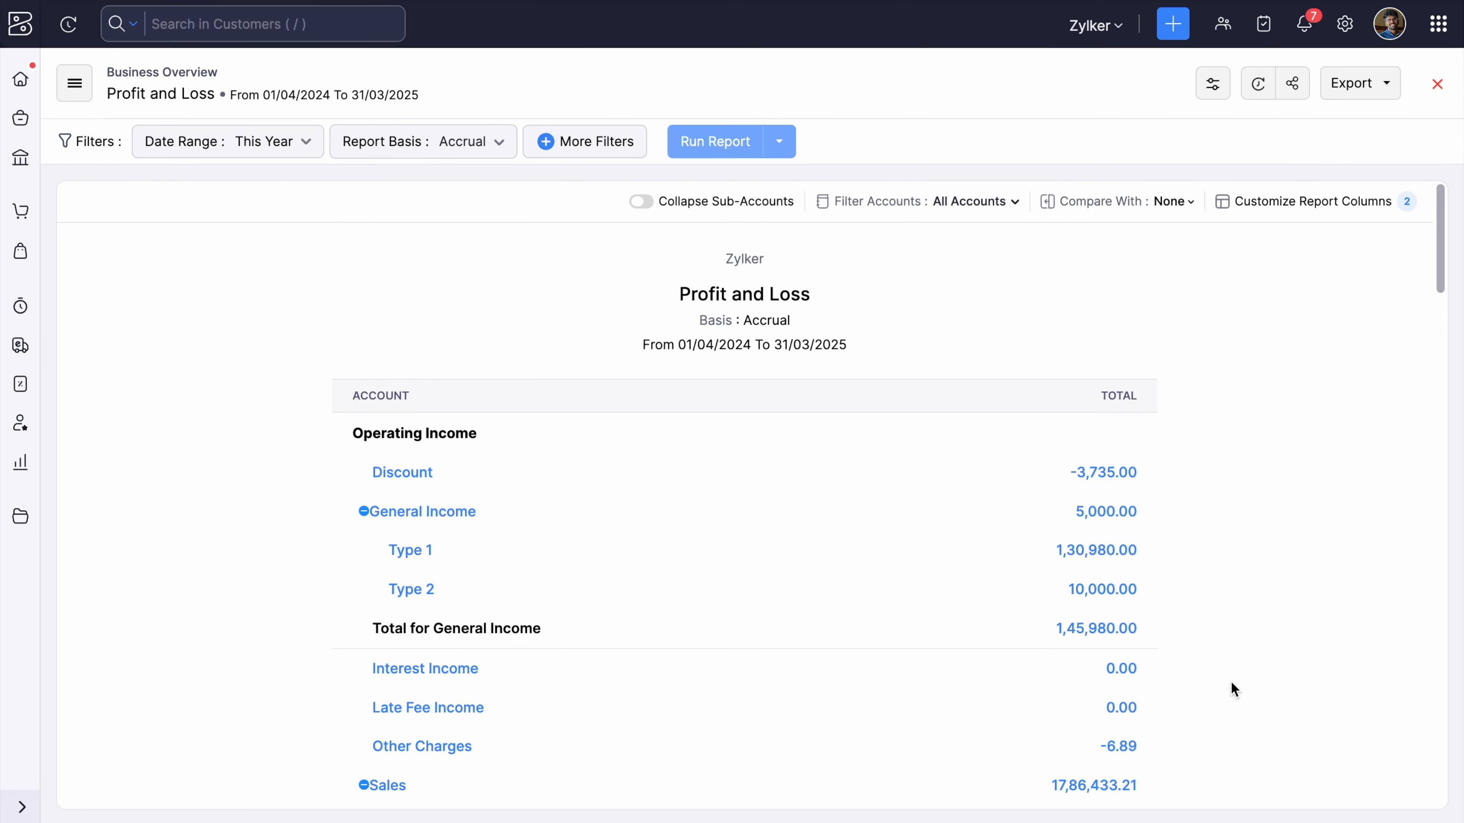
drag(795, 201, 656, 200)
click(662, 252)
scroll(419, 595, down, 2)
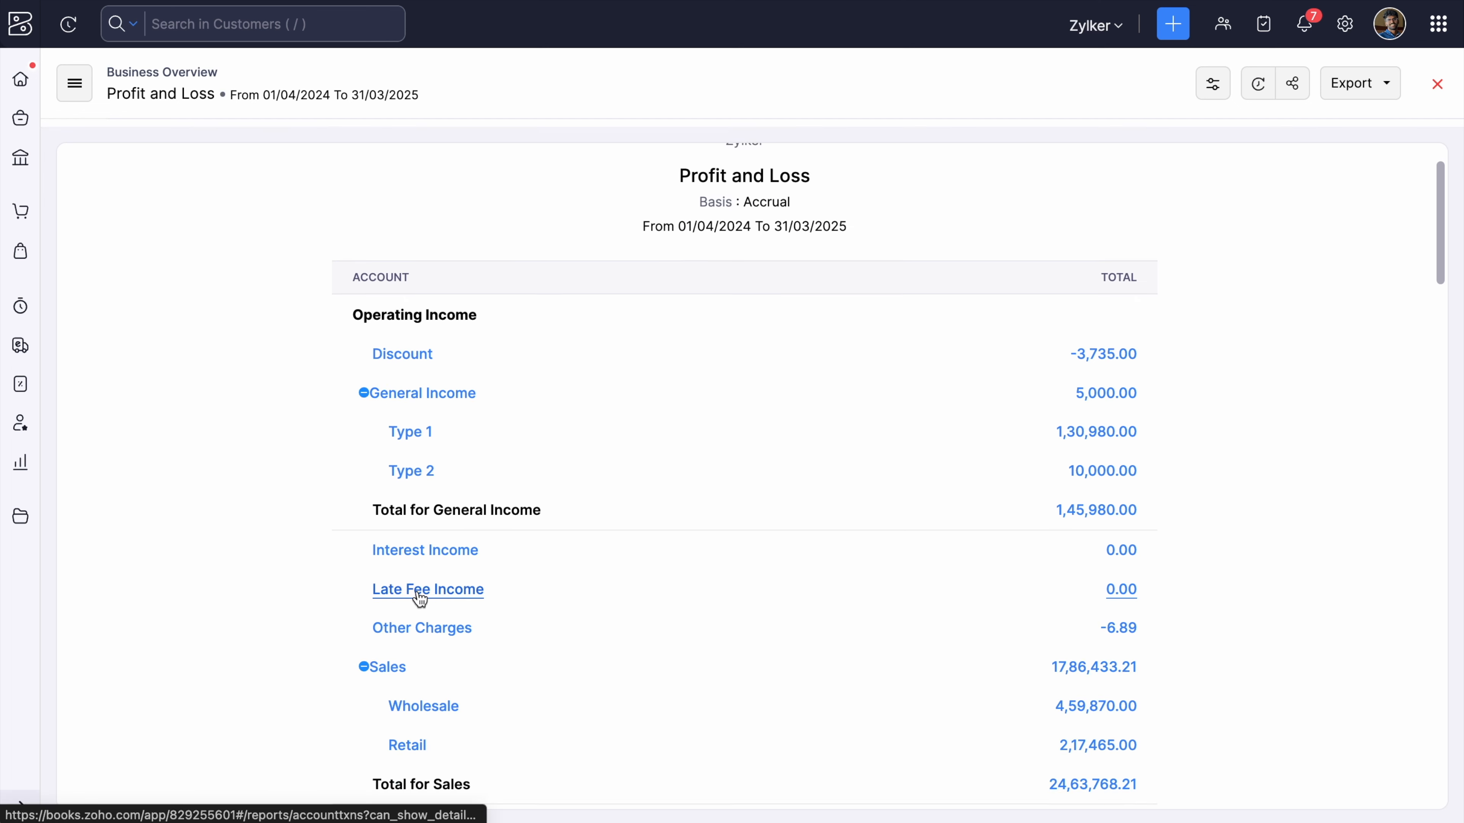
Collapse the report's sub-accounts to view only parent account totals, and expand them again.
scroll(499, 362, up, 2)
click(640, 201)
scroll(526, 277, down, 2)
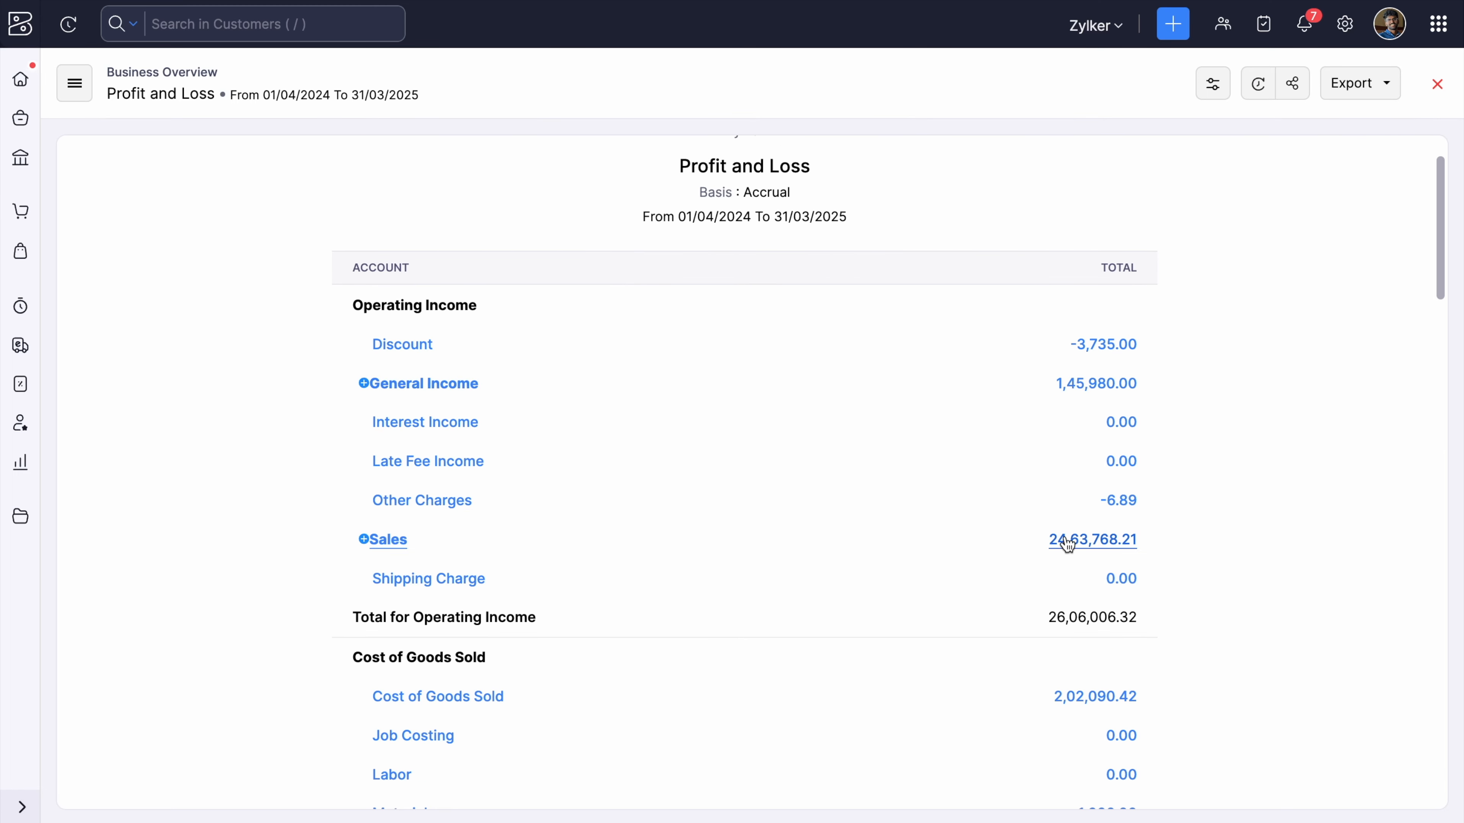
scroll(1148, 545, up, 2)
click(639, 201)
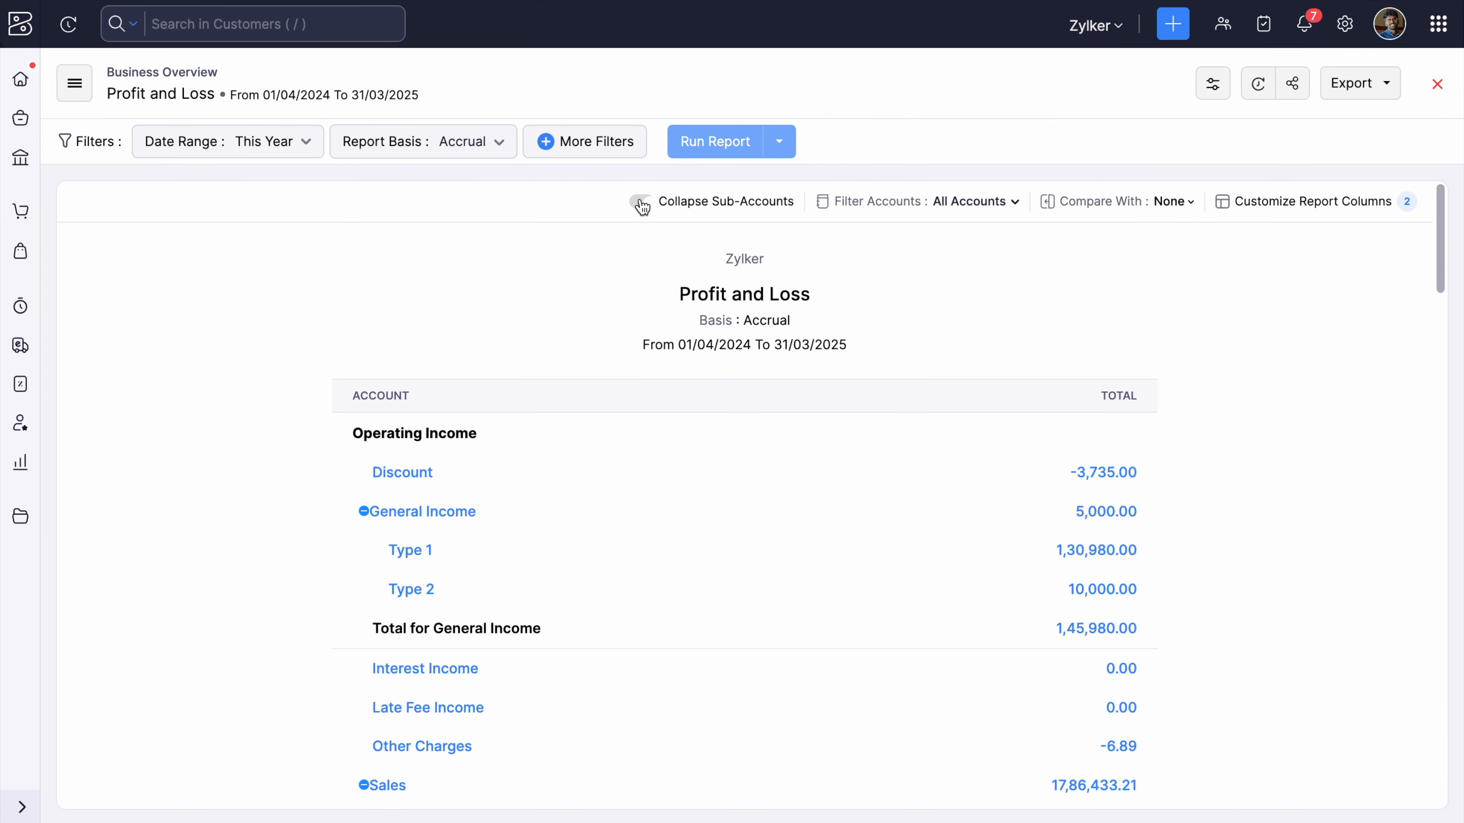
scroll(482, 260, down, 2)
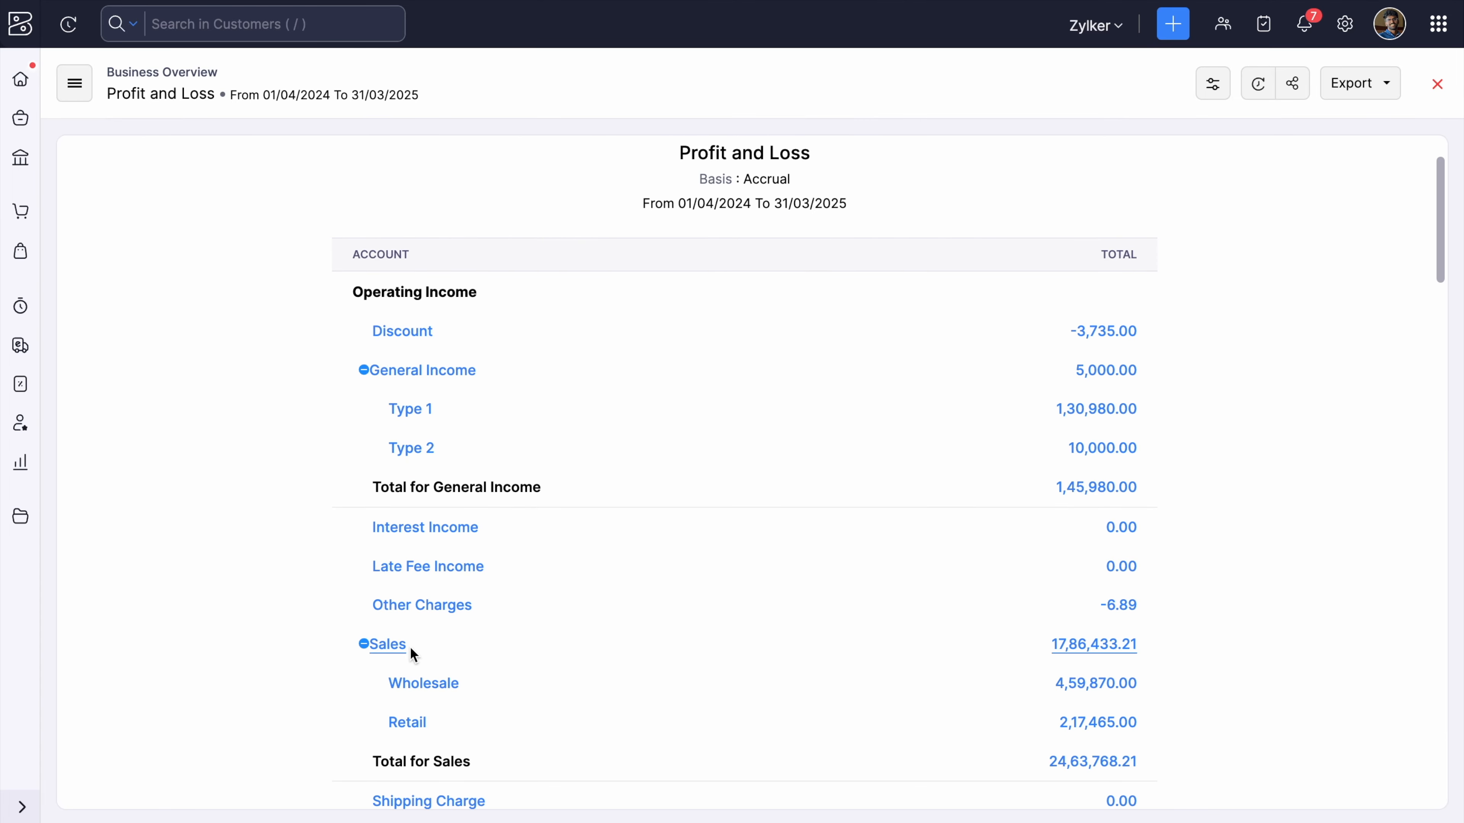
scroll(232, 493, up, 2)
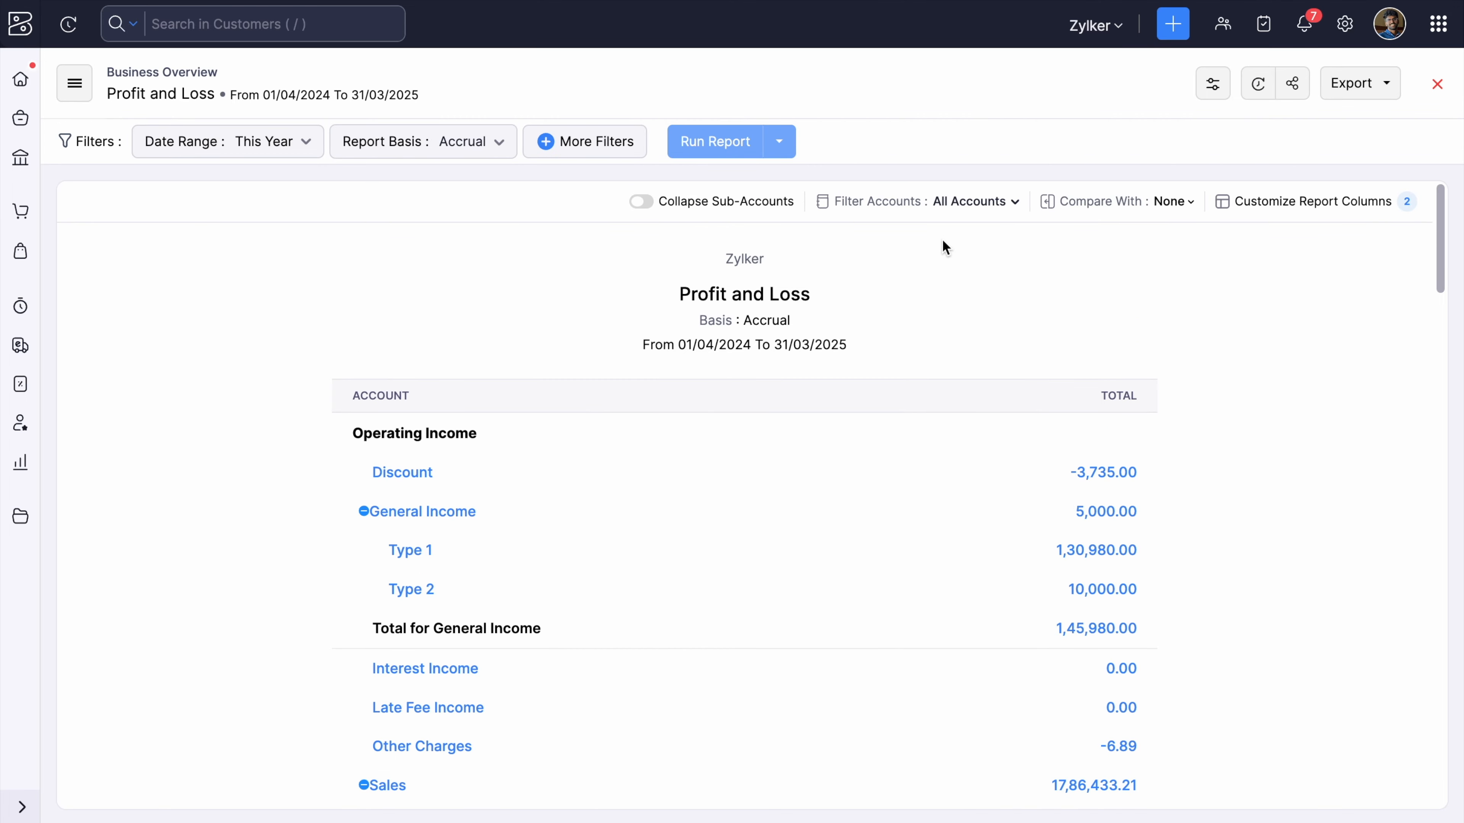
Check the report's account filter options and look over the zero-balance accounts listed under All Accounts.
click(986, 204)
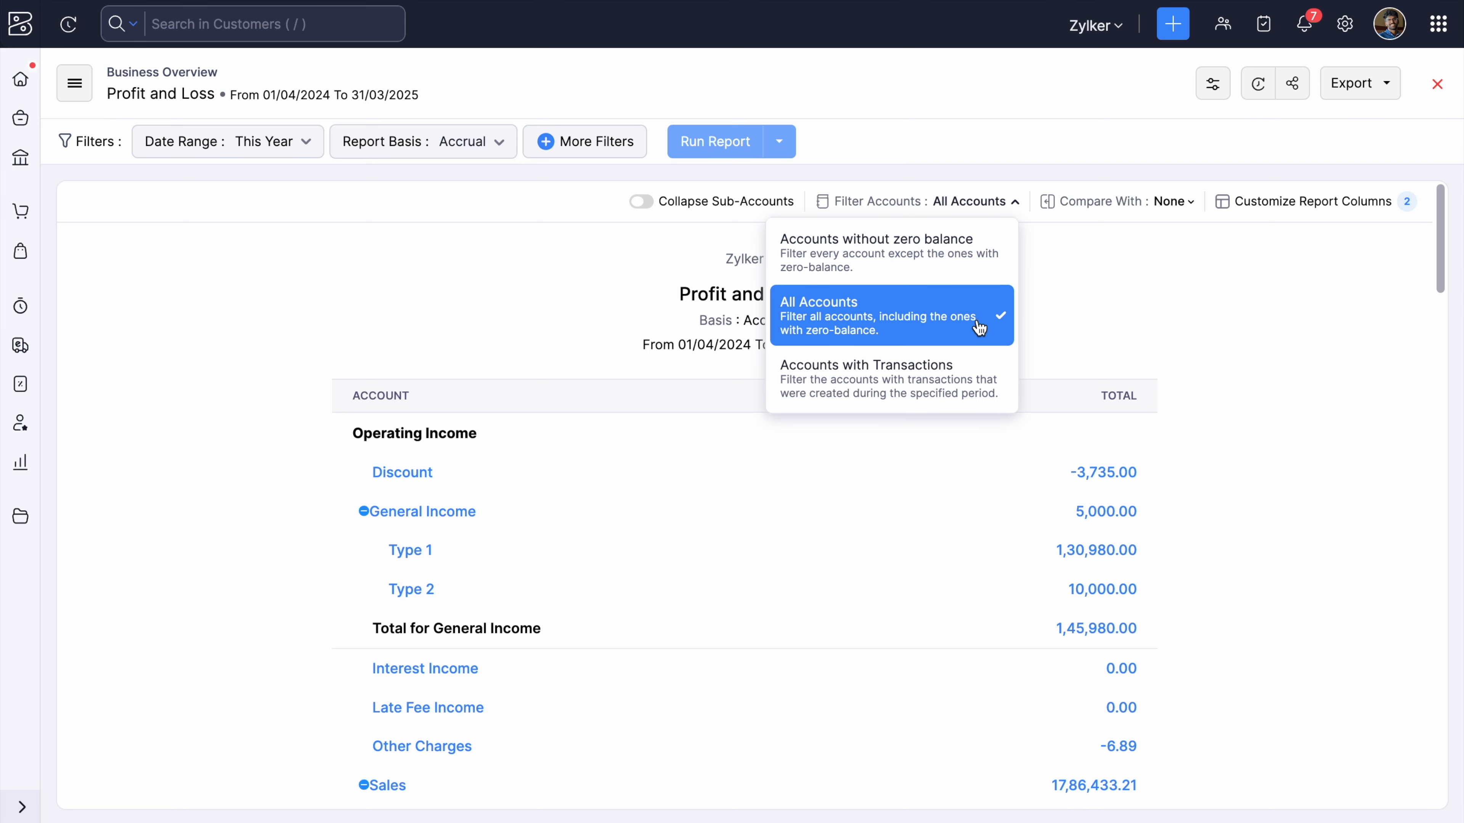
scroll(1049, 310, down, 13)
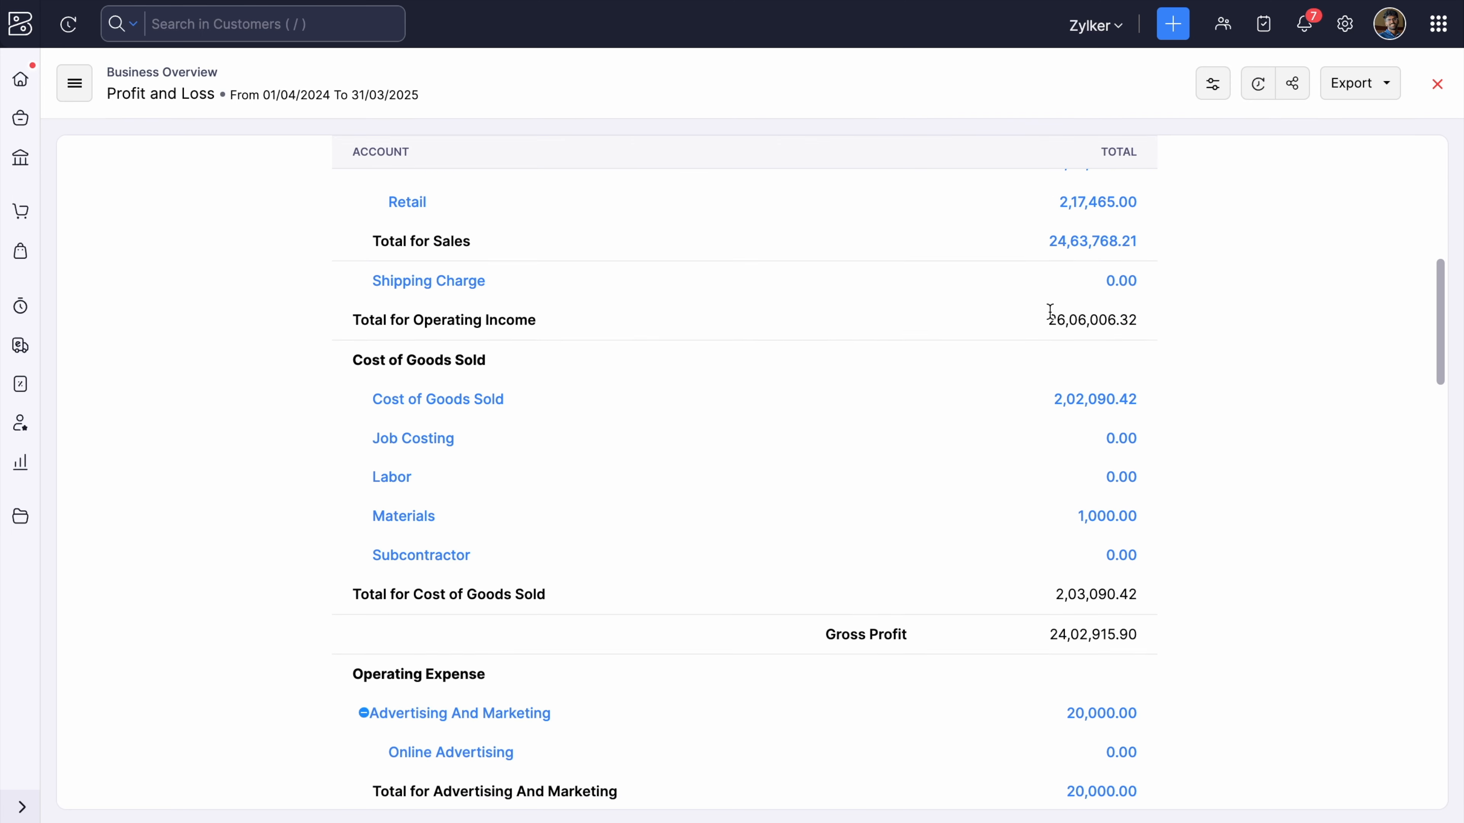
scroll(1049, 310, down, 5)
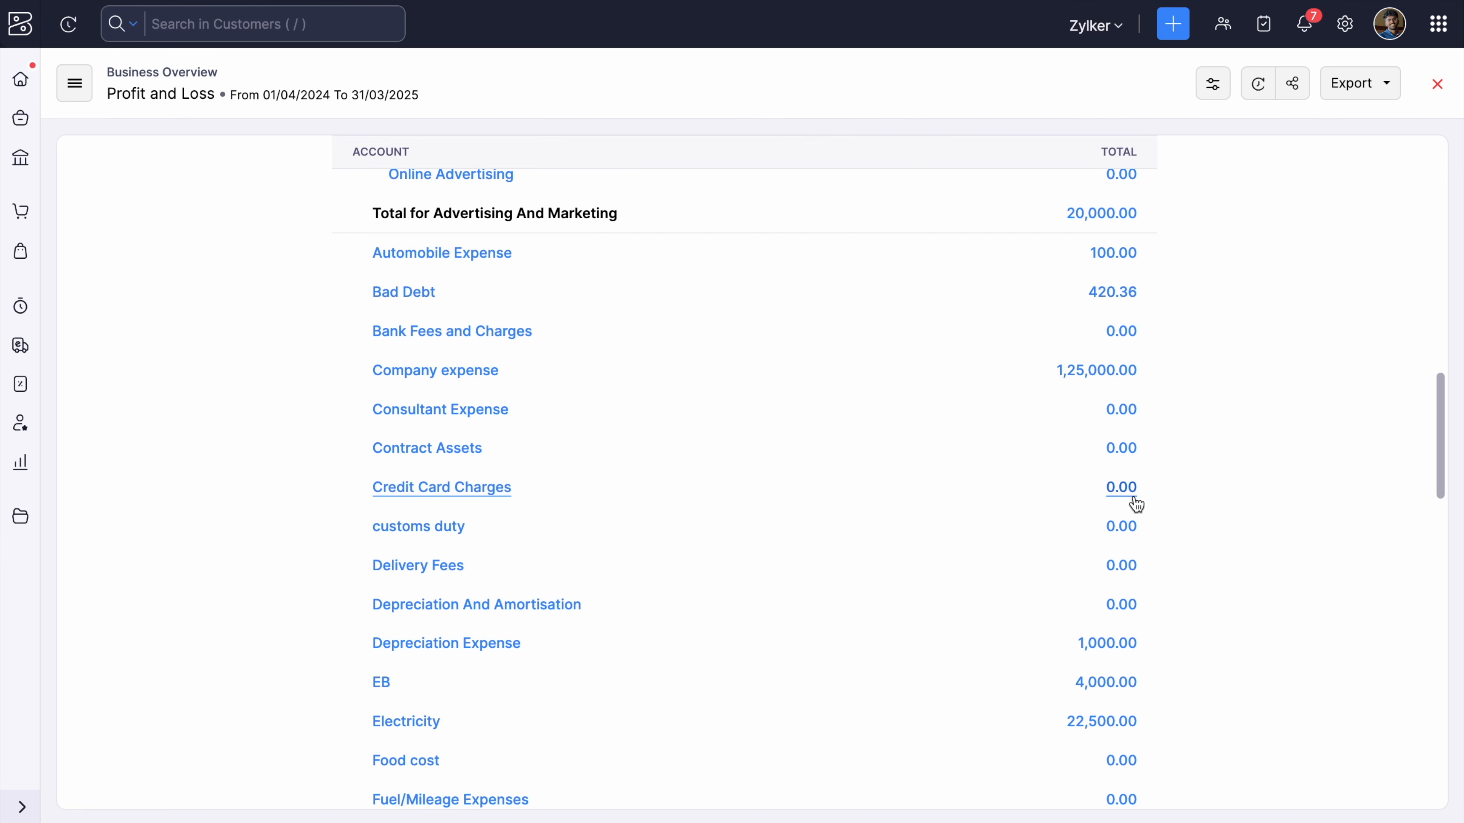
scroll(1220, 340, up, 18)
Filter the Profit and Loss report to Accounts without zero balance and review the filtered sections.
click(1008, 202)
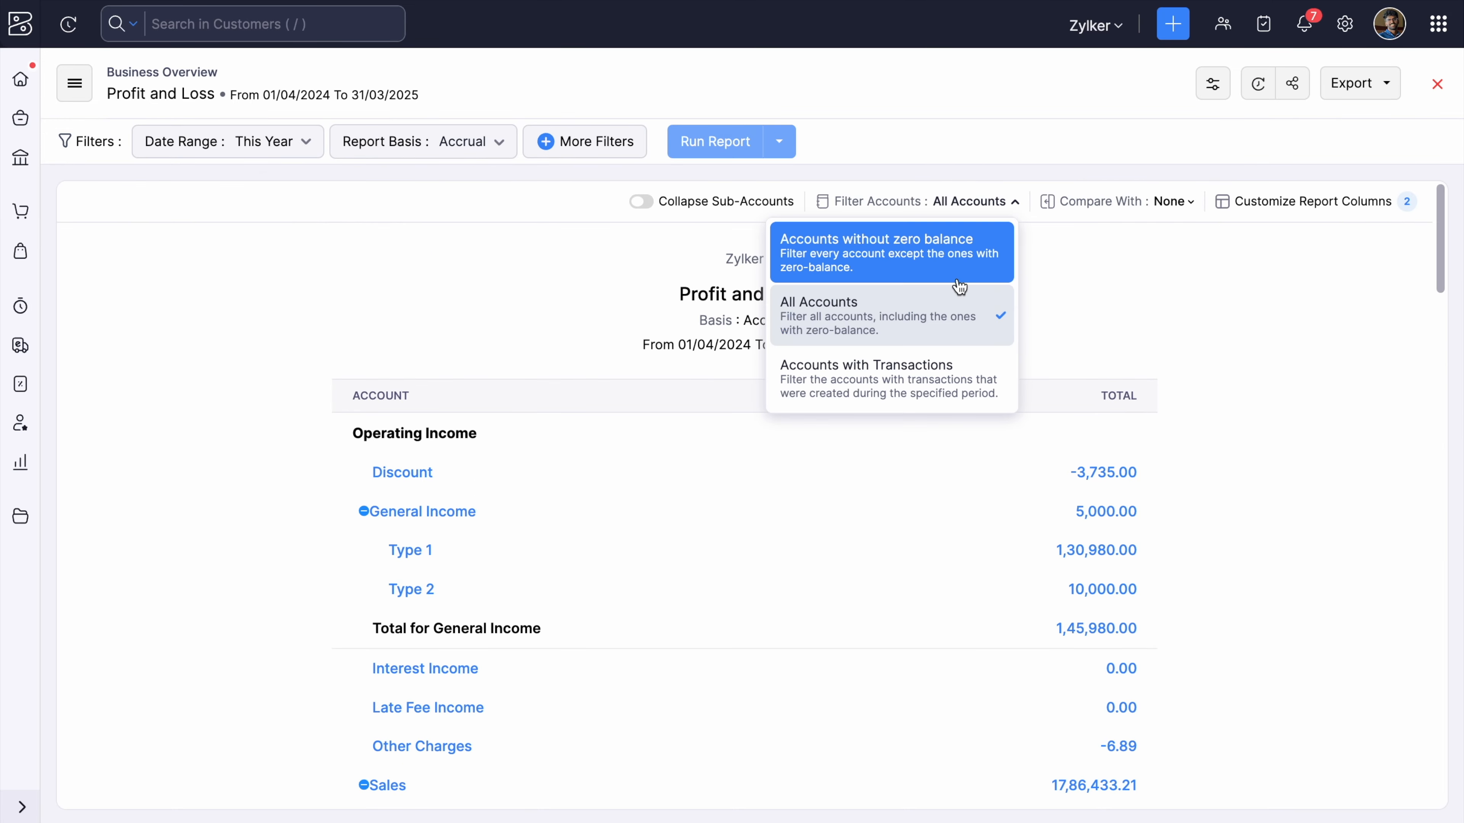
click(958, 271)
scroll(1178, 428, down, 1)
scroll(1178, 428, down, 8)
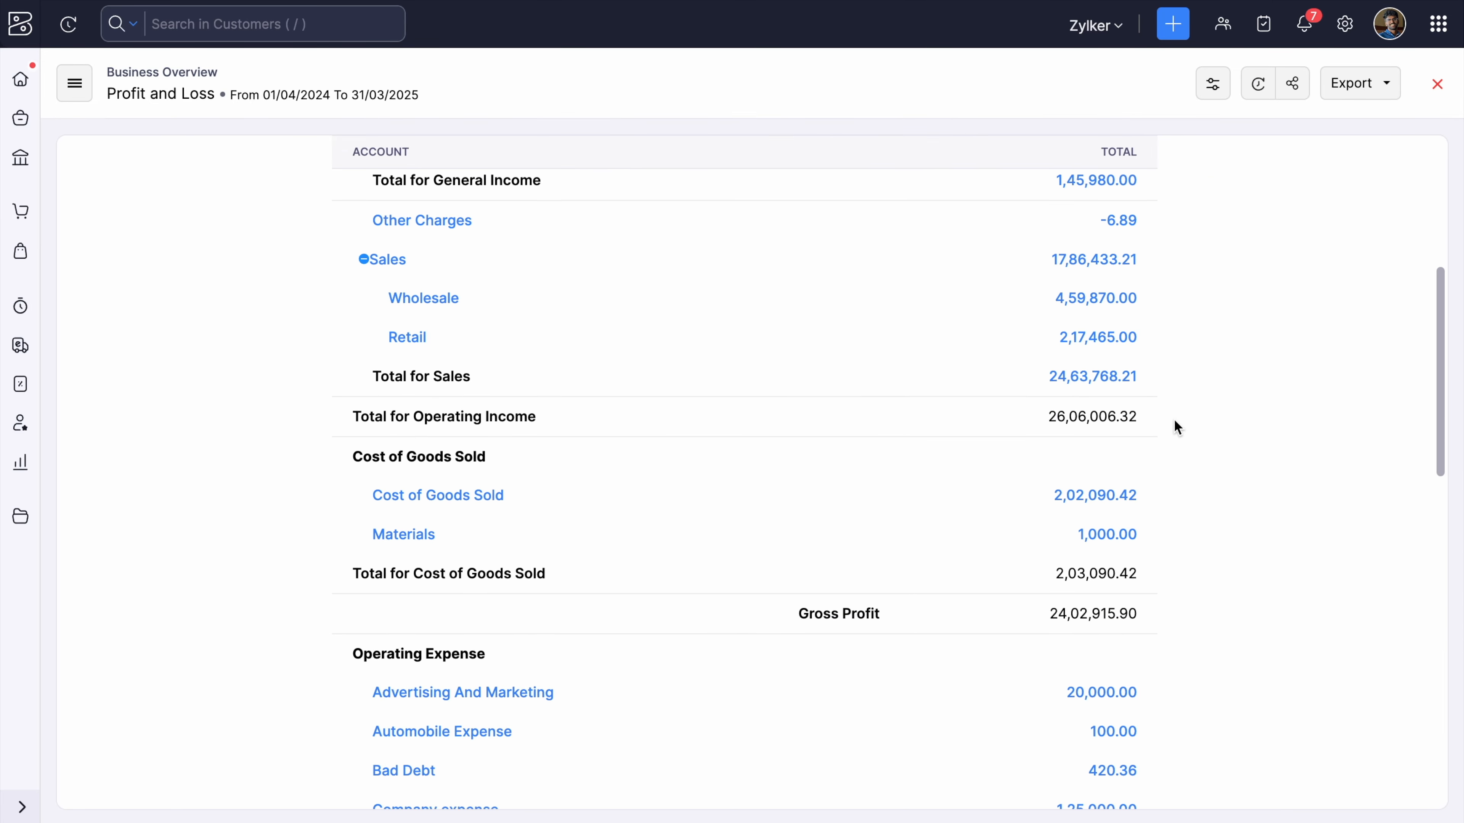
scroll(1178, 427, down, 8)
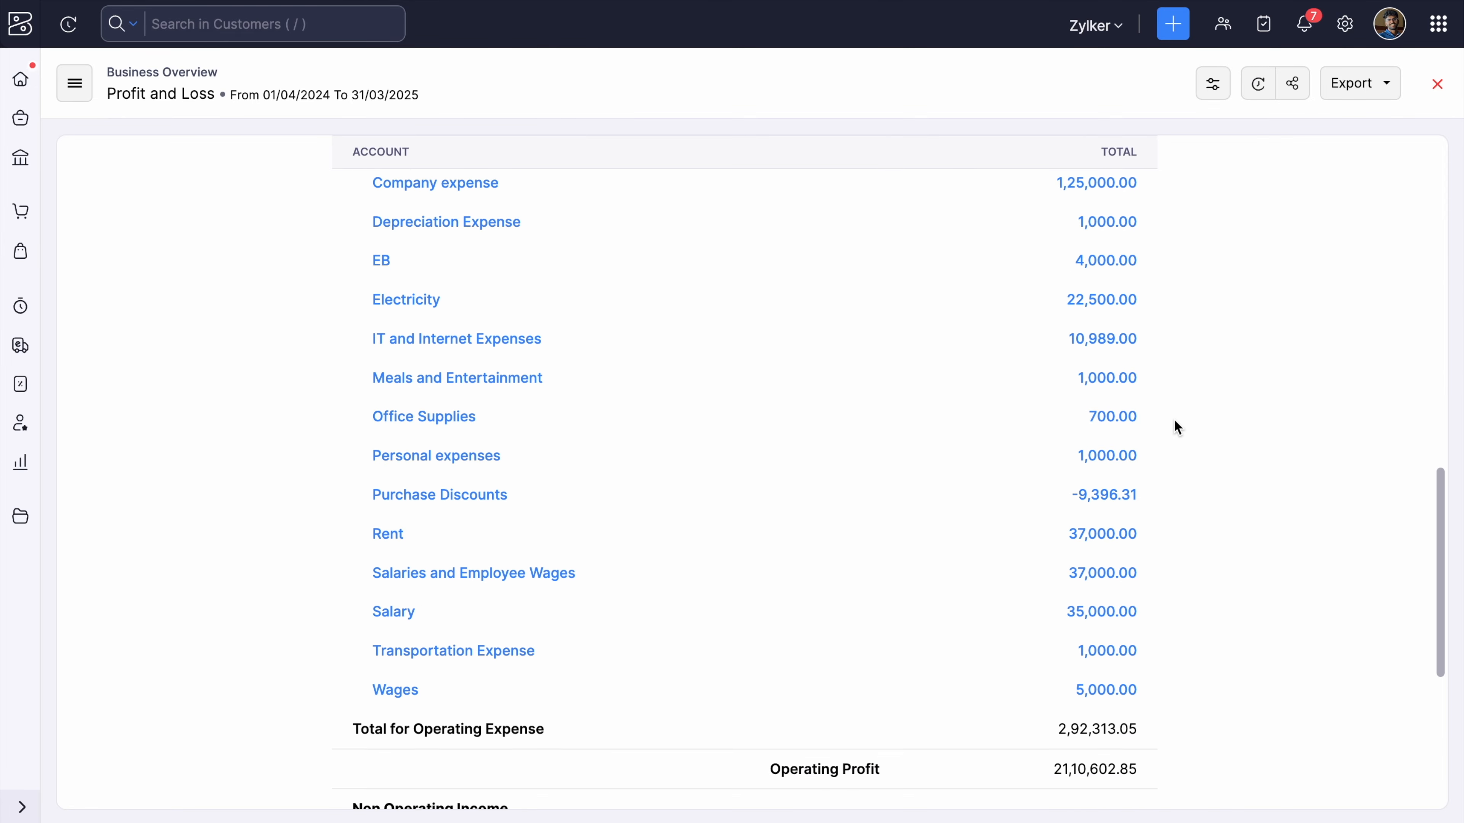
scroll(1178, 427, up, 15)
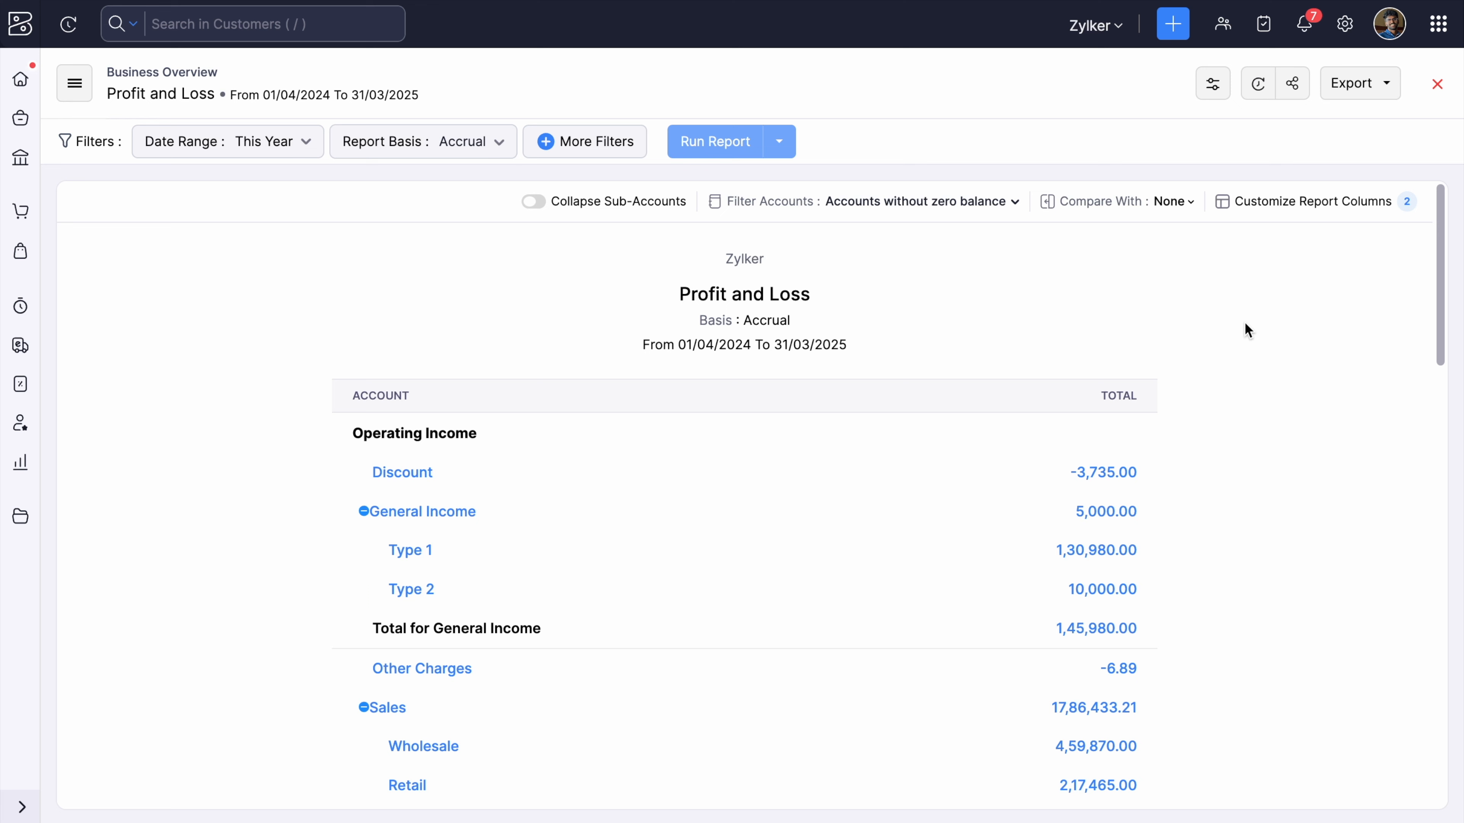
Explore the XLSX export's customizable file details, enter "note" as the temporary note, and cancel the export.
click(1373, 98)
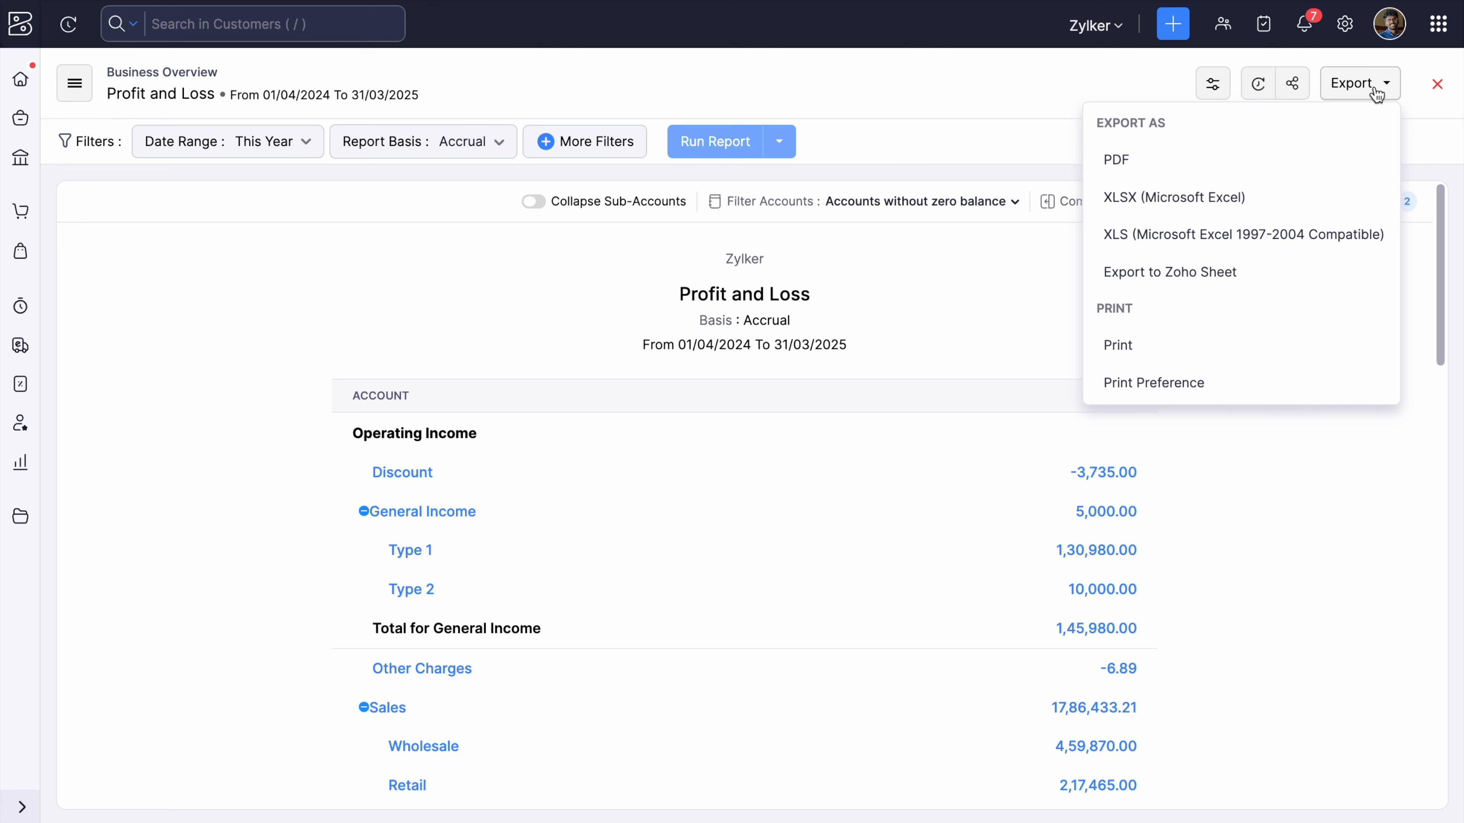
click(1216, 197)
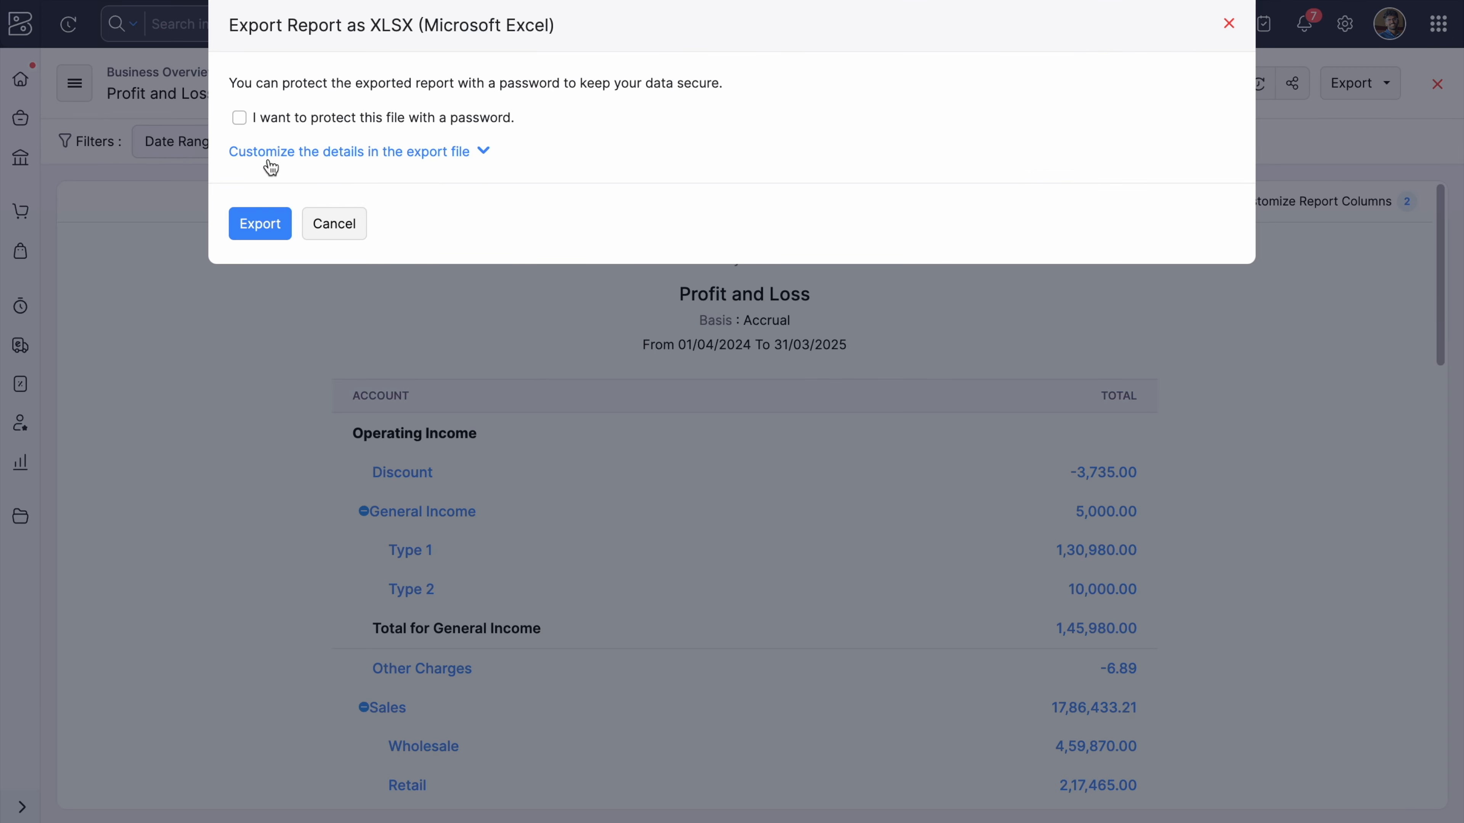
click(437, 157)
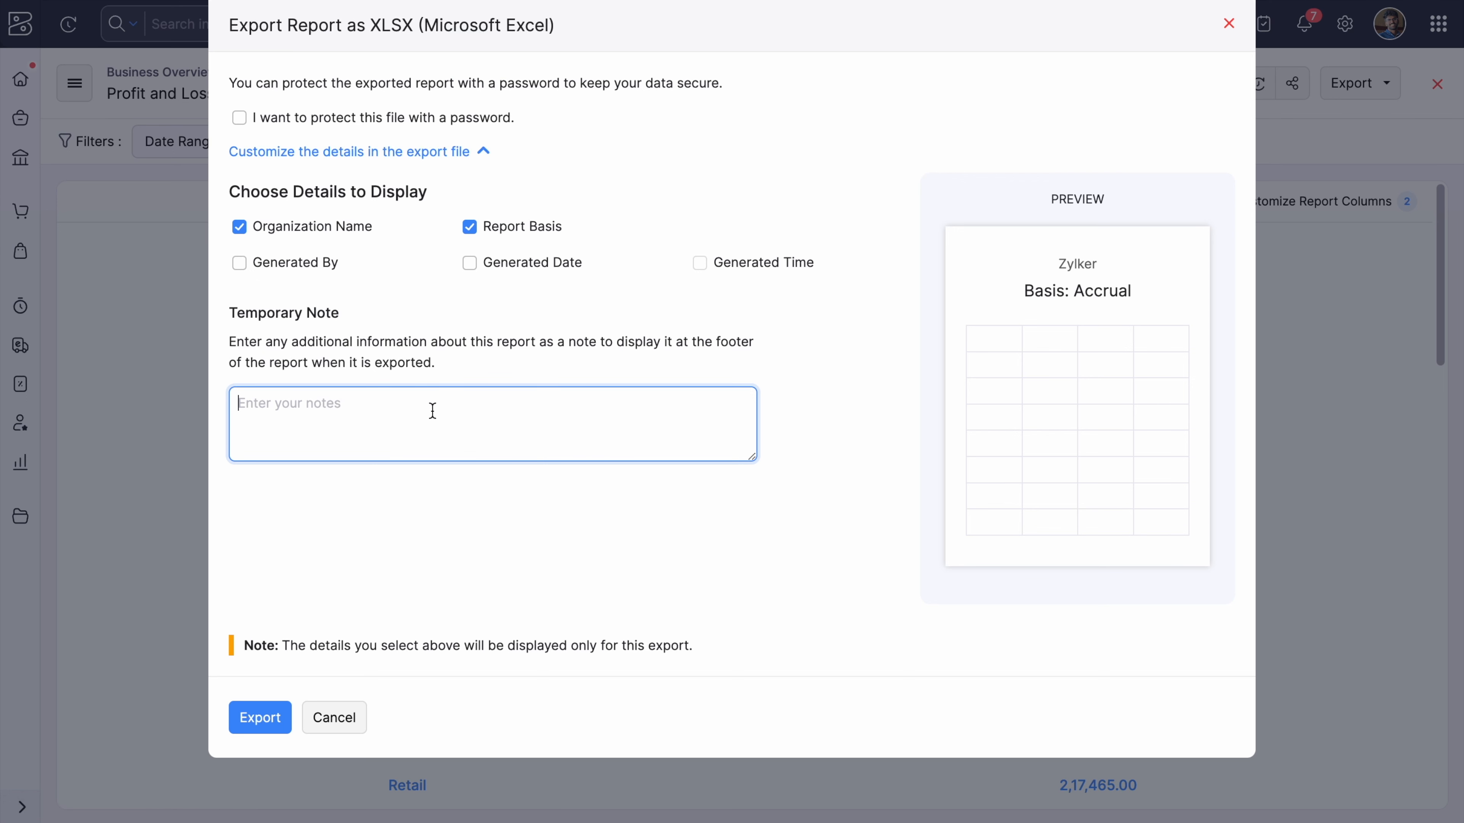
text(note)
click(332, 718)
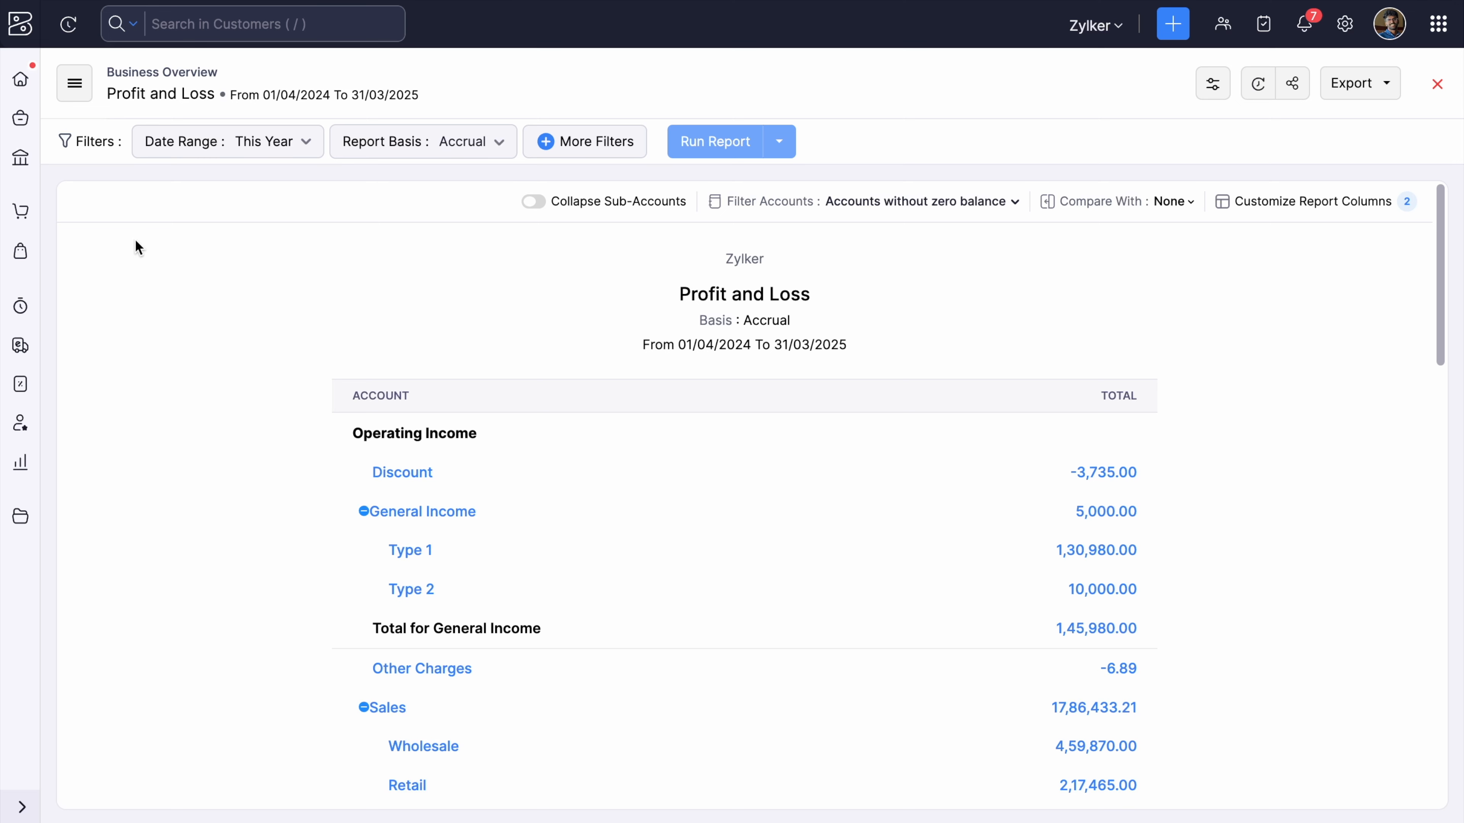
Open the Profit and Loss (Schedule III) report and review its line items from revenue to profit for the period.
click(75, 83)
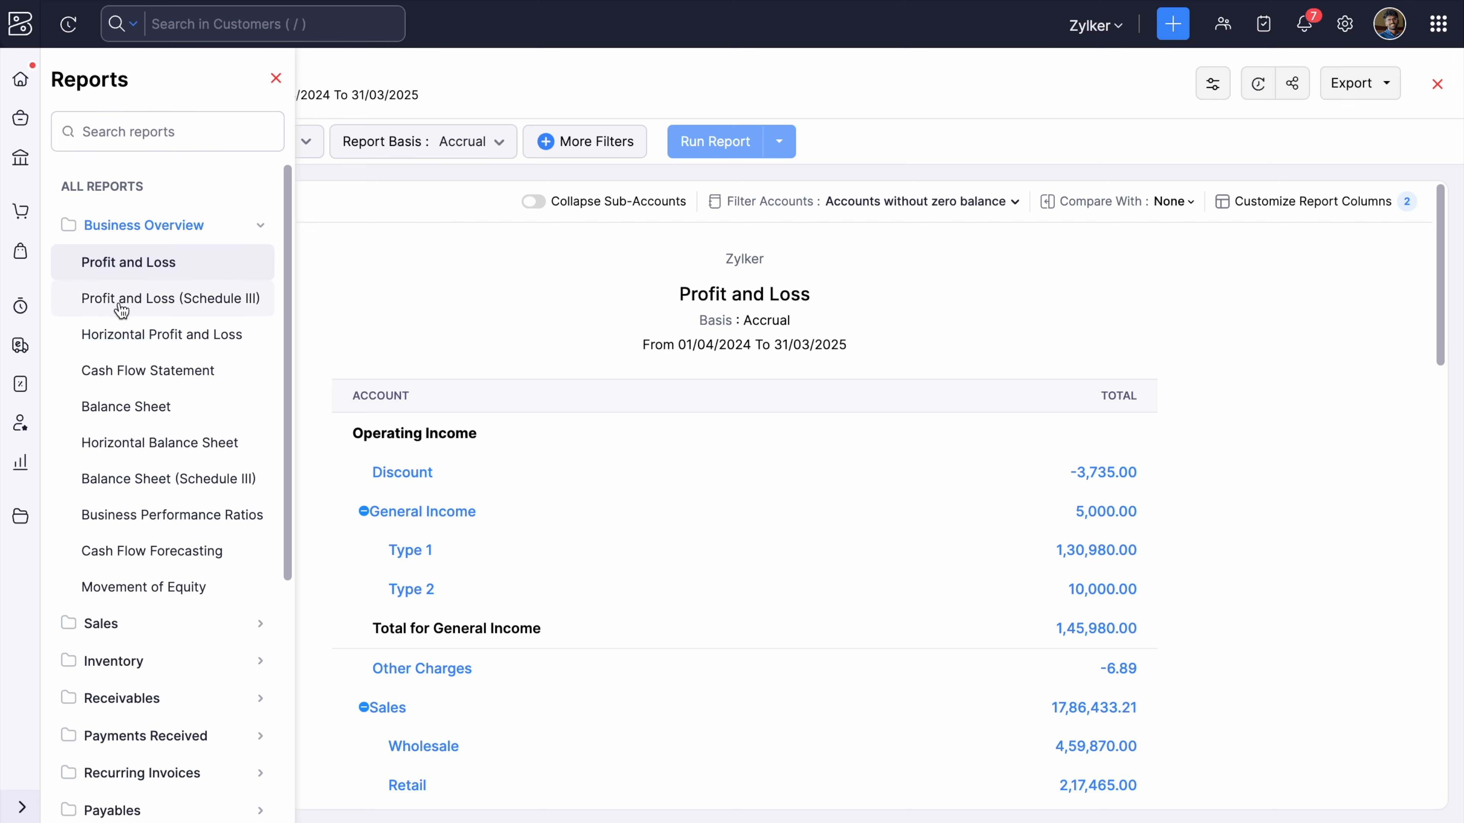
click(251, 302)
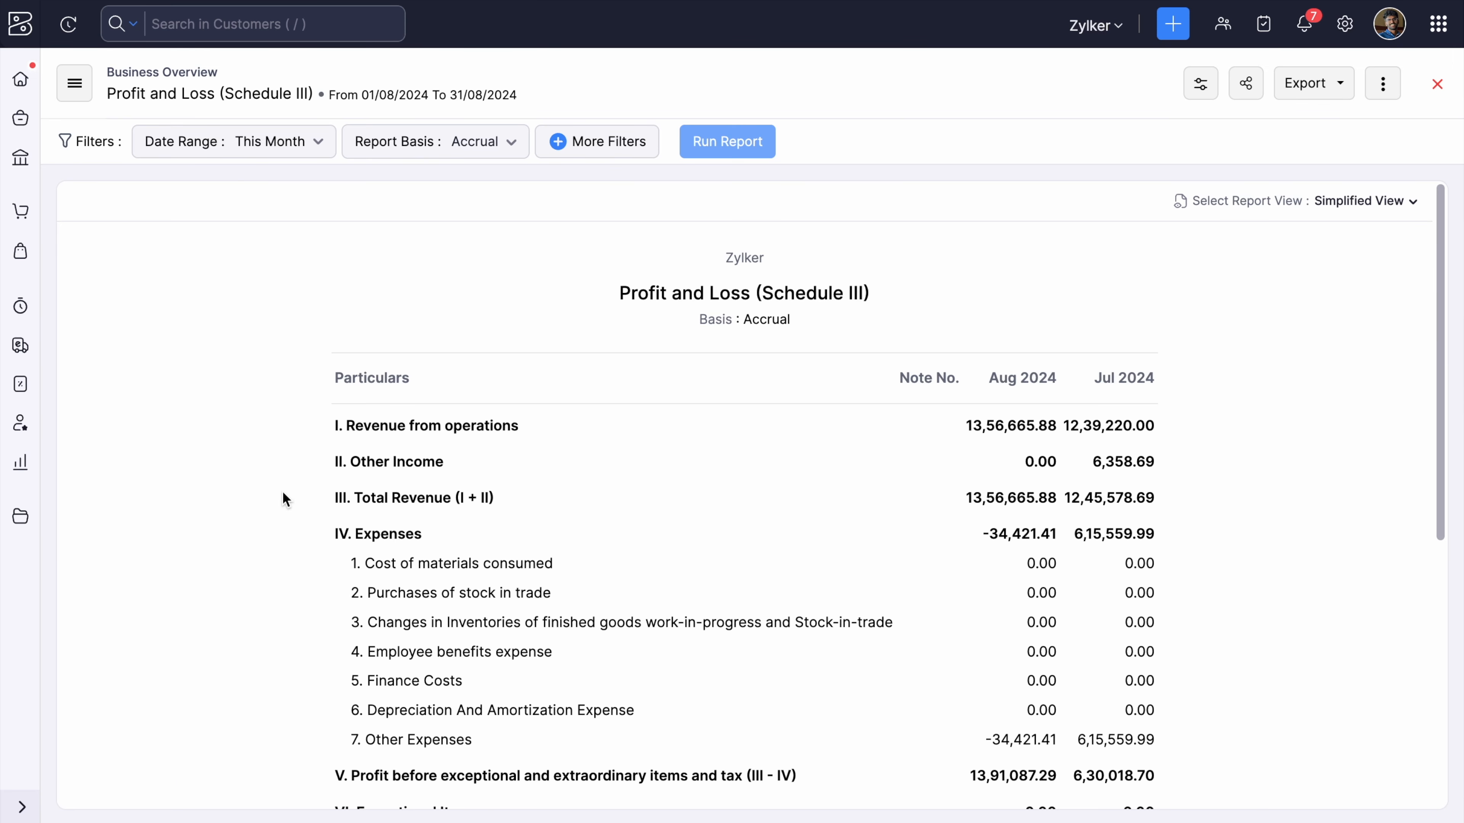
scroll(283, 492, down, 2)
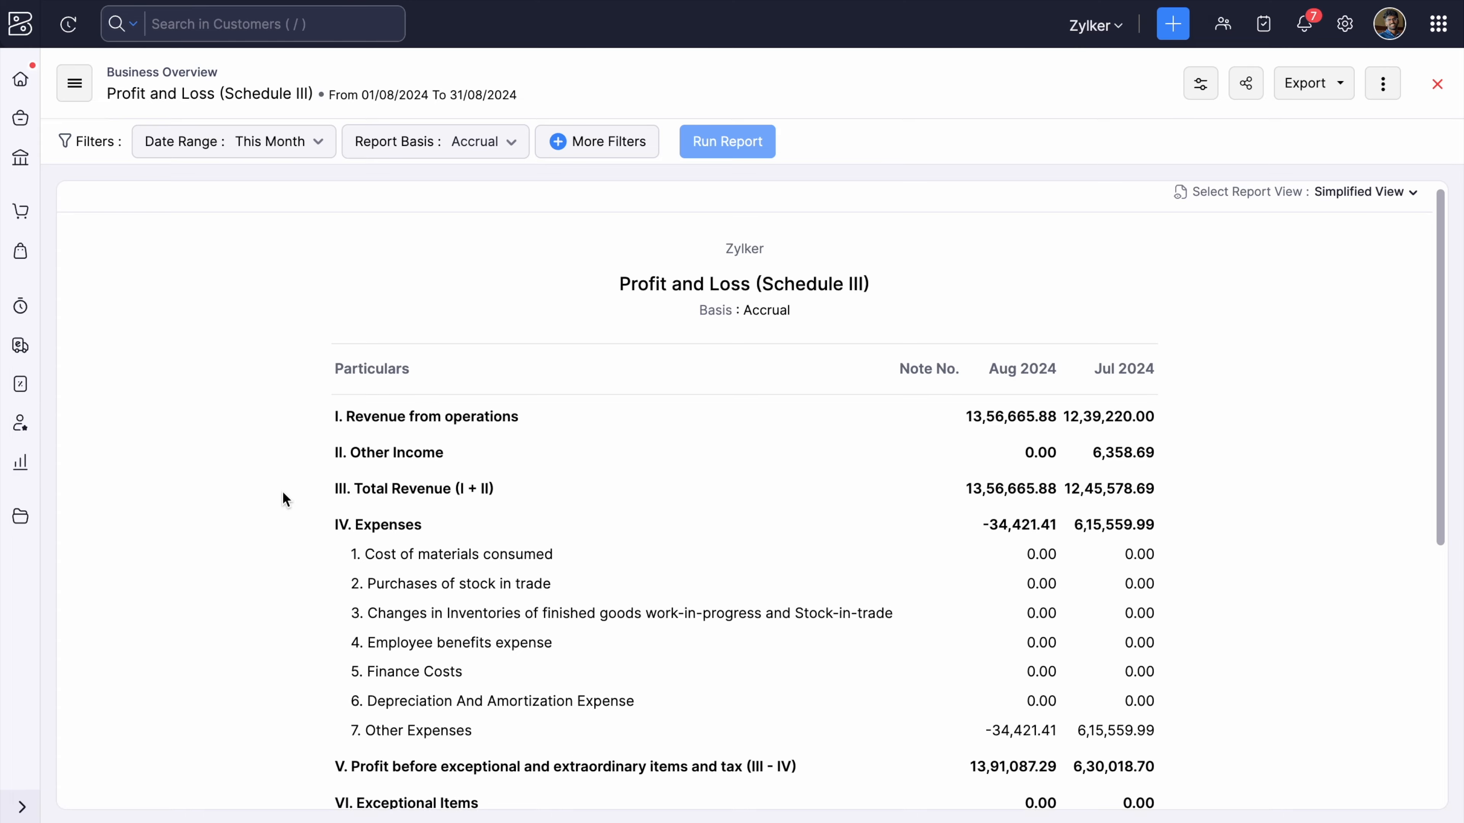
scroll(283, 493, down, 1)
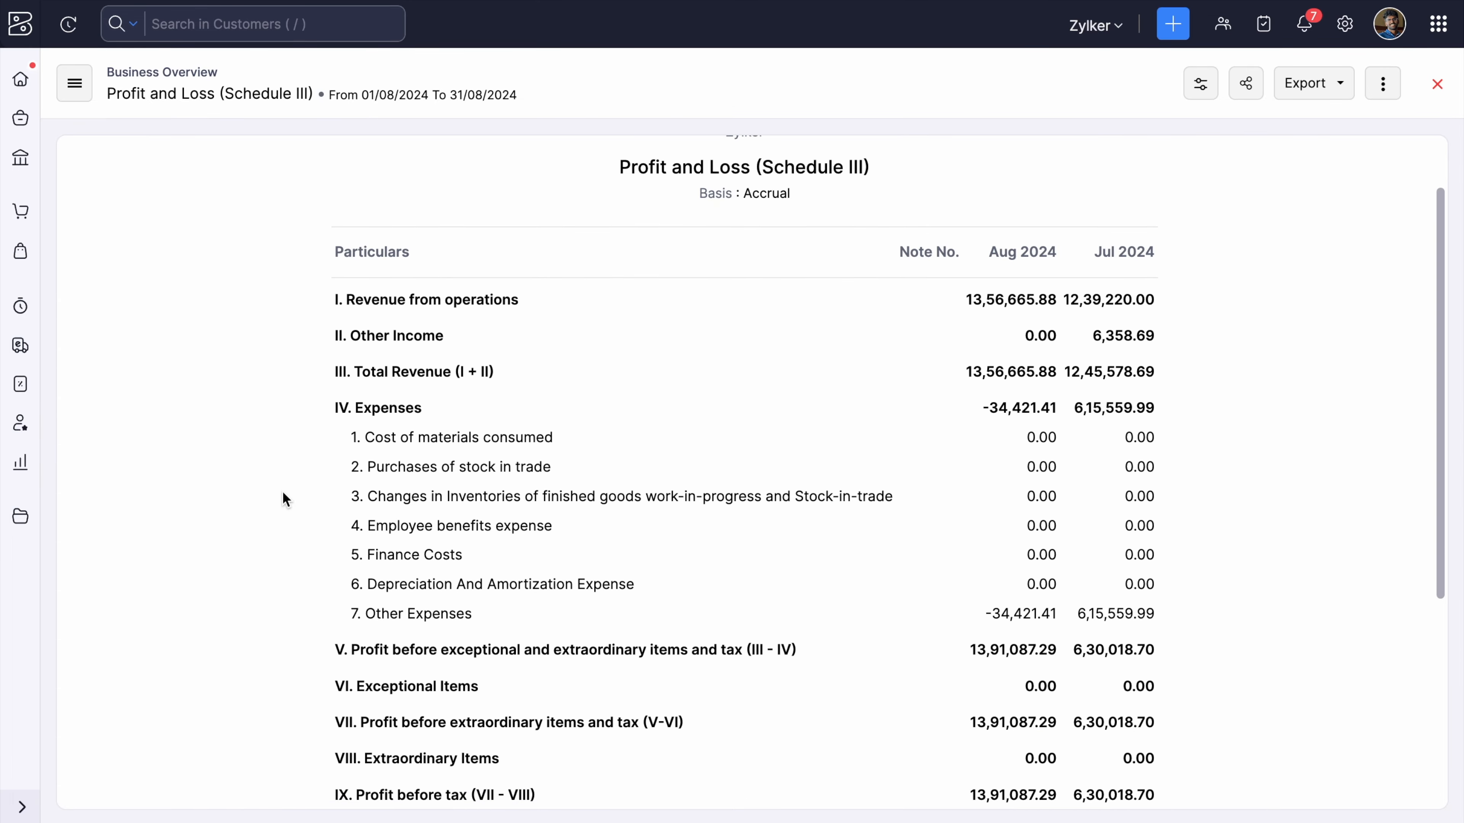
scroll(283, 493, down, 2)
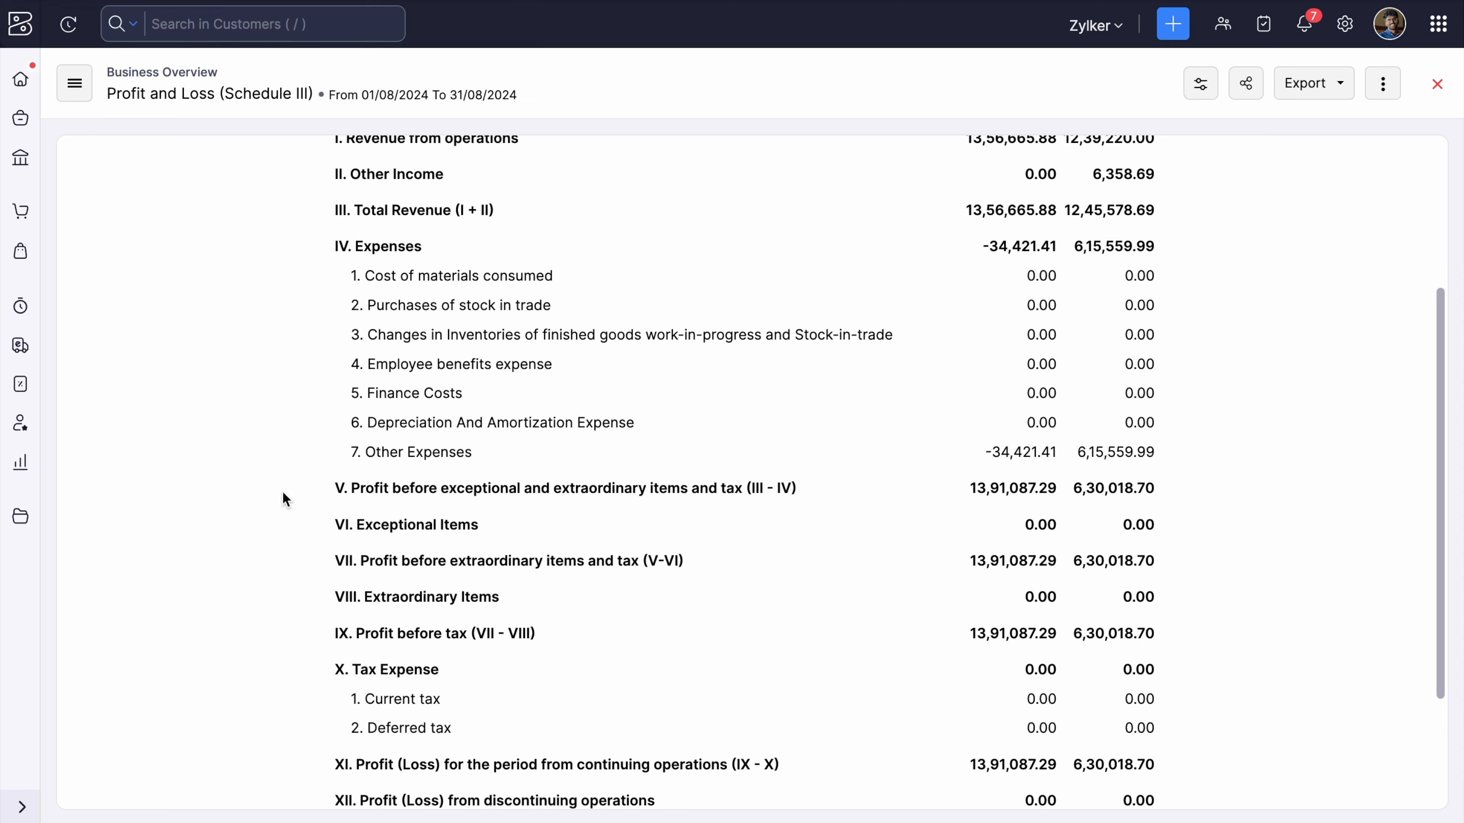
scroll(283, 493, down, 3)
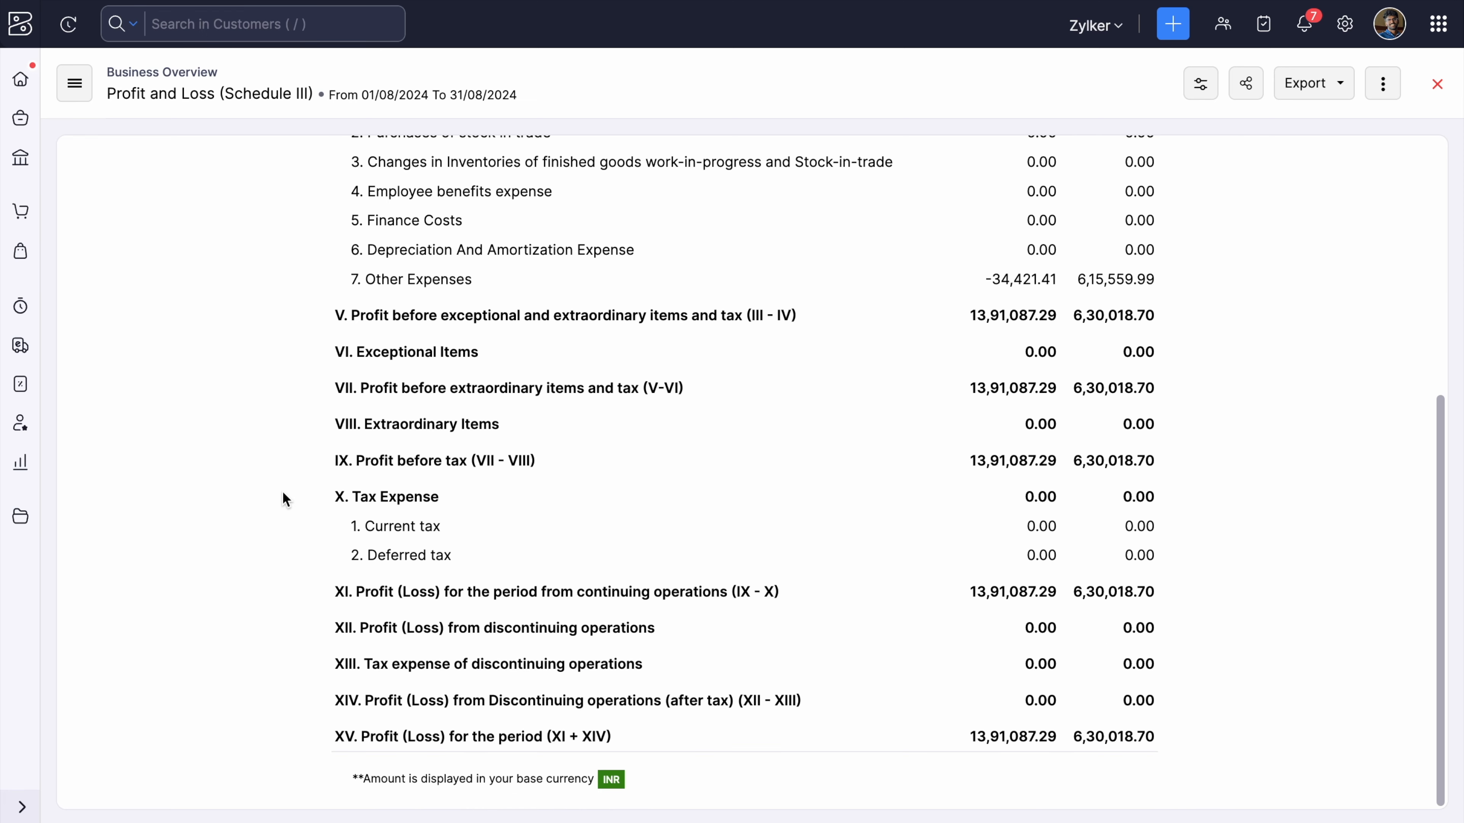
scroll(282, 491, up, 8)
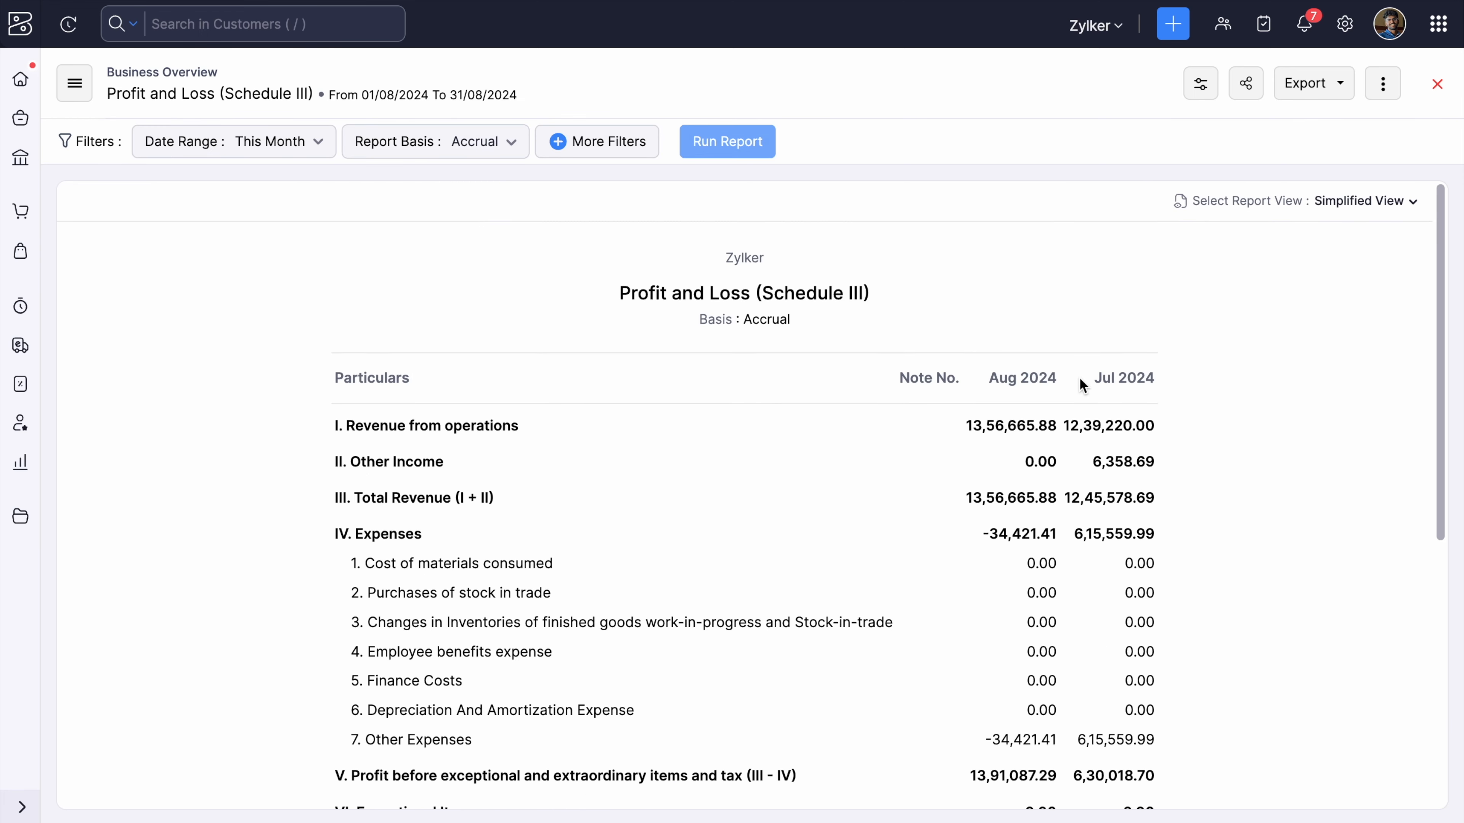
Explore the Schedule III accounts mapping, check the account choices for Other Income and Cost of materials consumed, and cancel without saving.
click(1384, 90)
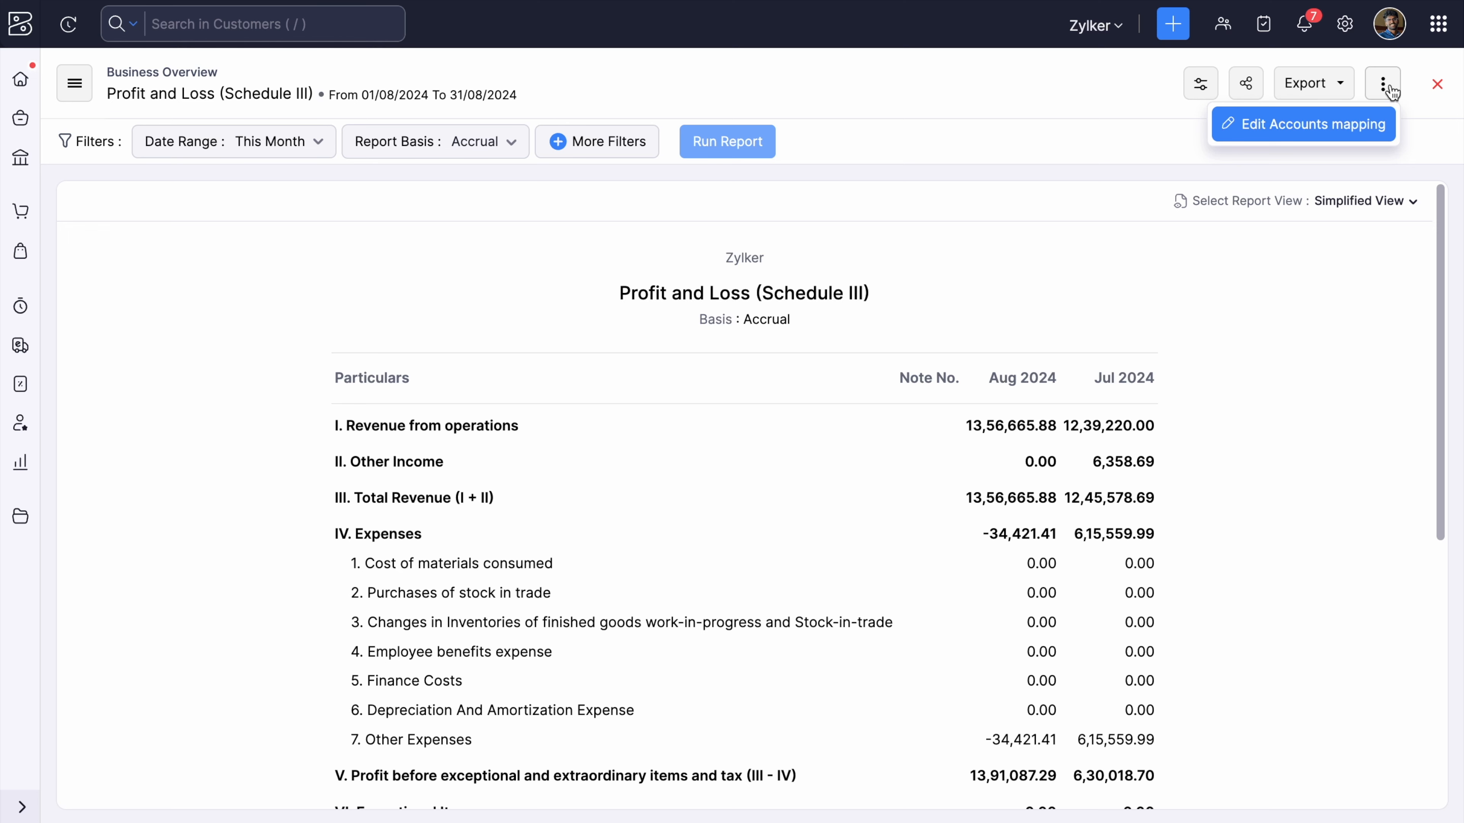
click(1375, 121)
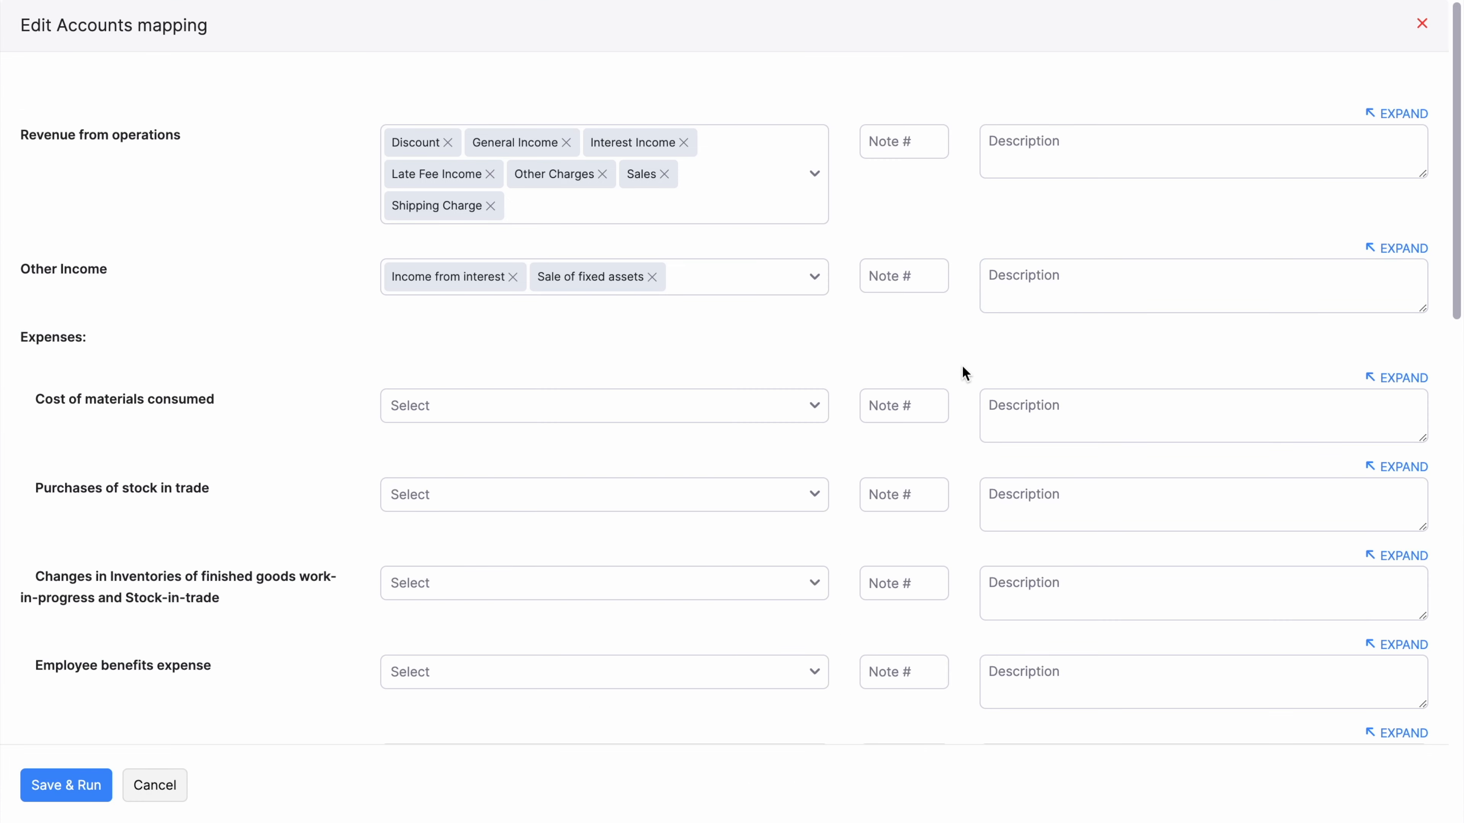
click(744, 291)
scroll(689, 516, down, 2)
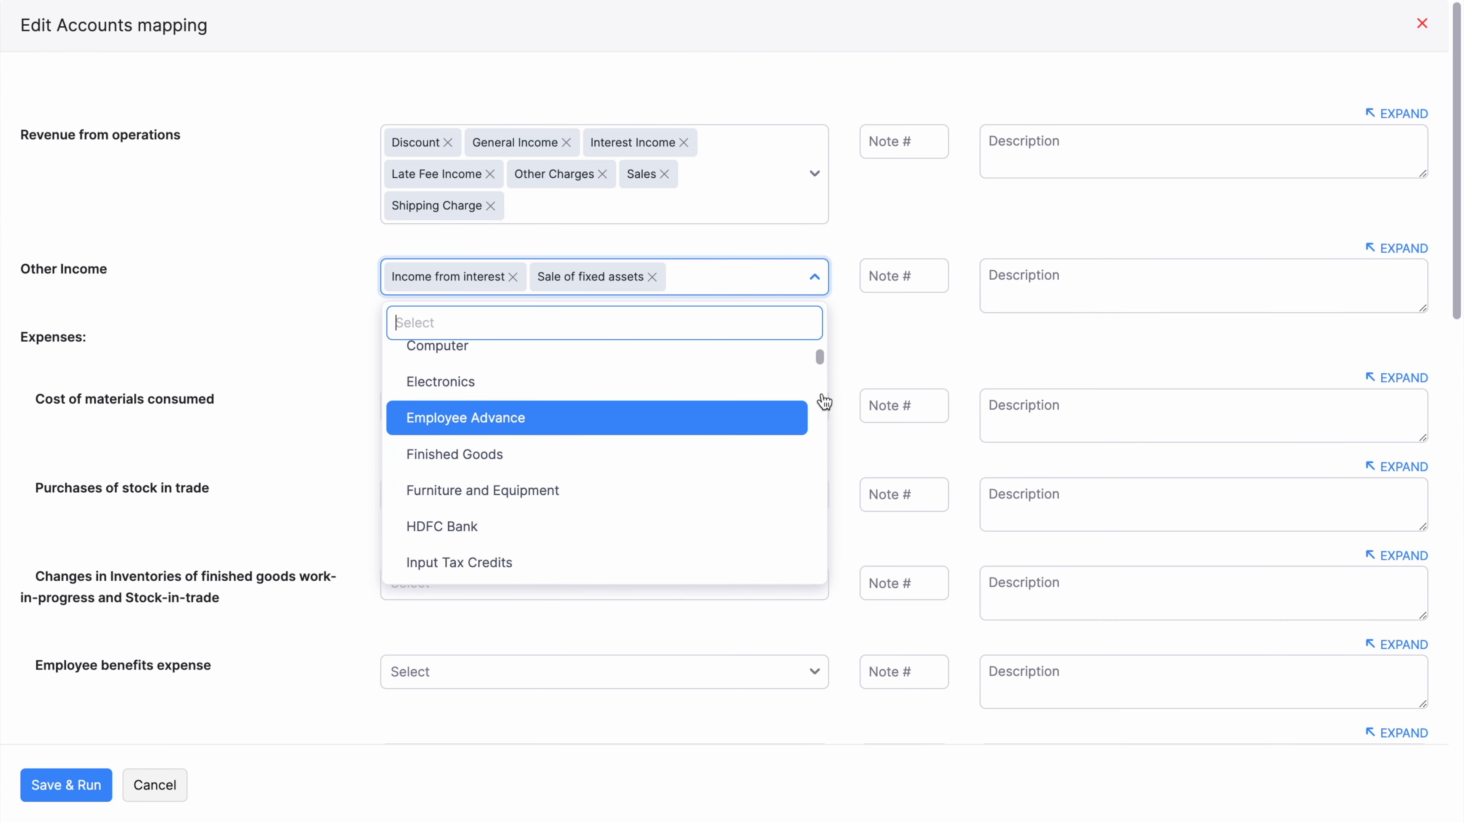
click(755, 415)
scroll(709, 594, down, 3)
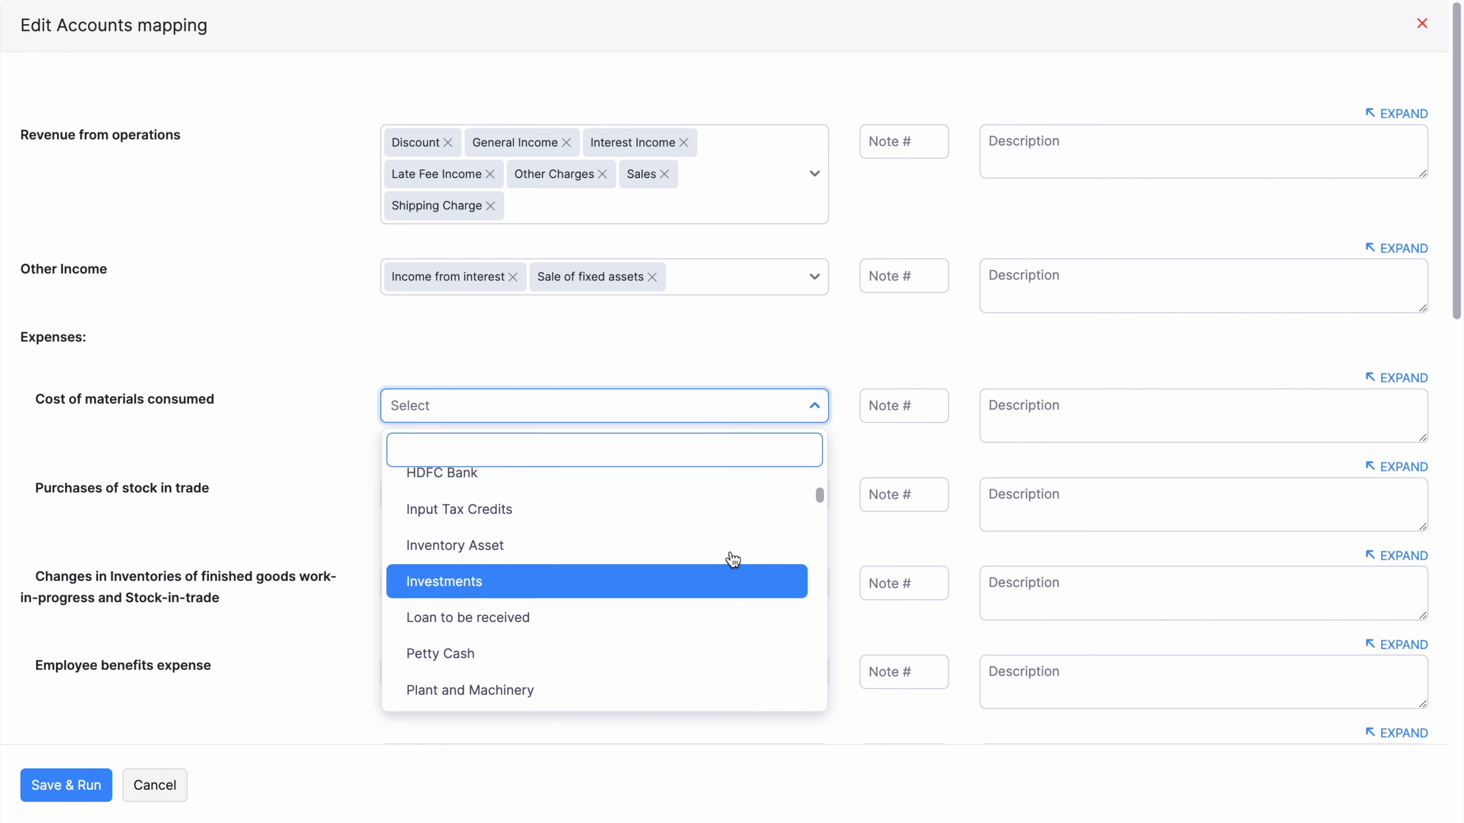
click(837, 368)
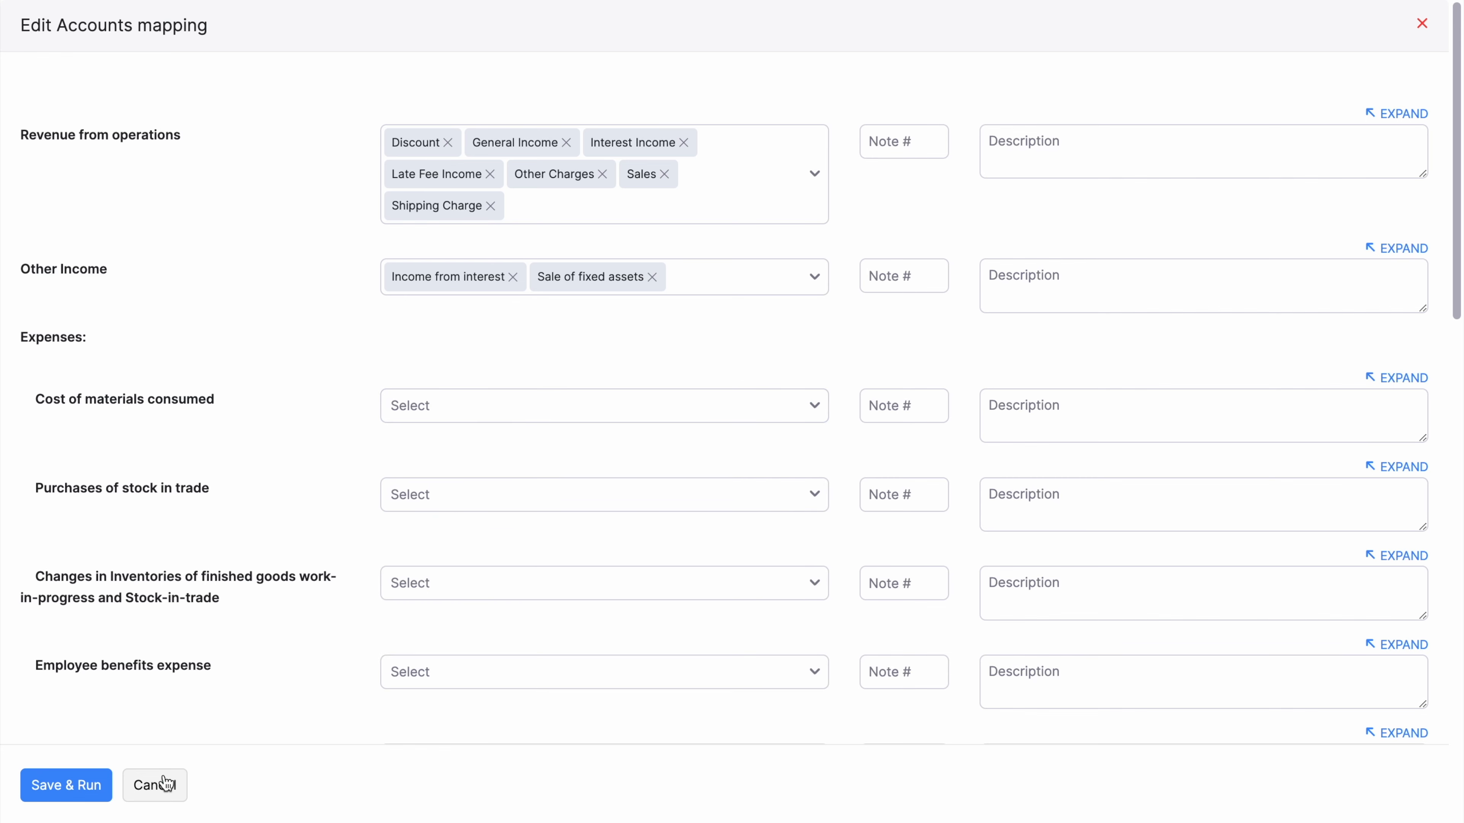
click(157, 786)
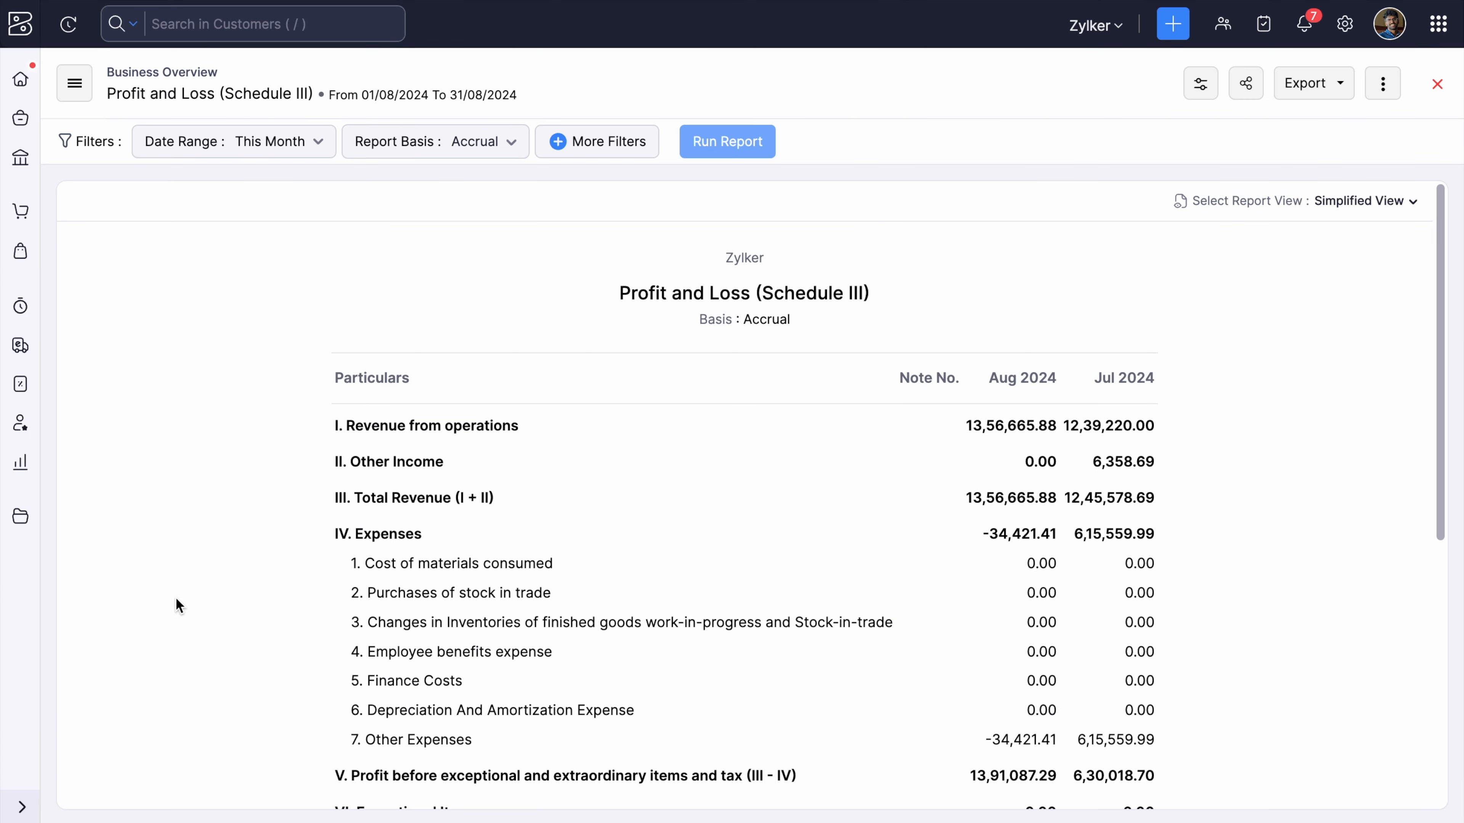
Switch the Profit and Loss (Schedule III) report to Detailed View and review the accounts under each line item.
scroll(1285, 520, down, 2)
scroll(1285, 520, up, 2)
click(1360, 204)
click(1341, 266)
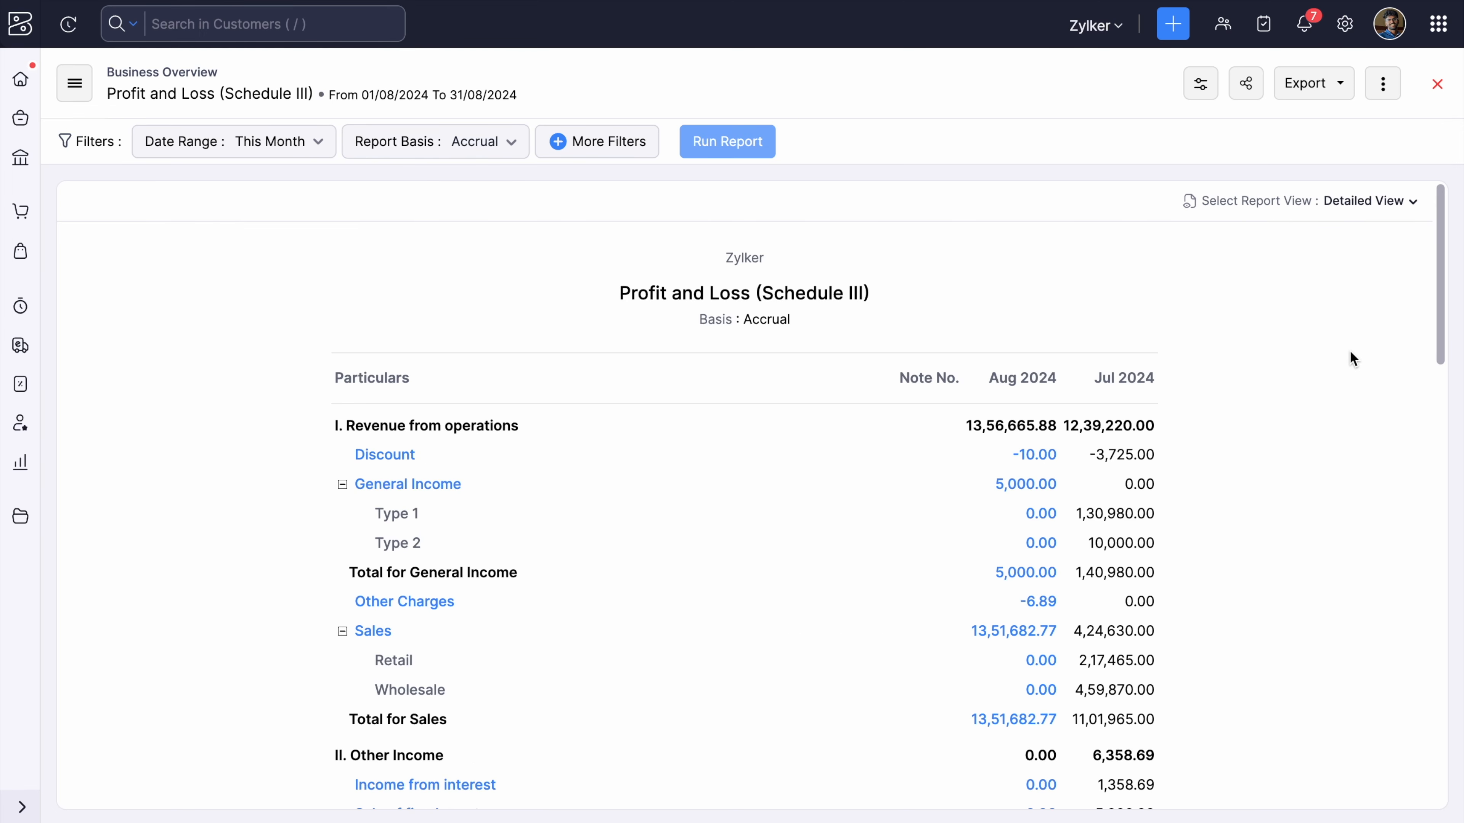
scroll(1350, 350, down, 3)
scroll(1350, 352, down, 10)
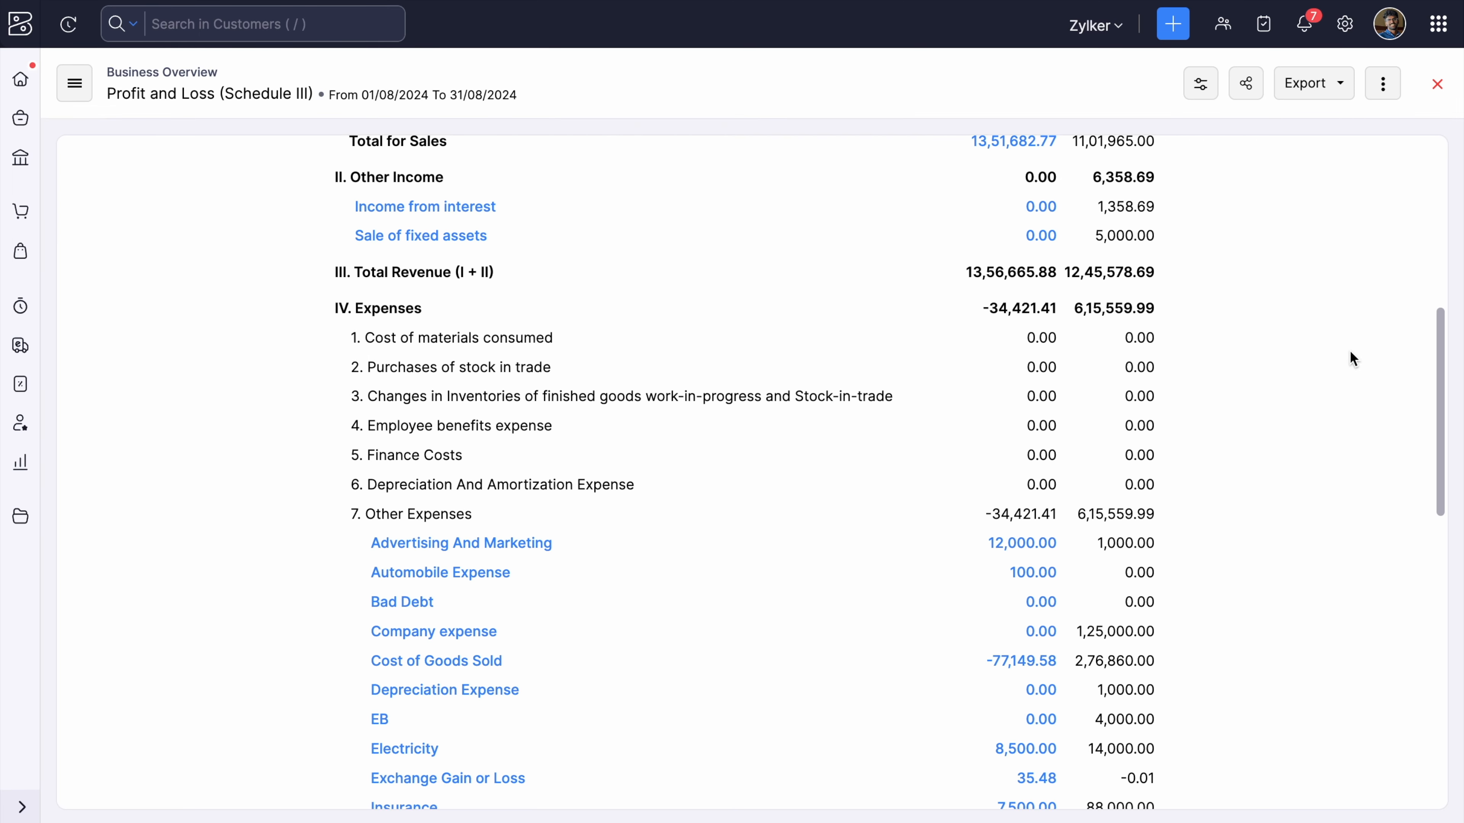
scroll(1350, 350, up, 15)
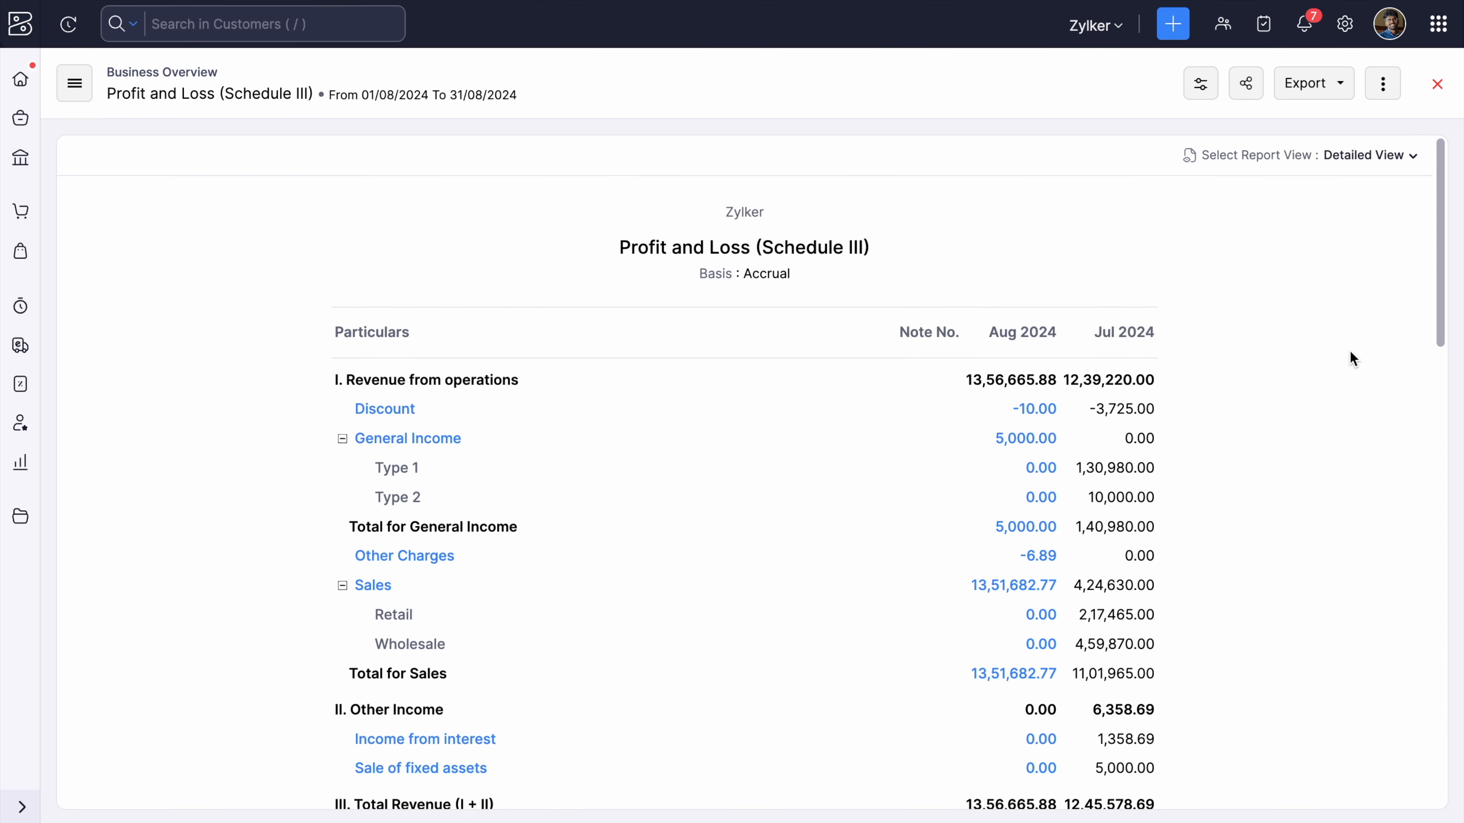
Open the Horizontal Profit and Loss report and look over its Expense and Income sides.
click(69, 91)
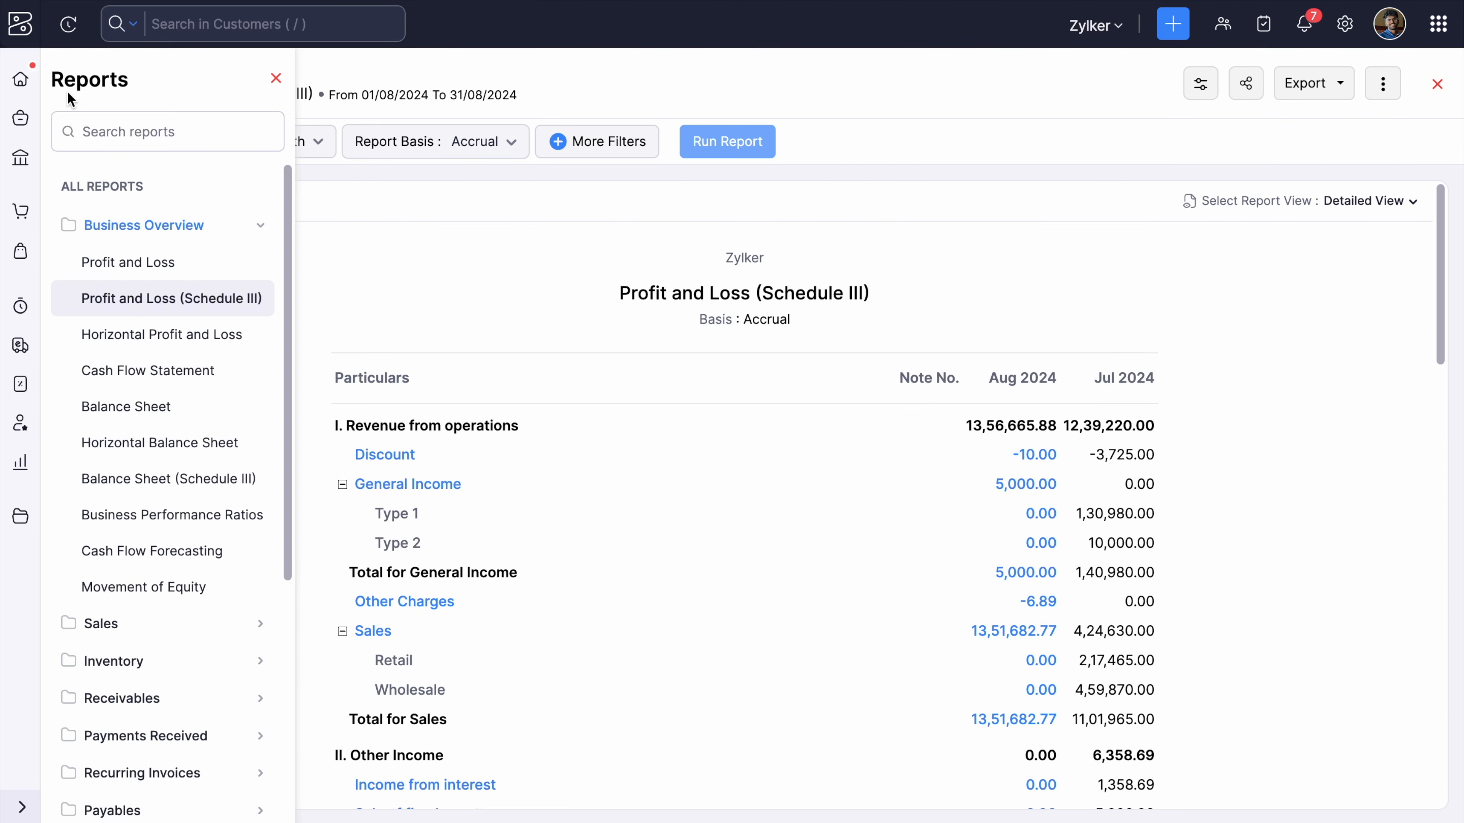
click(121, 333)
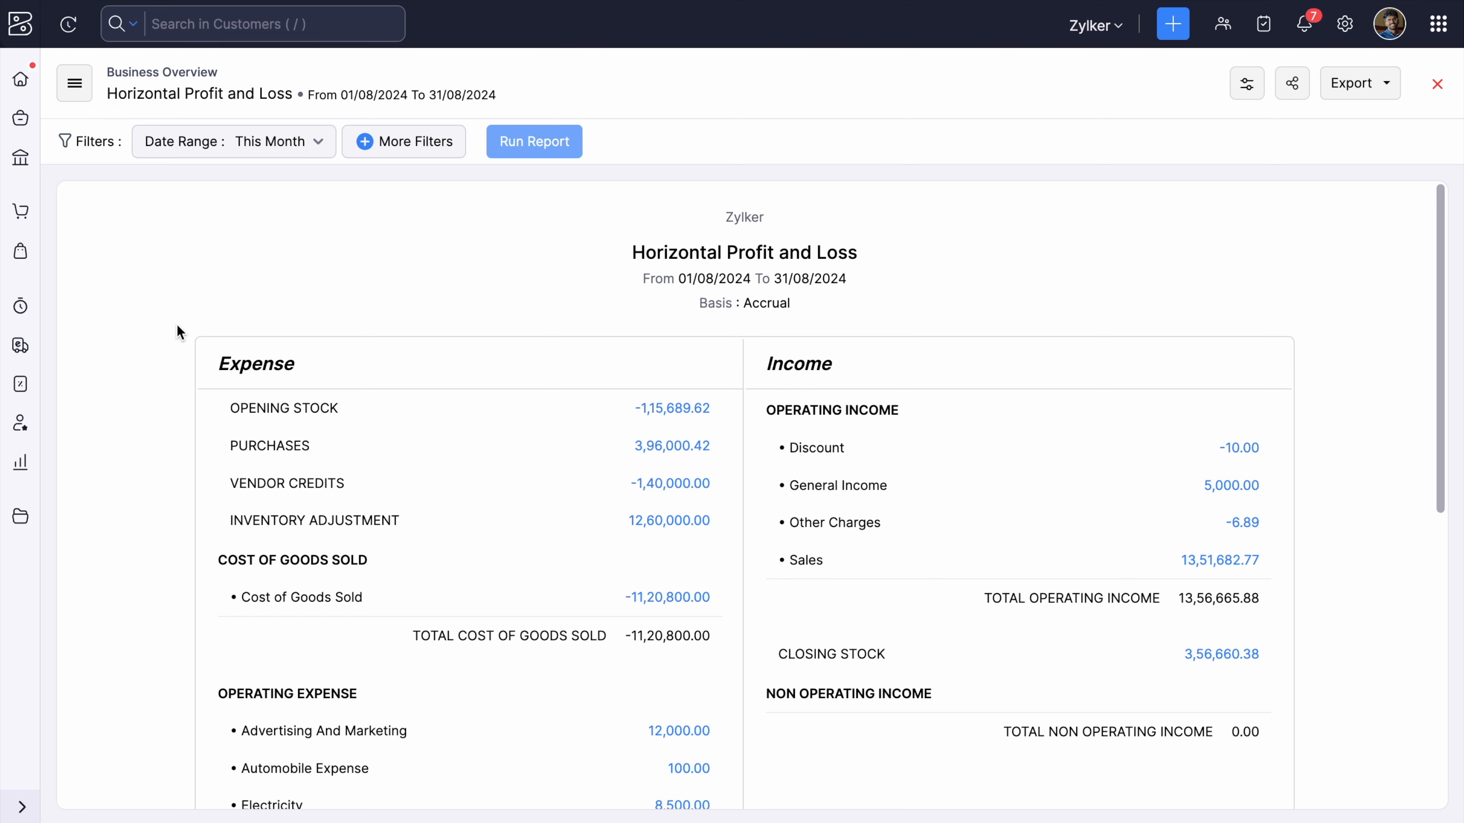
scroll(177, 326, down, 10)
scroll(177, 324, up, 10)
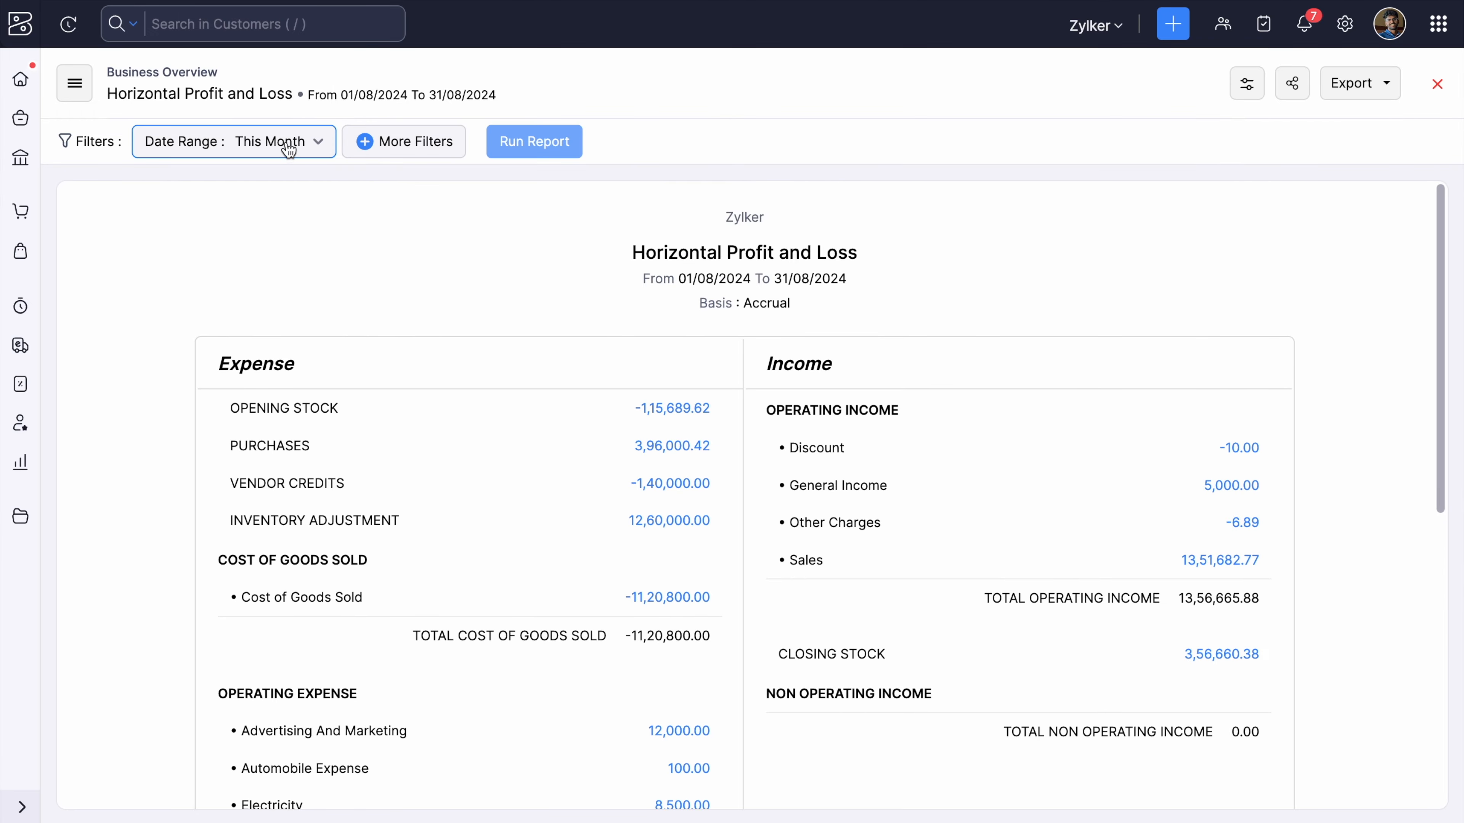
Run the Horizontal Profit and Loss report for the This Year date range and look through the full report.
click(289, 149)
click(290, 315)
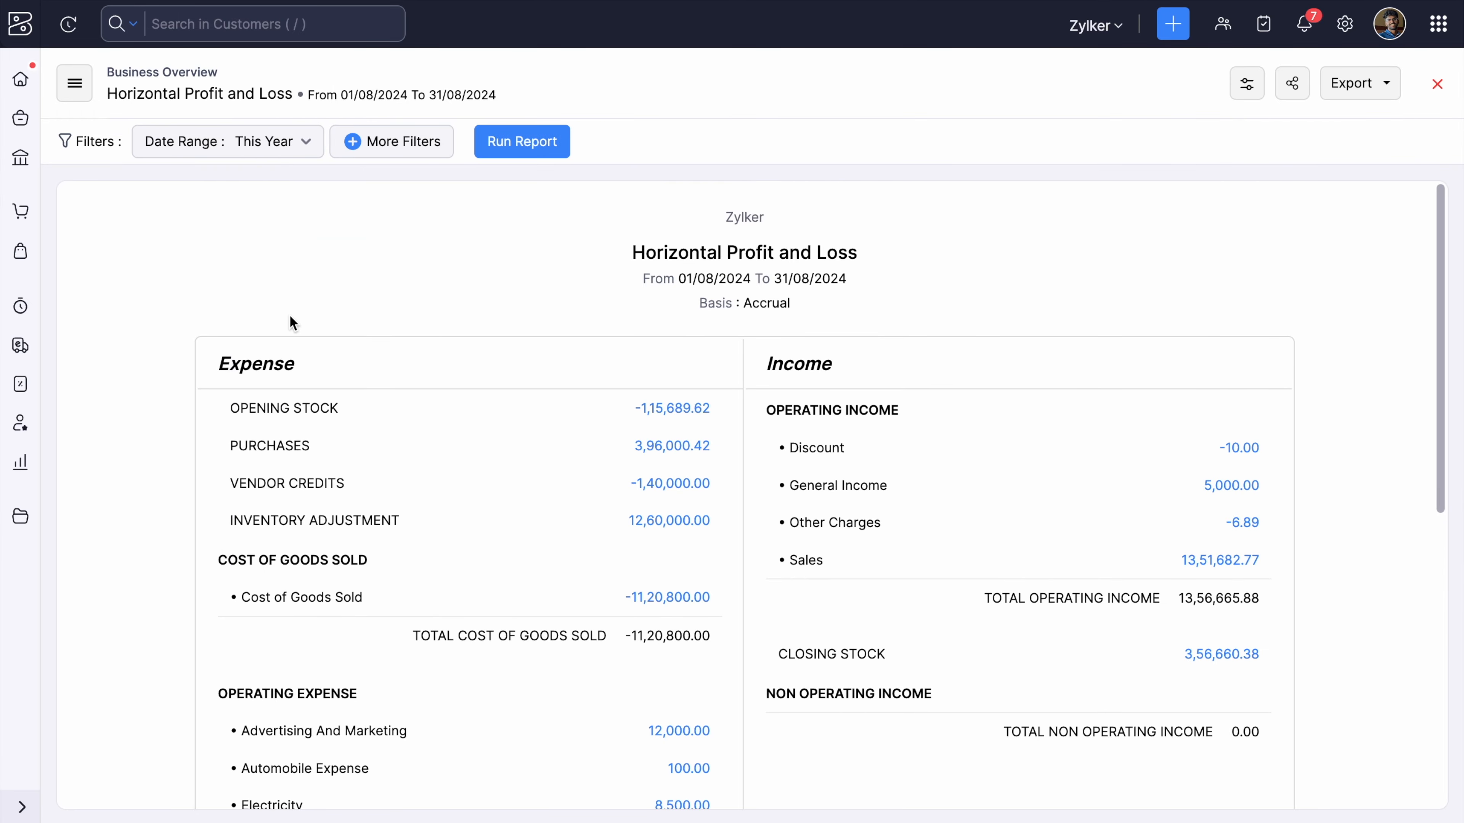
click(507, 144)
scroll(299, 365, down, 10)
scroll(299, 364, down, 2)
scroll(299, 367, up, 15)
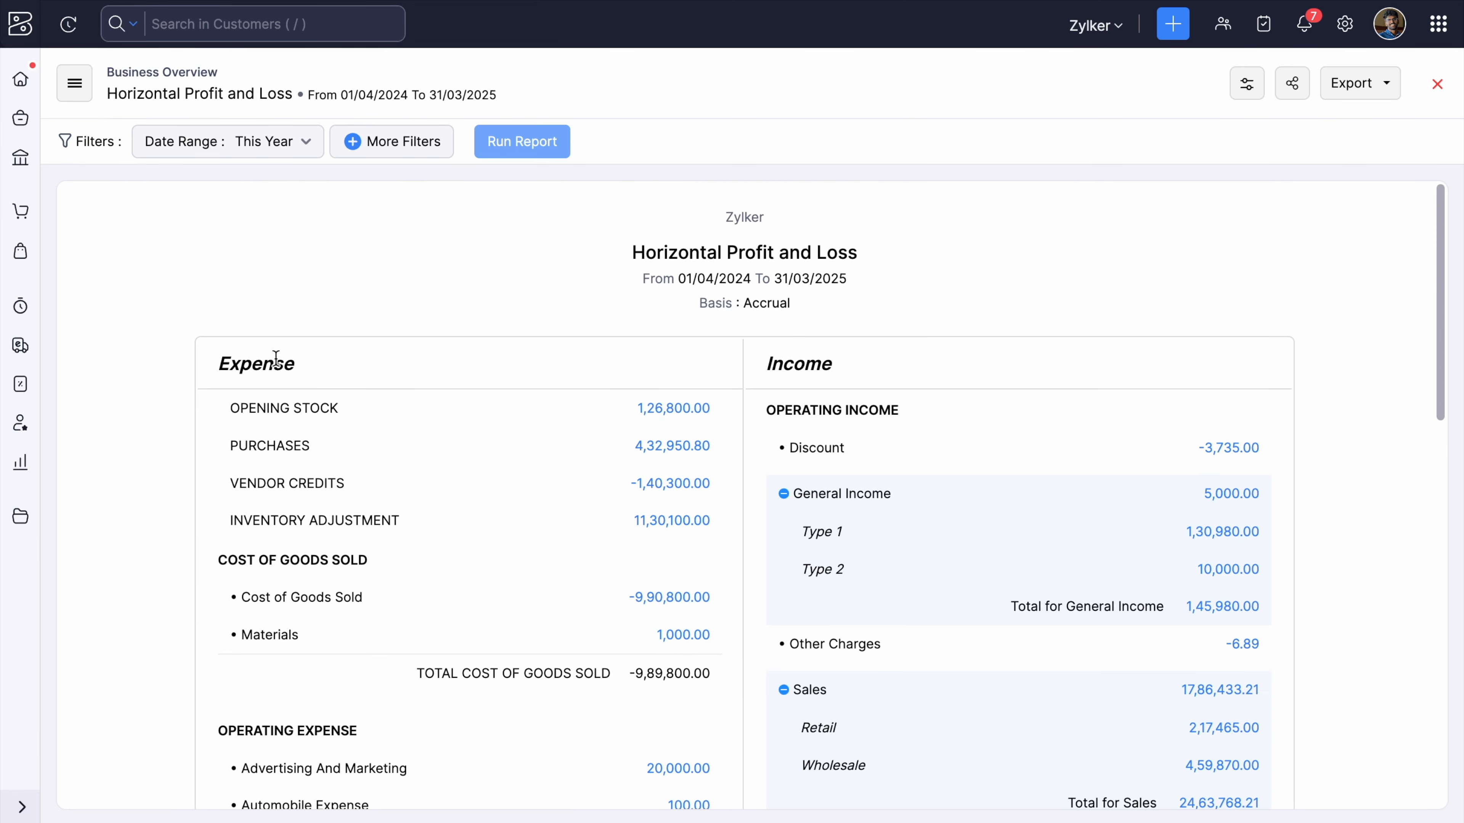
scroll(170, 420, down, 3)
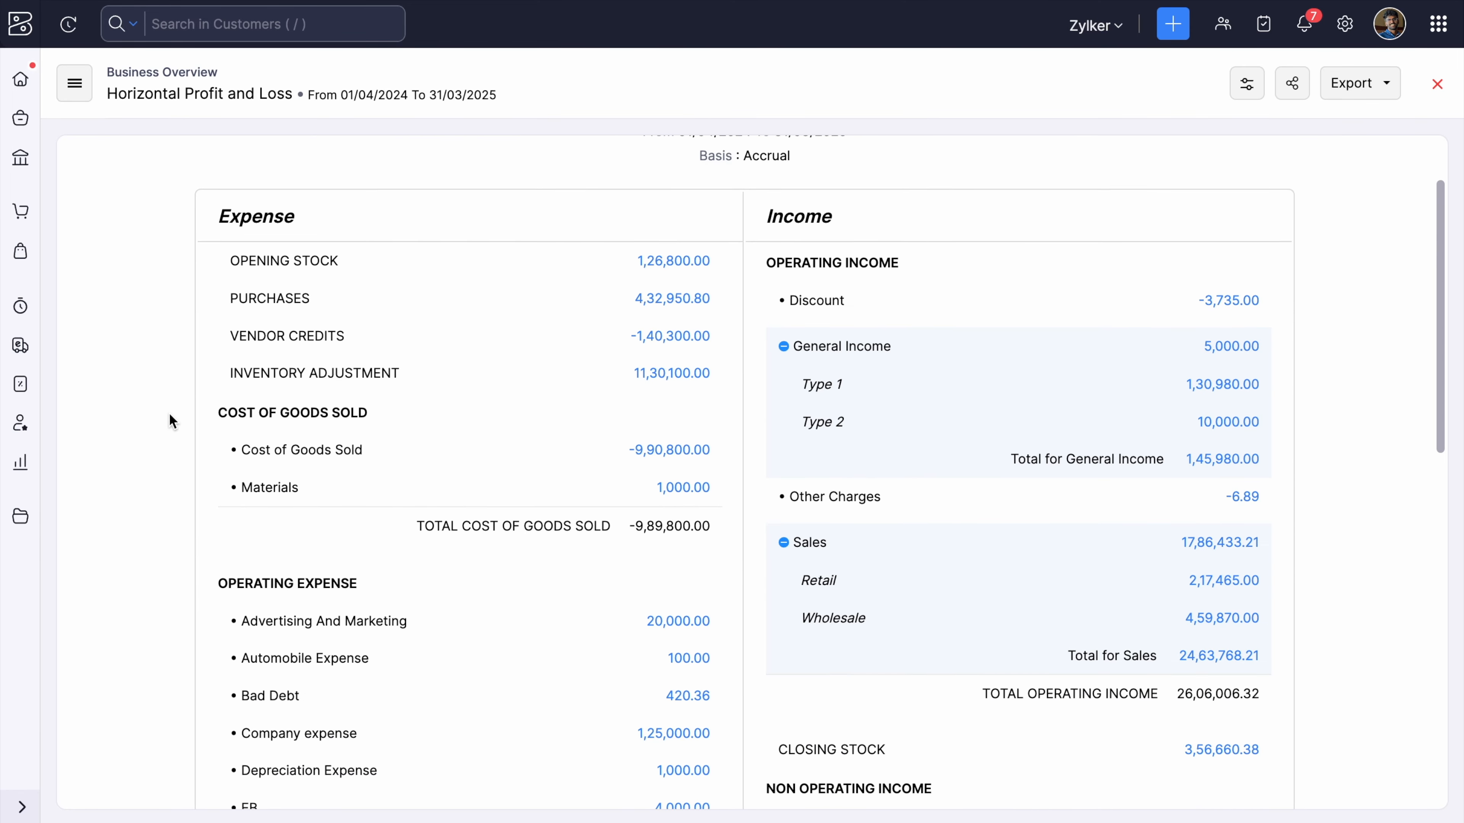
scroll(170, 419, down, 8)
scroll(170, 420, down, 2)
scroll(170, 421, up, 12)
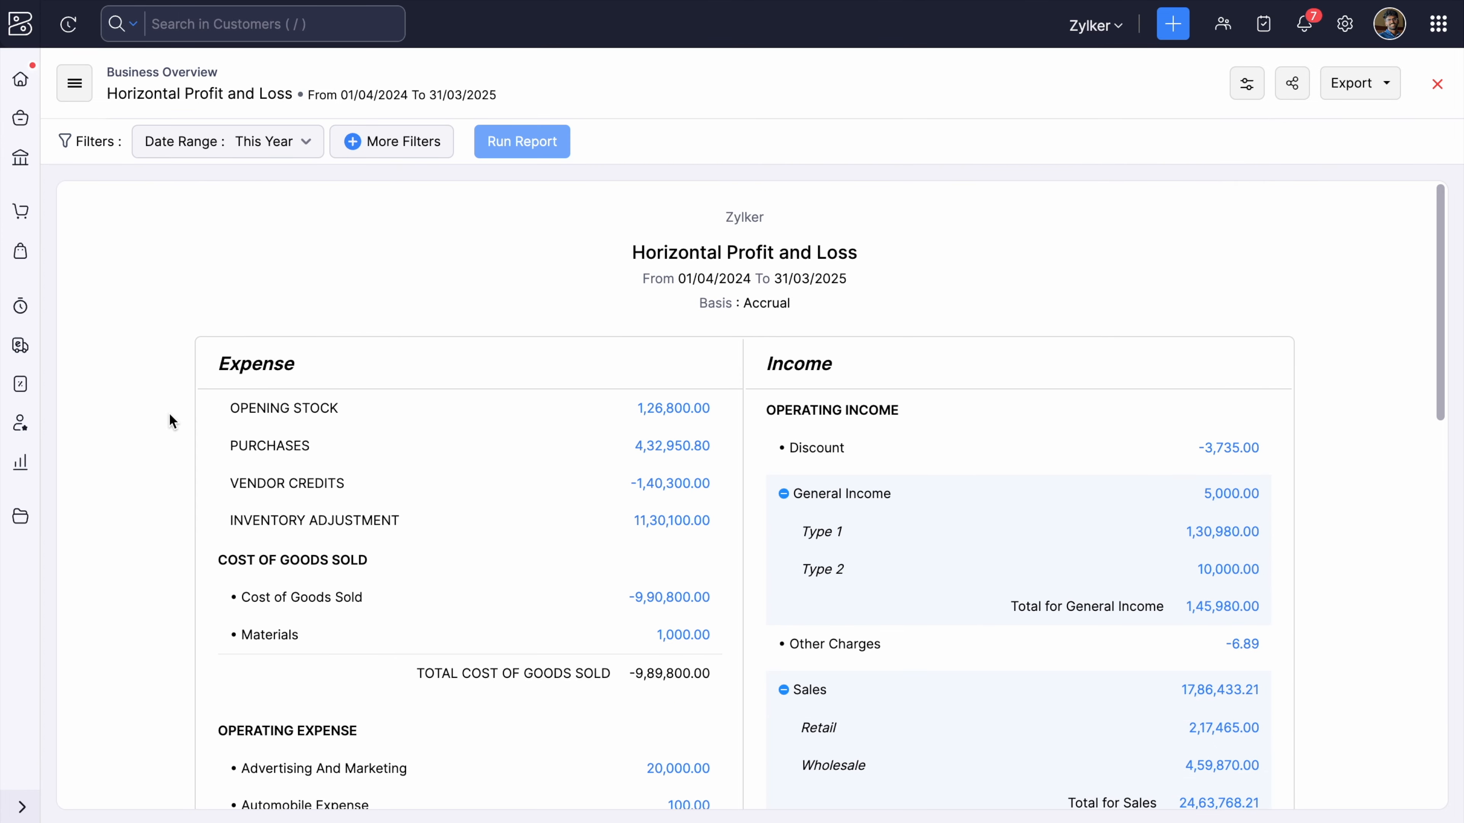
Examine the Opening Stock, Purchases, Vendor Credits and Inventory Adjustment lines in the Expense column.
scroll(170, 420, down, 3)
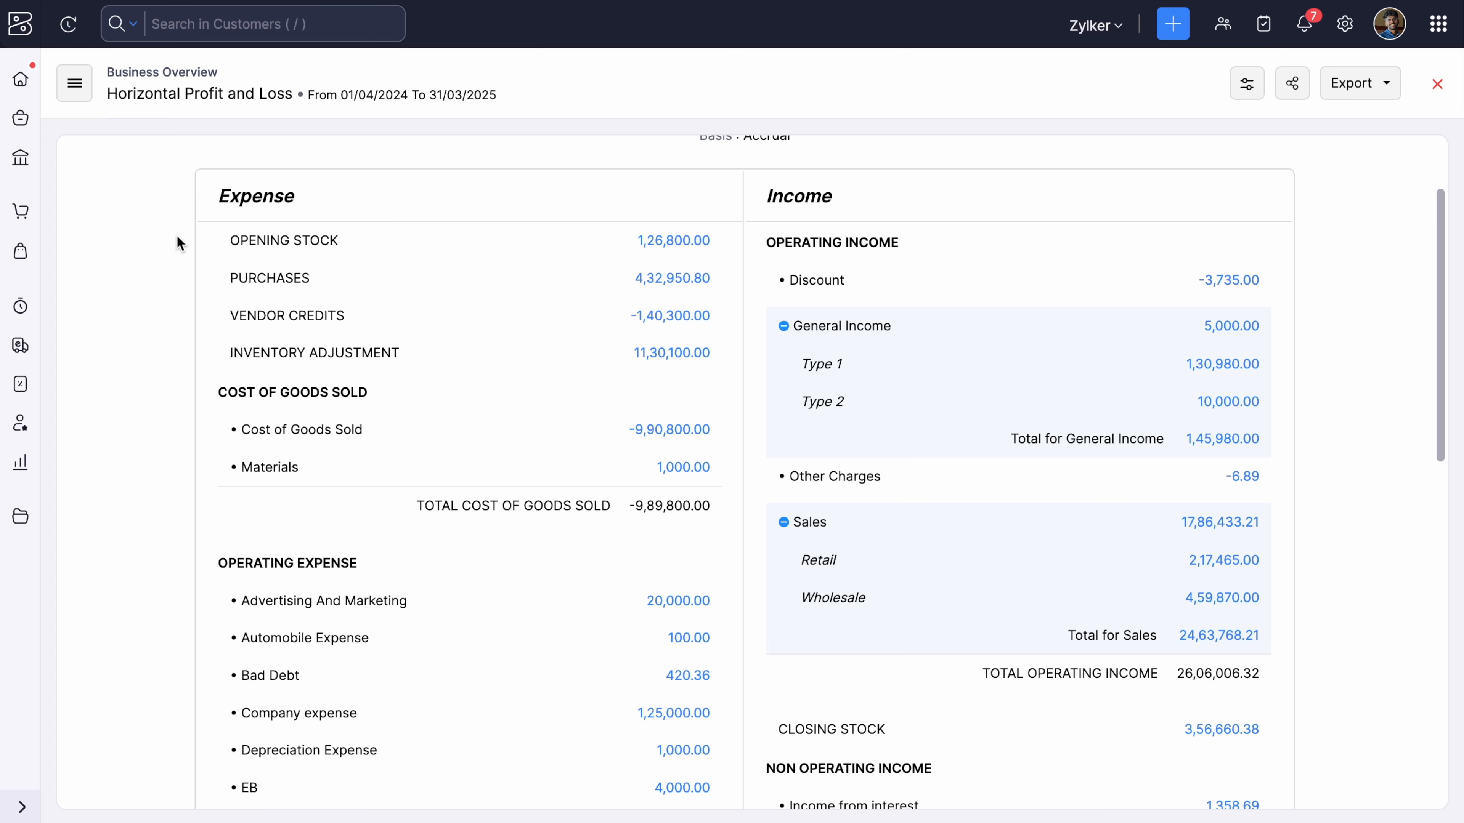
drag(229, 240, 336, 231)
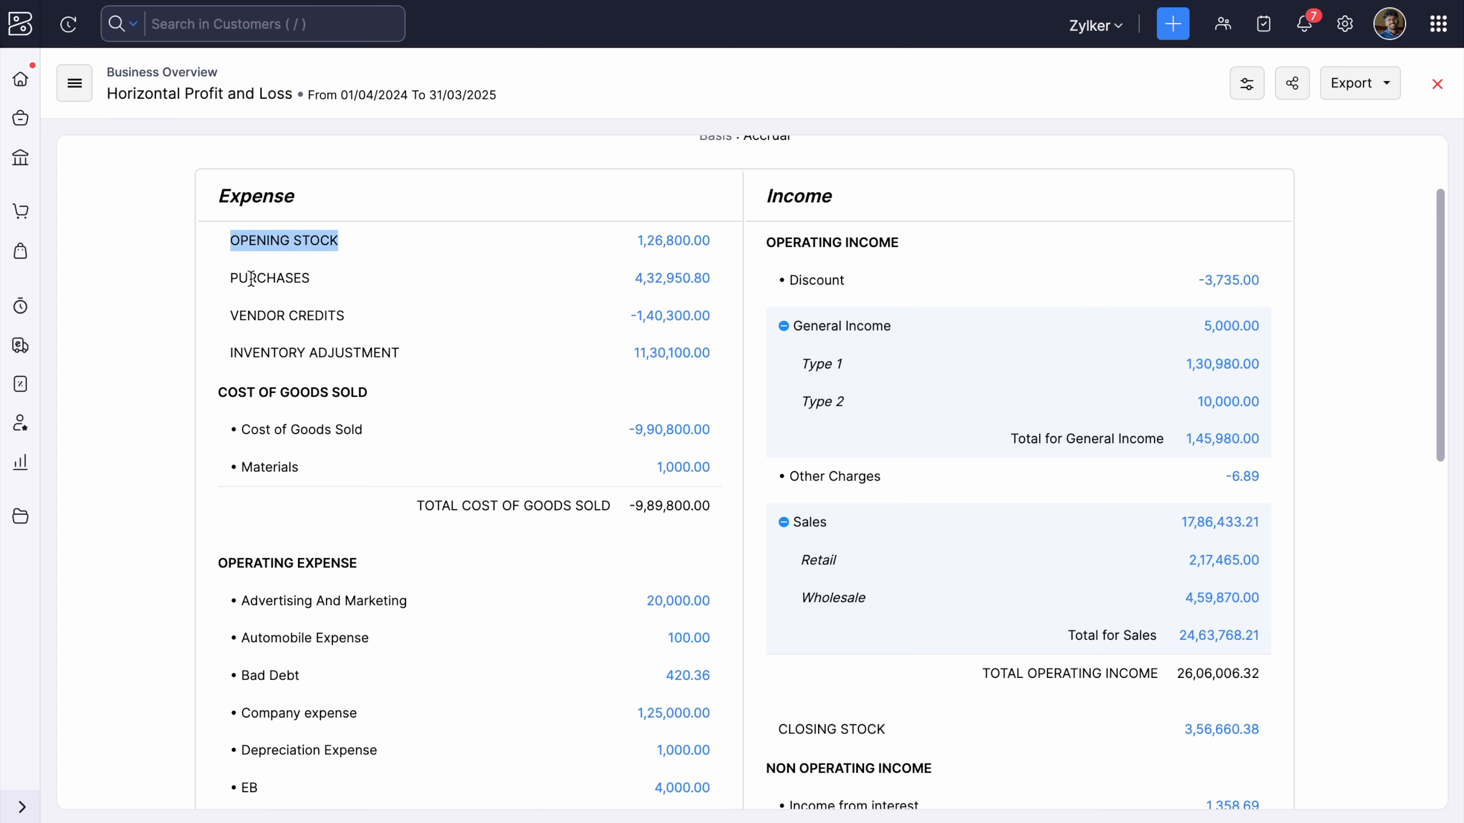
click(229, 280)
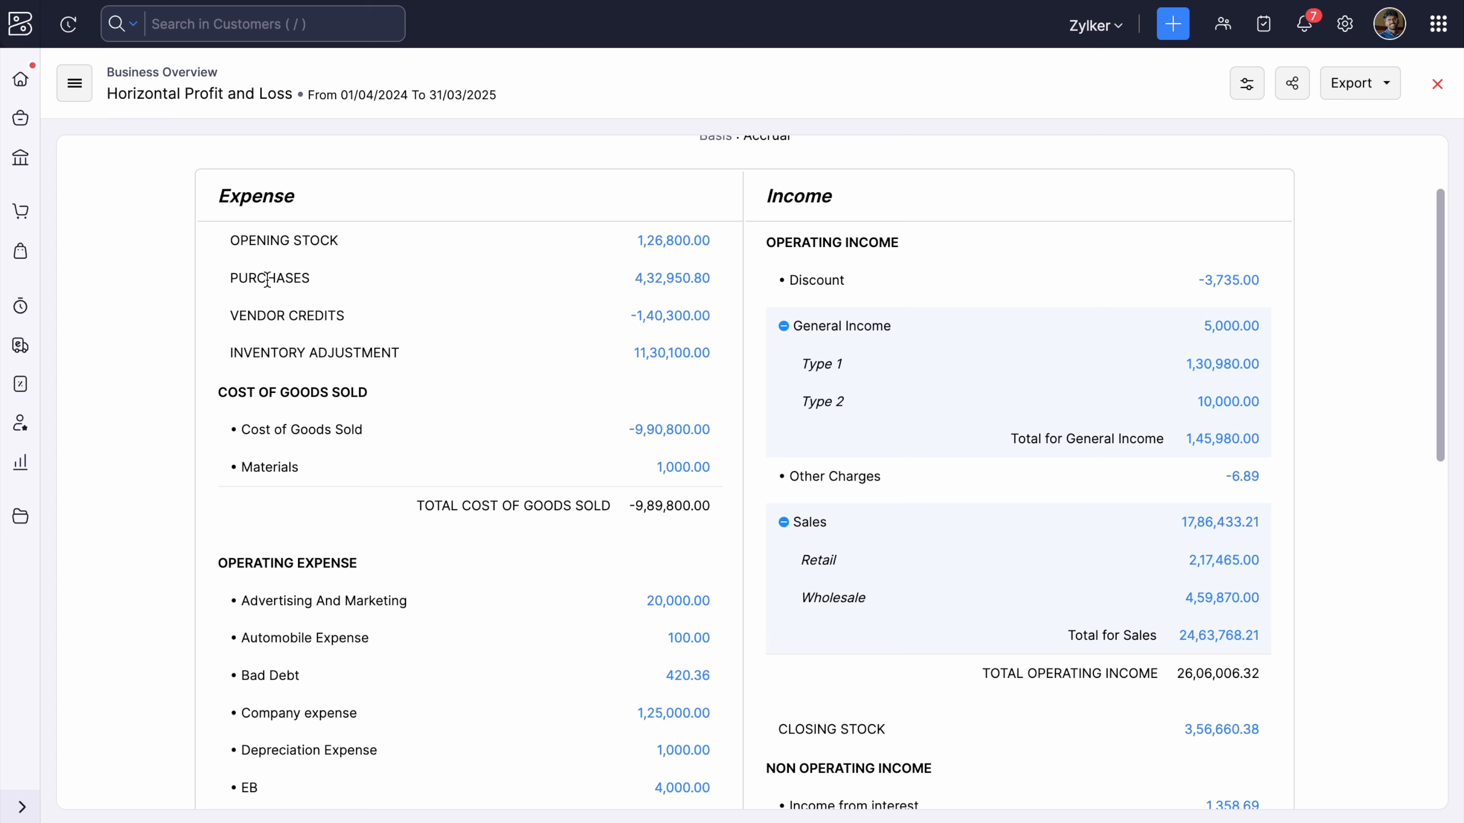
drag(230, 277, 312, 279)
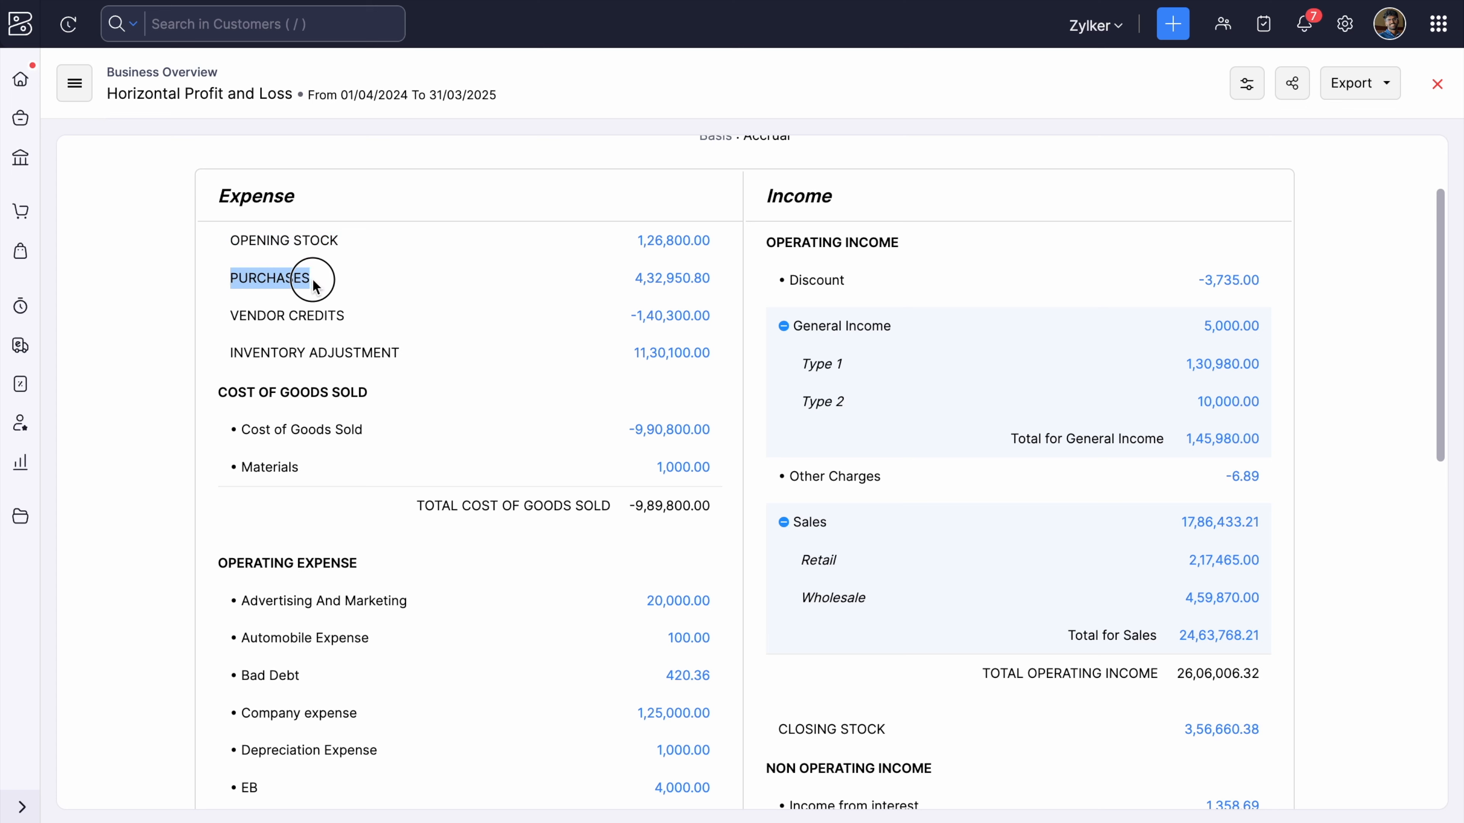
double_click(222, 315)
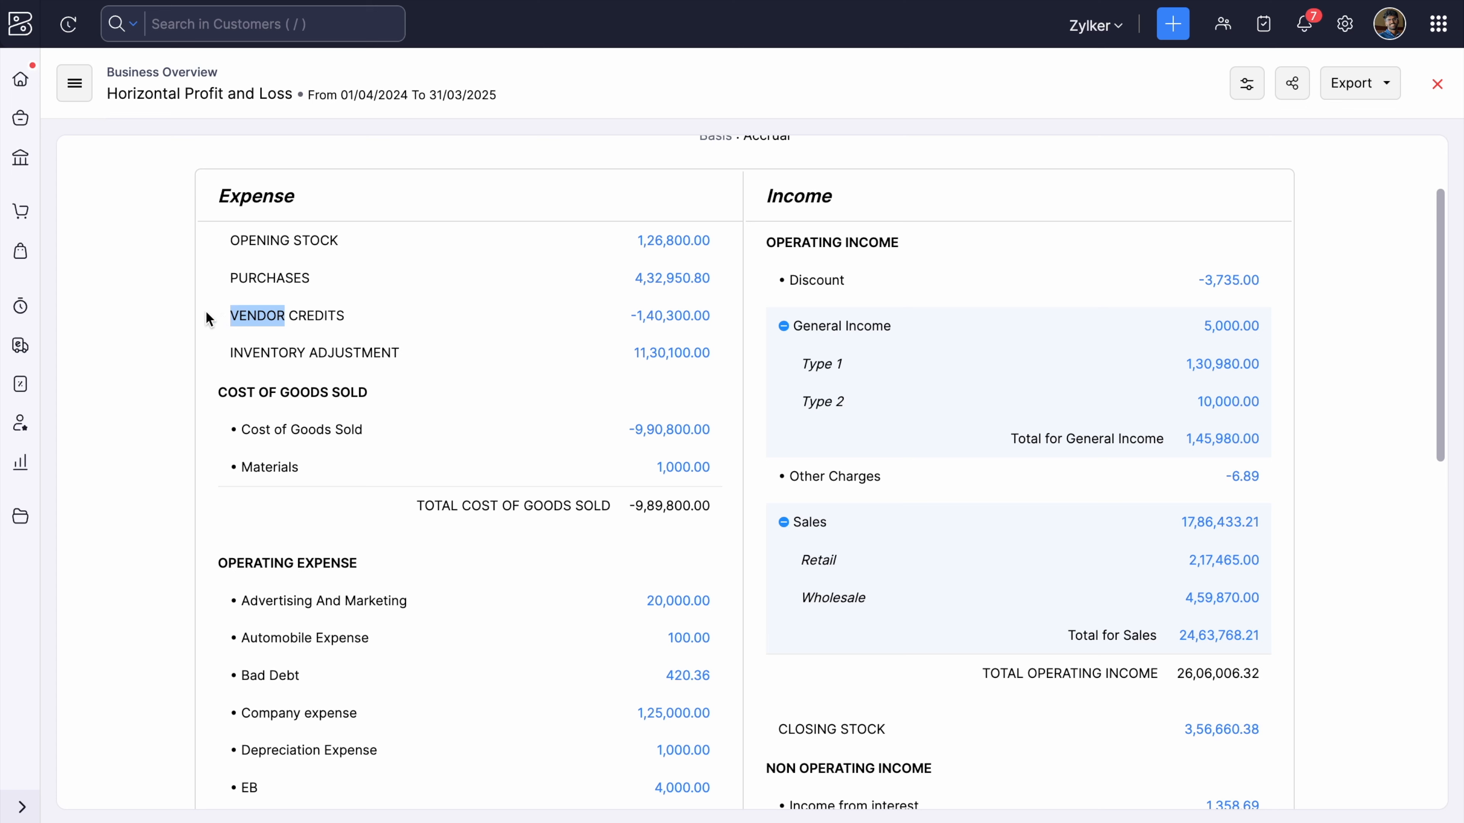
drag(221, 316, 345, 316)
click(224, 335)
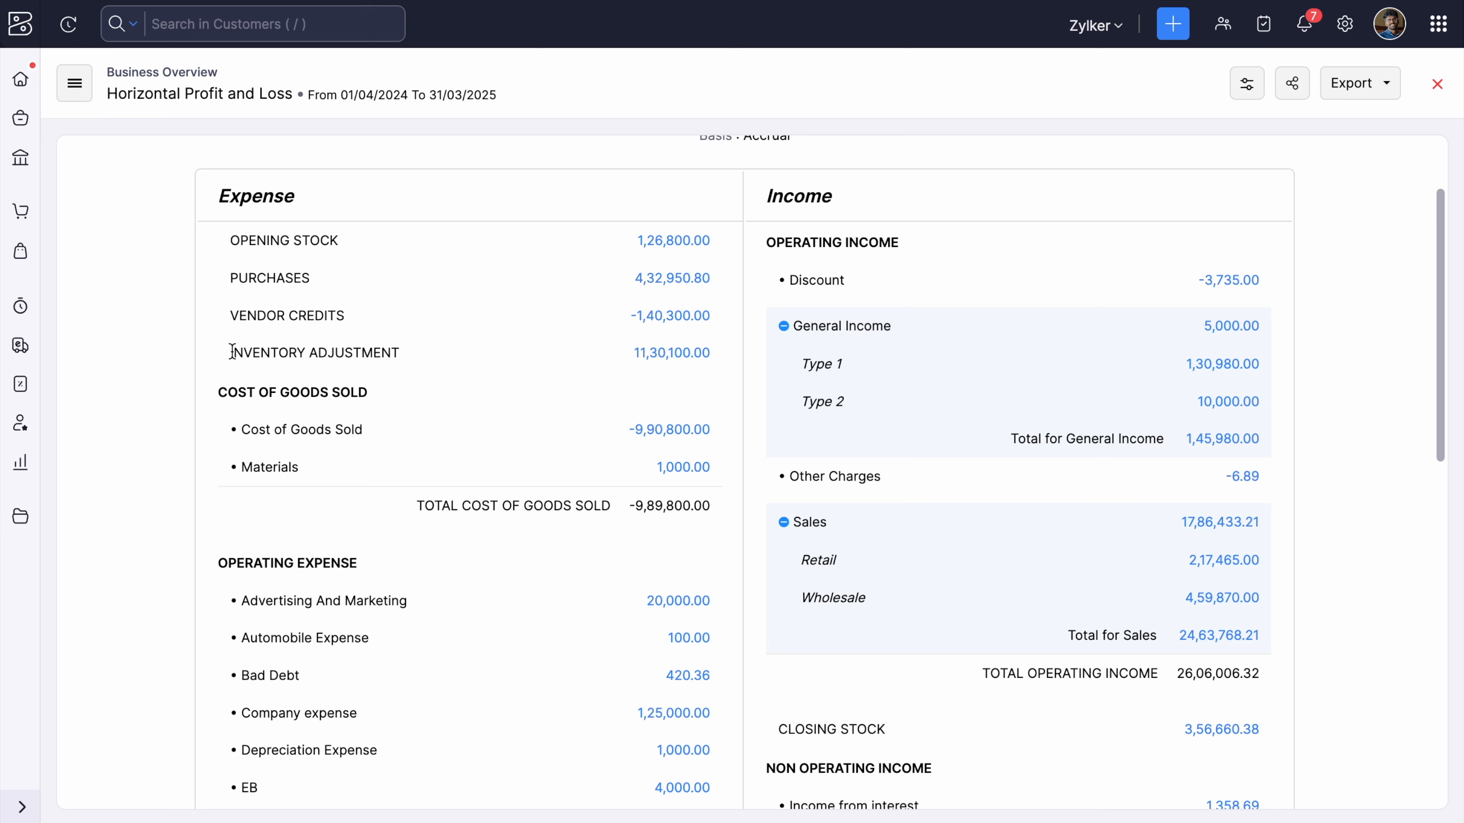
drag(232, 352, 419, 352)
click(438, 354)
Review the Expense column from Cost of Goods Sold through operating and non-operating expenses to Net Profit/Loss.
scroll(350, 439, down, 3)
scroll(350, 440, down, 5)
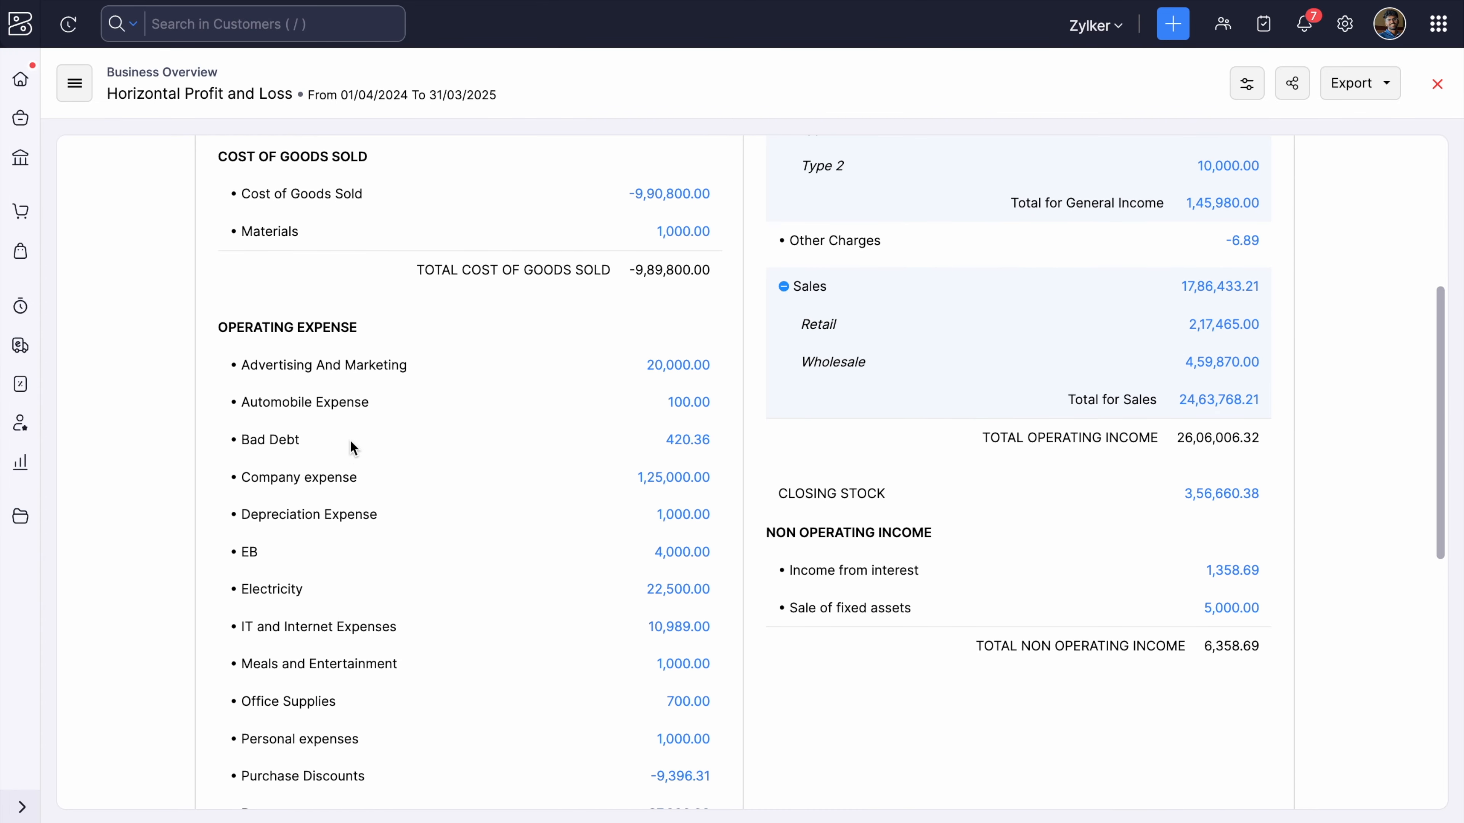
scroll(351, 443, down, 5)
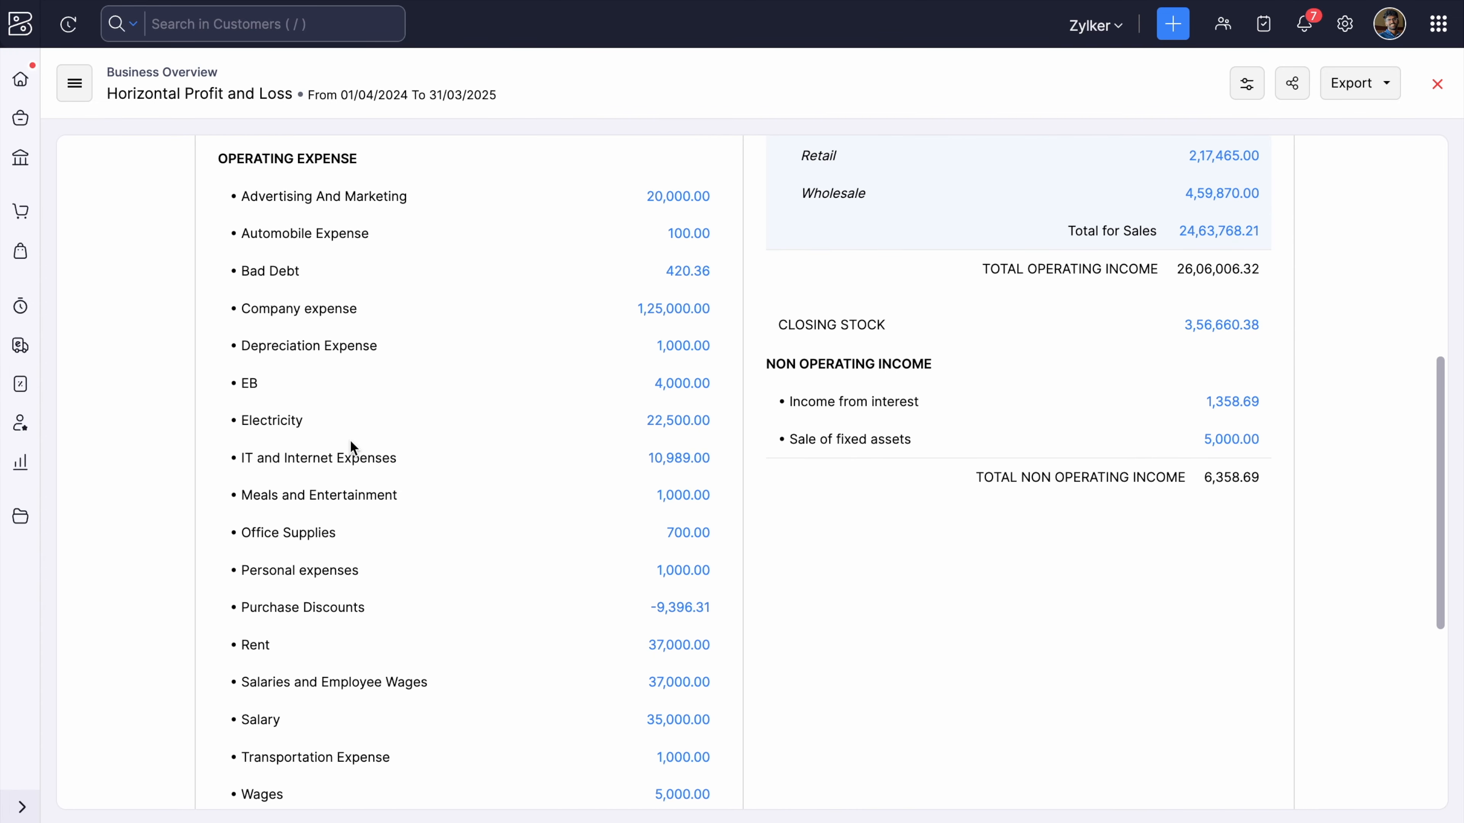
scroll(351, 446, down, 3)
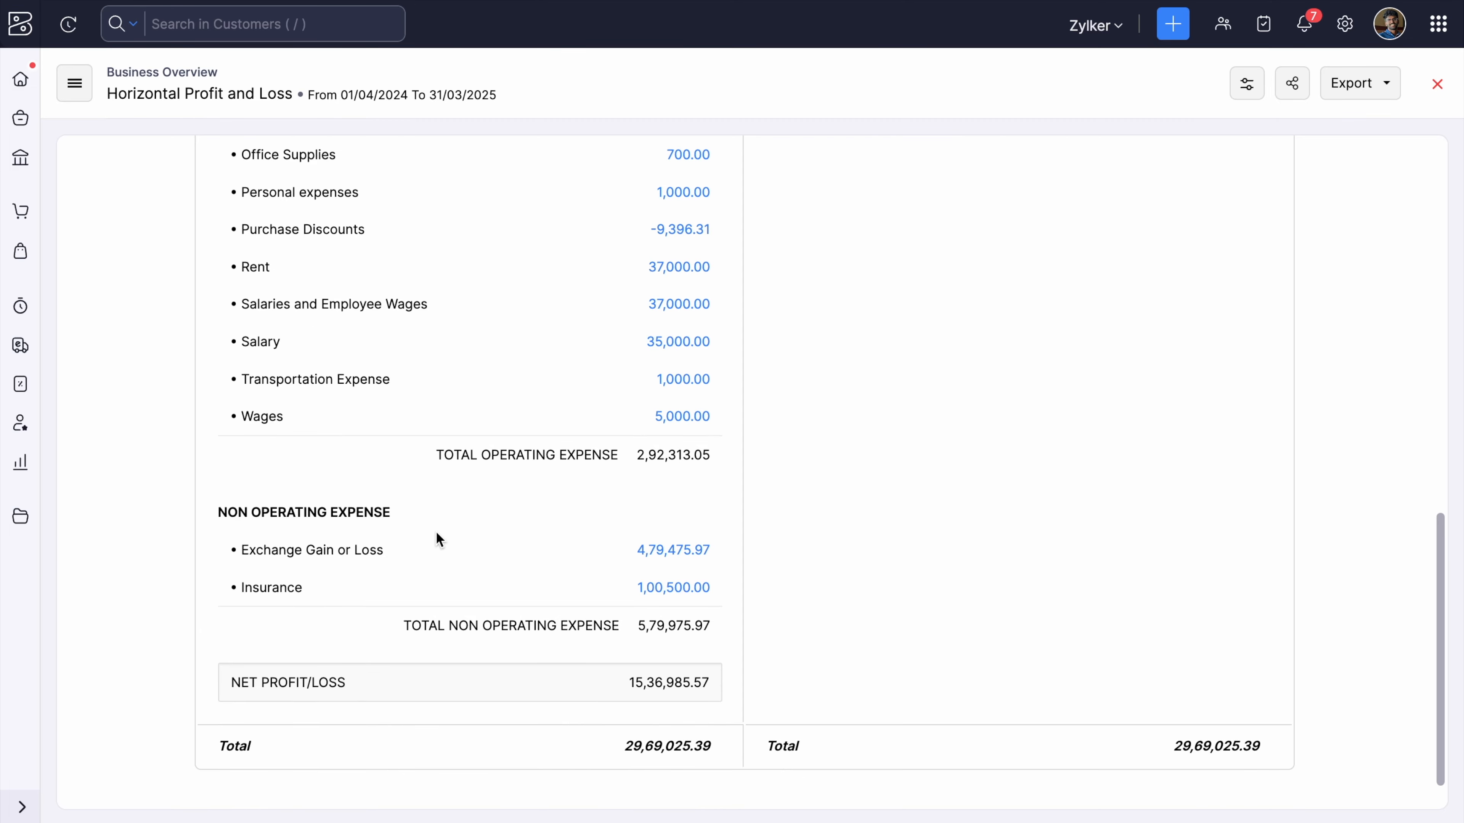
scroll(437, 538, down, 1)
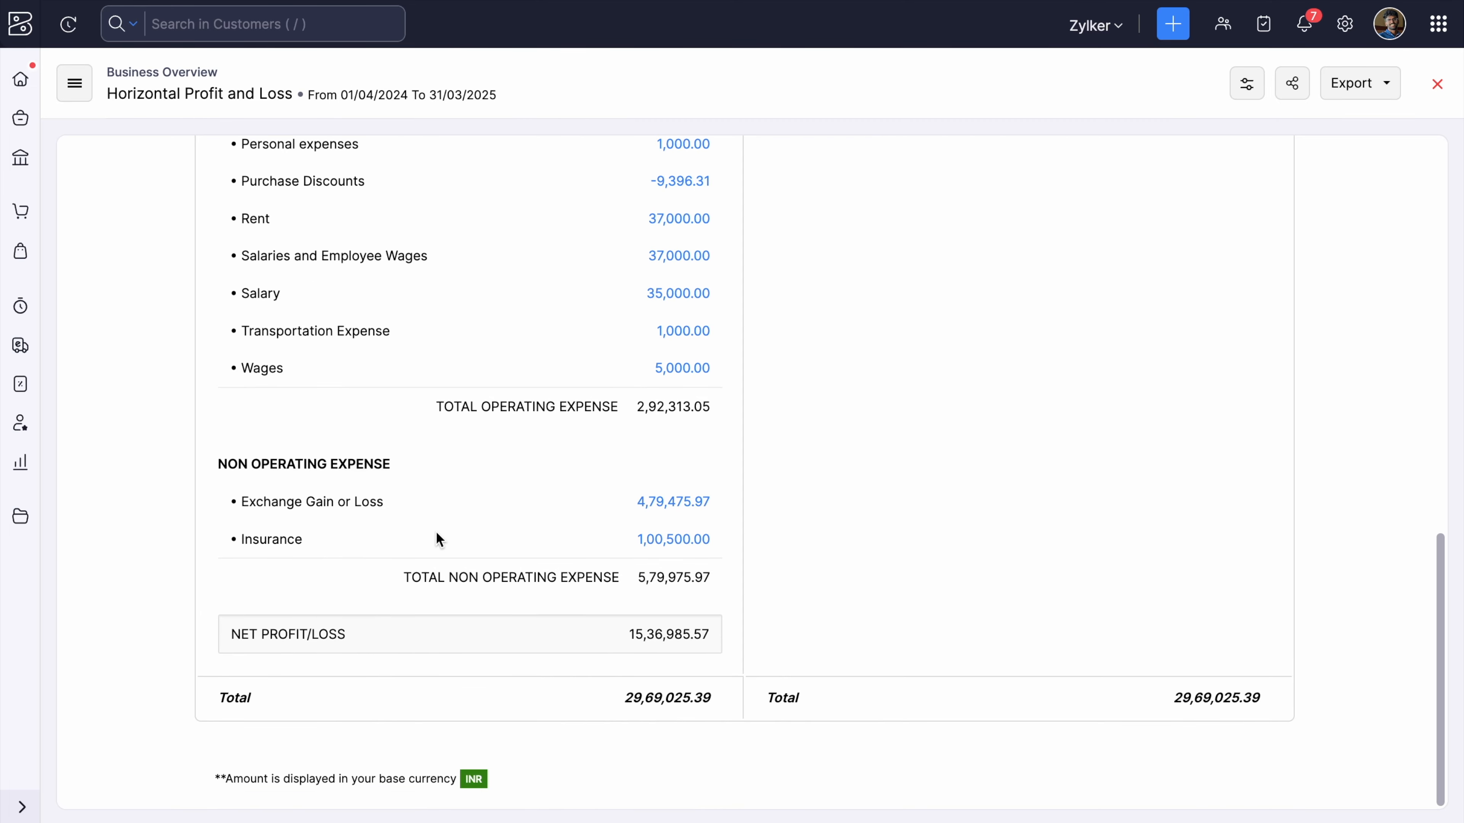
scroll(436, 533, up, 20)
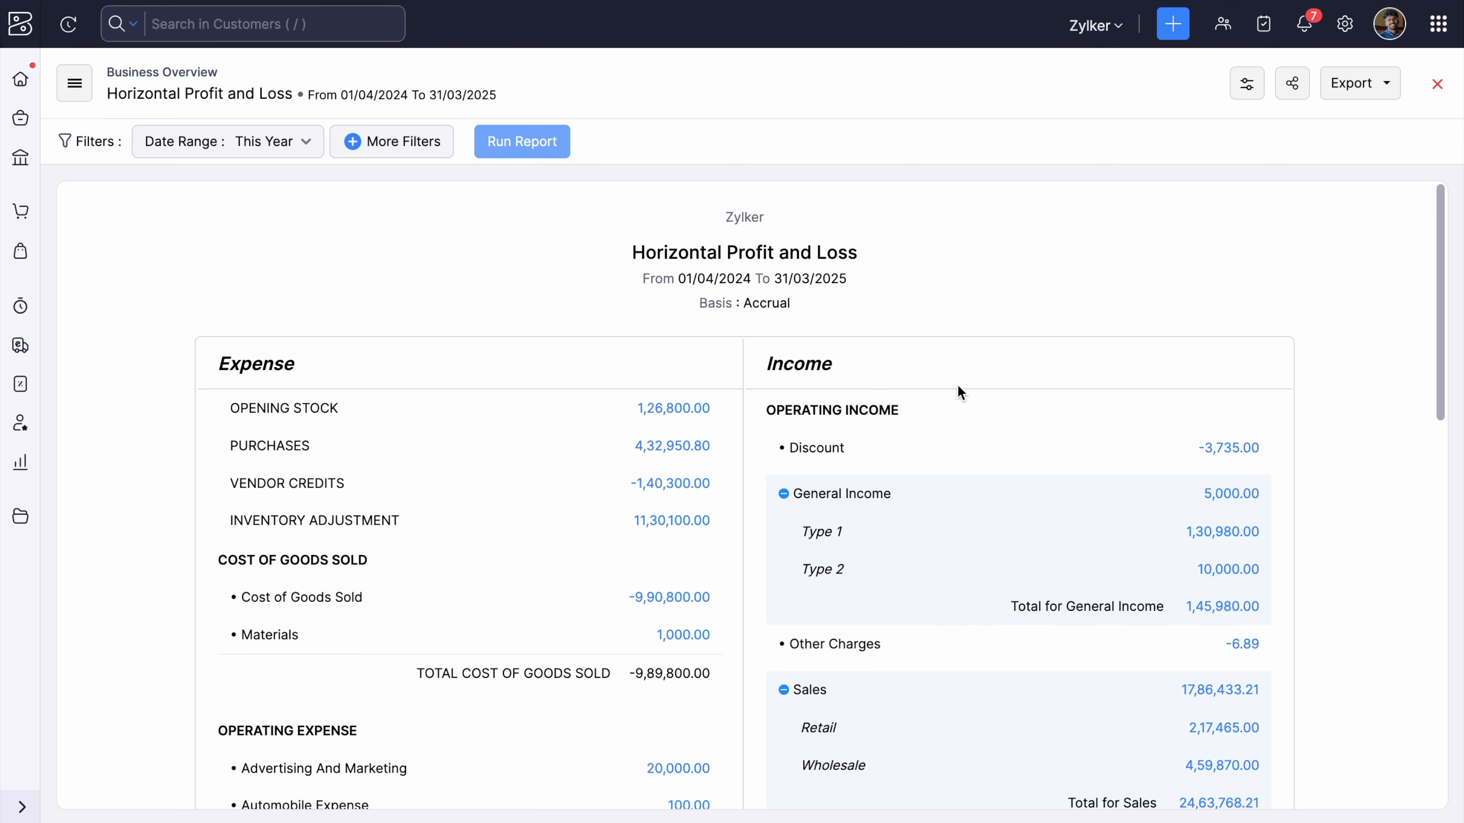
Collapse the General Income and Sales sub-accounts, expand Sales again, and review the remaining Income items.
scroll(991, 410, down, 3)
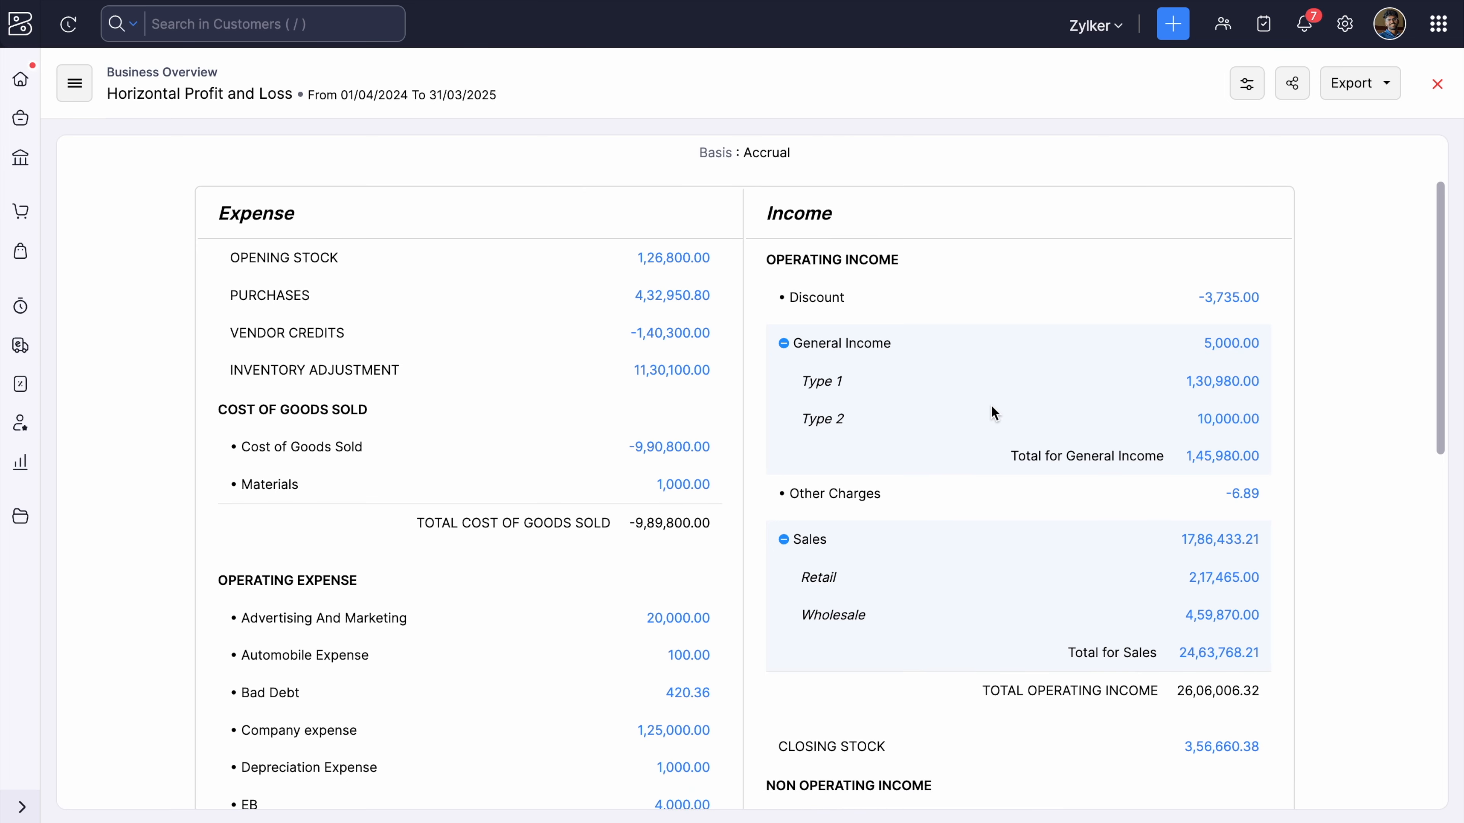
click(783, 343)
click(784, 427)
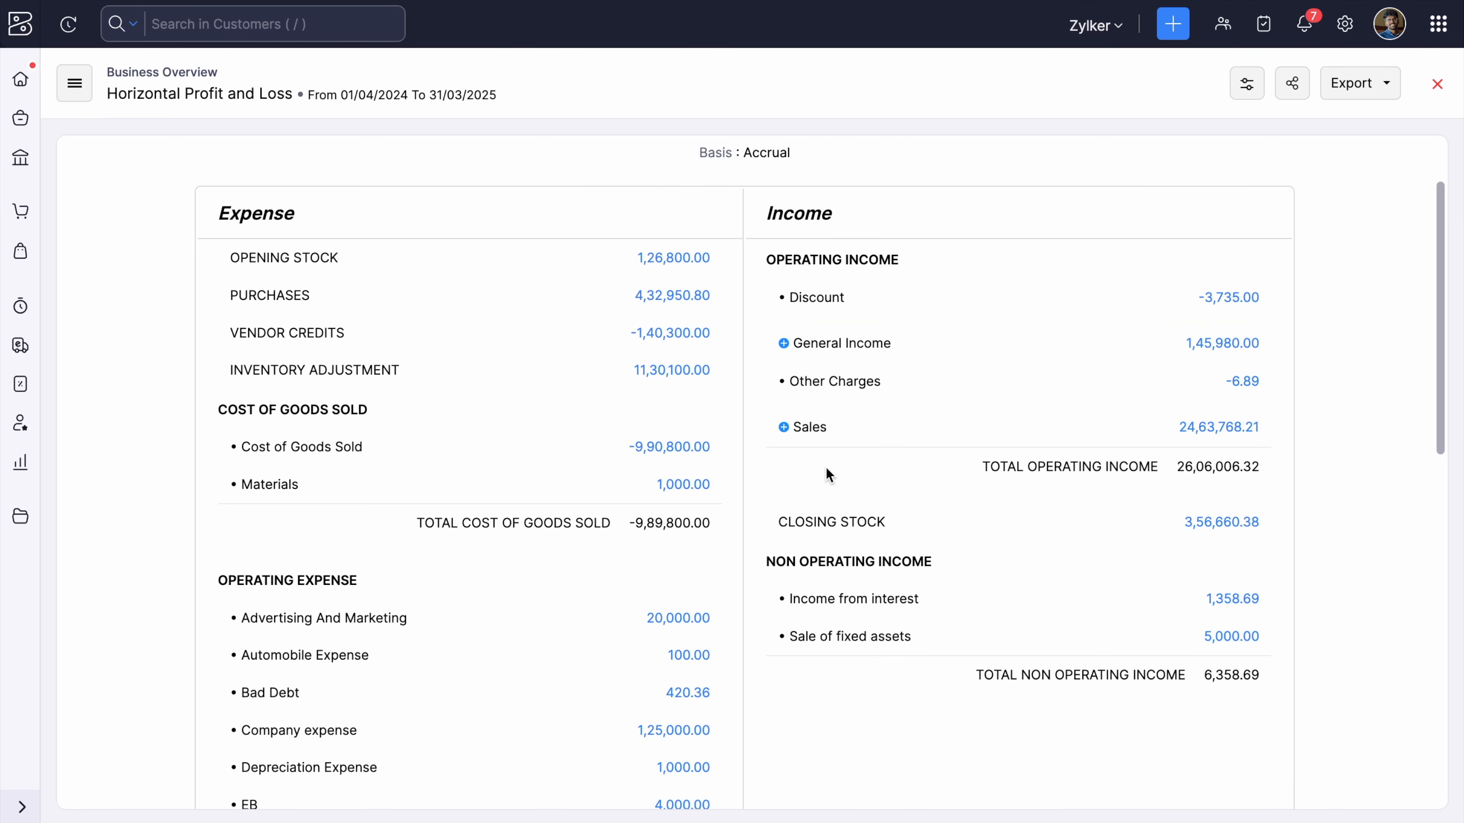
click(784, 427)
scroll(827, 487, down, 3)
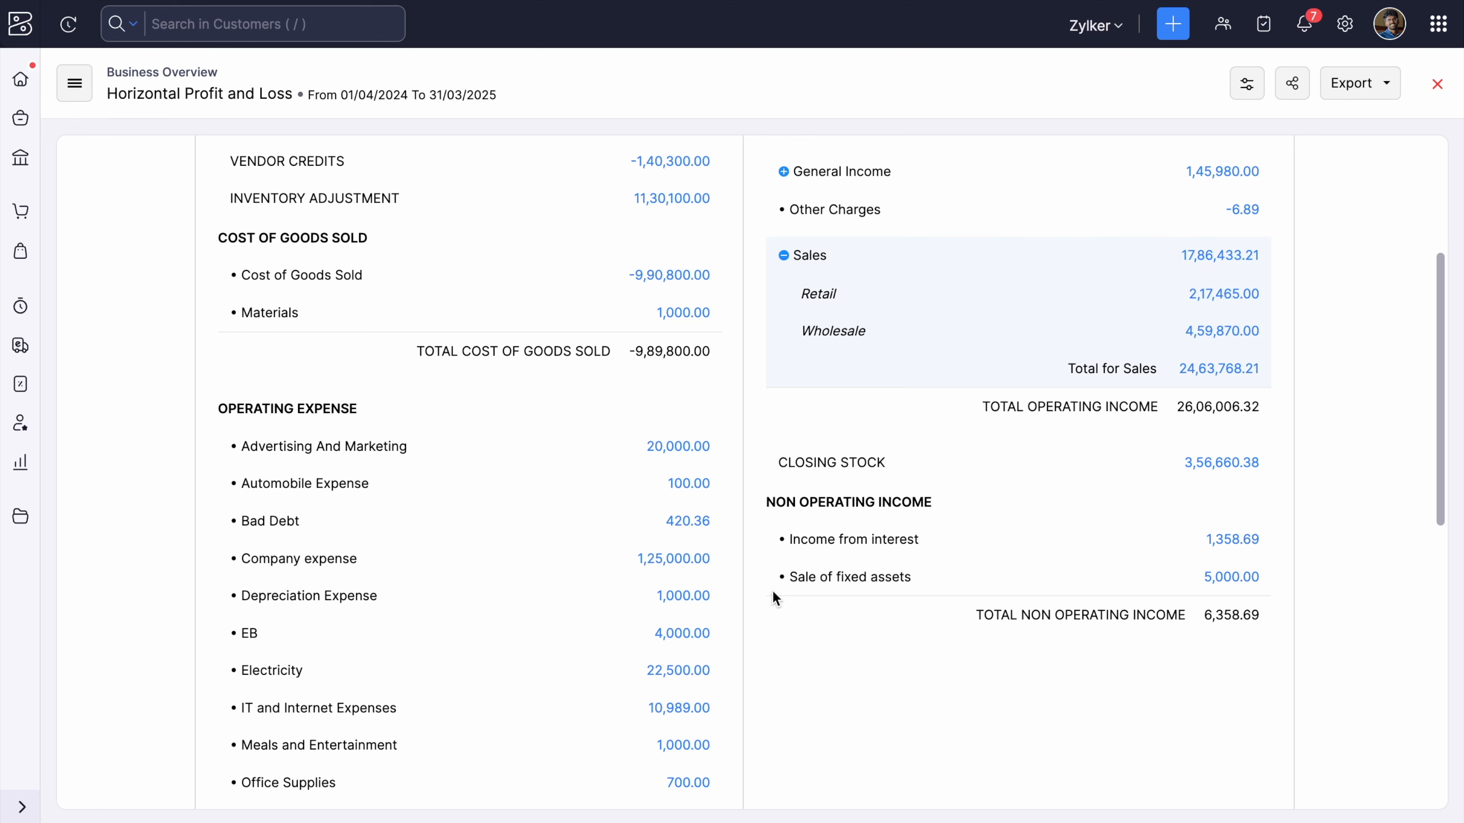
scroll(771, 590, up, 5)
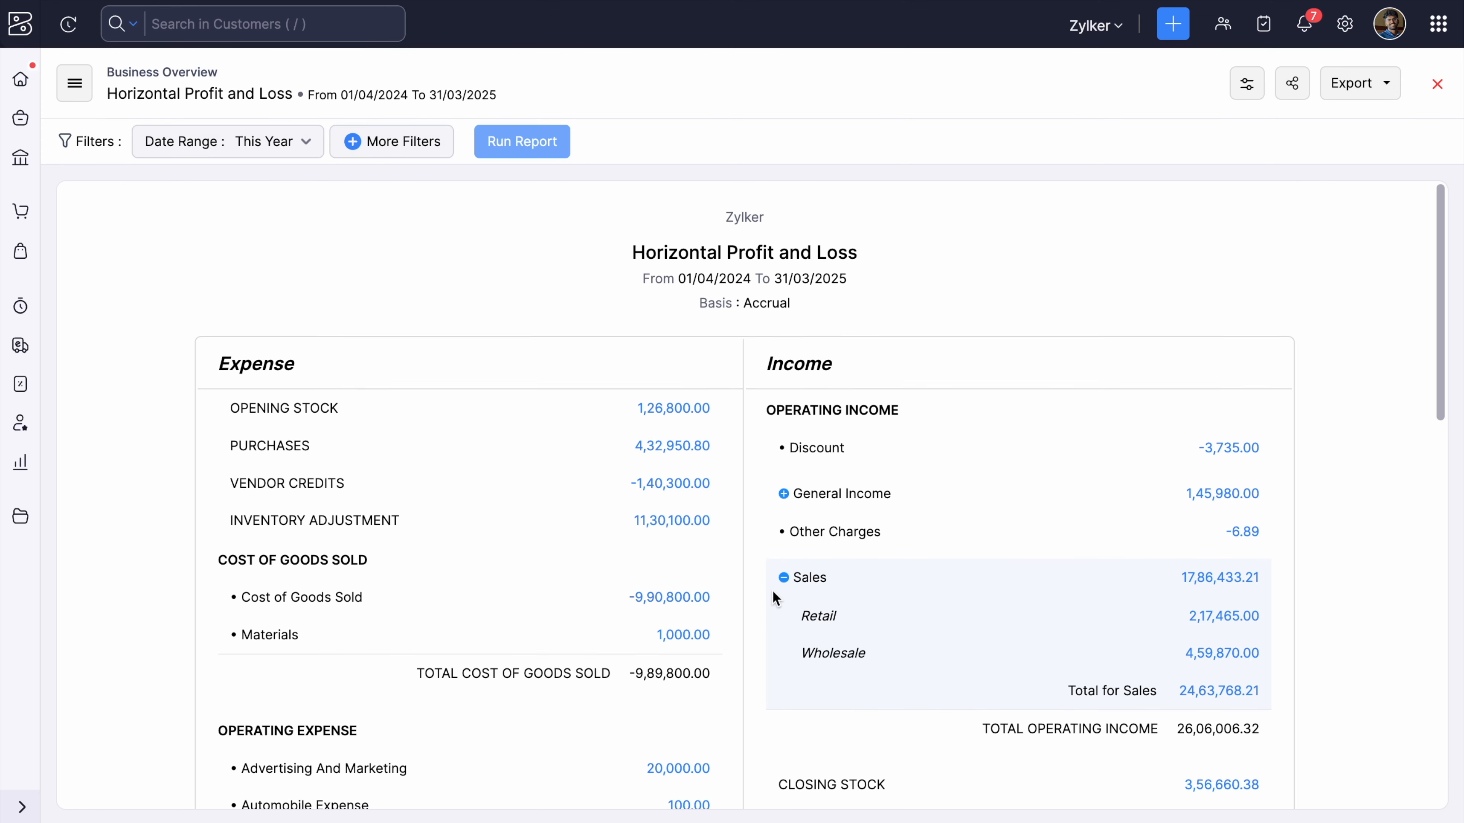
Check the Net Profit/Loss and the column totals at the end of the Horizontal Profit and Loss report.
scroll(771, 591, down, 10)
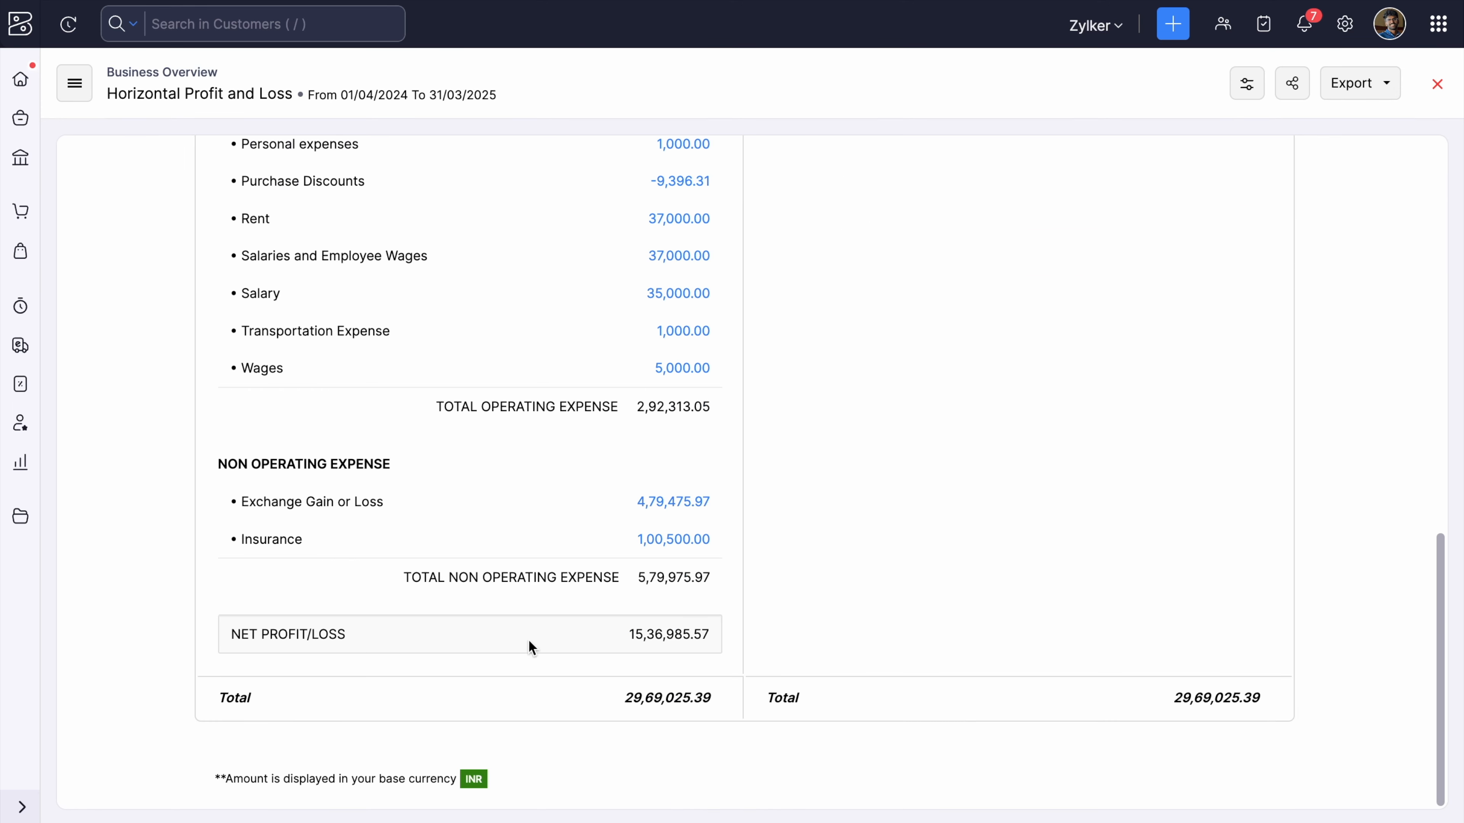
click(623, 633)
scroll(792, 620, up, 10)
Open the Profit and Loss report to compare its Net Profit/Loss, and return to the Reports Center.
click(74, 82)
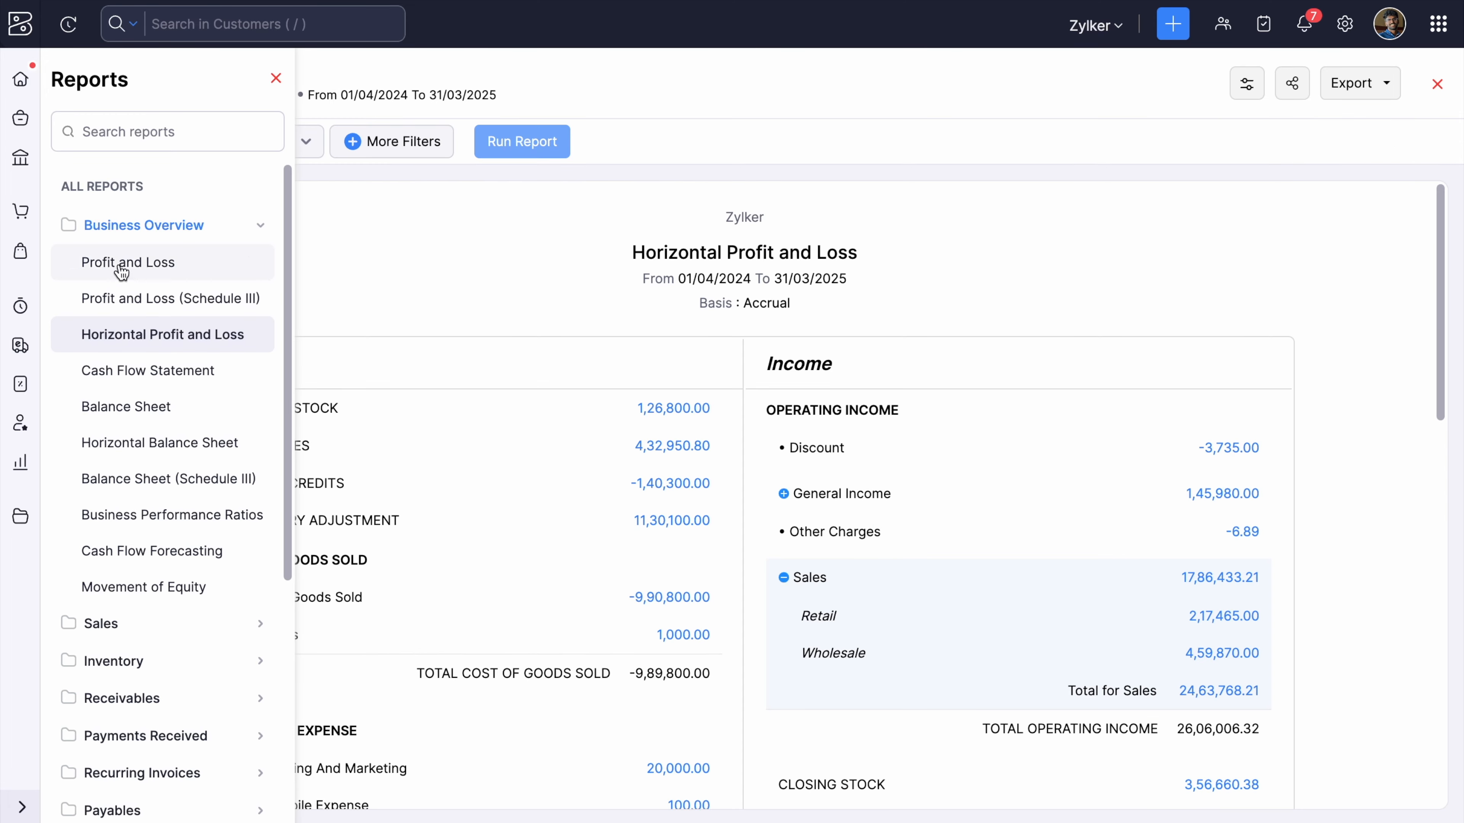
click(119, 261)
scroll(278, 369, down, 15)
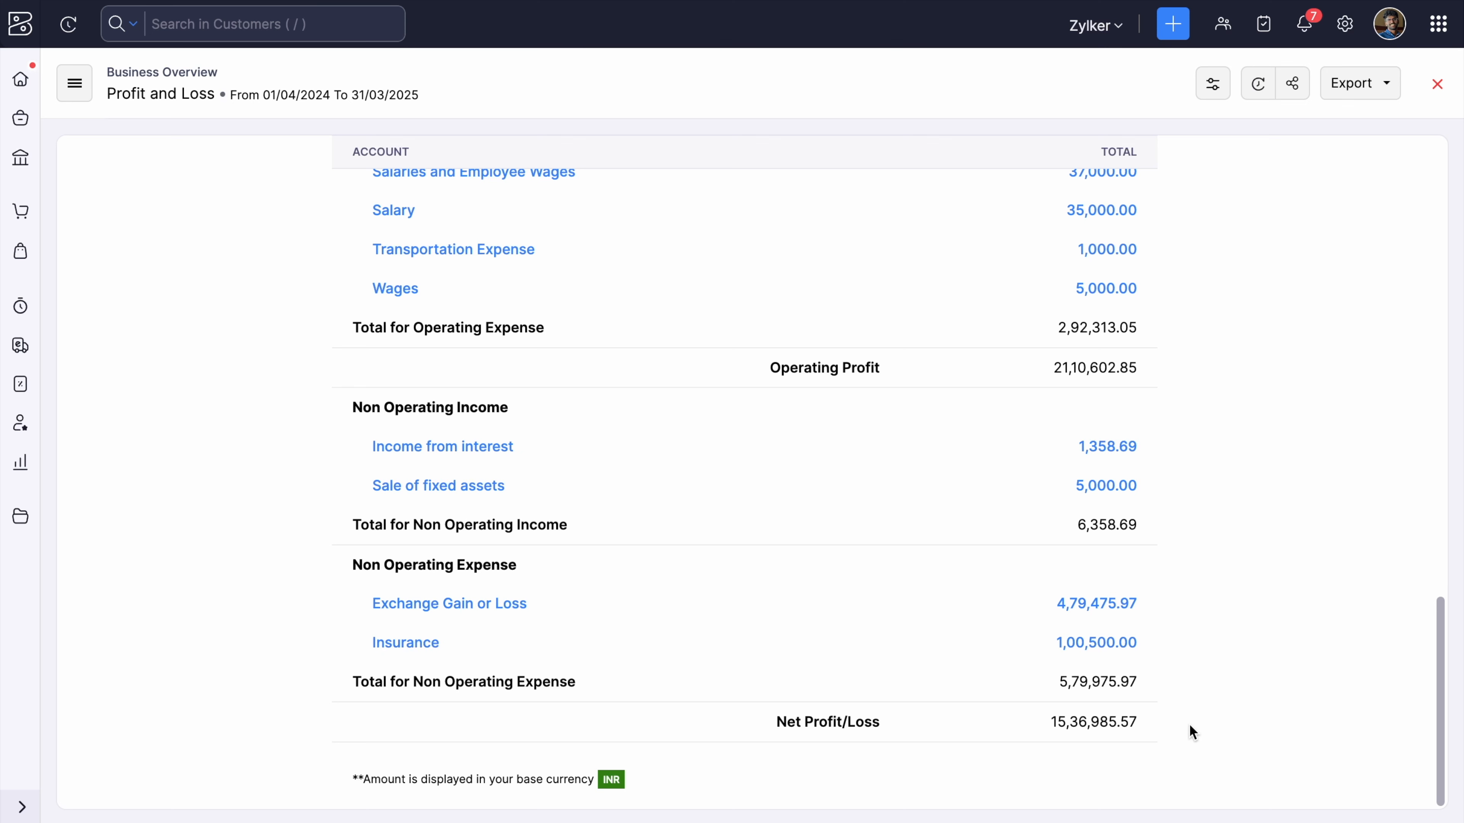
click(20, 462)
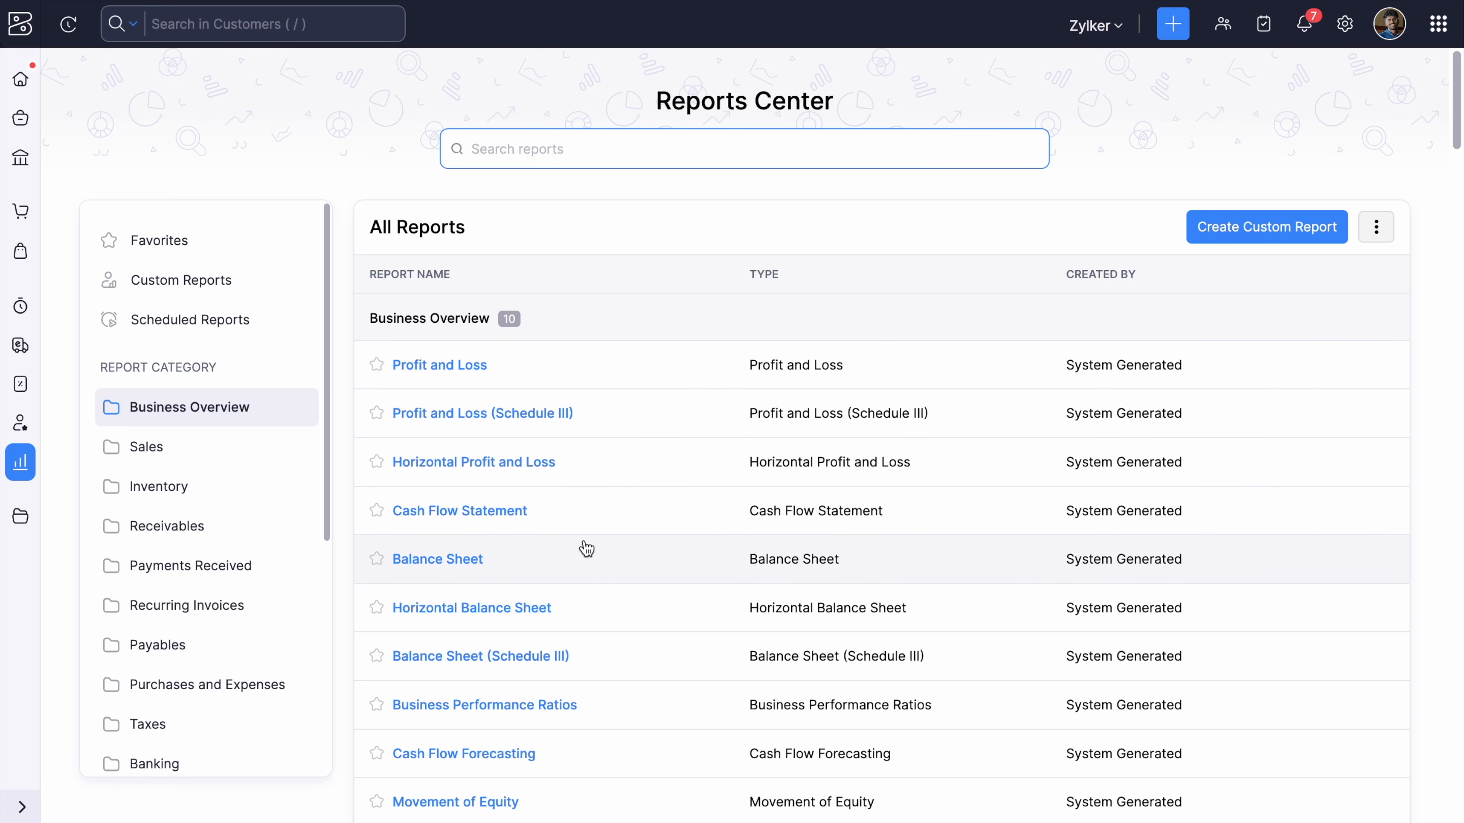
Open the Balance Sheet report and skim through its account sections.
click(579, 557)
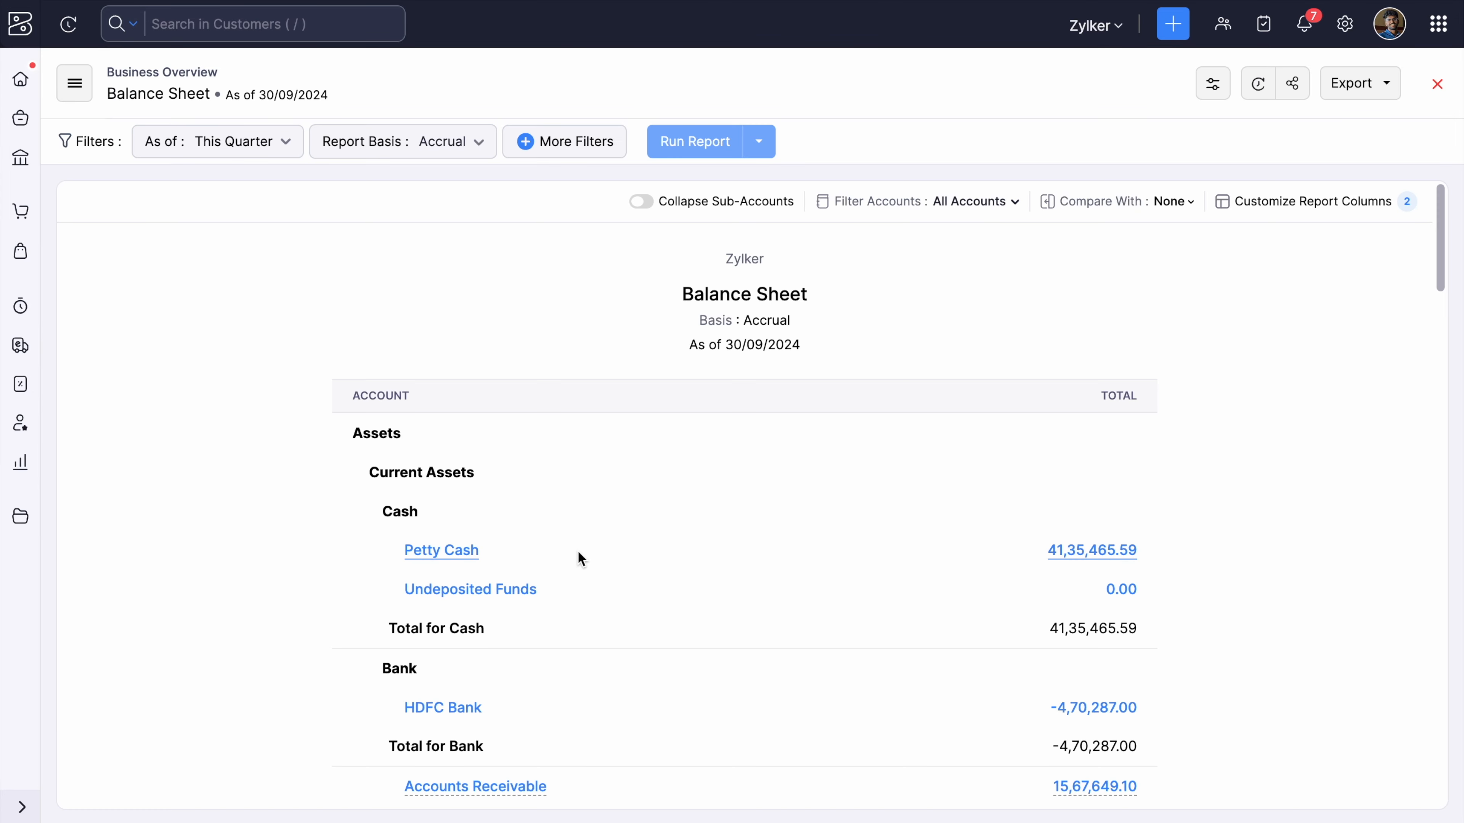
scroll(216, 552, down, 2)
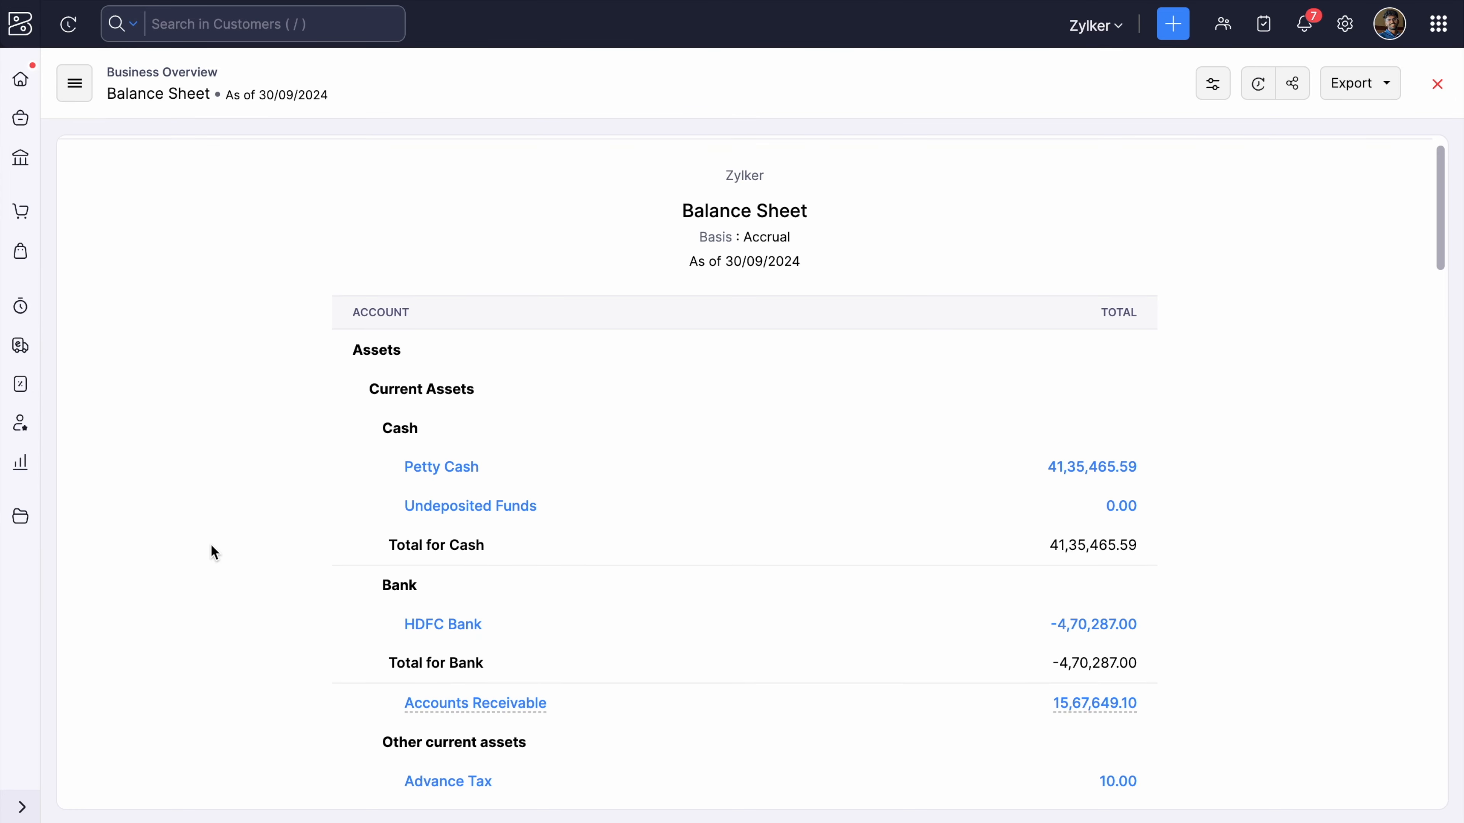
click(72, 94)
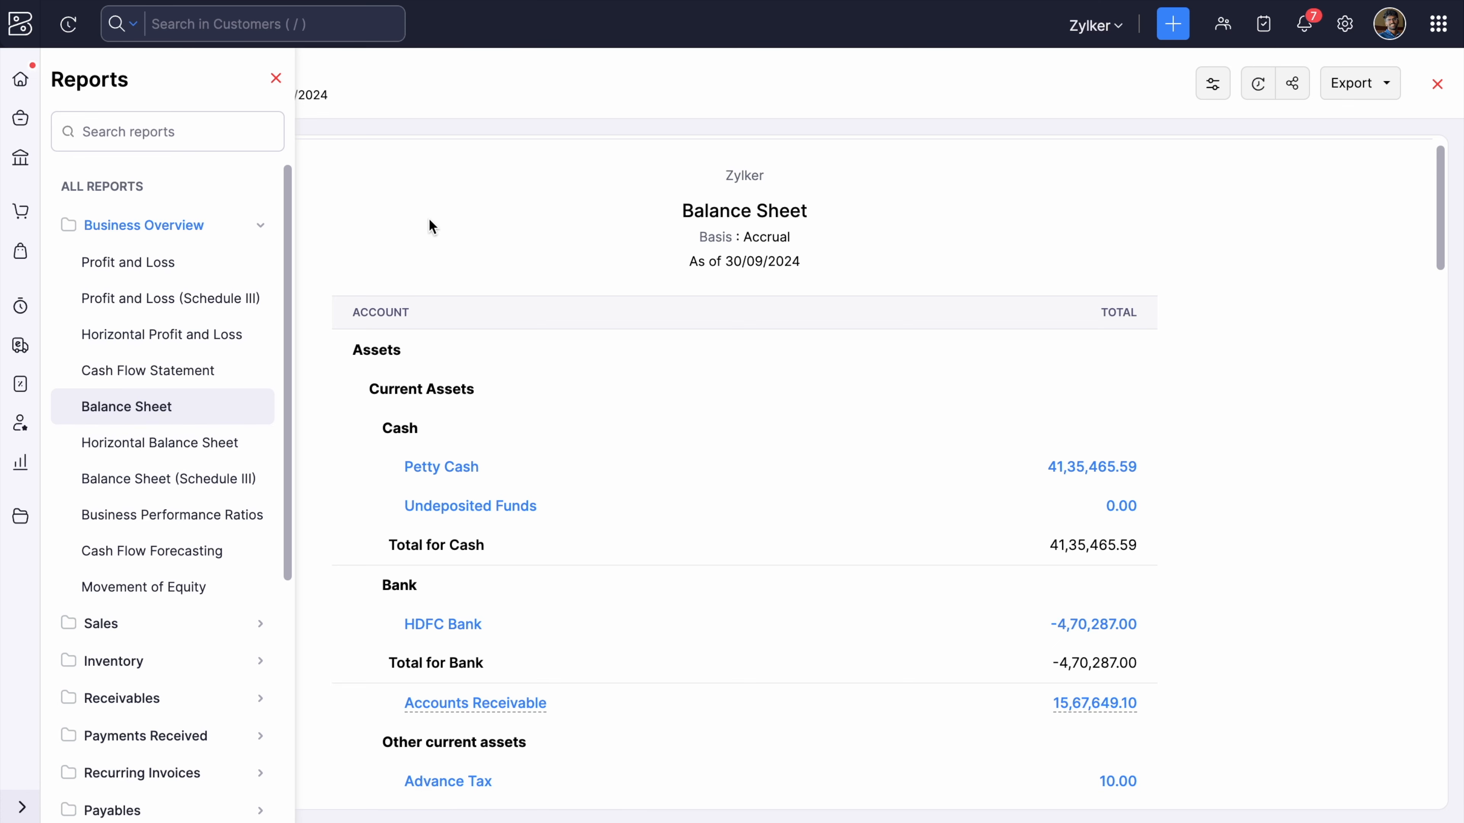
click(275, 78)
scroll(597, 328, down, 3)
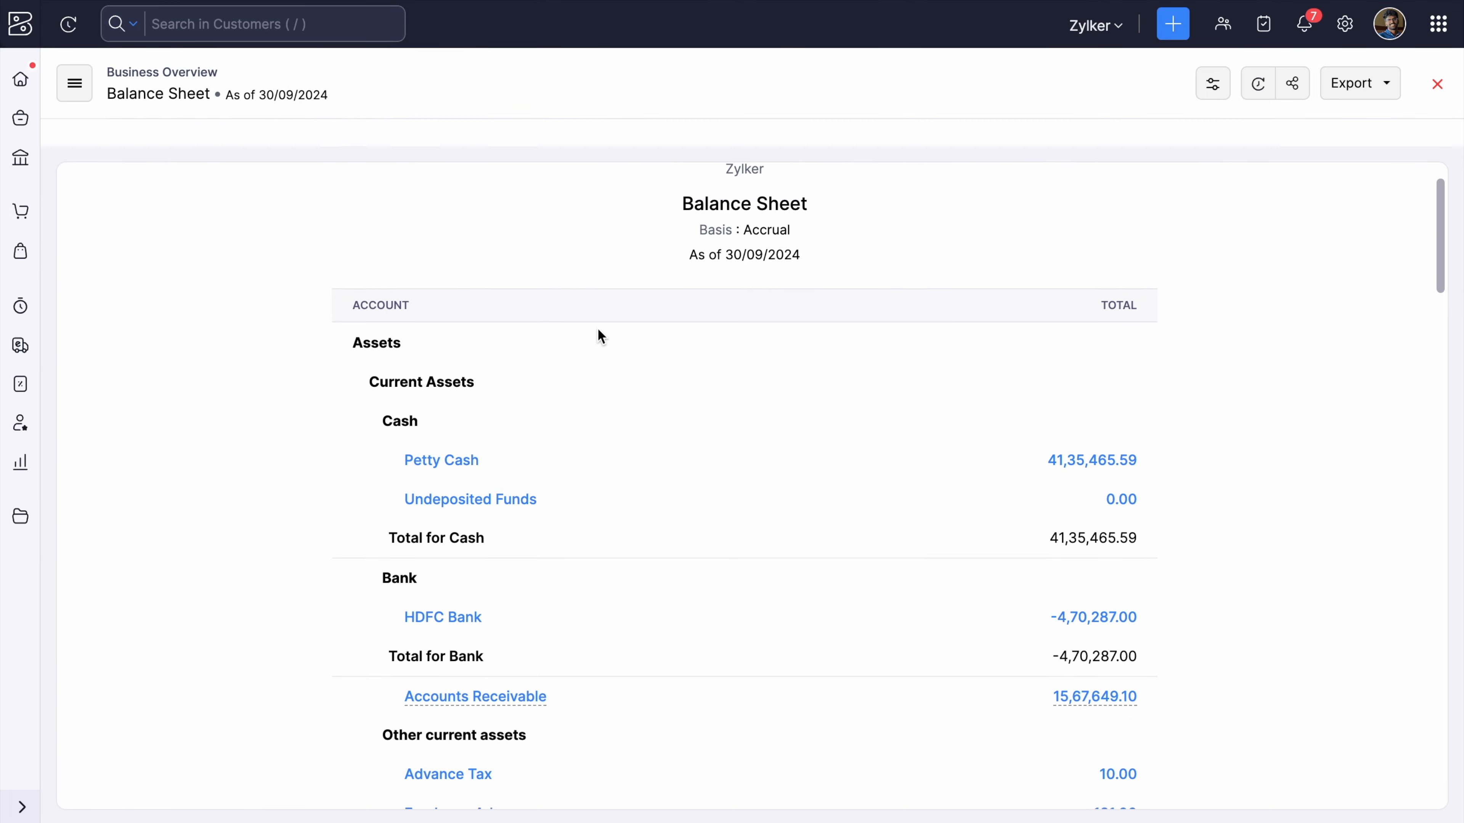
scroll(289, 563, down, 20)
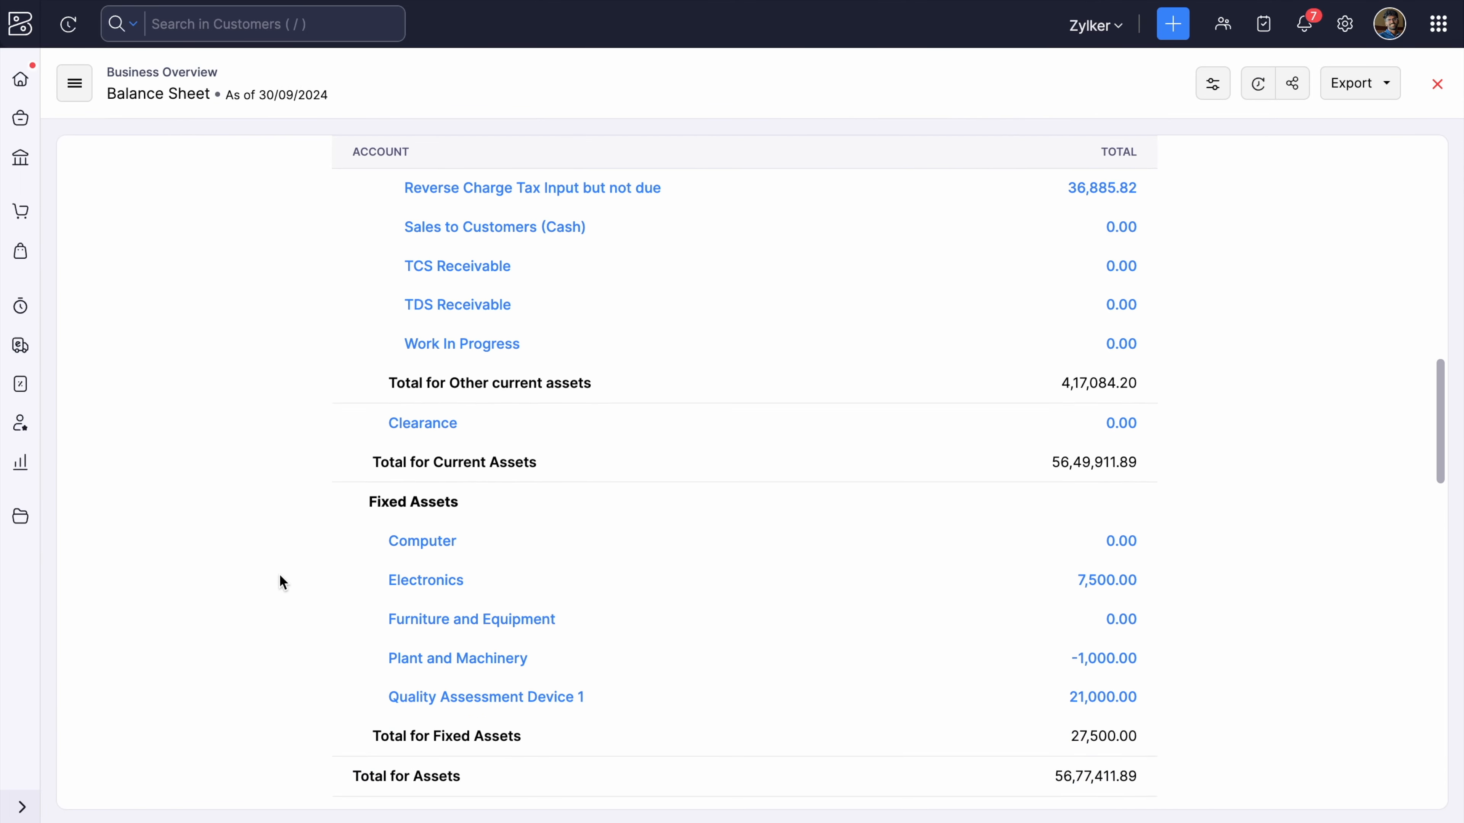
scroll(282, 583, down, 15)
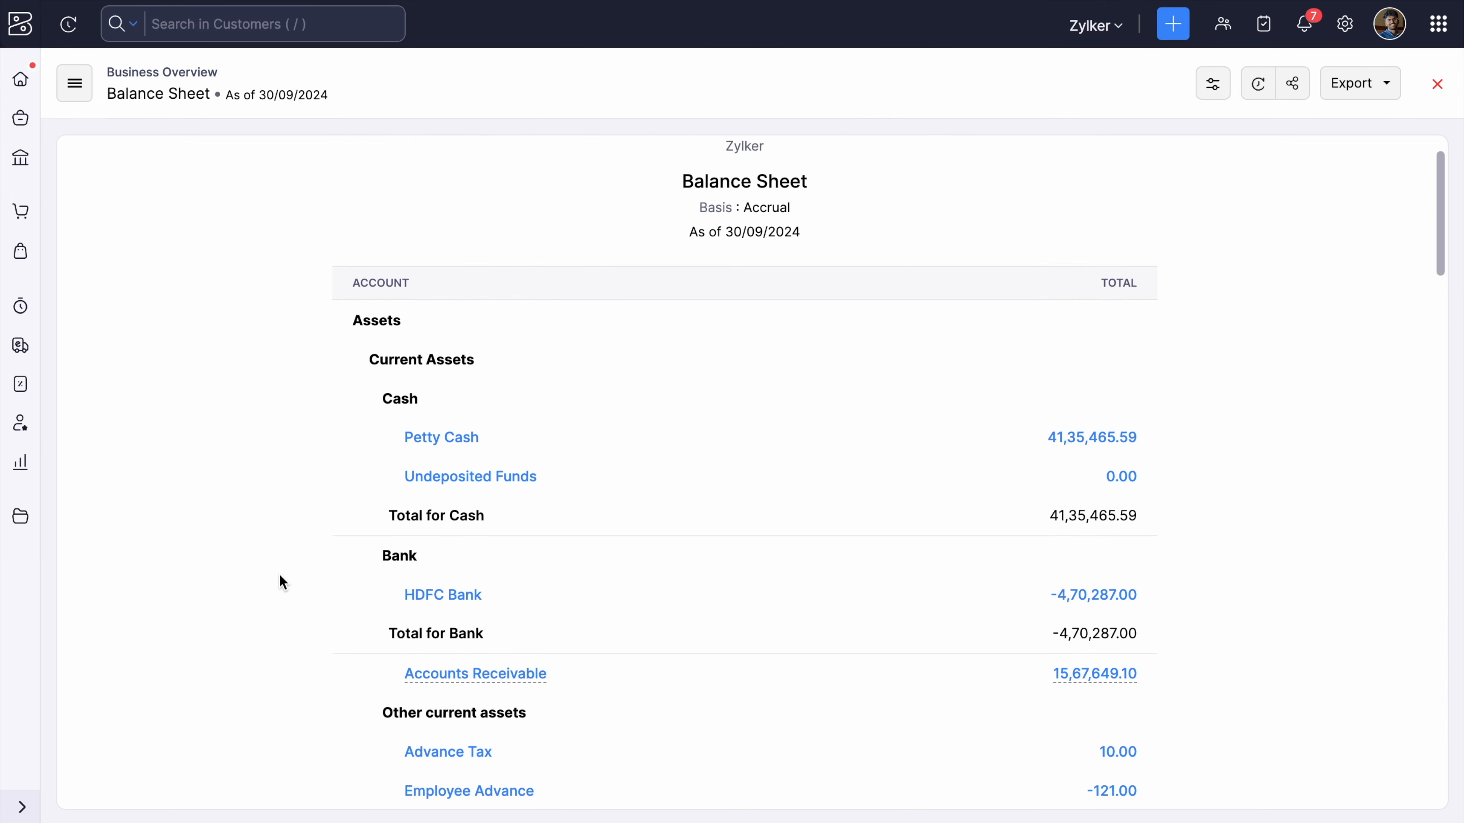
Review the Assets section of the Balance Sheet from Cash and Bank through Fixed Assets to Total for Assets.
scroll(282, 582, up, 3)
scroll(282, 583, down, 3)
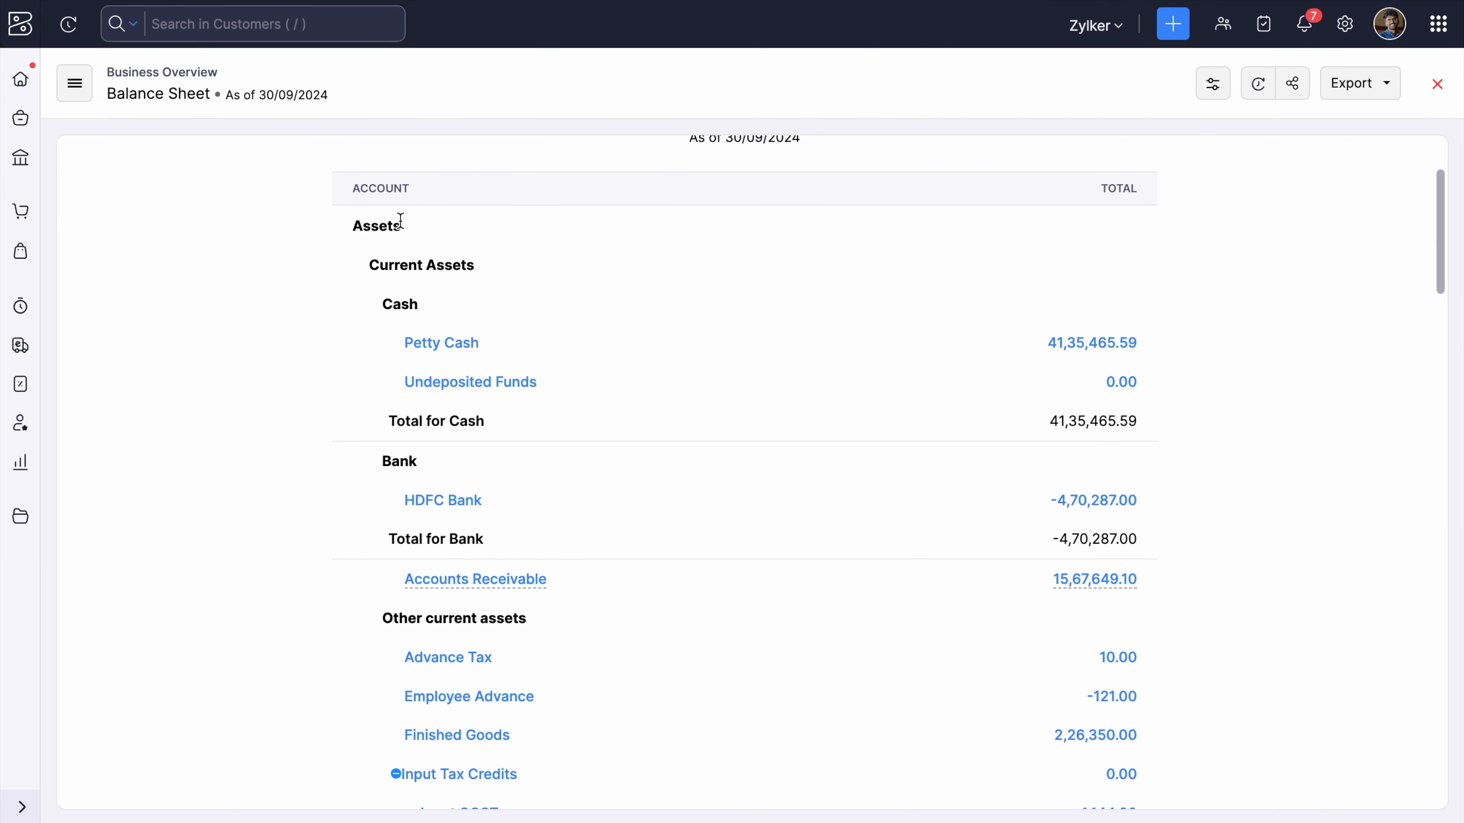
scroll(311, 323, down, 2)
scroll(309, 323, down, 10)
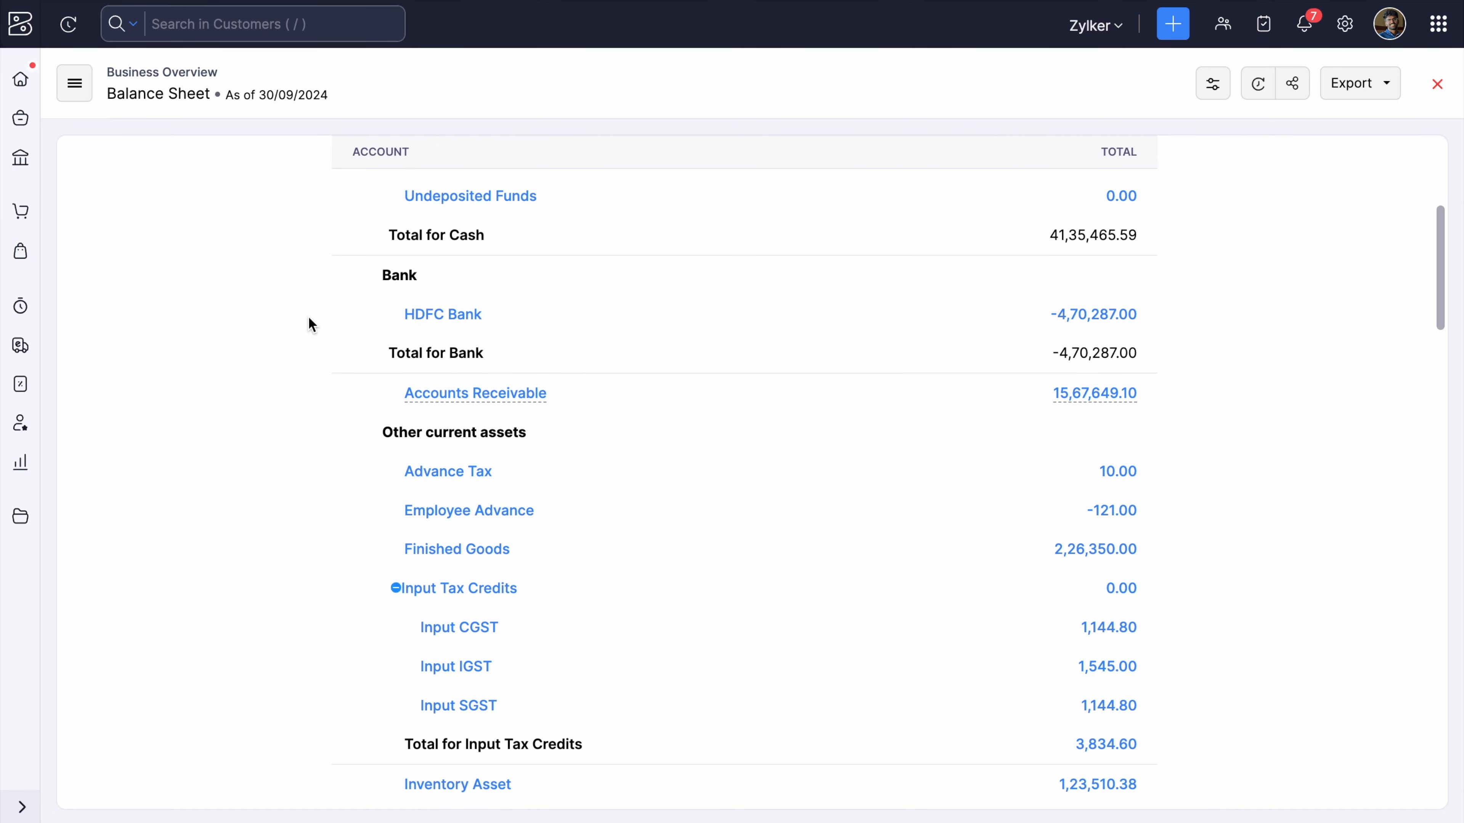
scroll(308, 316, down, 6)
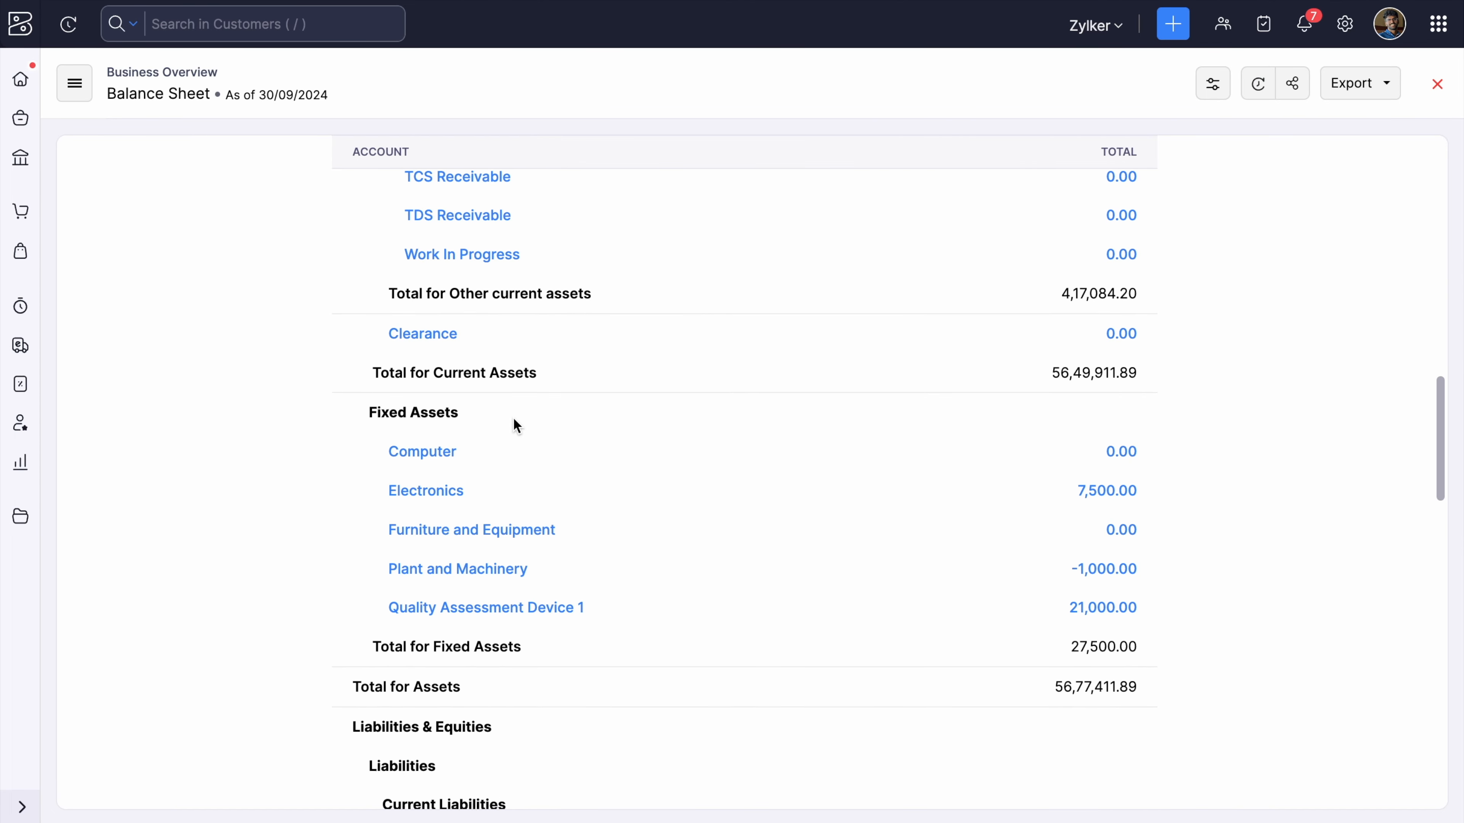
scroll(230, 467, down, 1)
scroll(230, 474, down, 4)
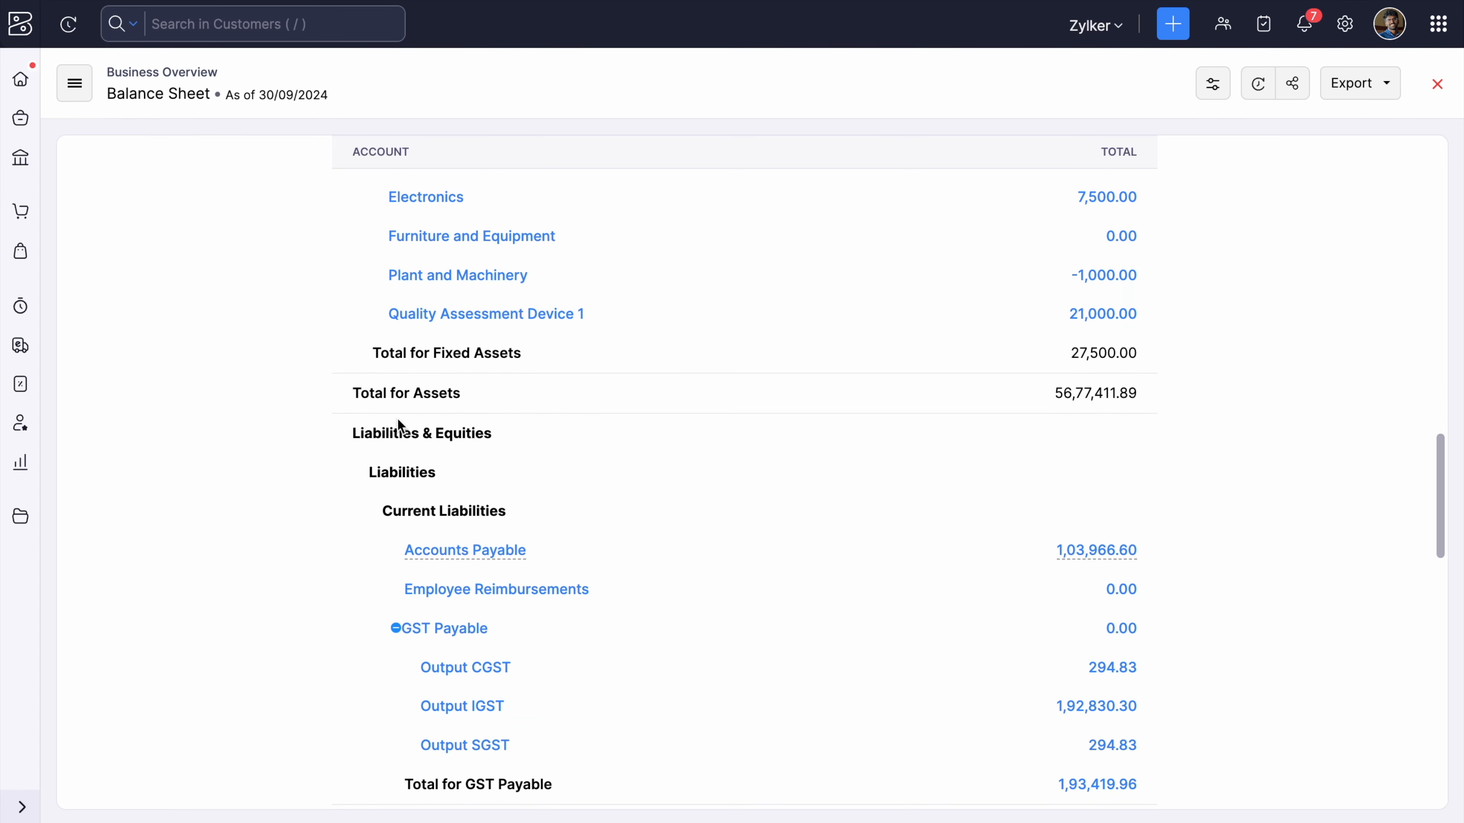
Review the Liabilities section from Current and Long Term Liabilities through Other Liabilities to its total.
scroll(262, 494, down, 3)
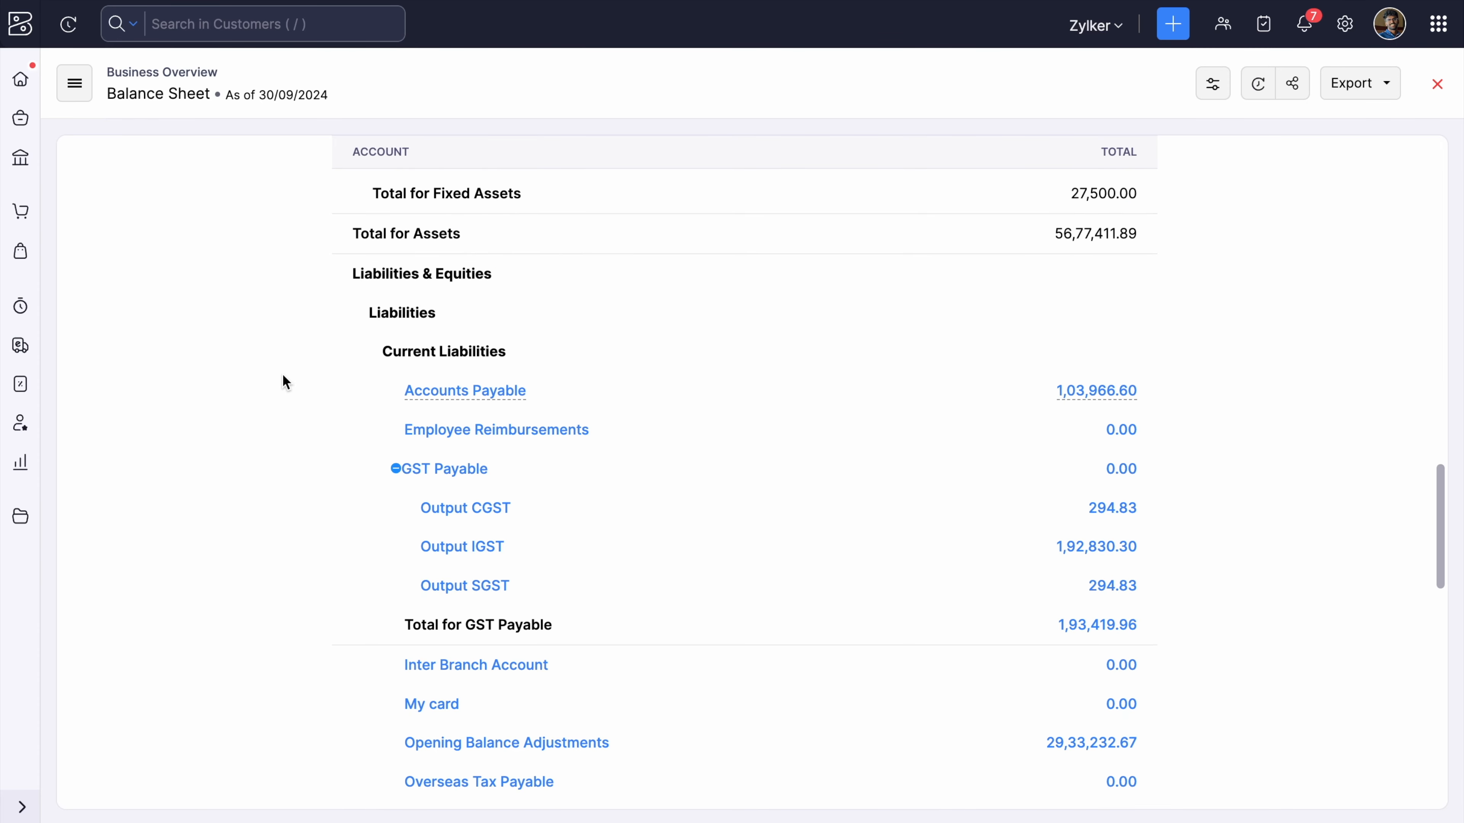
scroll(306, 339, down, 1)
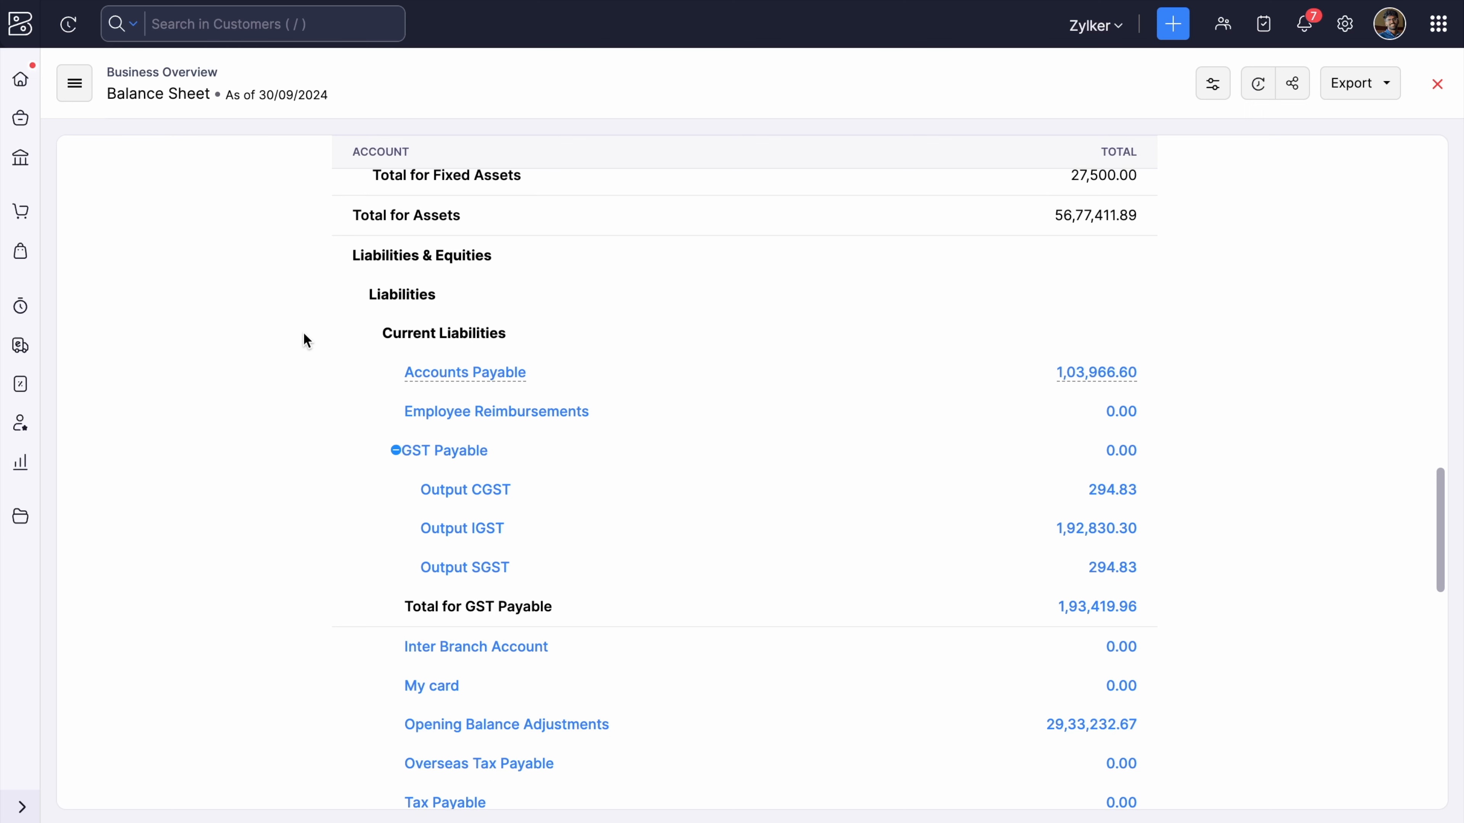
scroll(306, 340, down, 8)
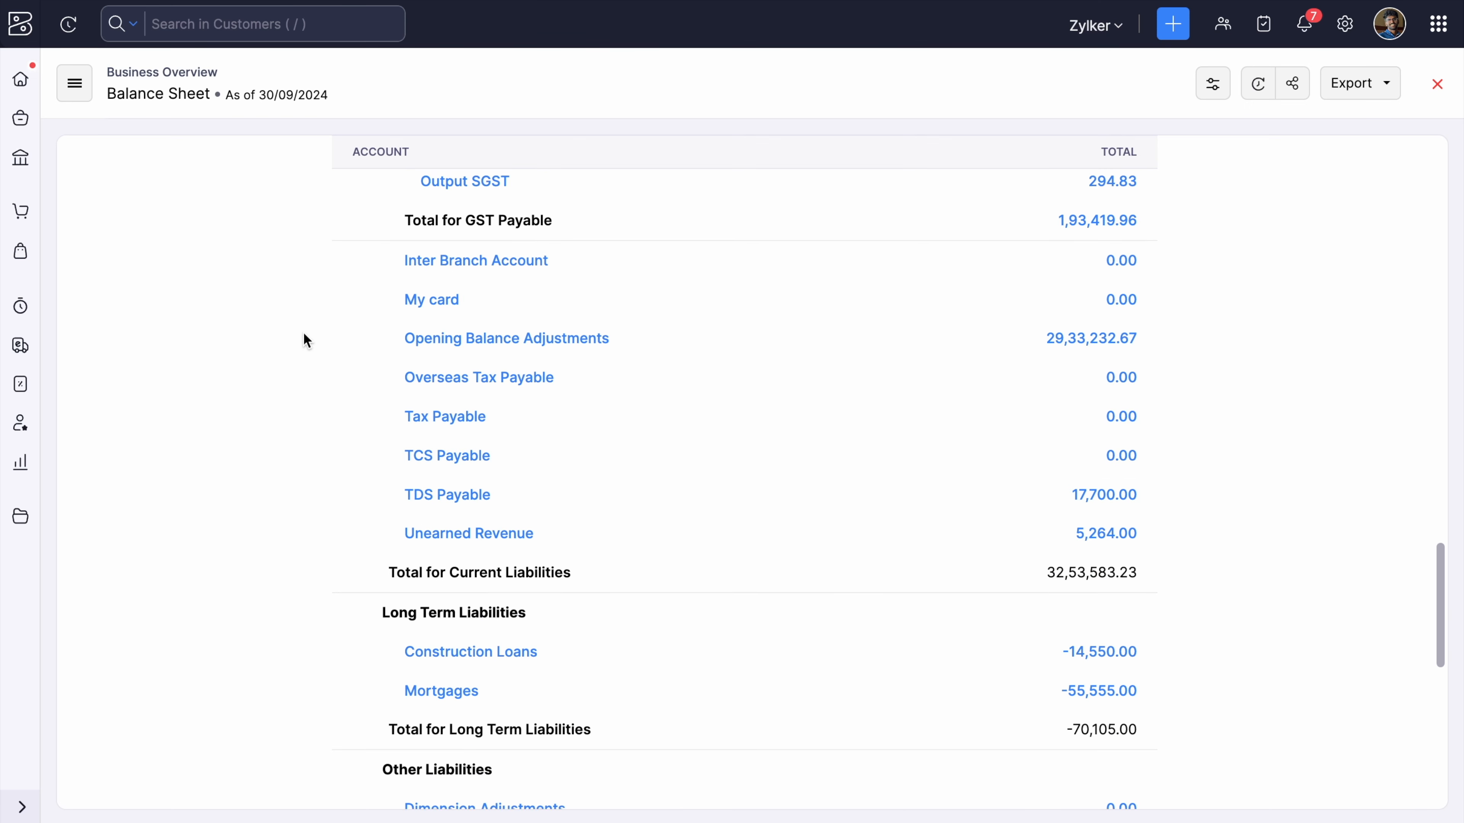
scroll(304, 338, down, 1)
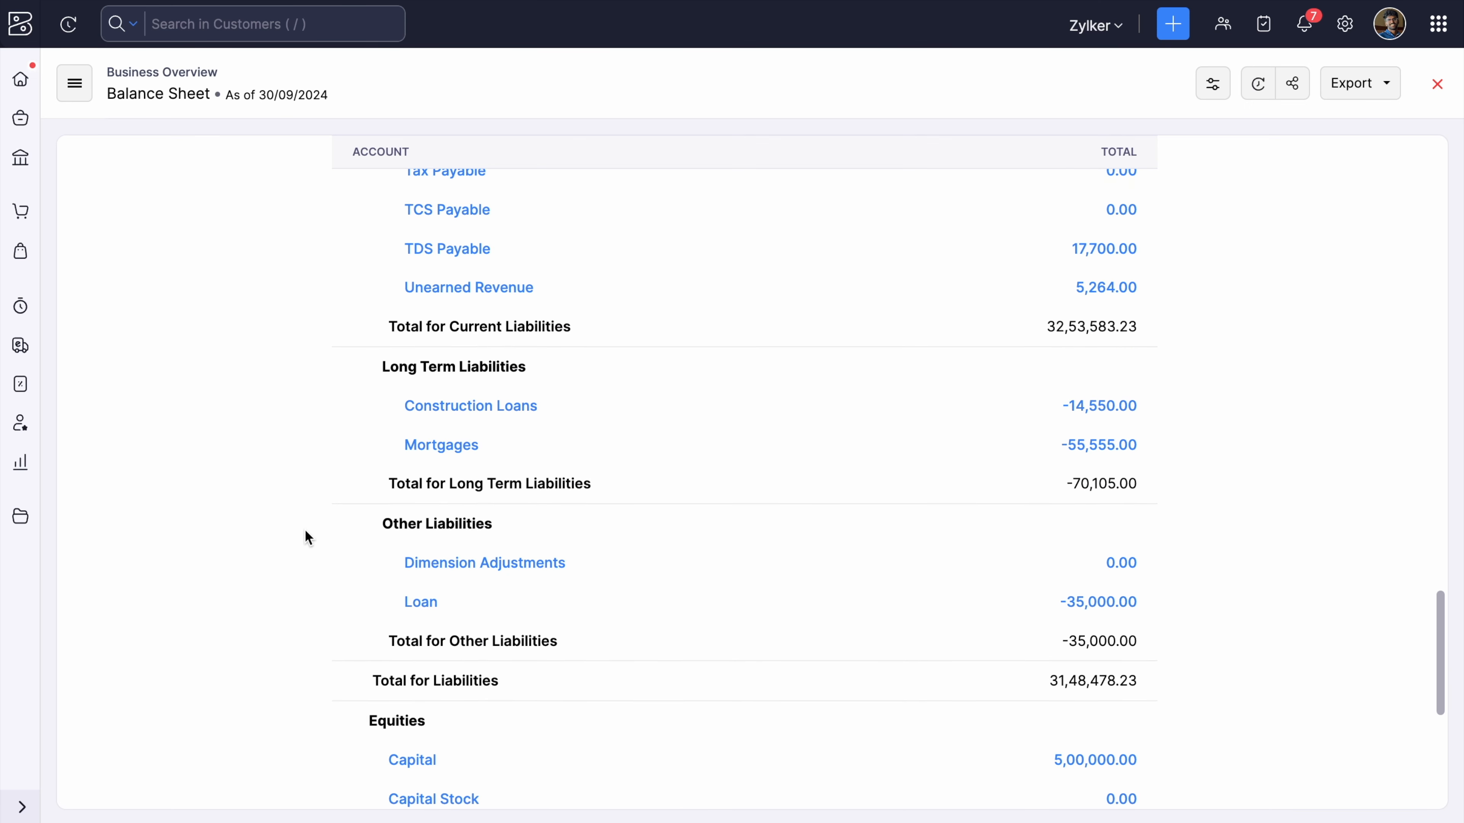
scroll(304, 537, down, 2)
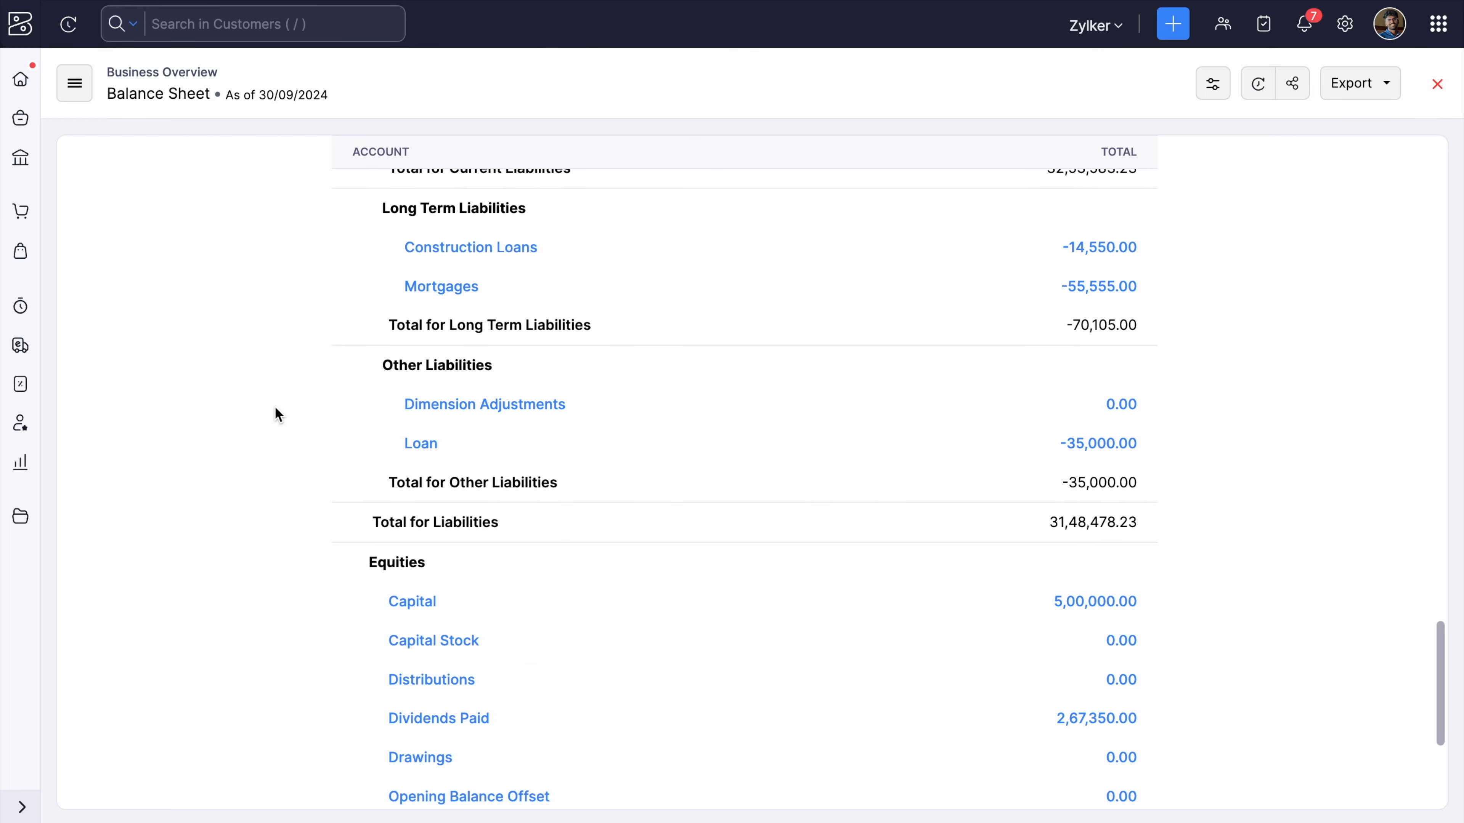
Review the Equities accounts and check the Total for Liabilities & Equities at the end of the Balance Sheet.
scroll(278, 424, down, 3)
scroll(276, 427, down, 1)
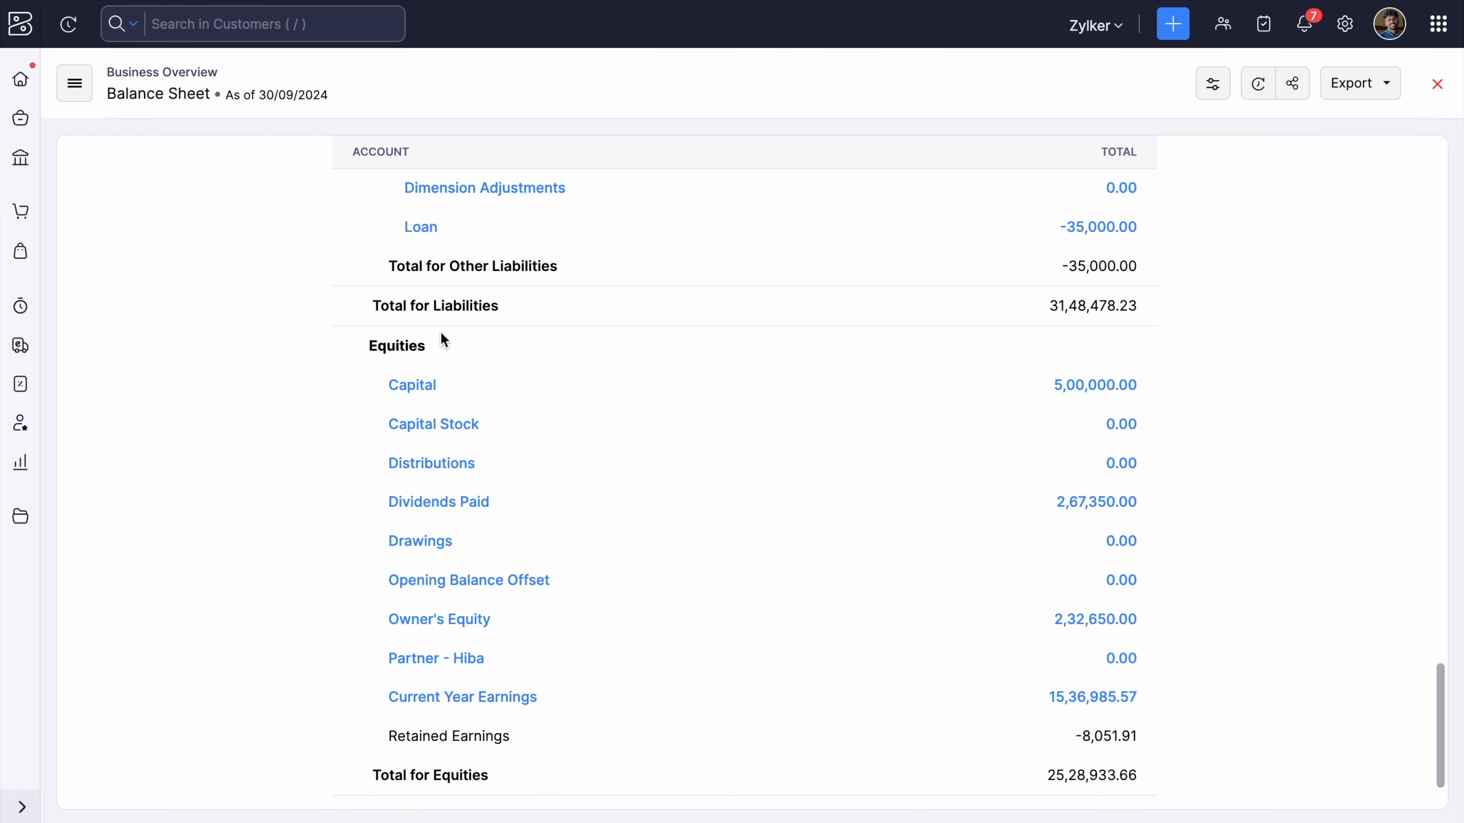
scroll(342, 378, down, 2)
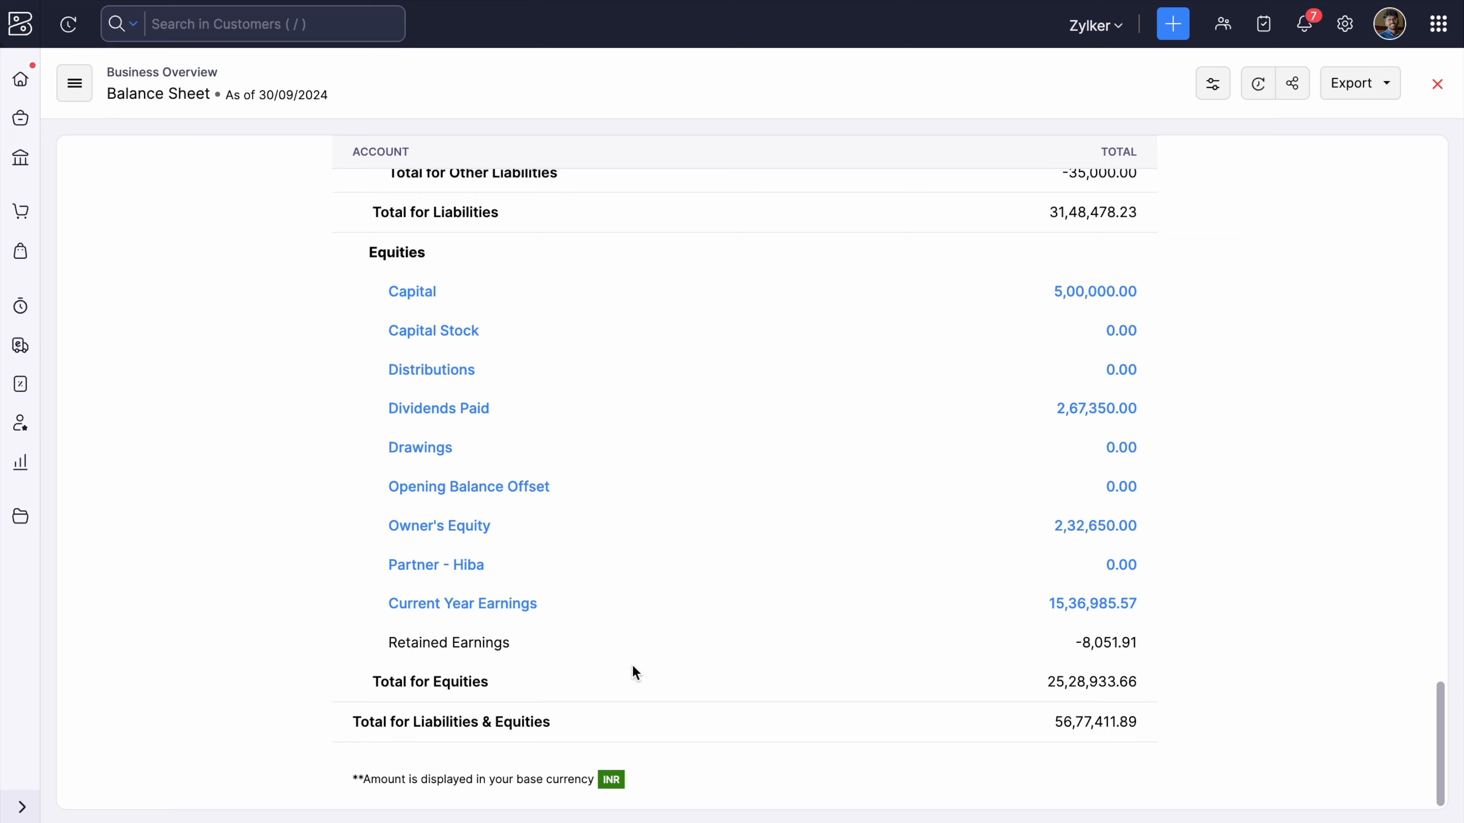
Open the Balance Sheet's Compare With settings and check the options for comparing by period or year.
scroll(633, 666, up, 10)
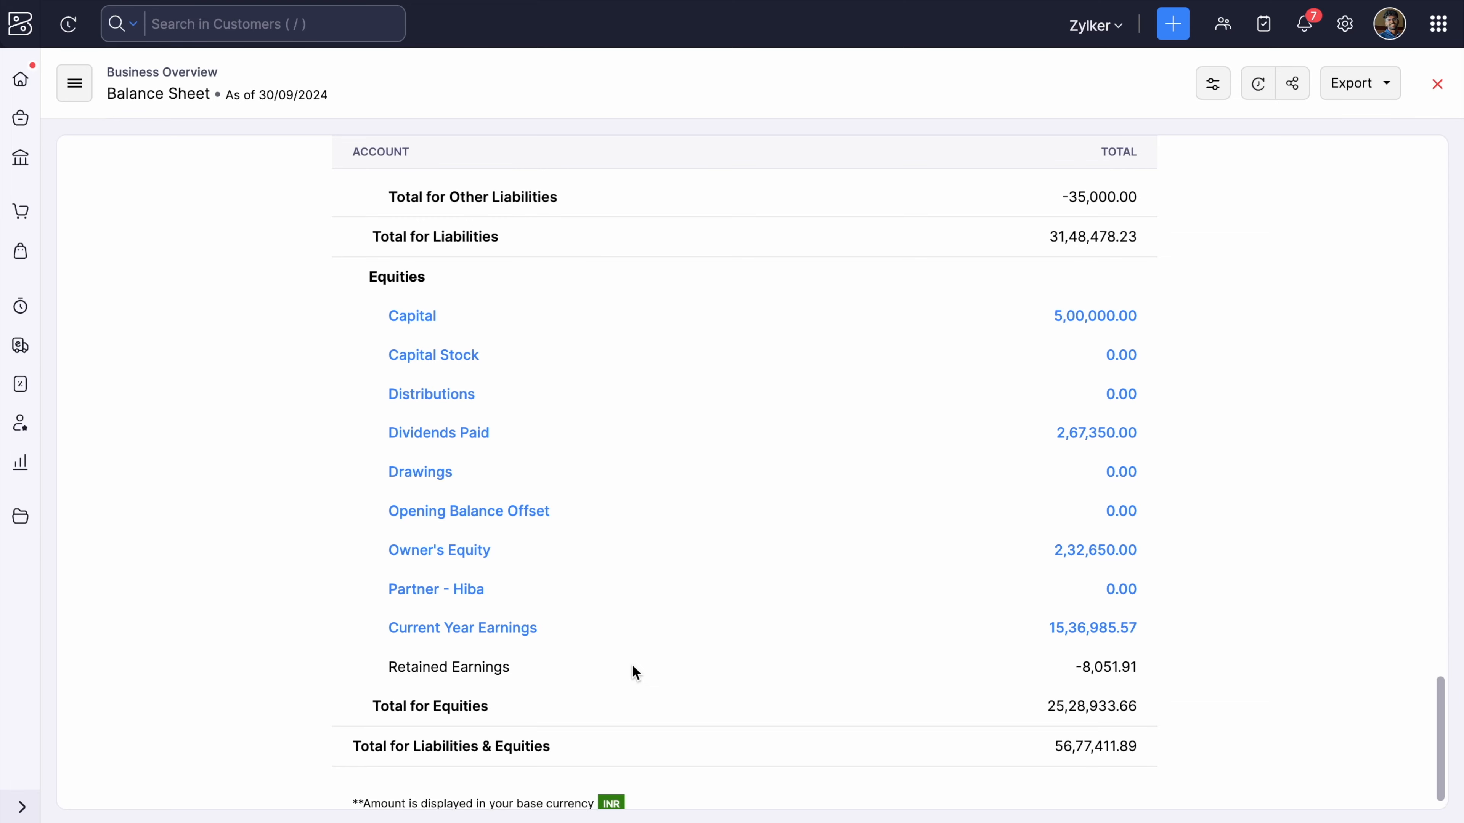
scroll(632, 665, up, 10)
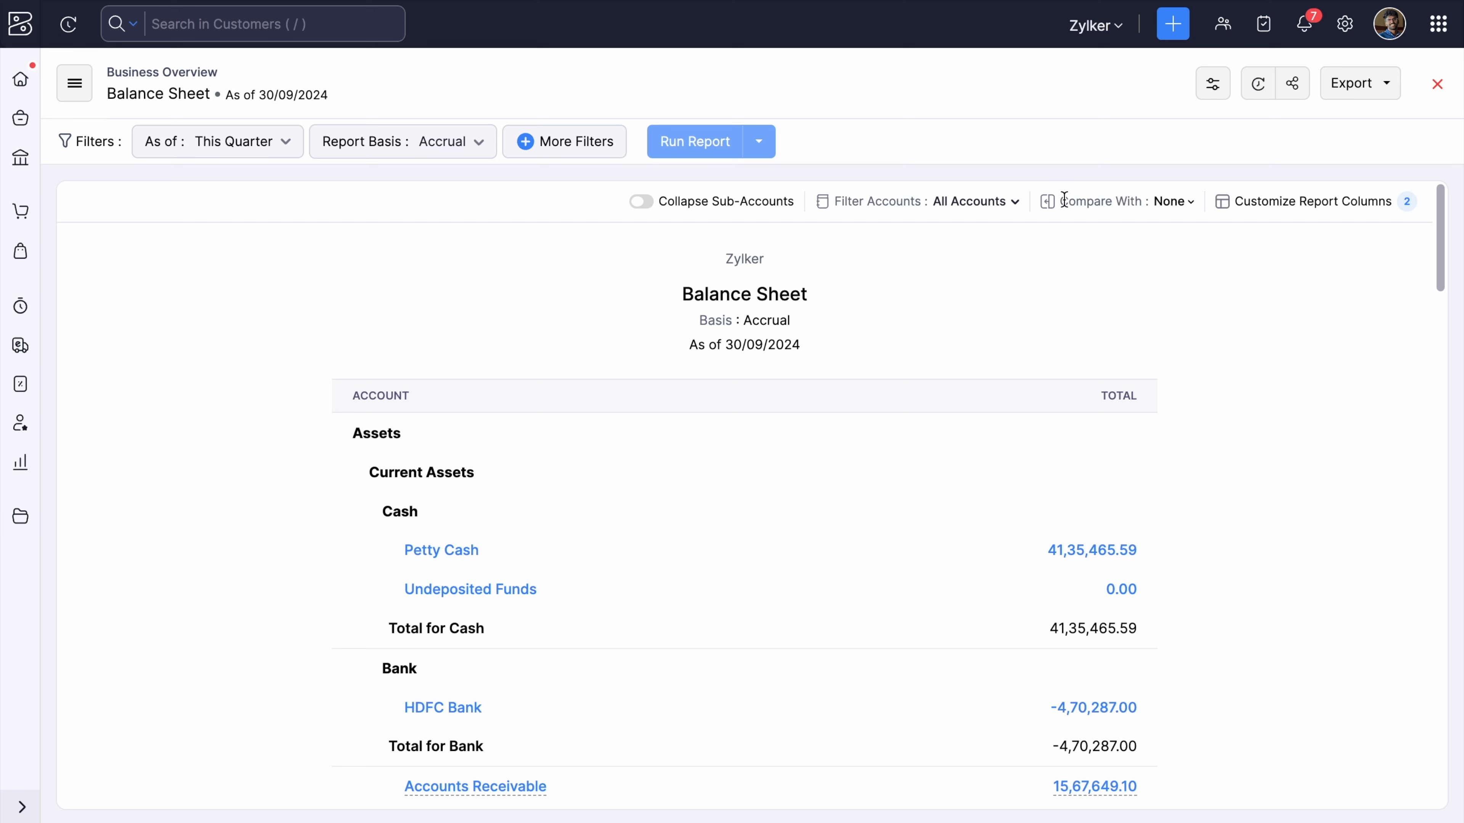
drag(1064, 199, 1141, 215)
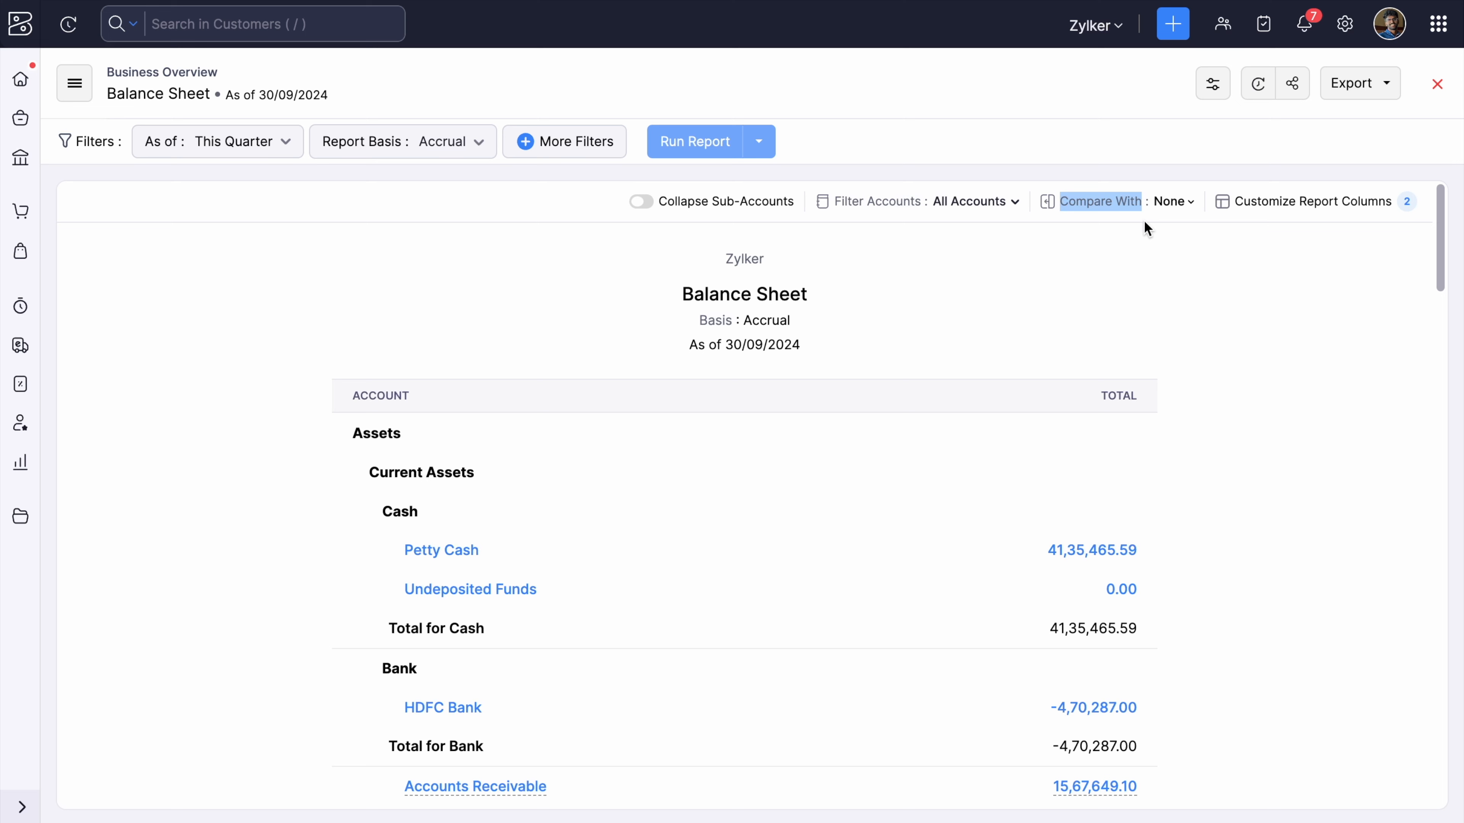
click(1148, 229)
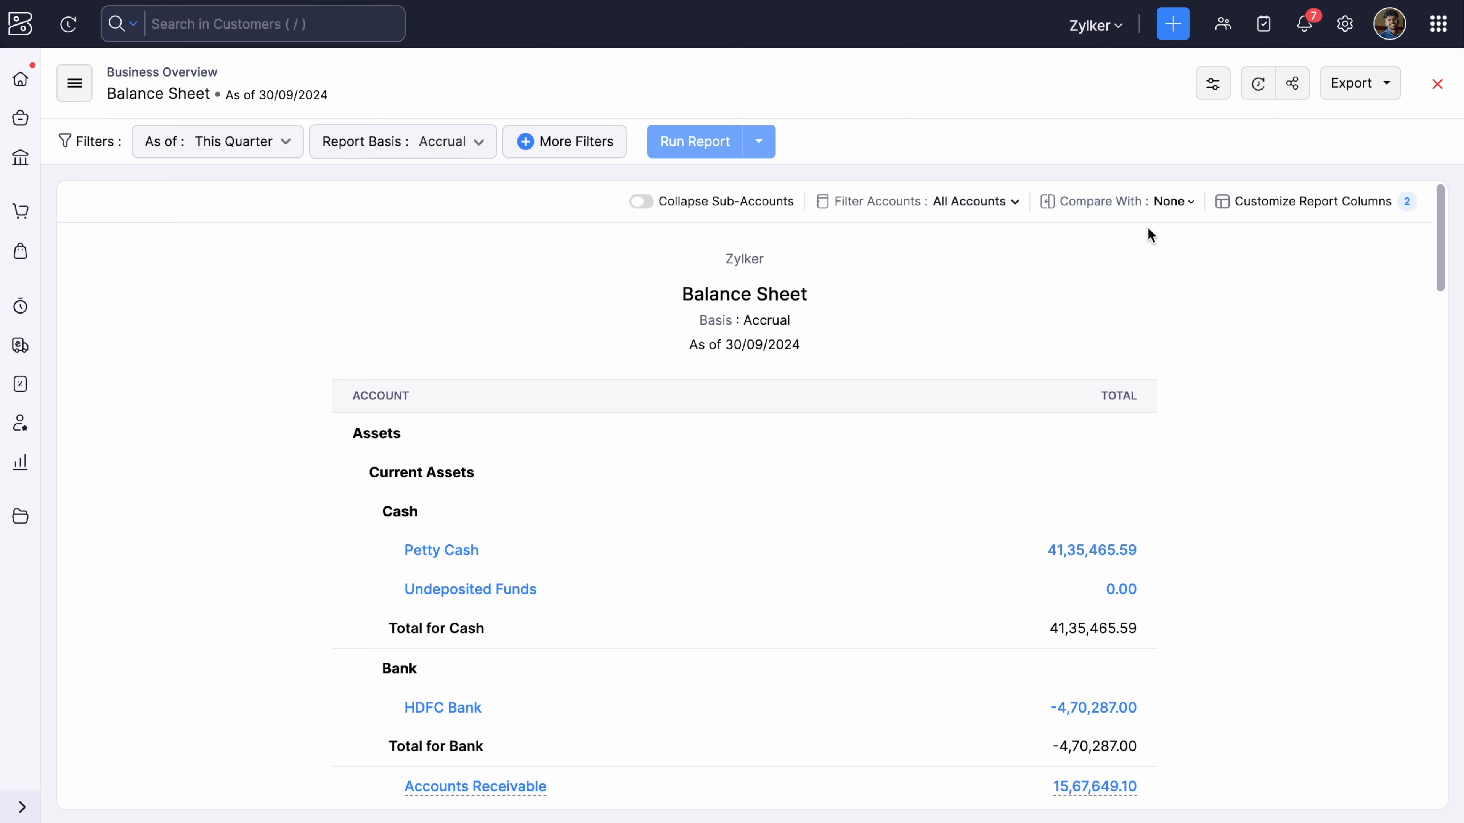
click(1185, 208)
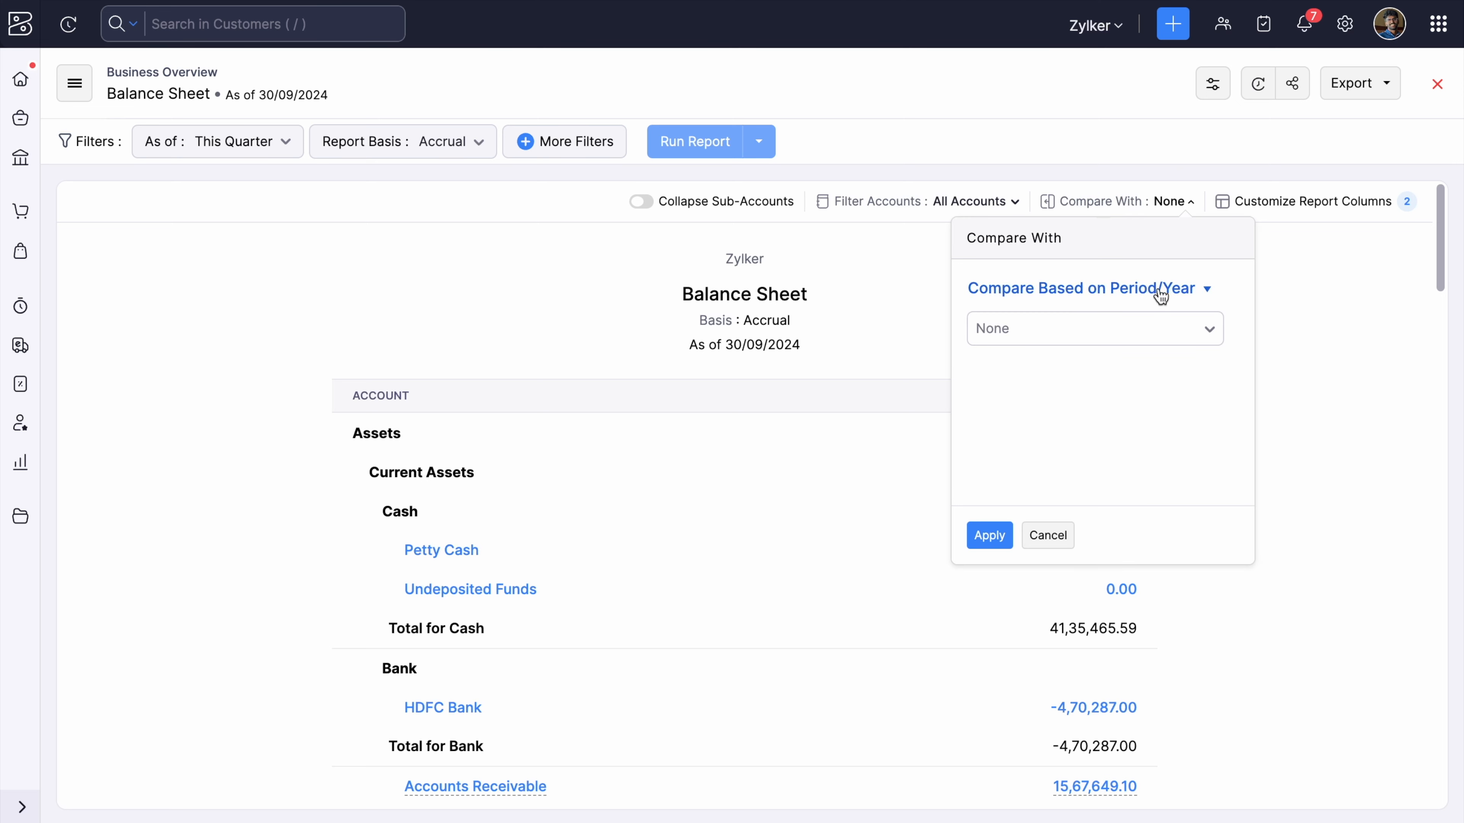
click(1124, 329)
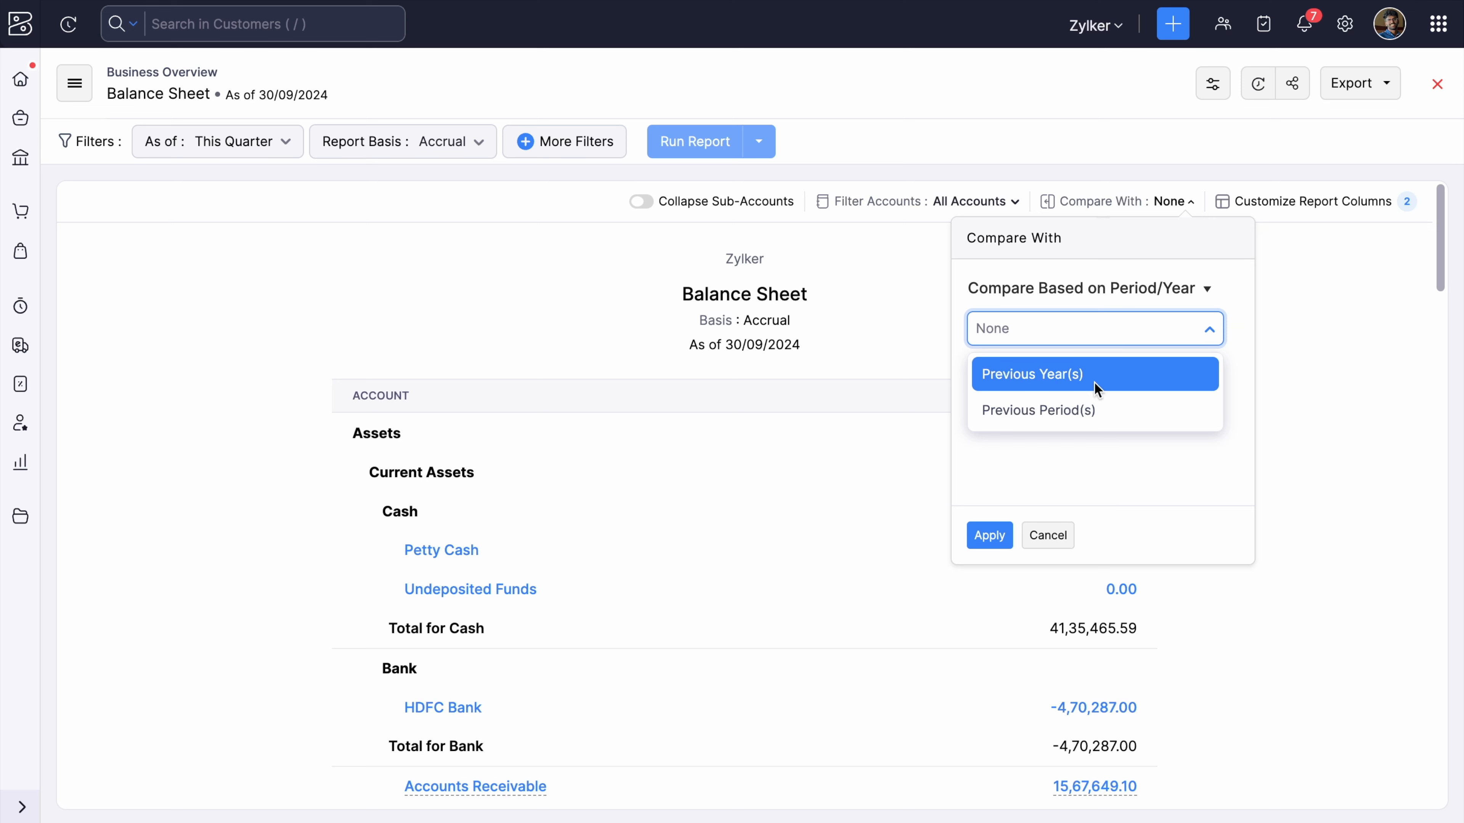
click(1089, 442)
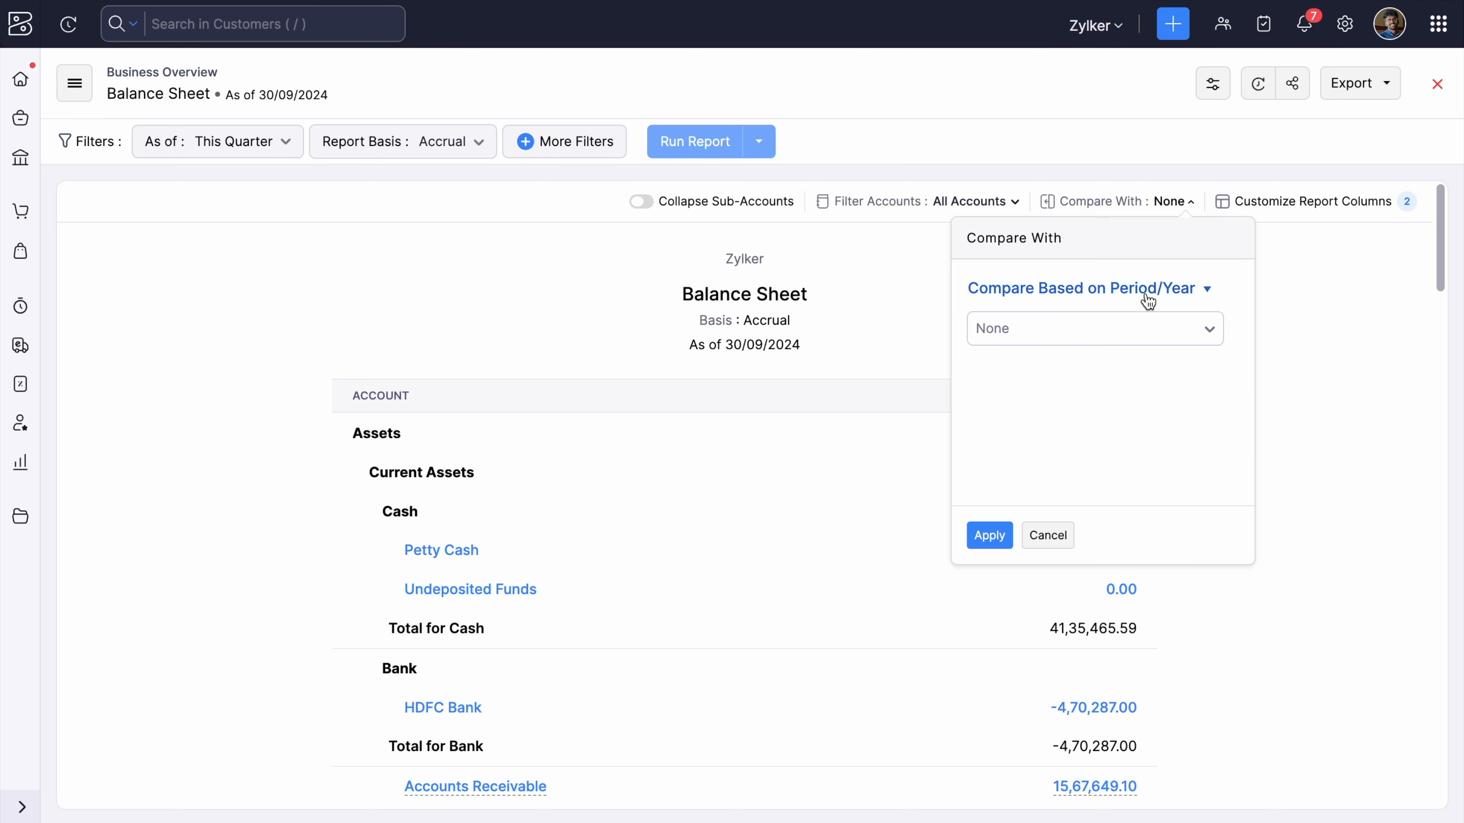
Check the comparison types, view the branches available for Compare Based on Branches, and cancel the comparison.
click(1147, 301)
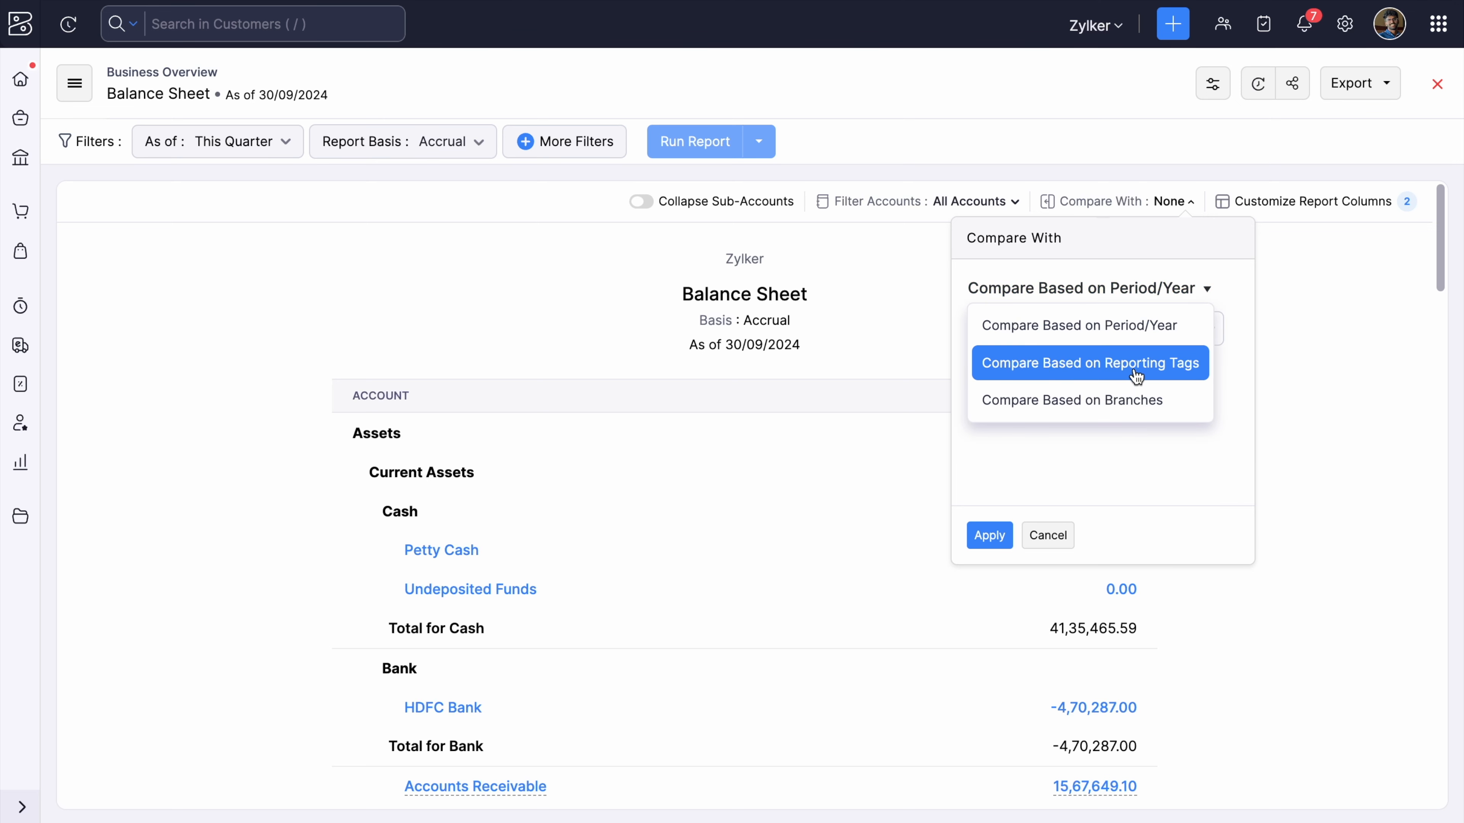
click(1092, 401)
click(1087, 411)
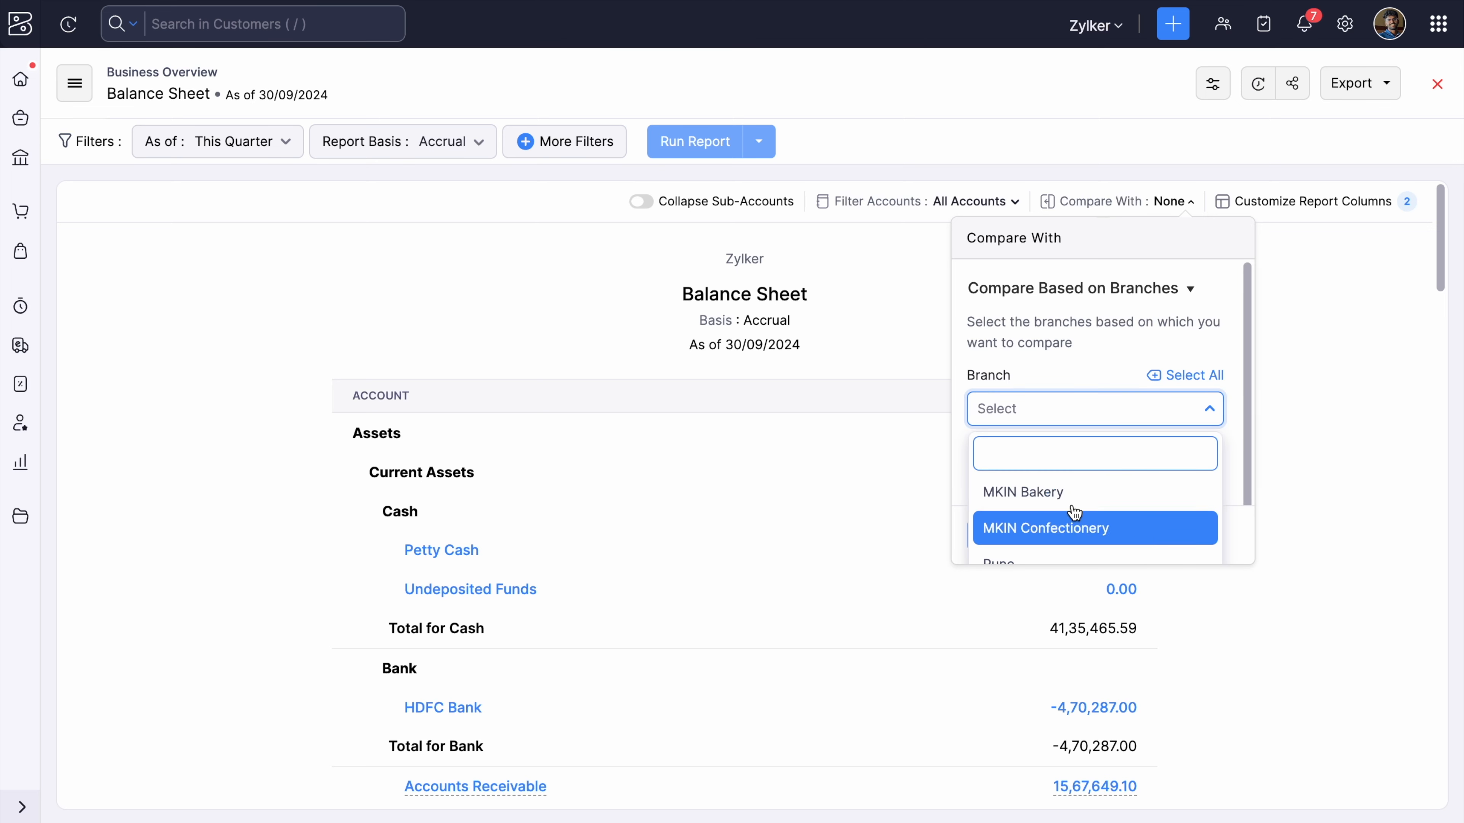
click(1077, 383)
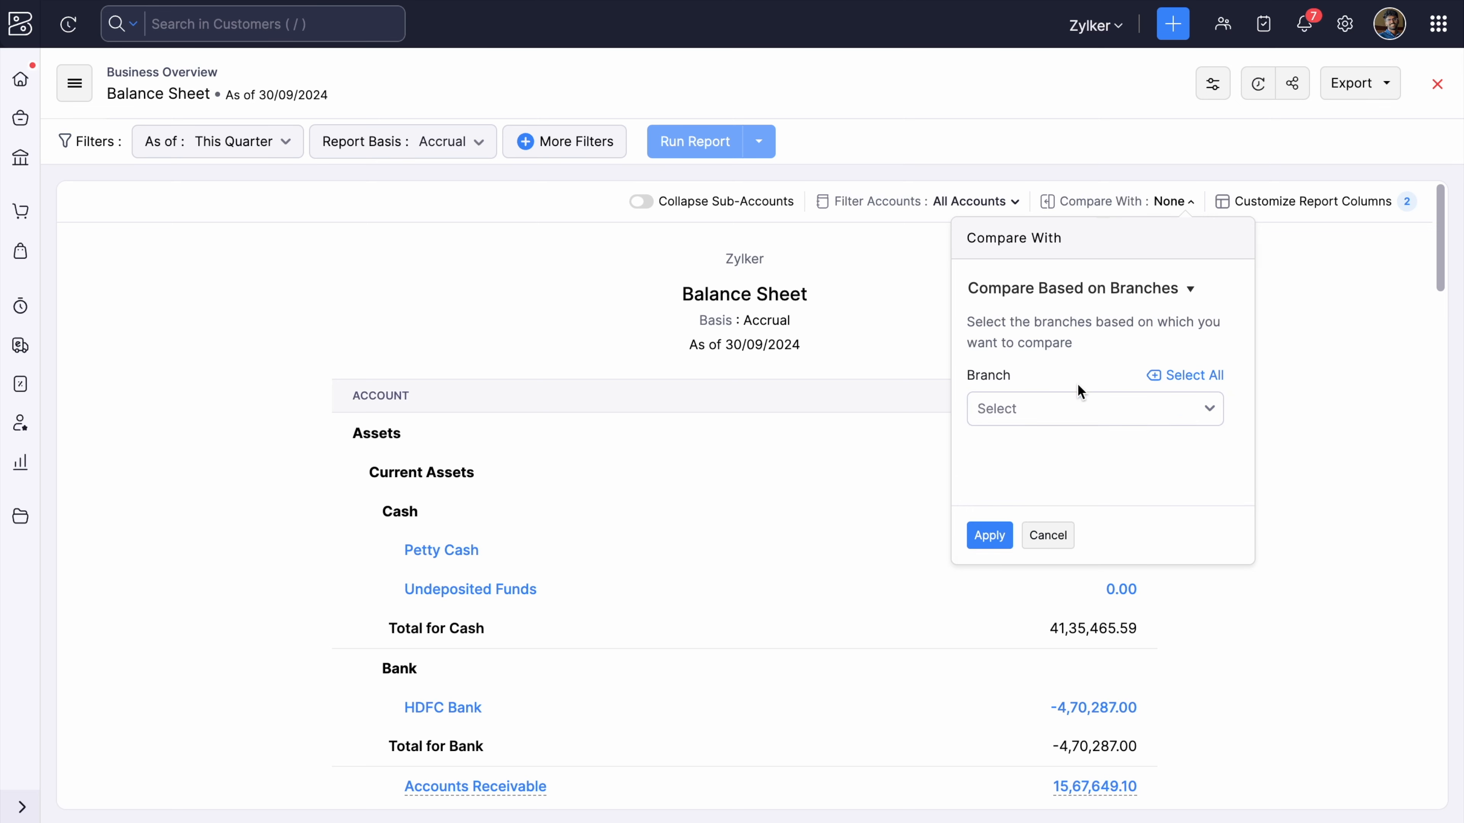
click(1047, 535)
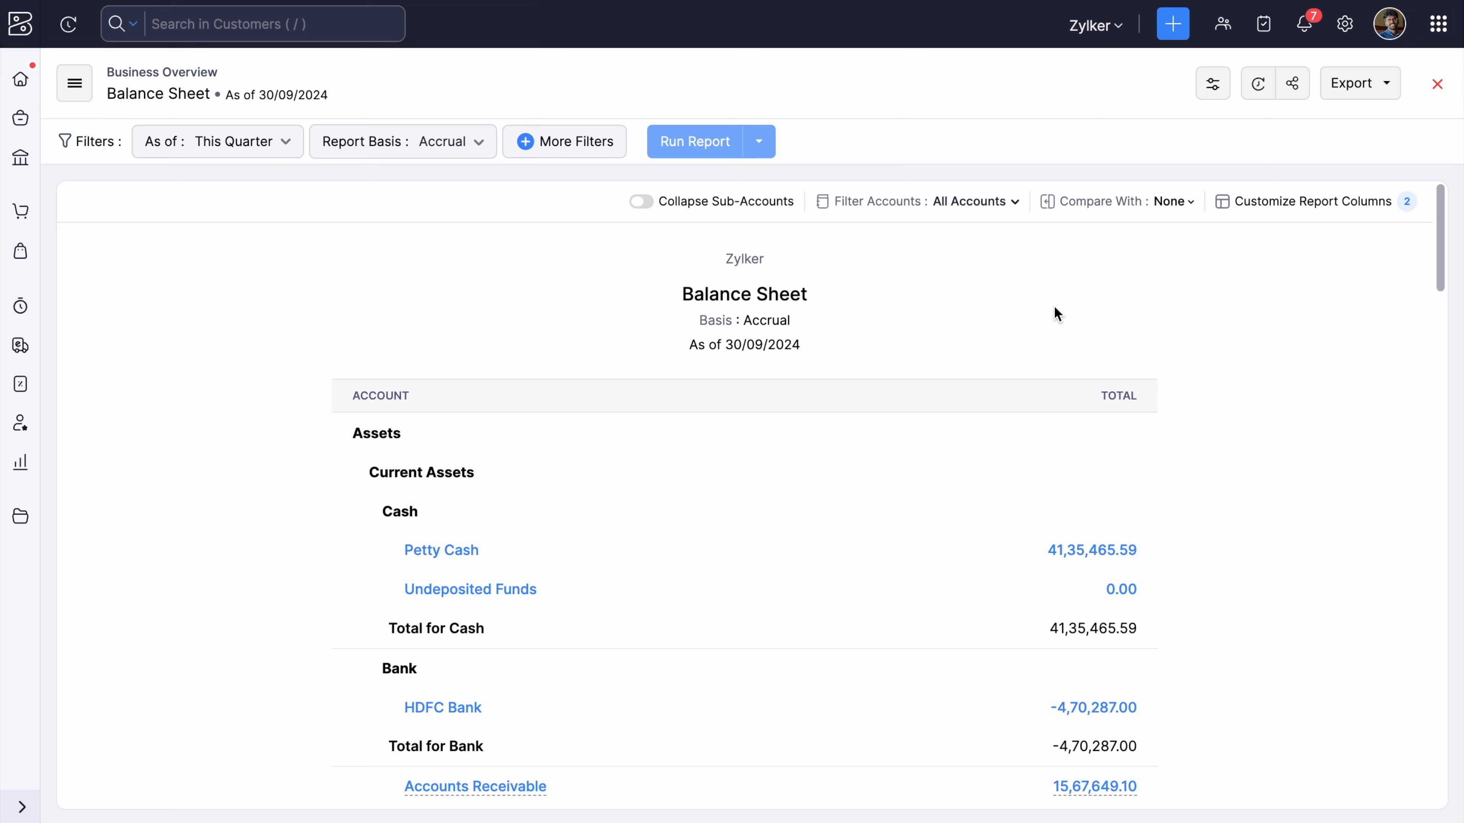
Set the Balance Sheet's report basis to Cash, run the report, and check the basis in its heading.
click(452, 142)
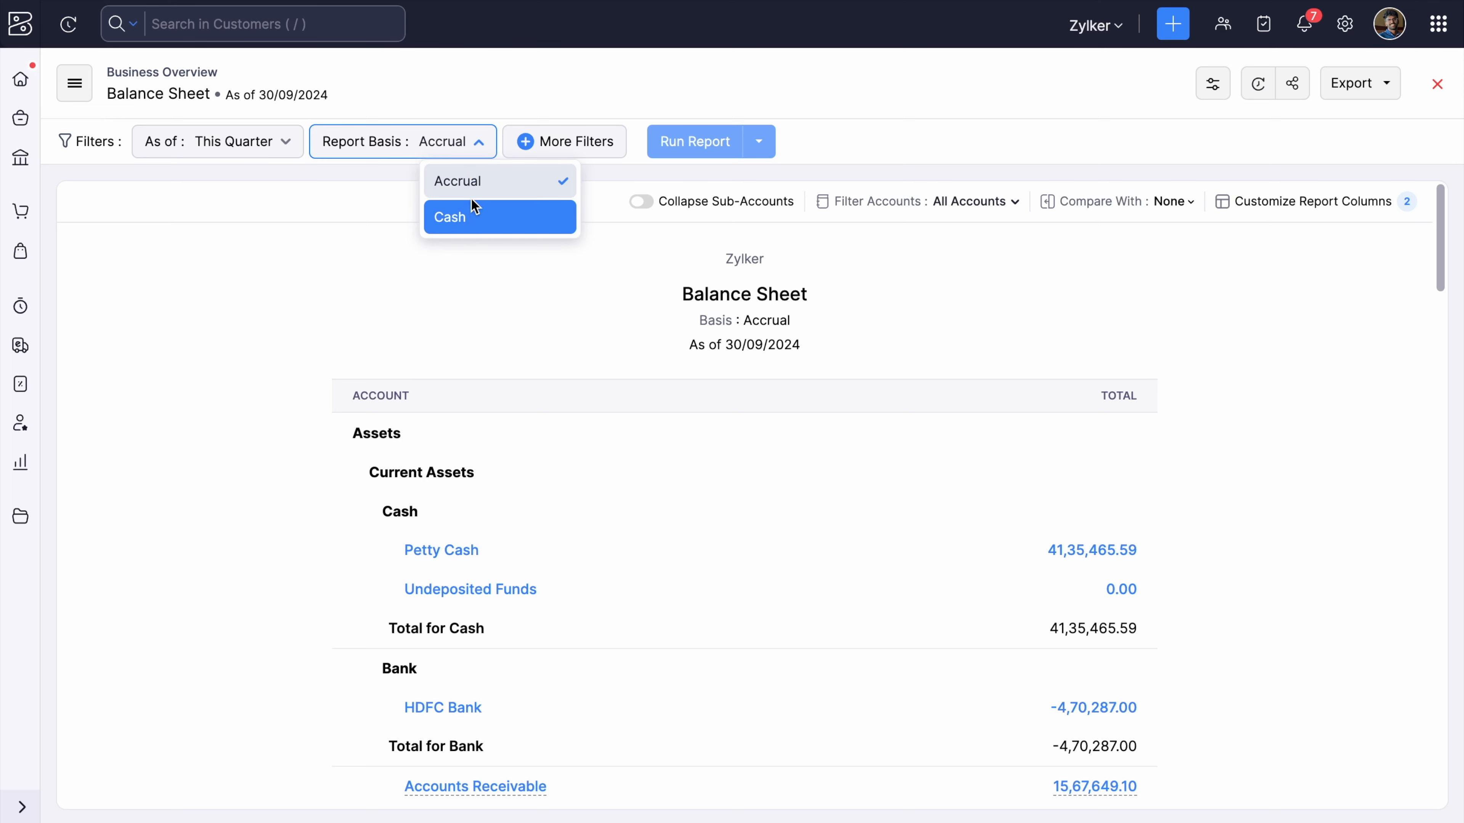
click(472, 218)
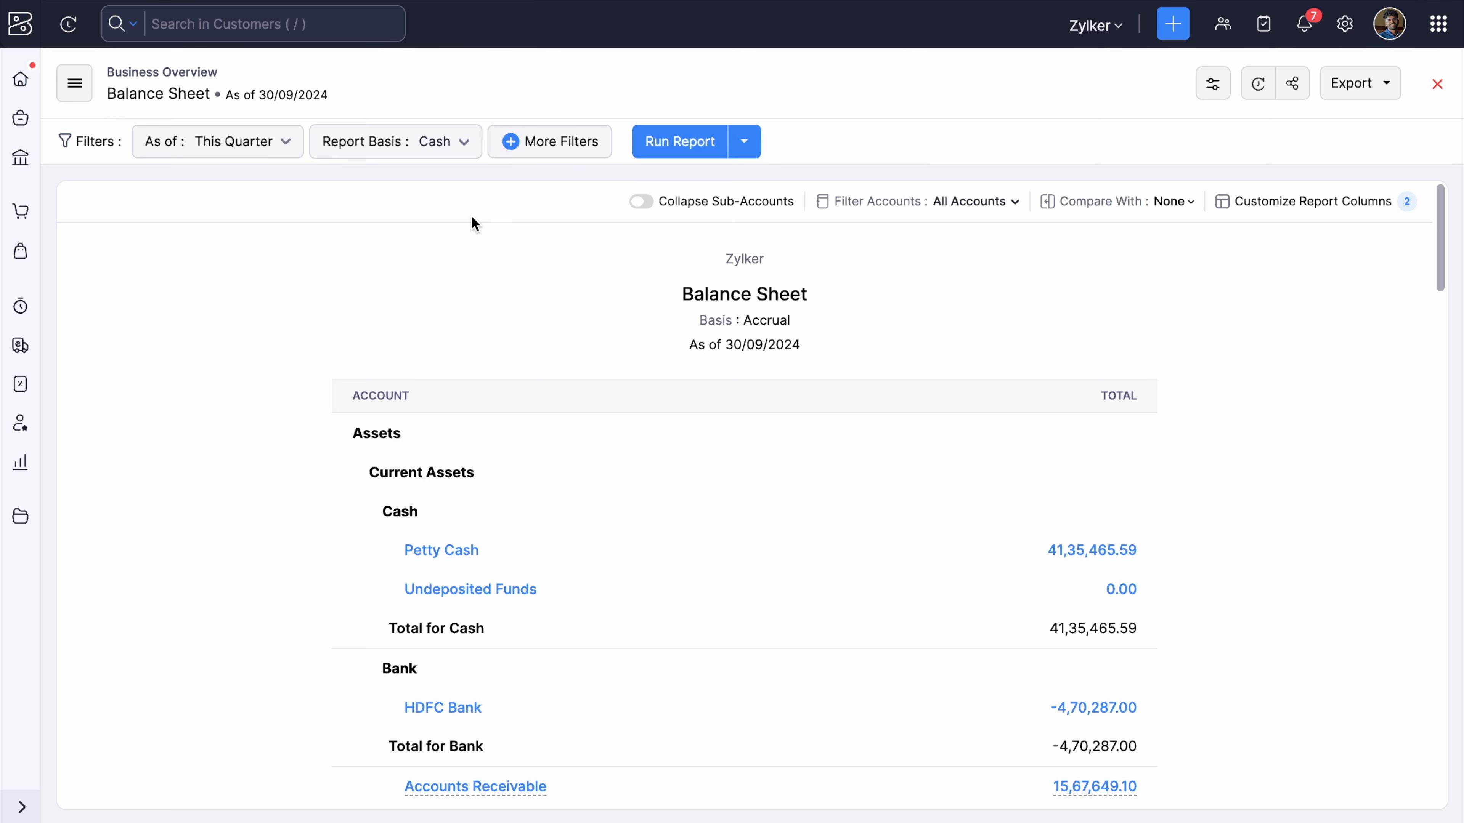
click(656, 154)
drag(752, 321, 801, 329)
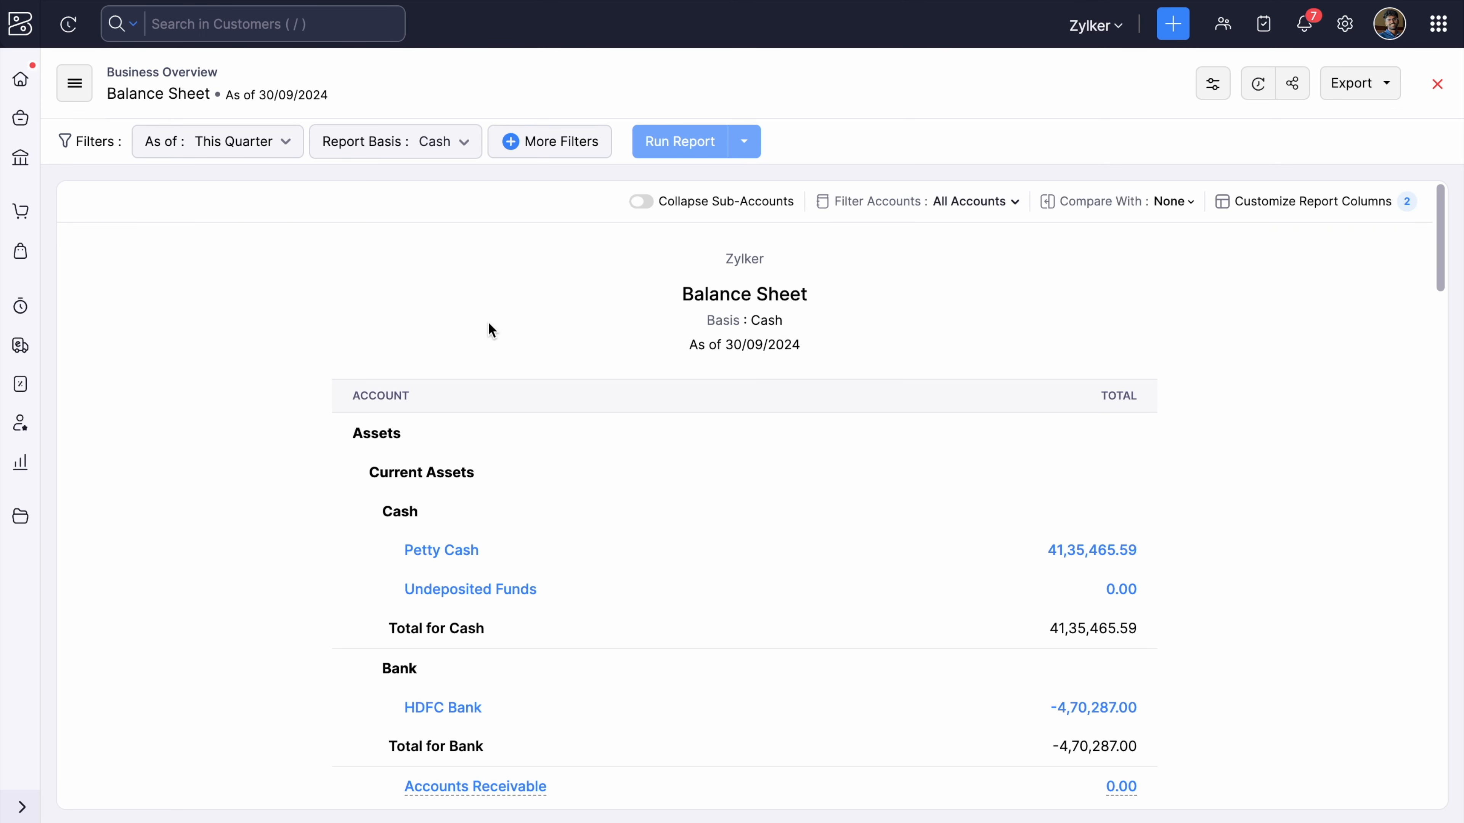
Set the report basis filter back to Accrual and open the Horizontal Balance Sheet report.
click(441, 143)
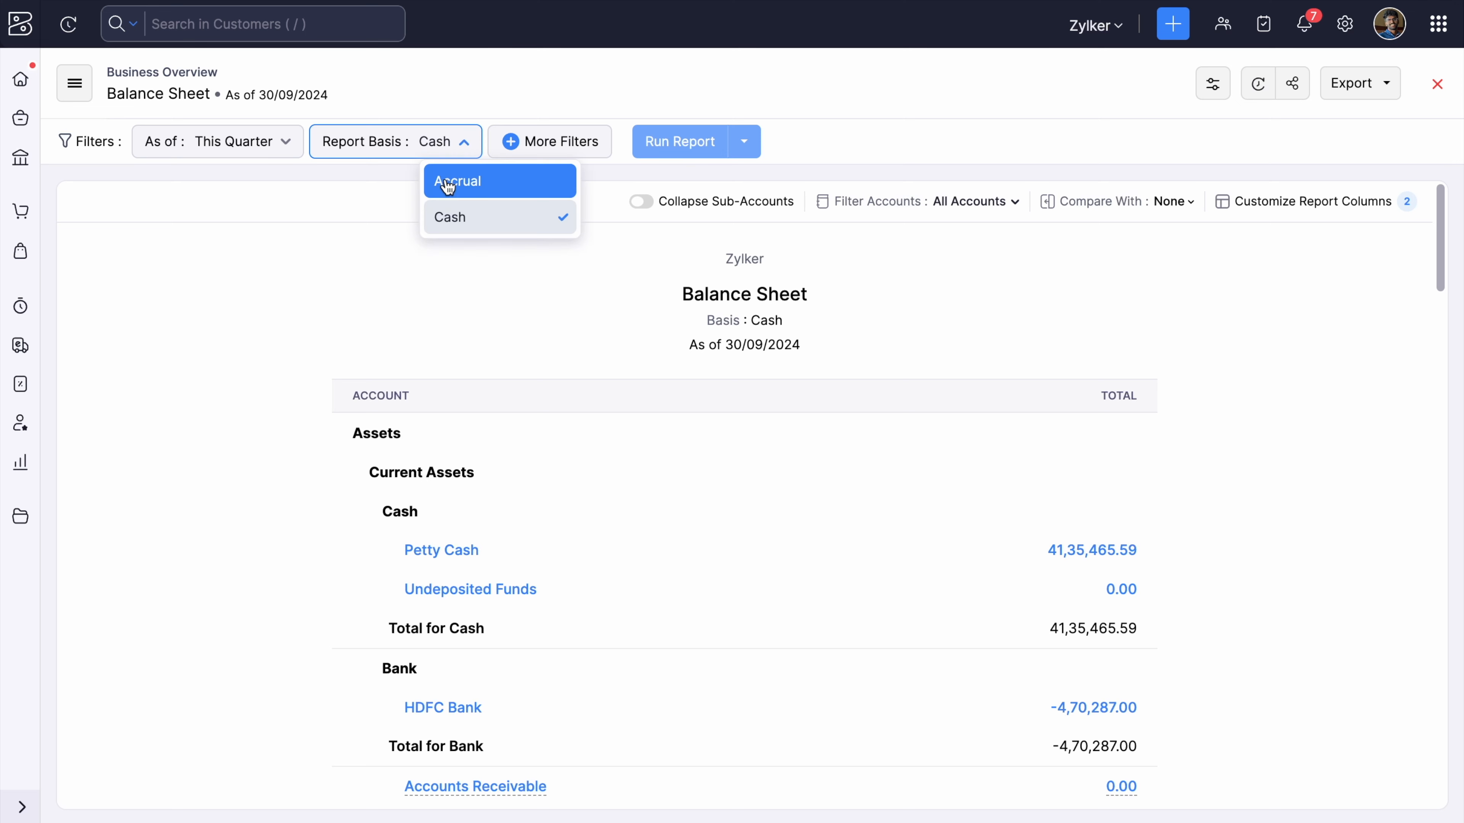
click(448, 183)
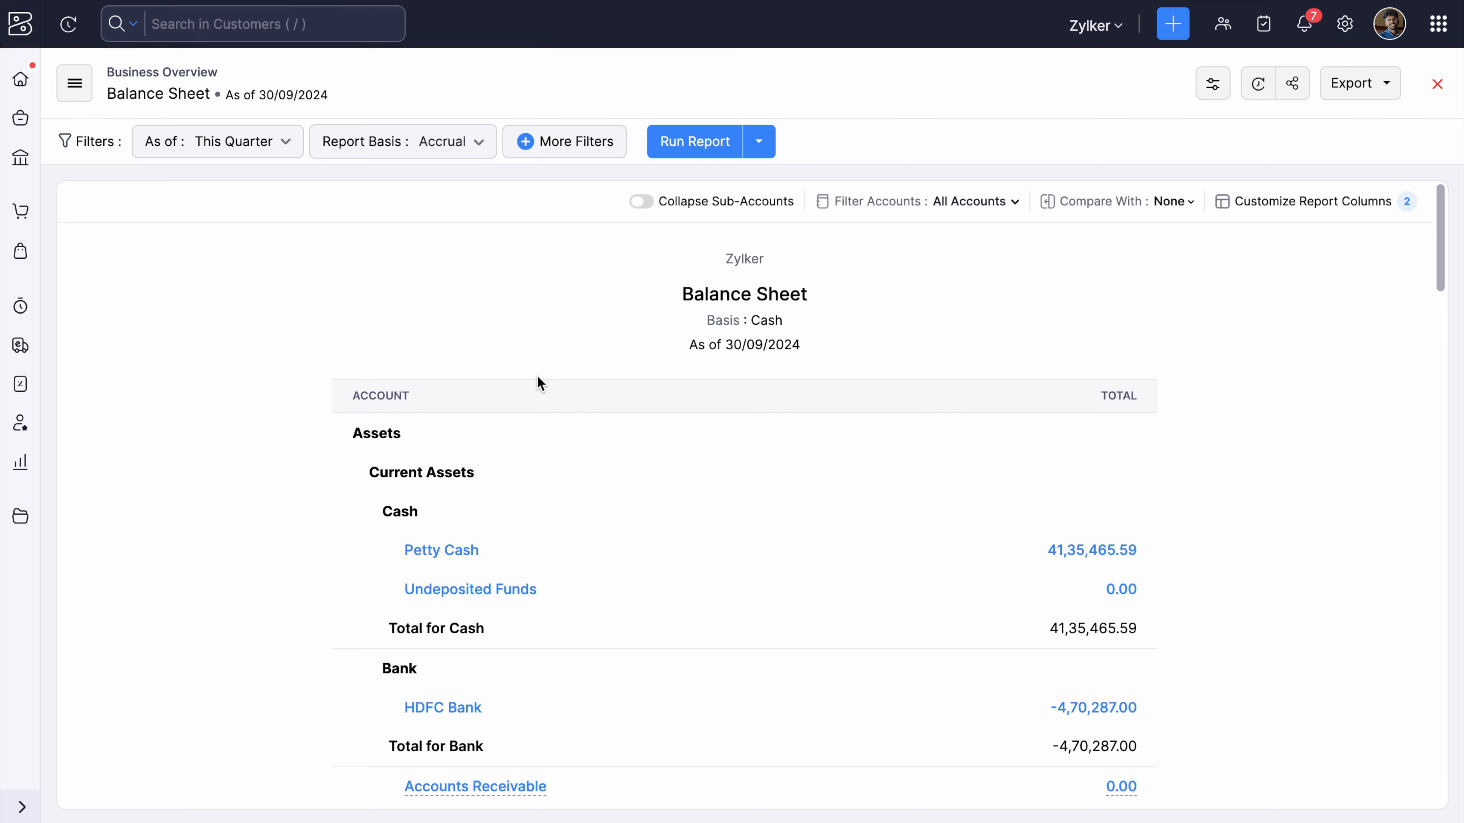
click(88, 90)
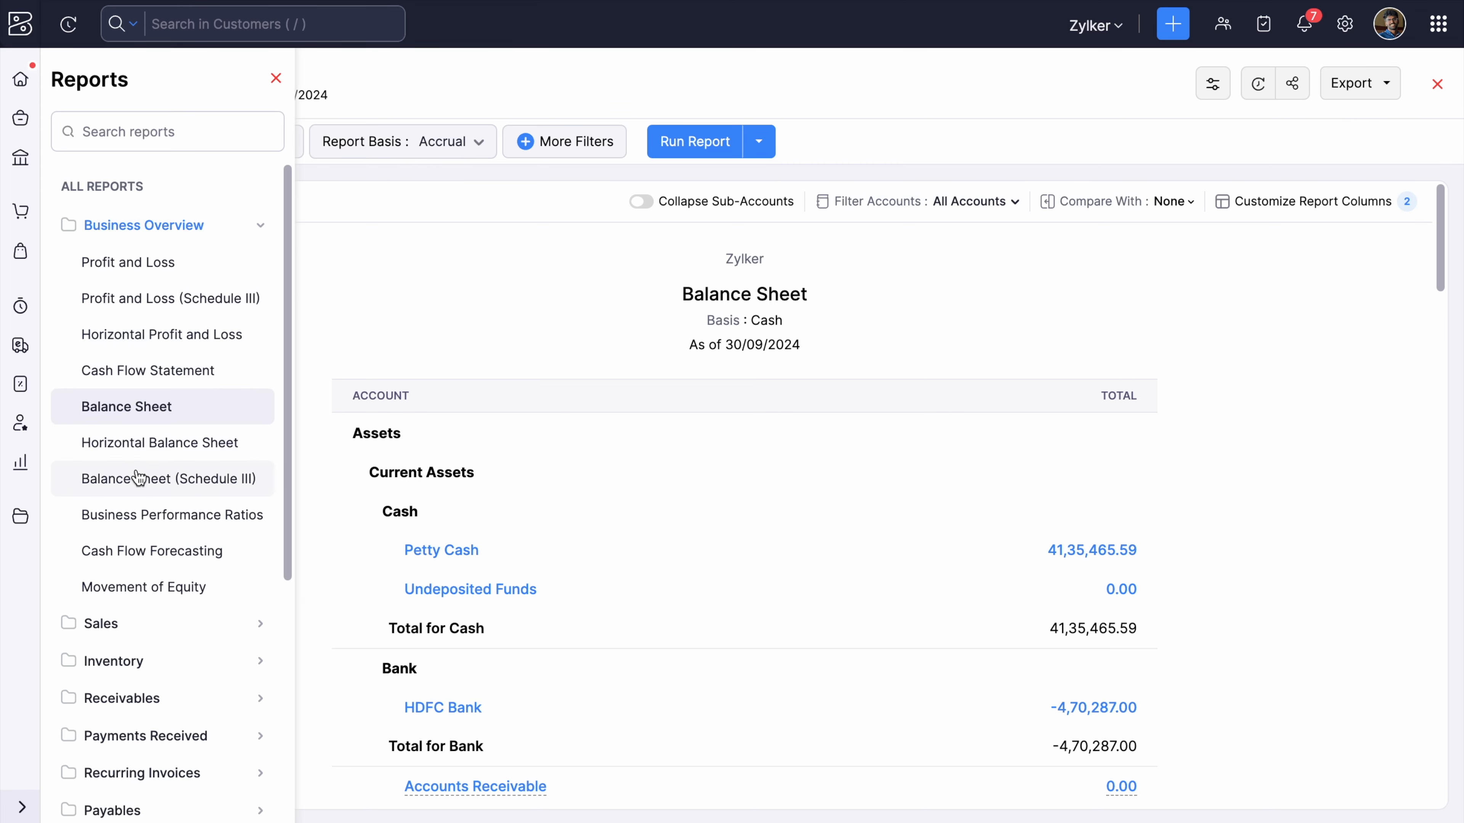
click(137, 455)
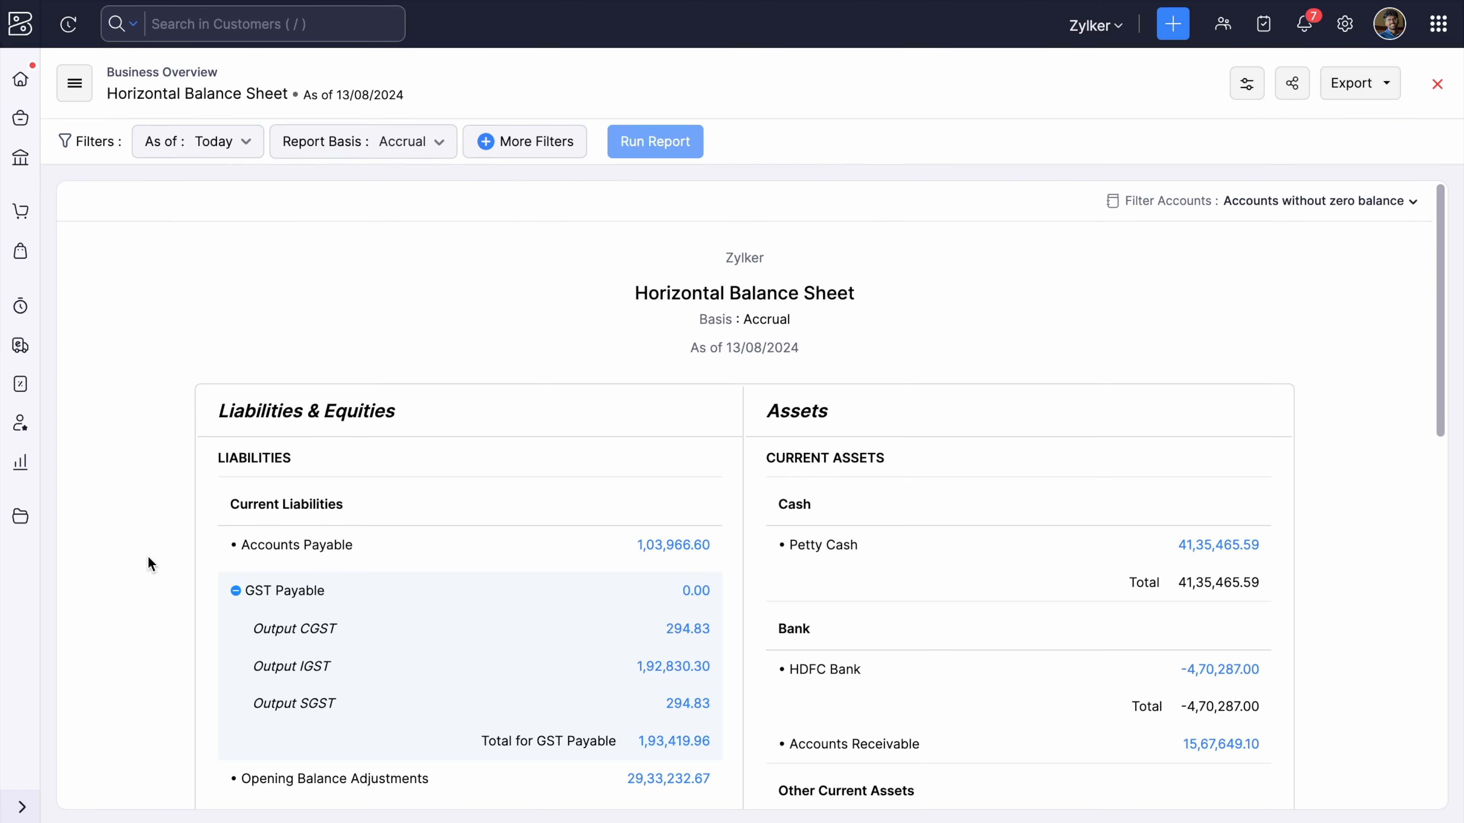
Examine the Horizontal Balance Sheet's side-by-side liabilities, equities and assets down to the totals.
scroll(148, 562, down, 3)
scroll(148, 557, down, 3)
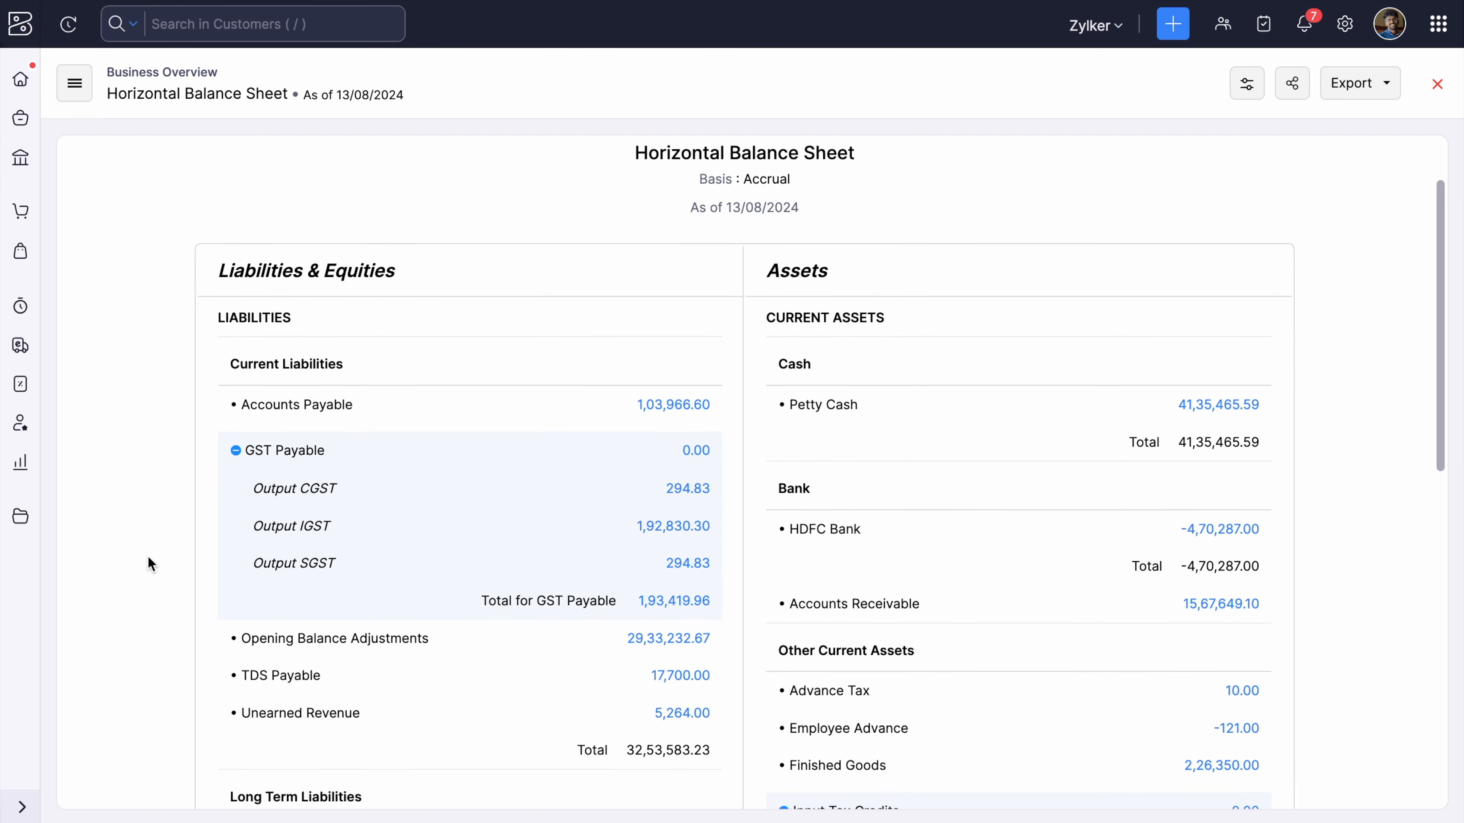
scroll(147, 554, down, 1)
scroll(147, 555, up, 2)
scroll(147, 555, down, 2)
scroll(148, 557, down, 1)
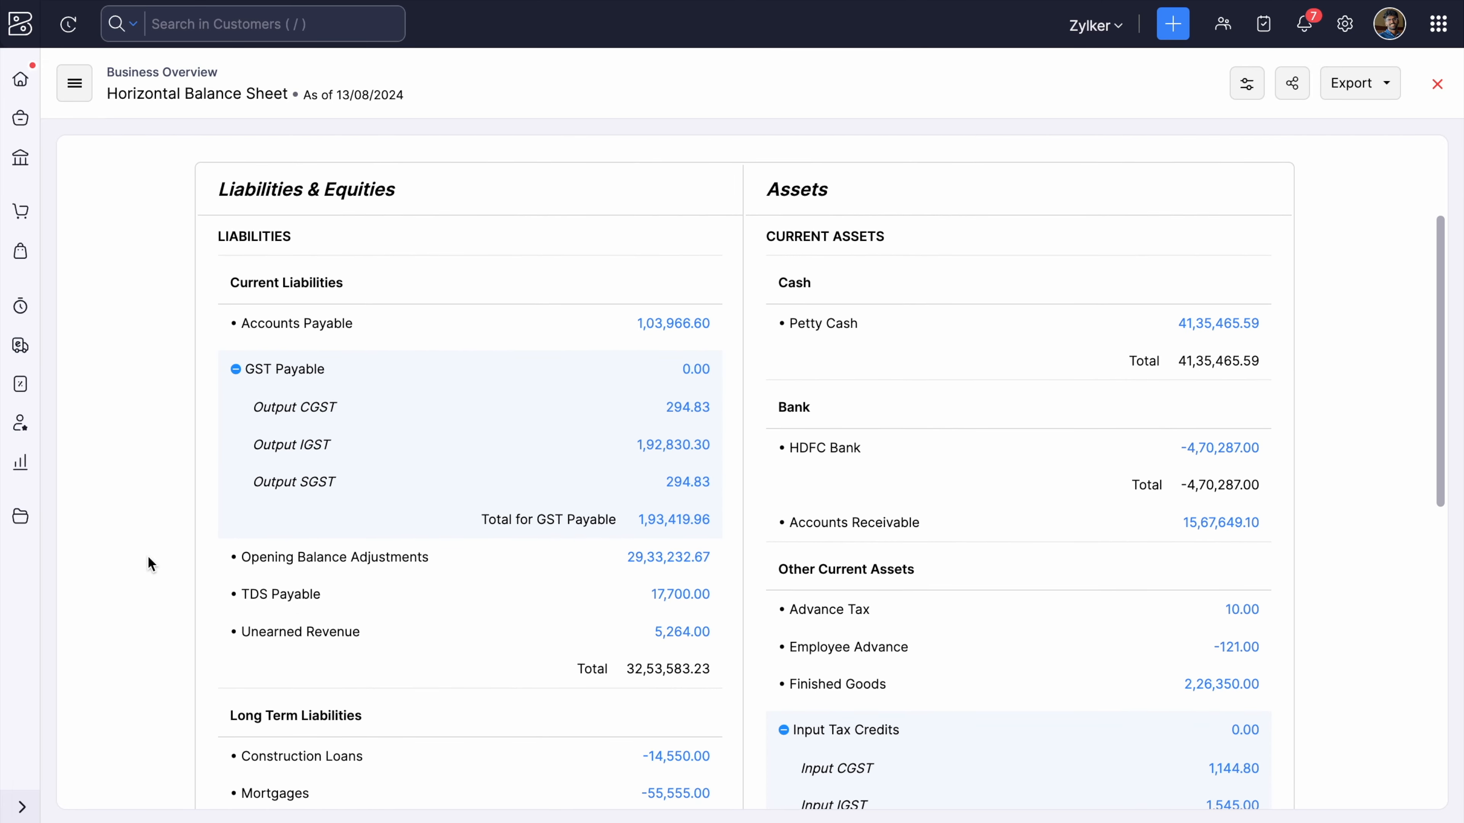
scroll(148, 557, down, 4)
scroll(148, 557, down, 6)
scroll(149, 557, up, 10)
scroll(148, 554, down, 1)
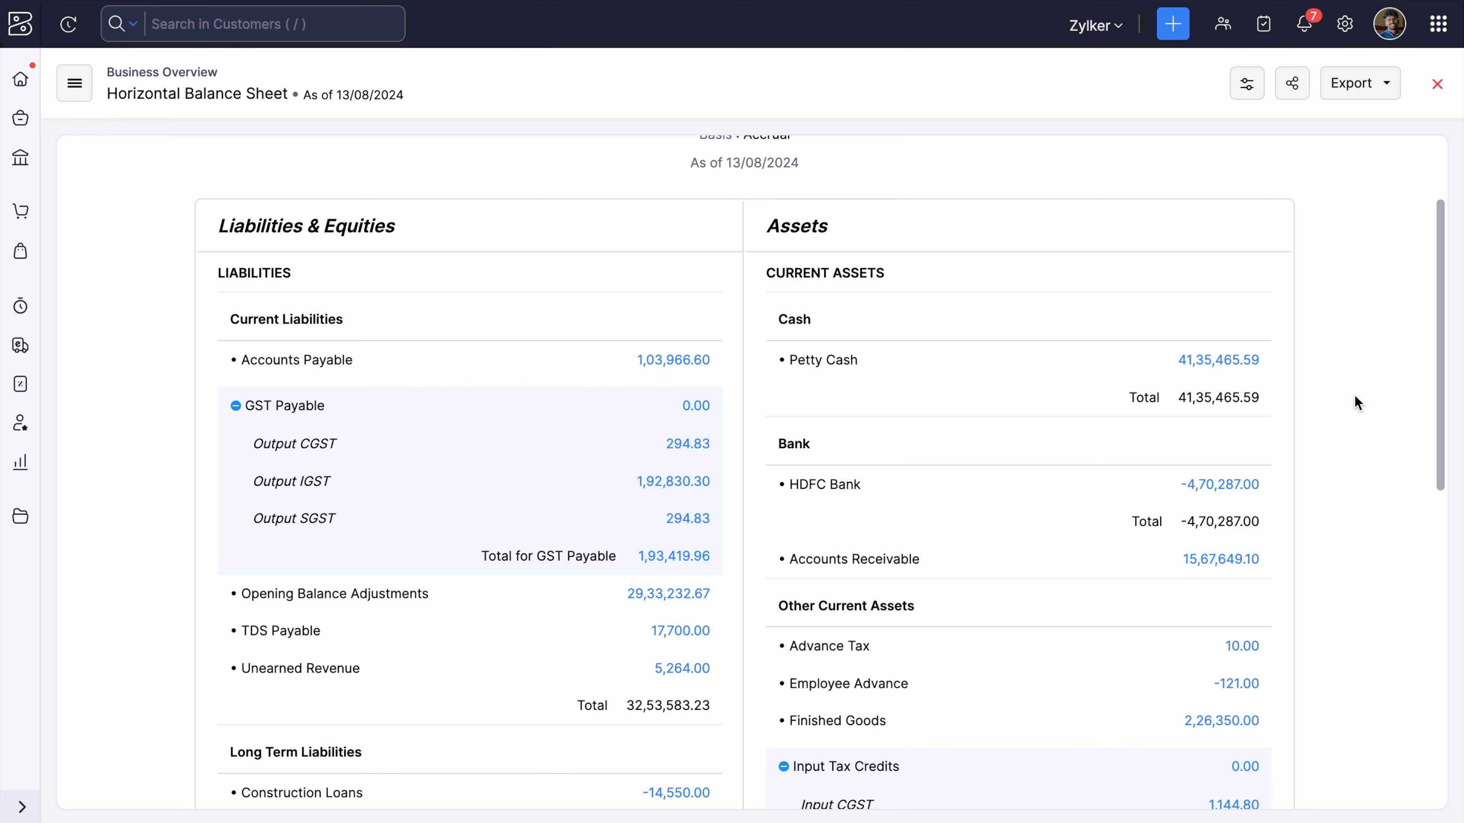
scroll(1355, 396, down, 5)
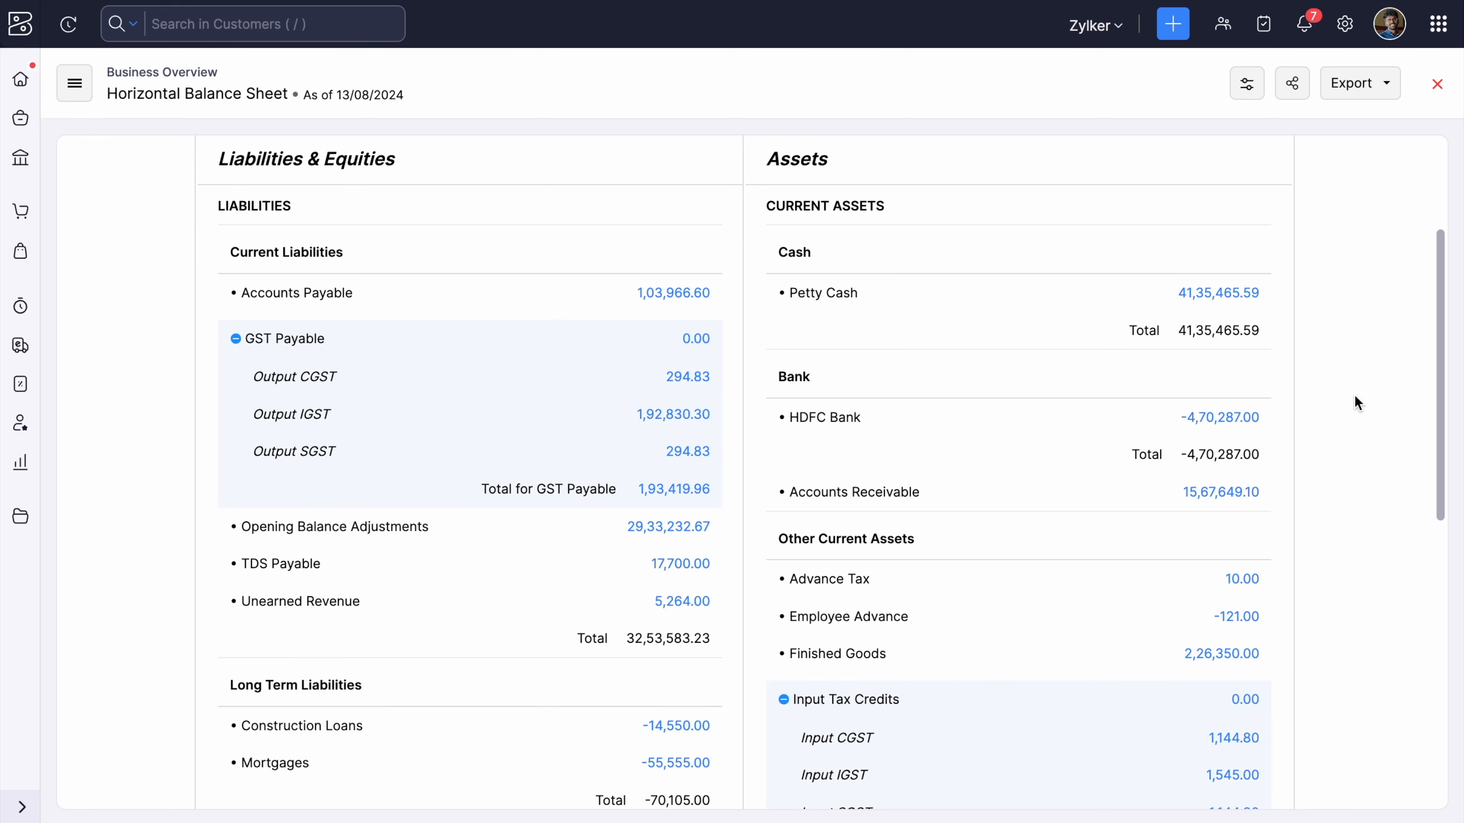
scroll(1355, 396, down, 8)
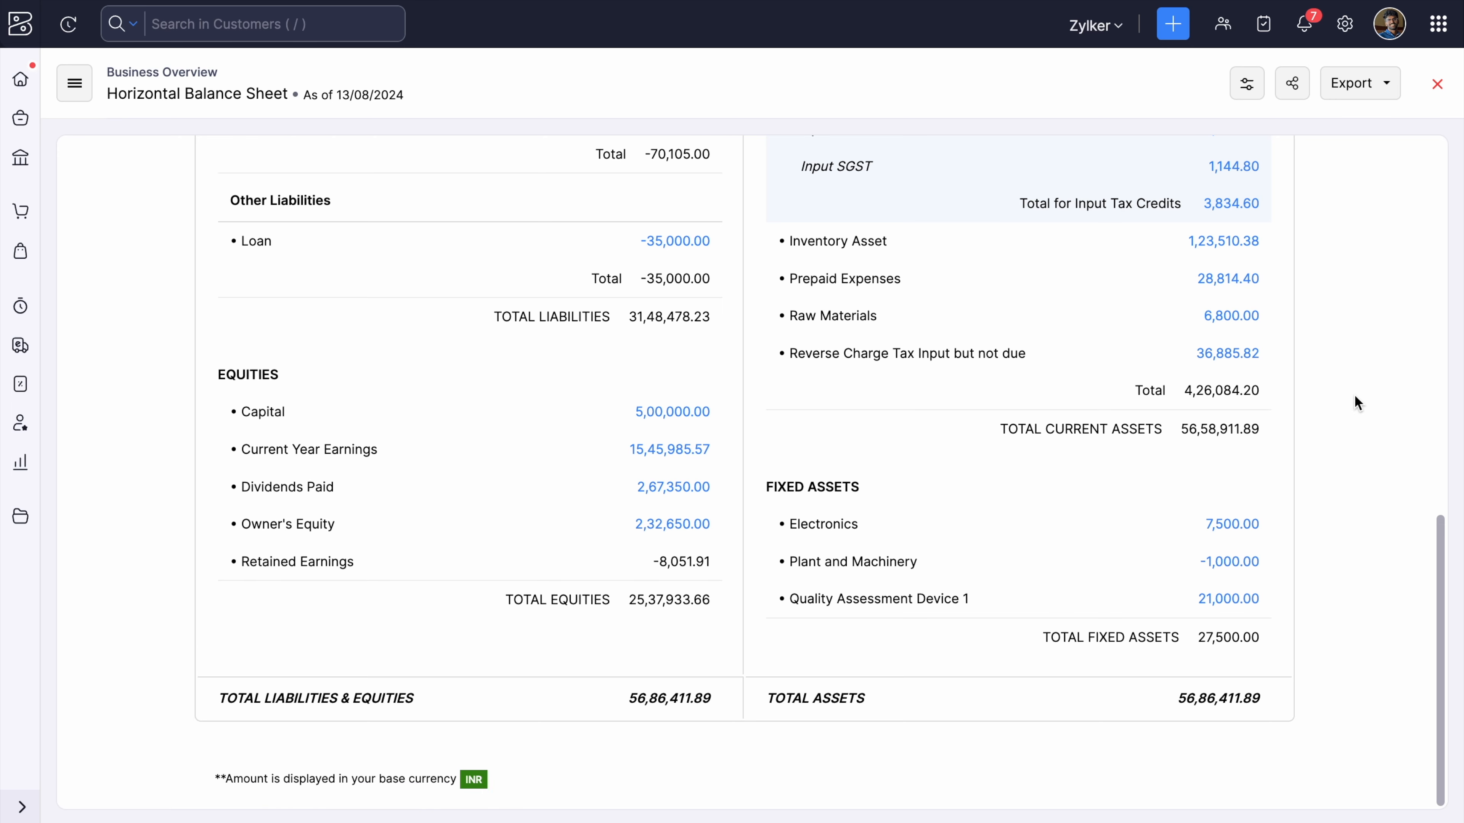
Open the Balance Sheet (Schedule III) report and open its accounts mapping for editing.
click(73, 83)
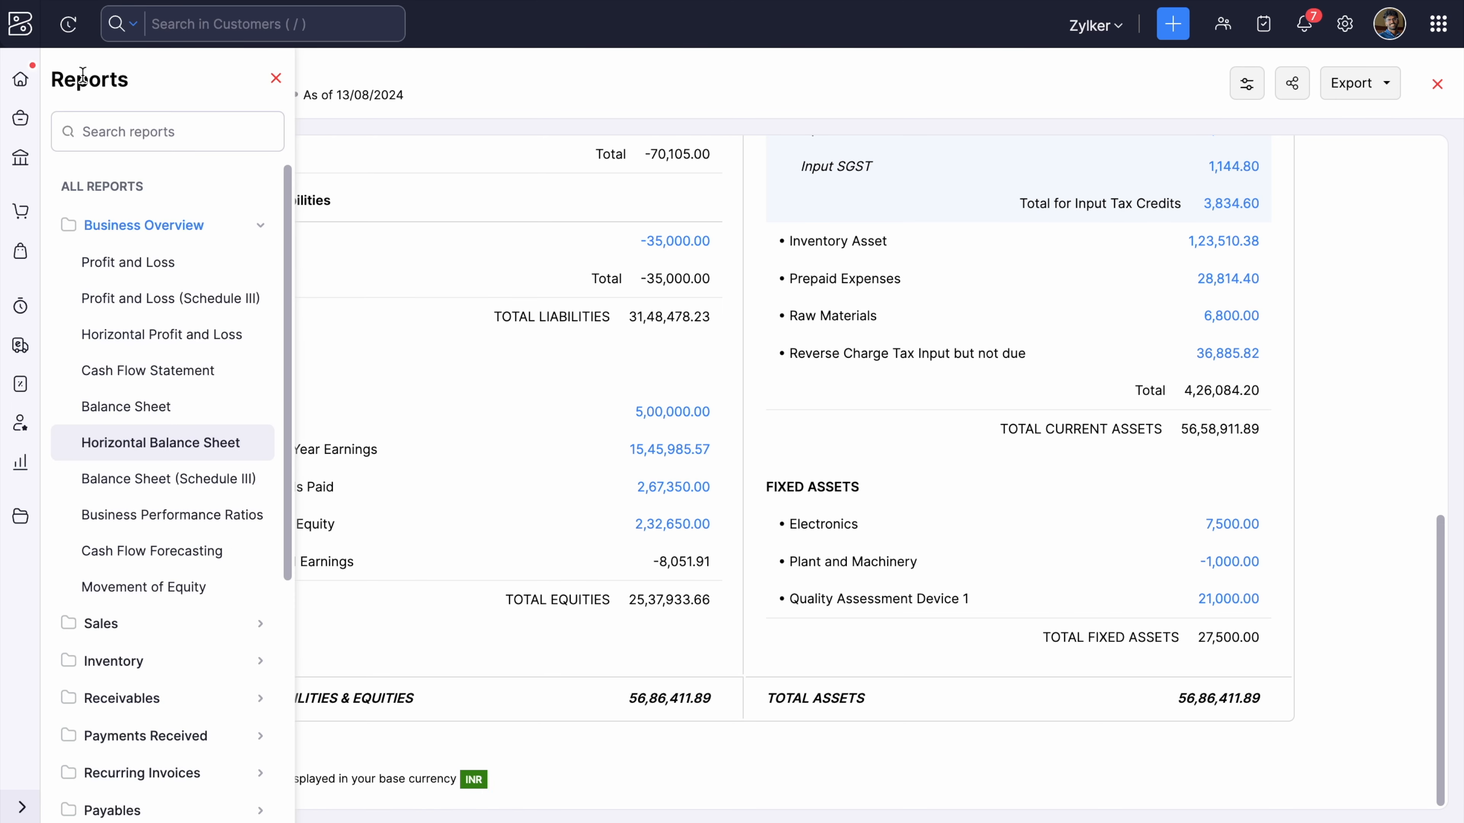
click(244, 478)
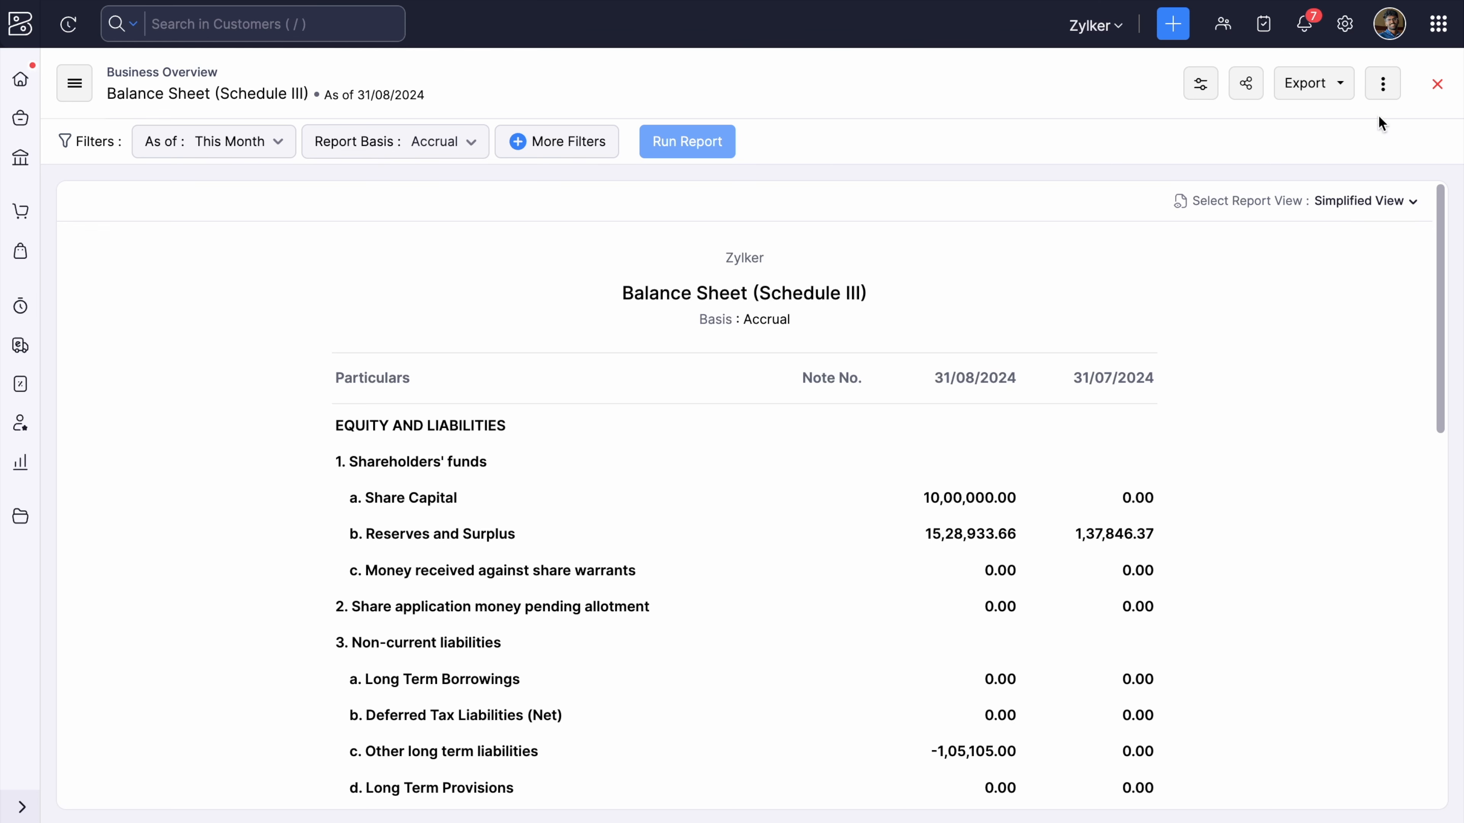
click(1383, 91)
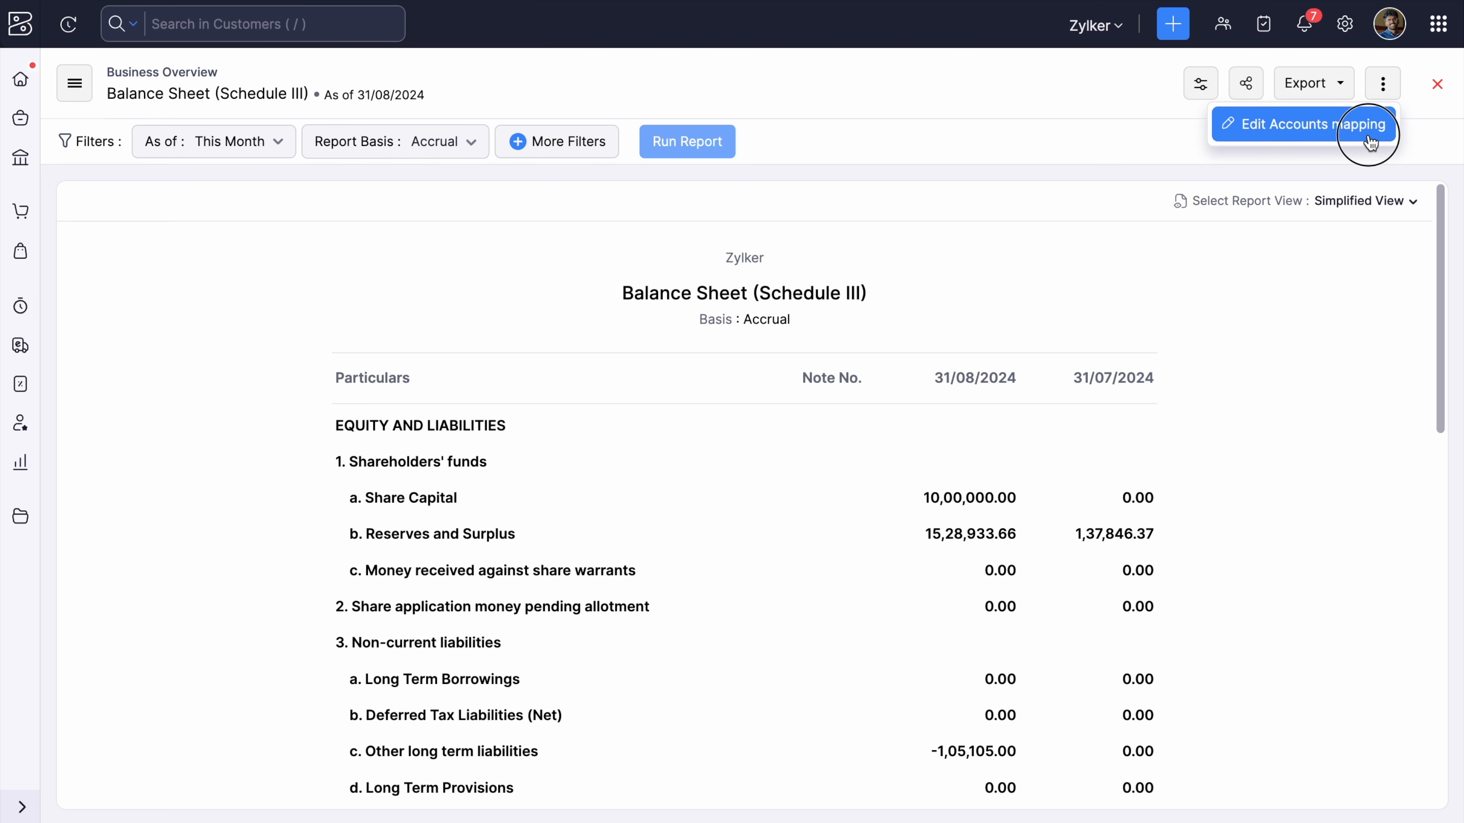
click(1370, 142)
Check the accounts mapped to the shareholders' funds and non-current liabilities lines, and cancel the mapping without saving.
click(701, 446)
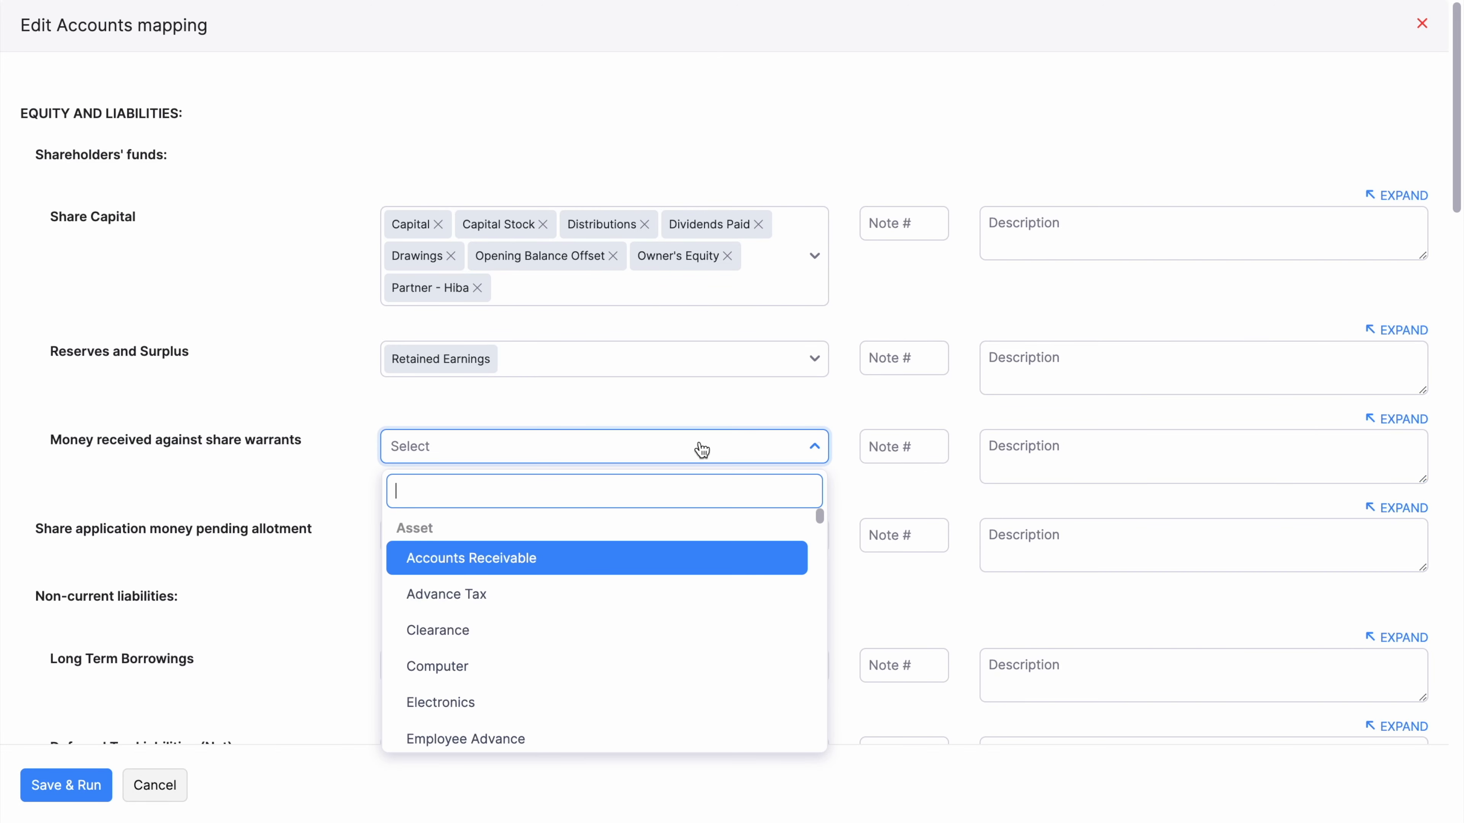
scroll(838, 394, down, 3)
scroll(837, 394, down, 1)
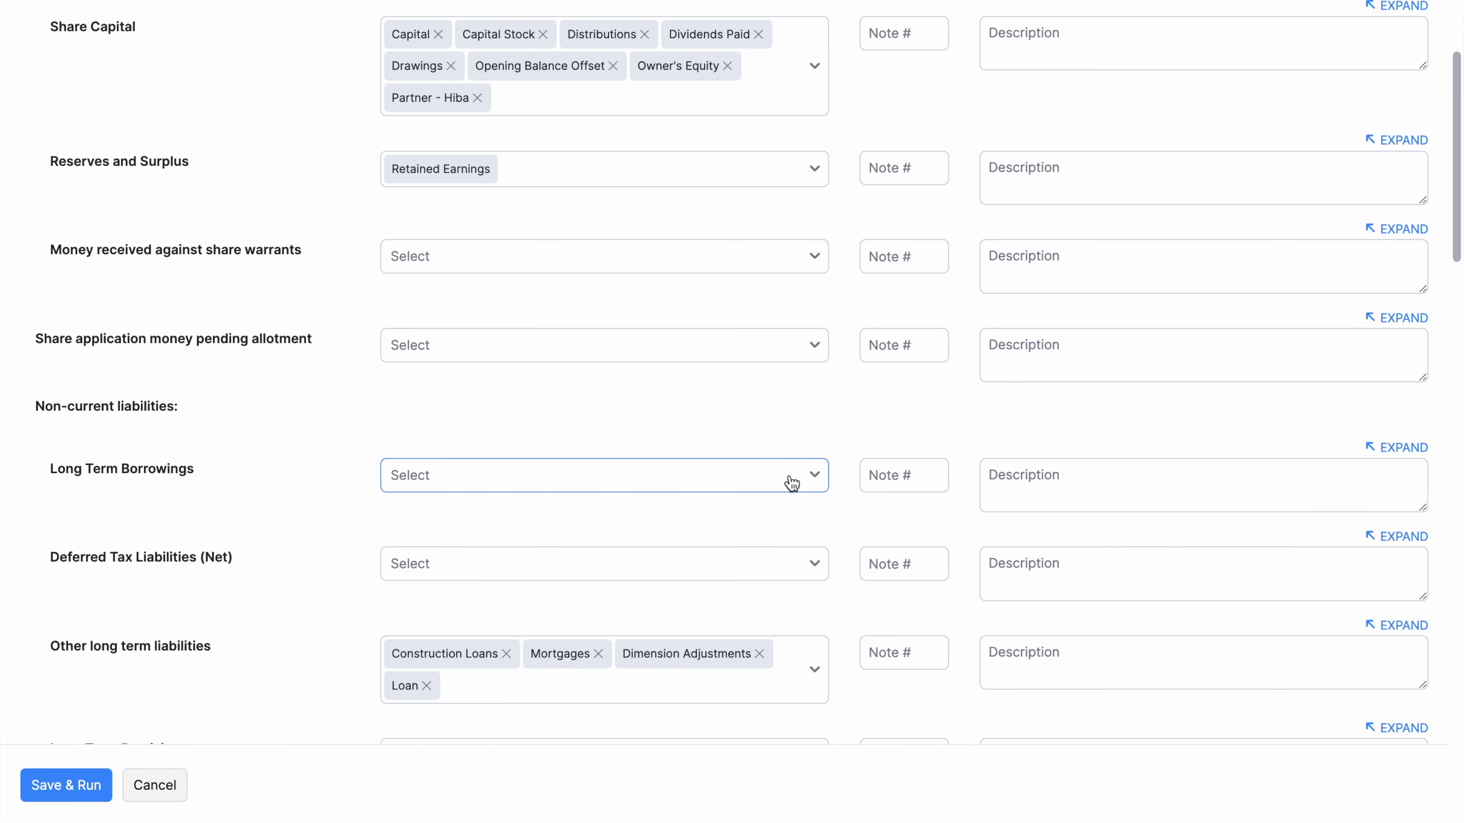
click(787, 478)
scroll(787, 468, down, 1)
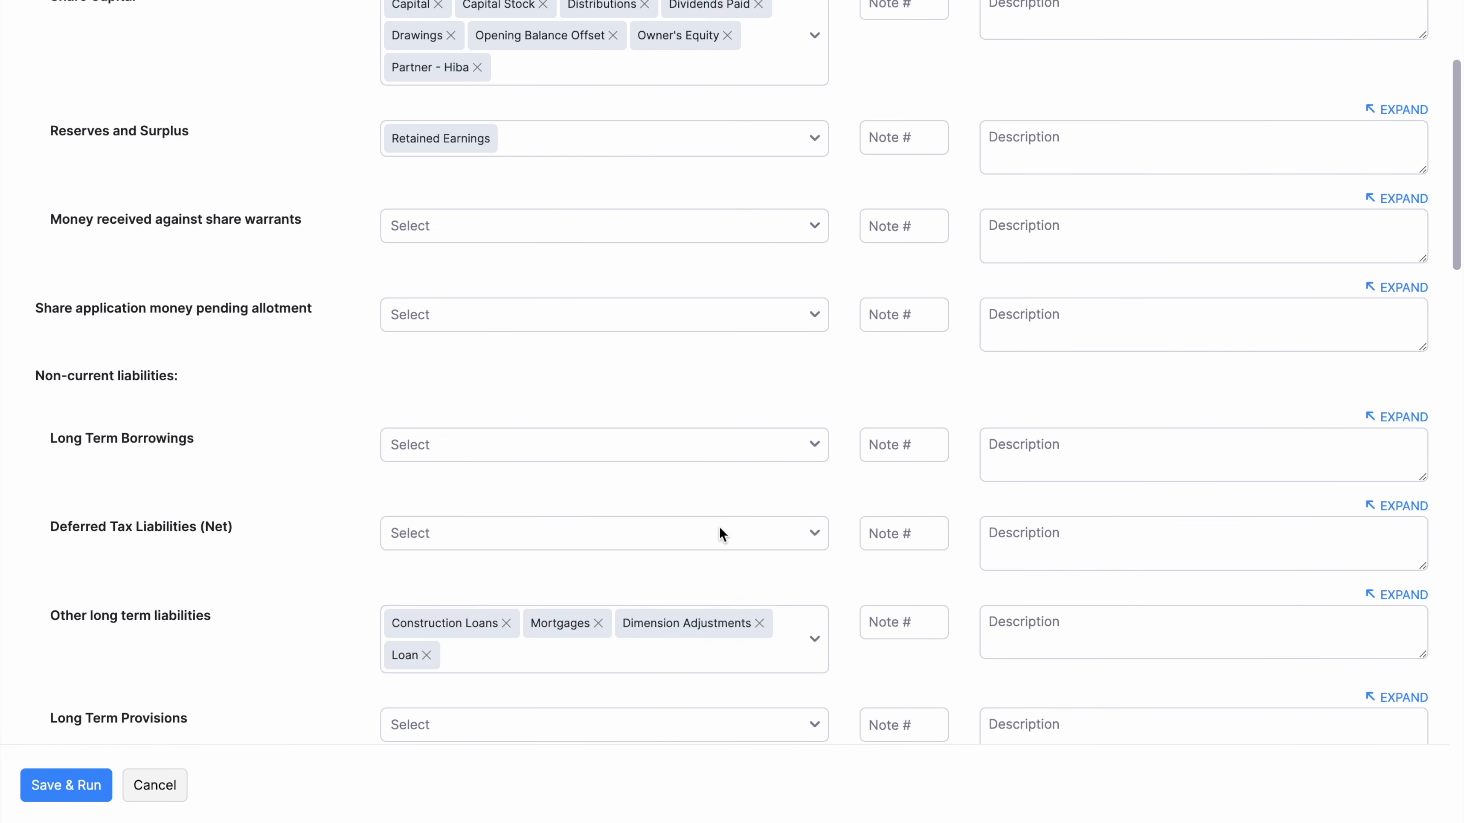
click(670, 663)
click(171, 783)
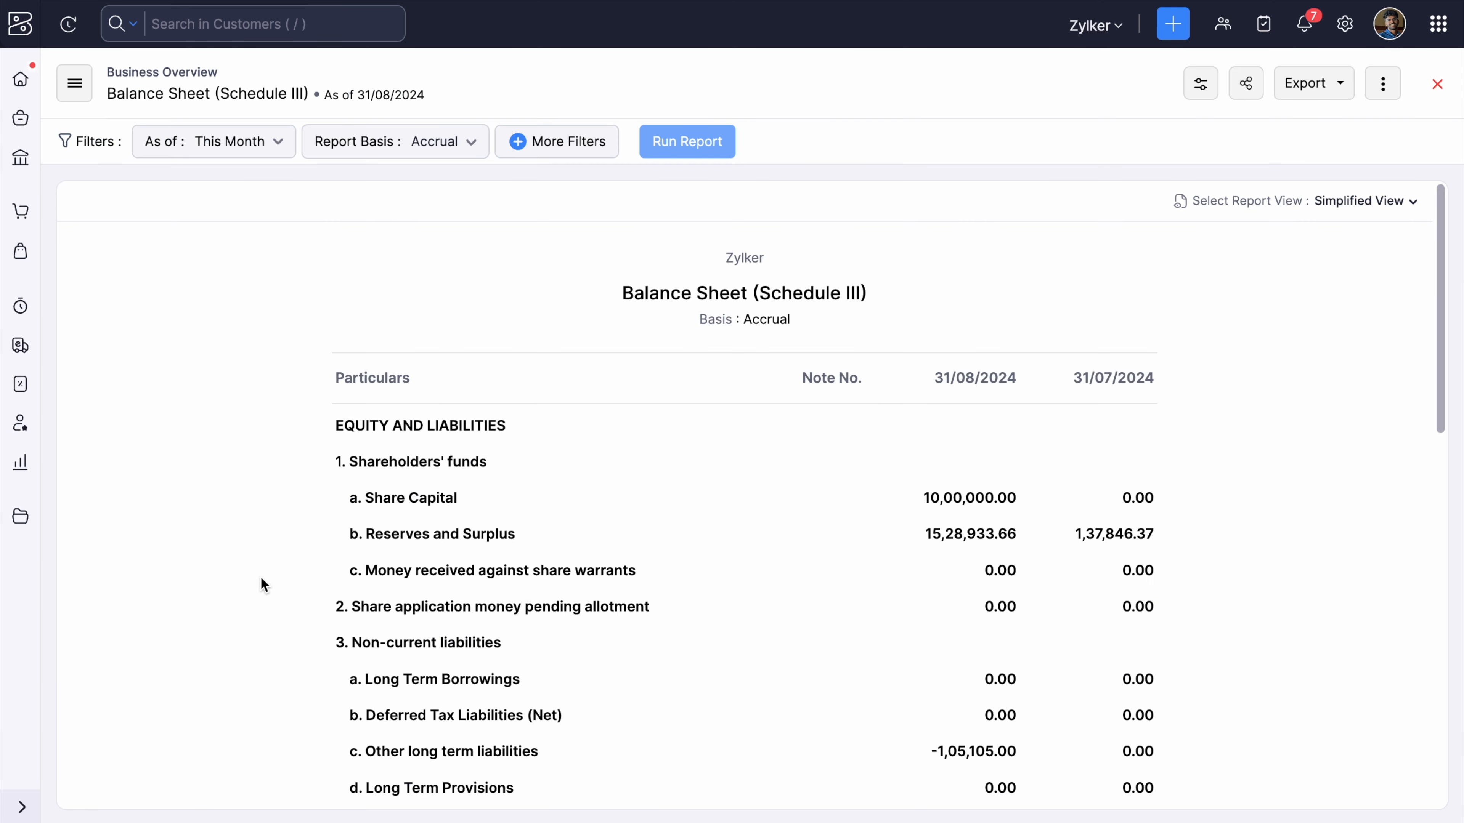
Look through the Balance Sheet (Schedule III) in simplified form and switch the report view to Detailed View.
scroll(262, 584, down, 6)
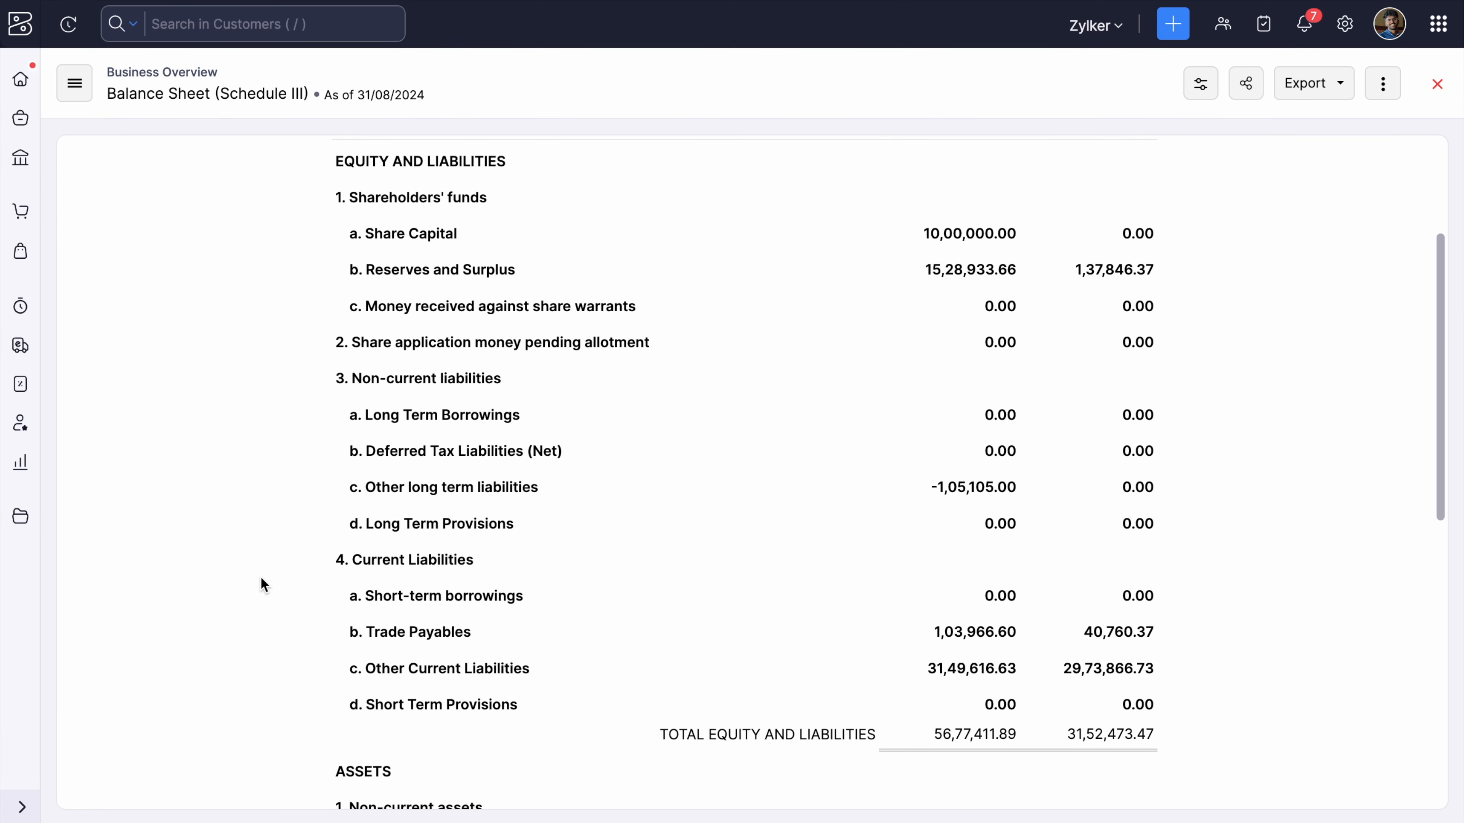
scroll(262, 583, down, 10)
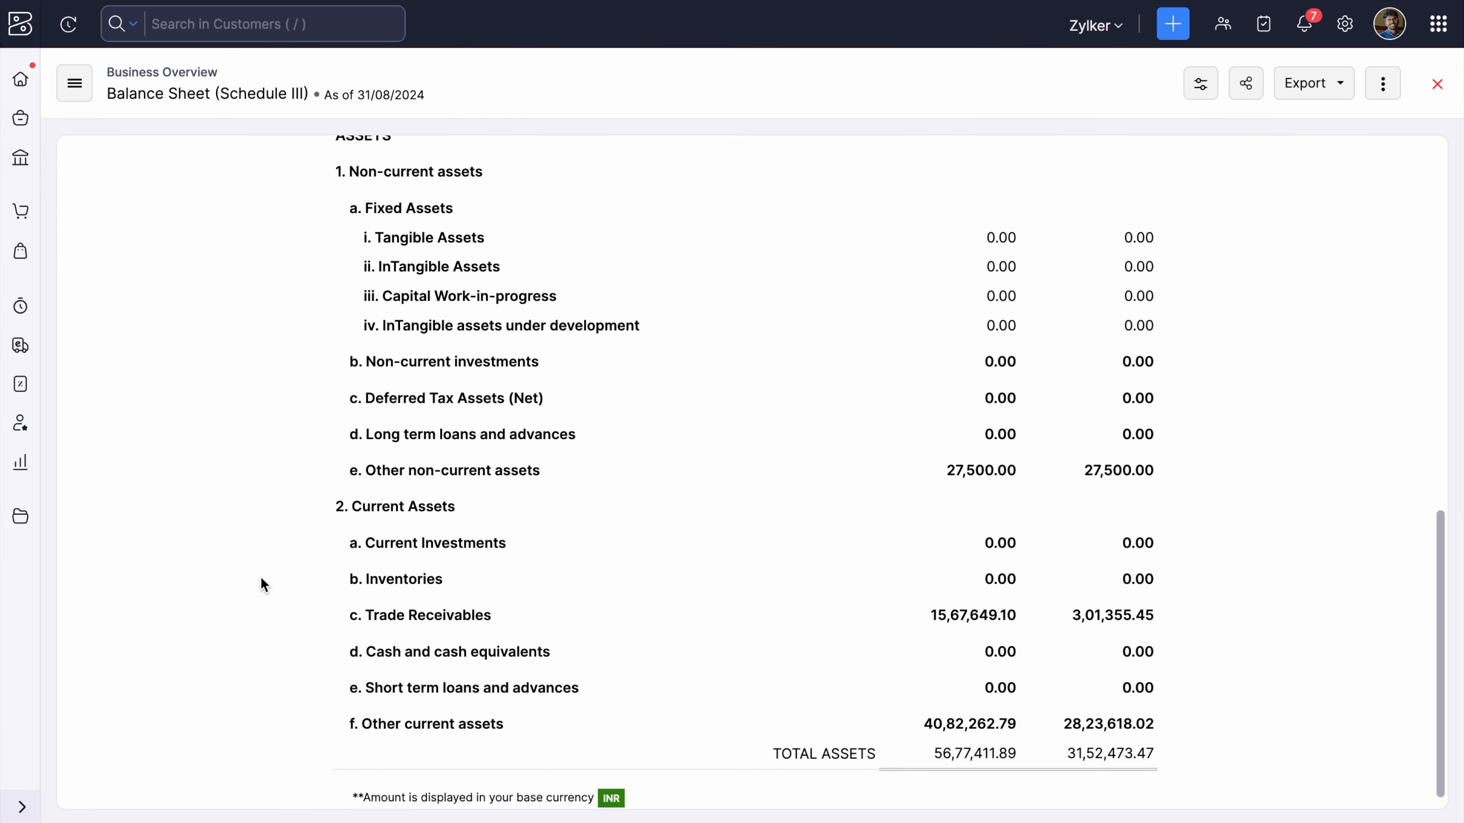
scroll(262, 583, up, 16)
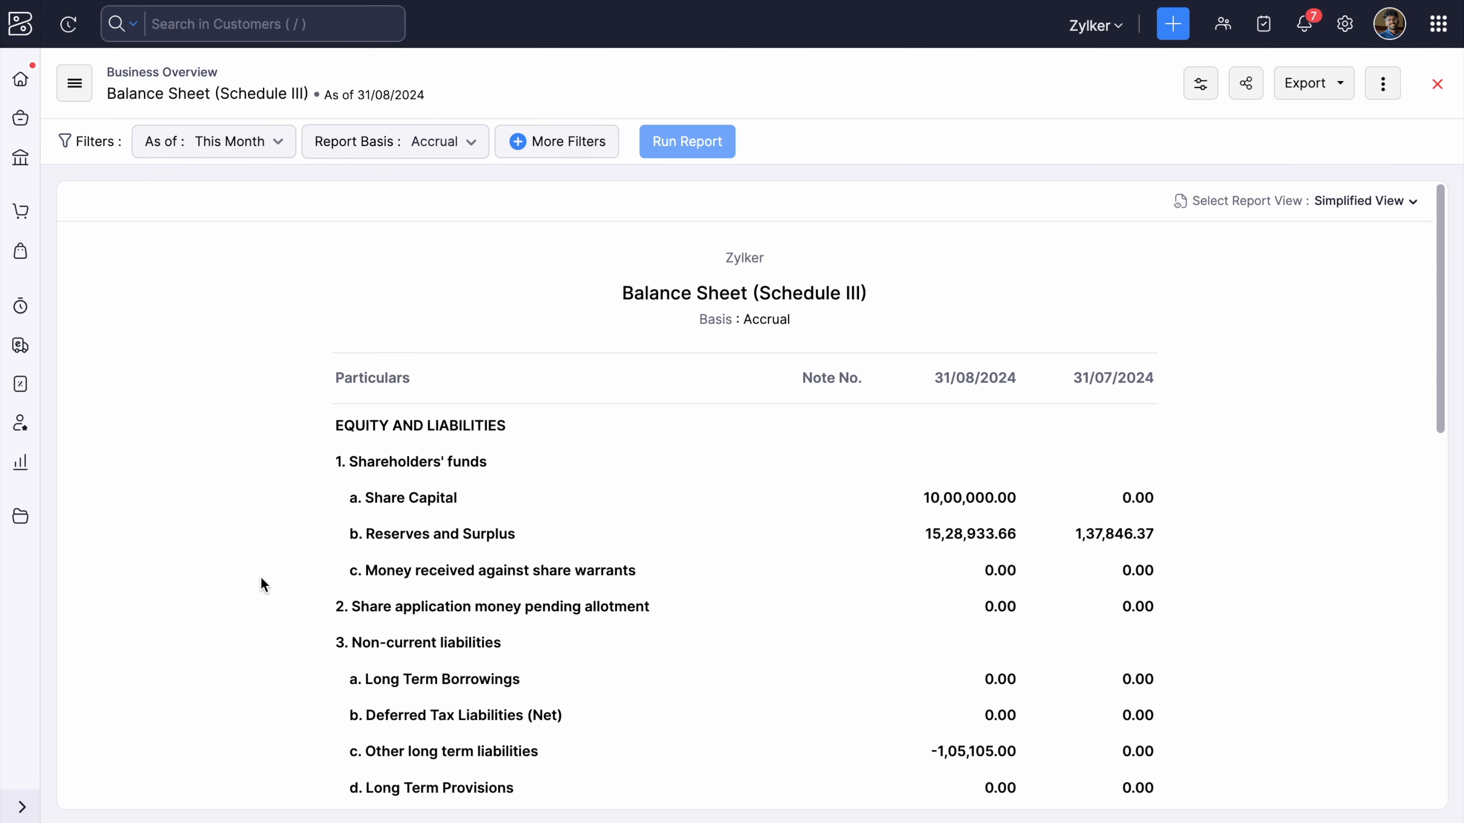
click(1371, 201)
click(1348, 272)
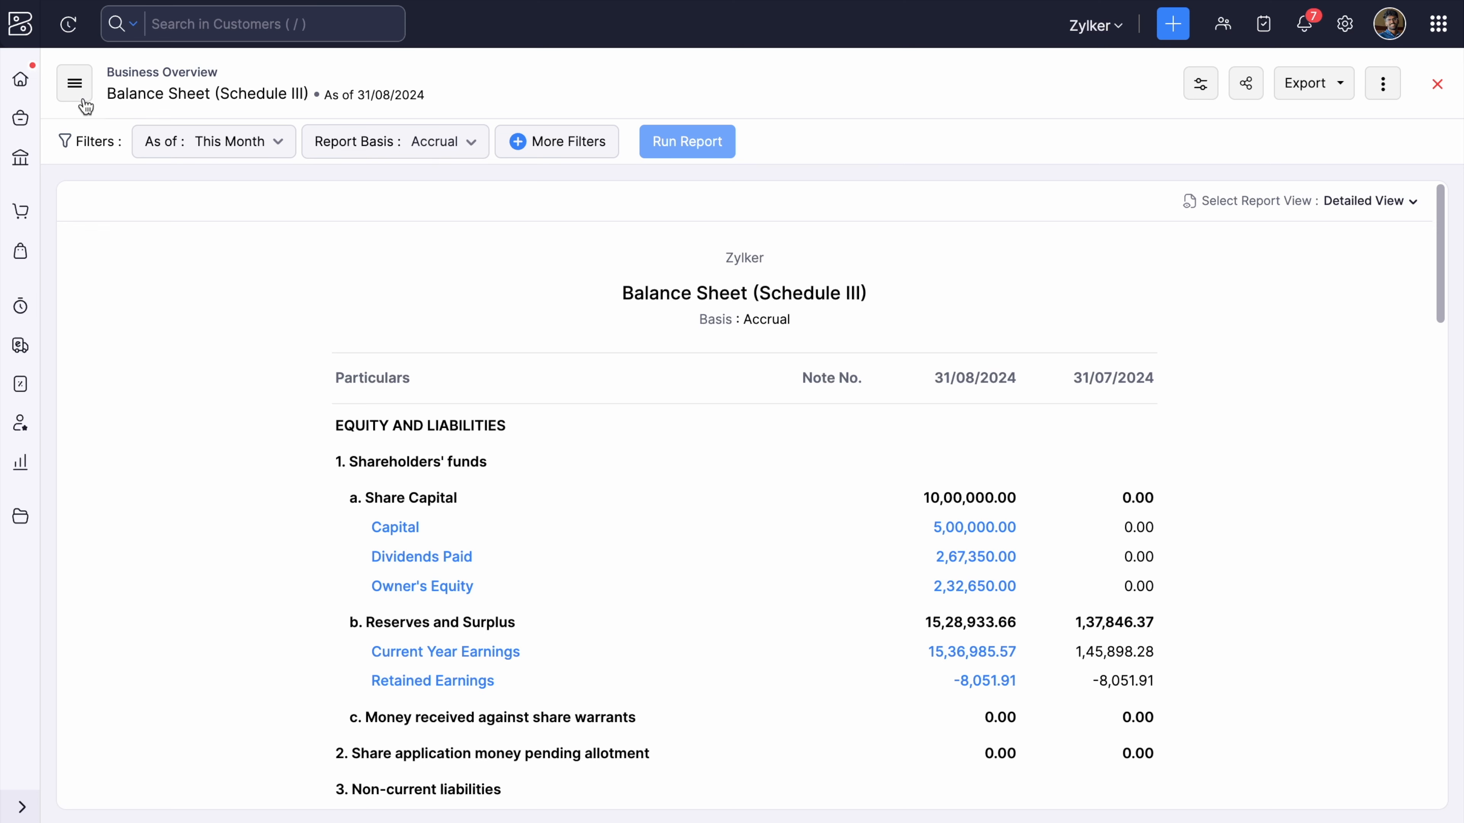
Open the Cash Flow Statement from the Reports Center and skim it from beginning to ending cash balance.
click(20, 462)
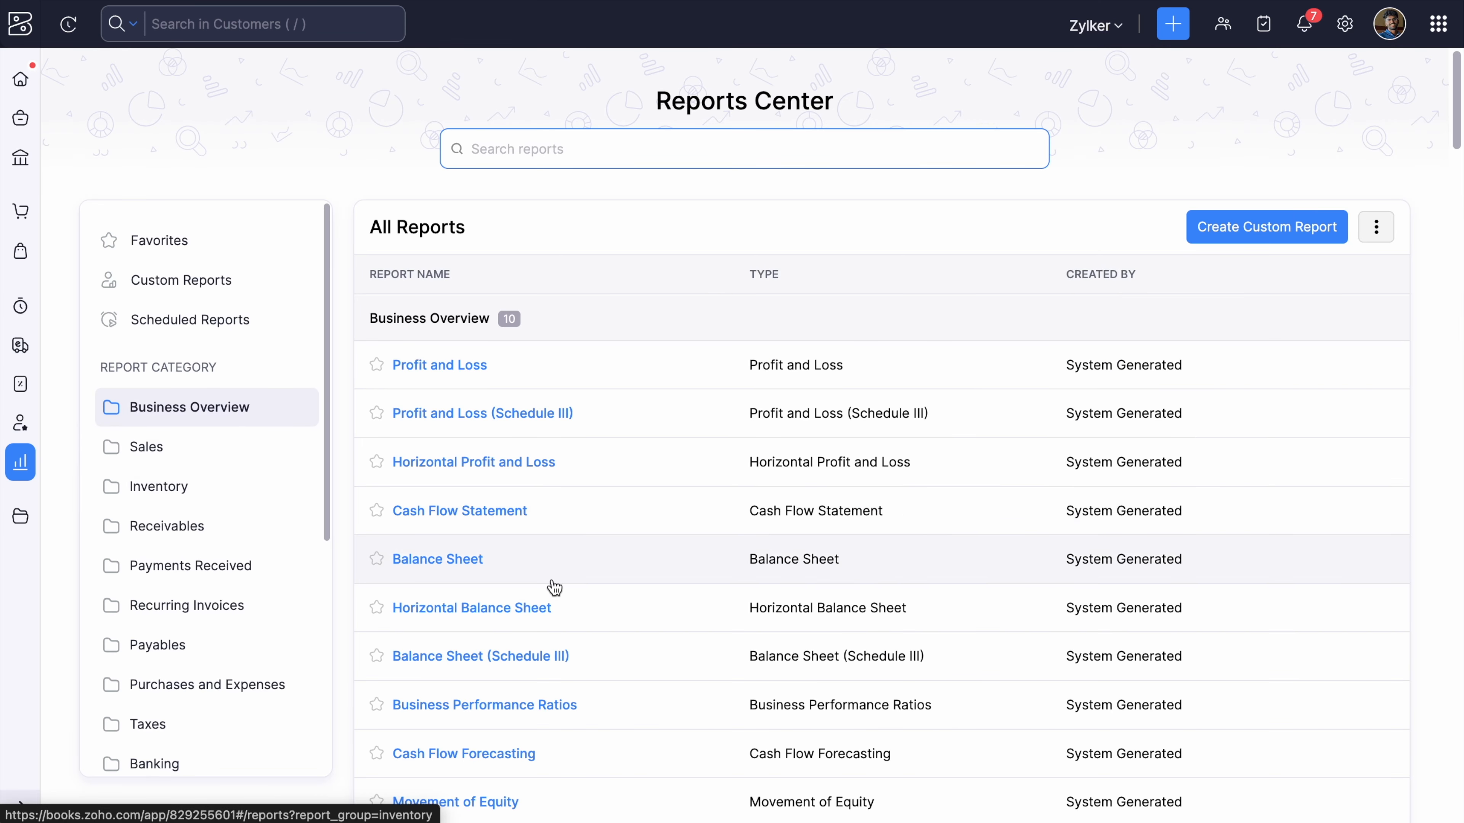
click(510, 524)
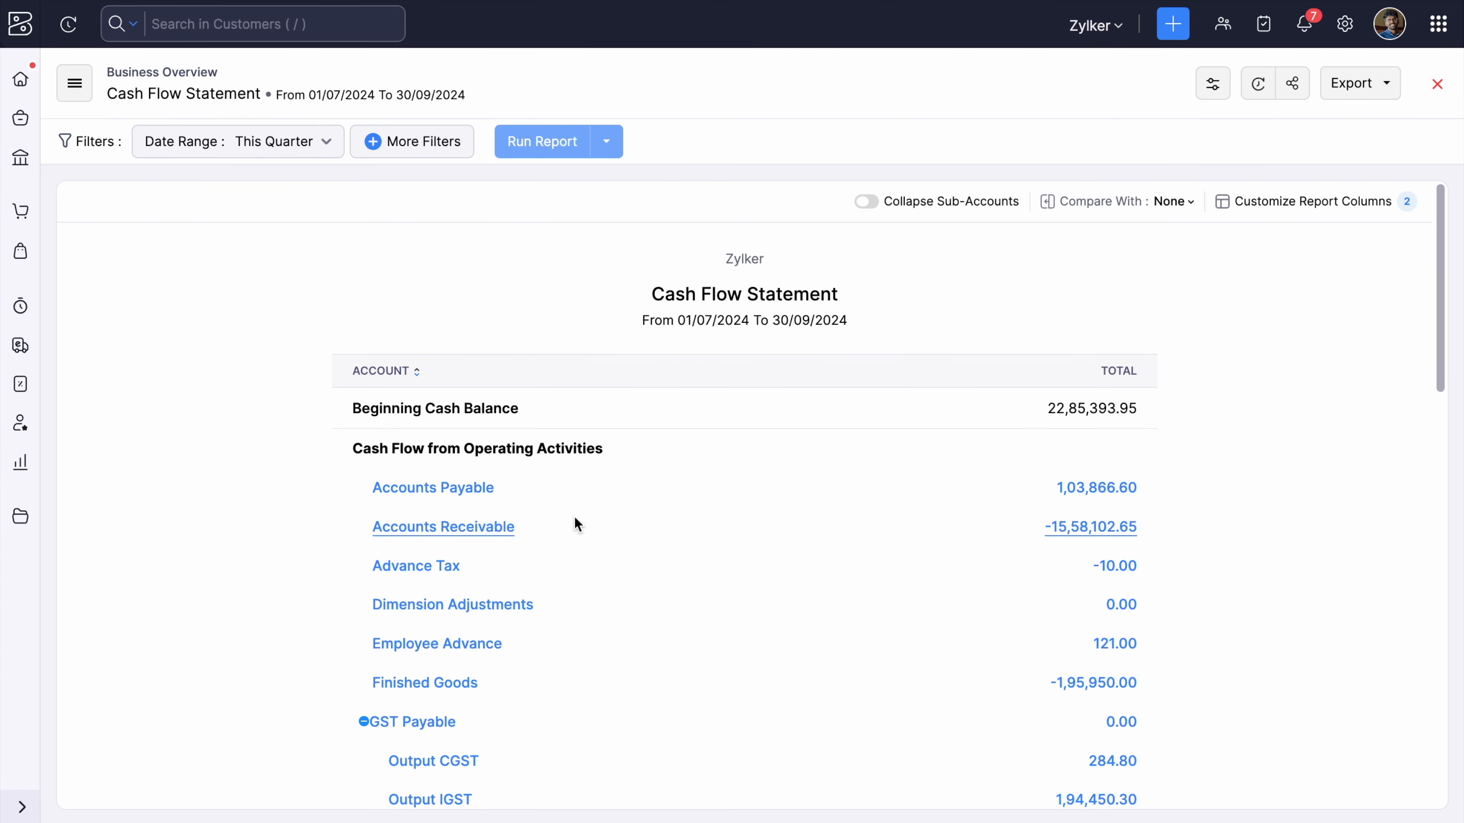
scroll(198, 630, down, 15)
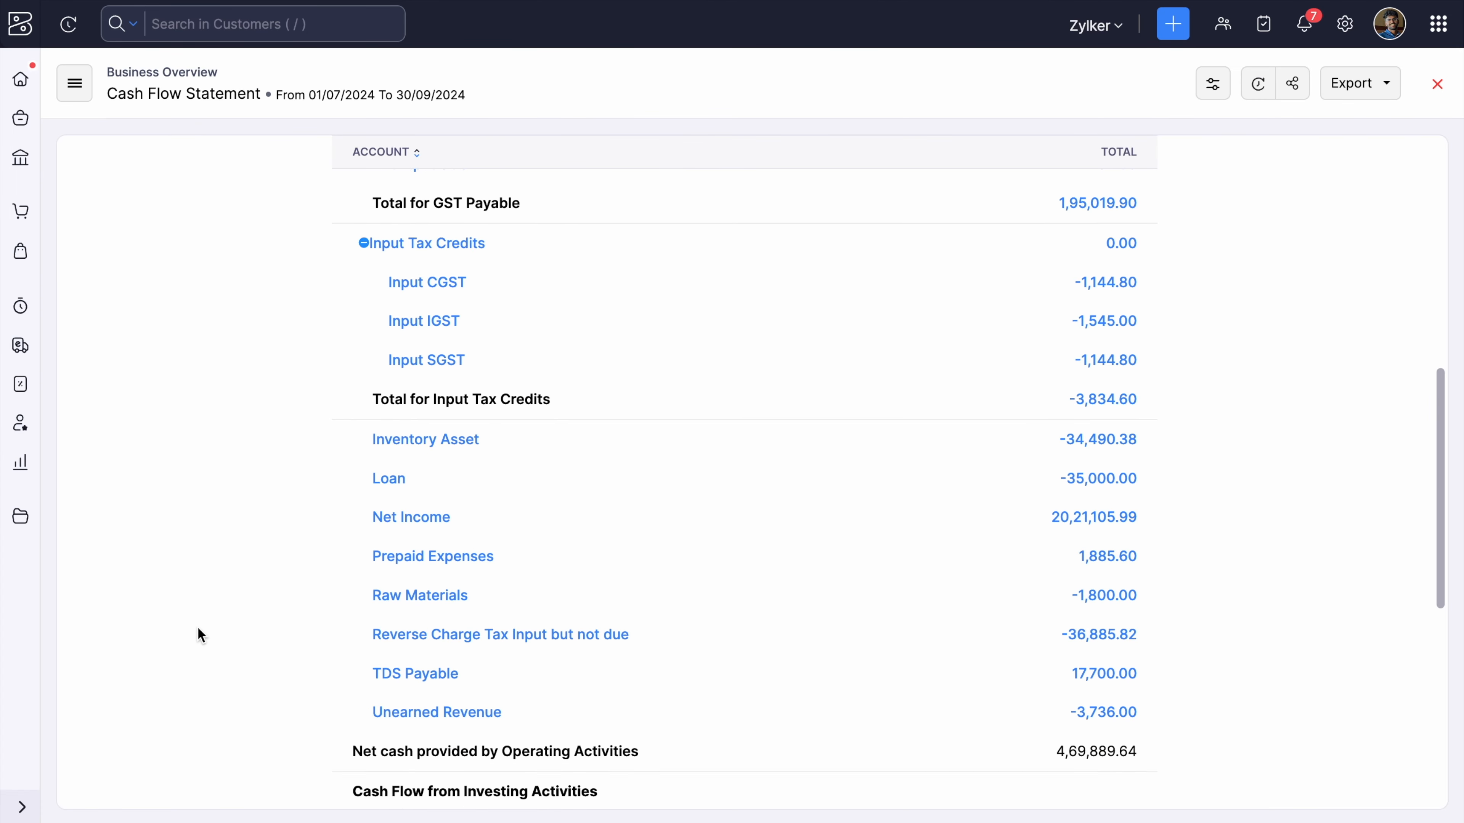
scroll(198, 634, down, 4)
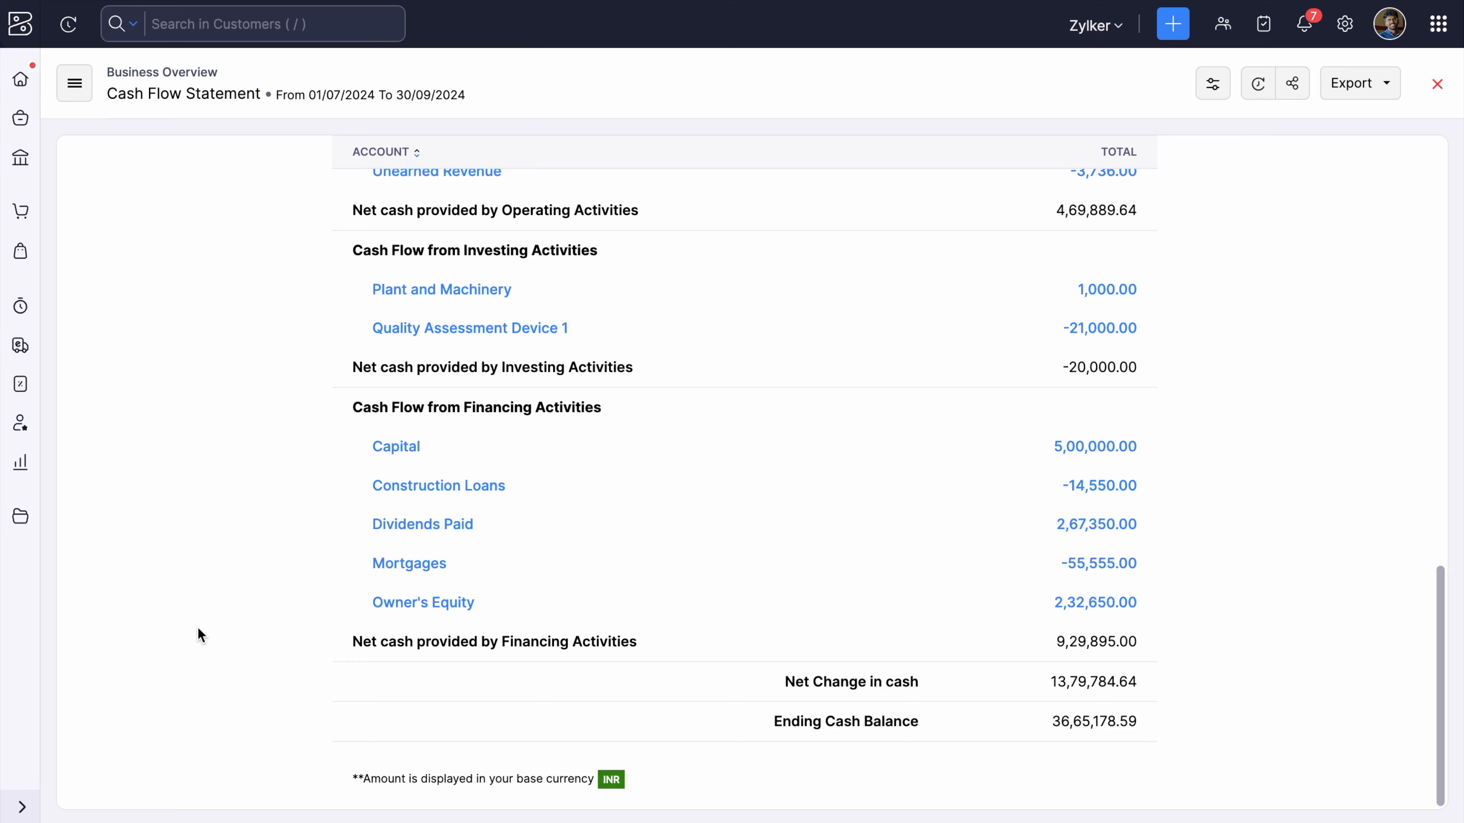
scroll(198, 635, up, 20)
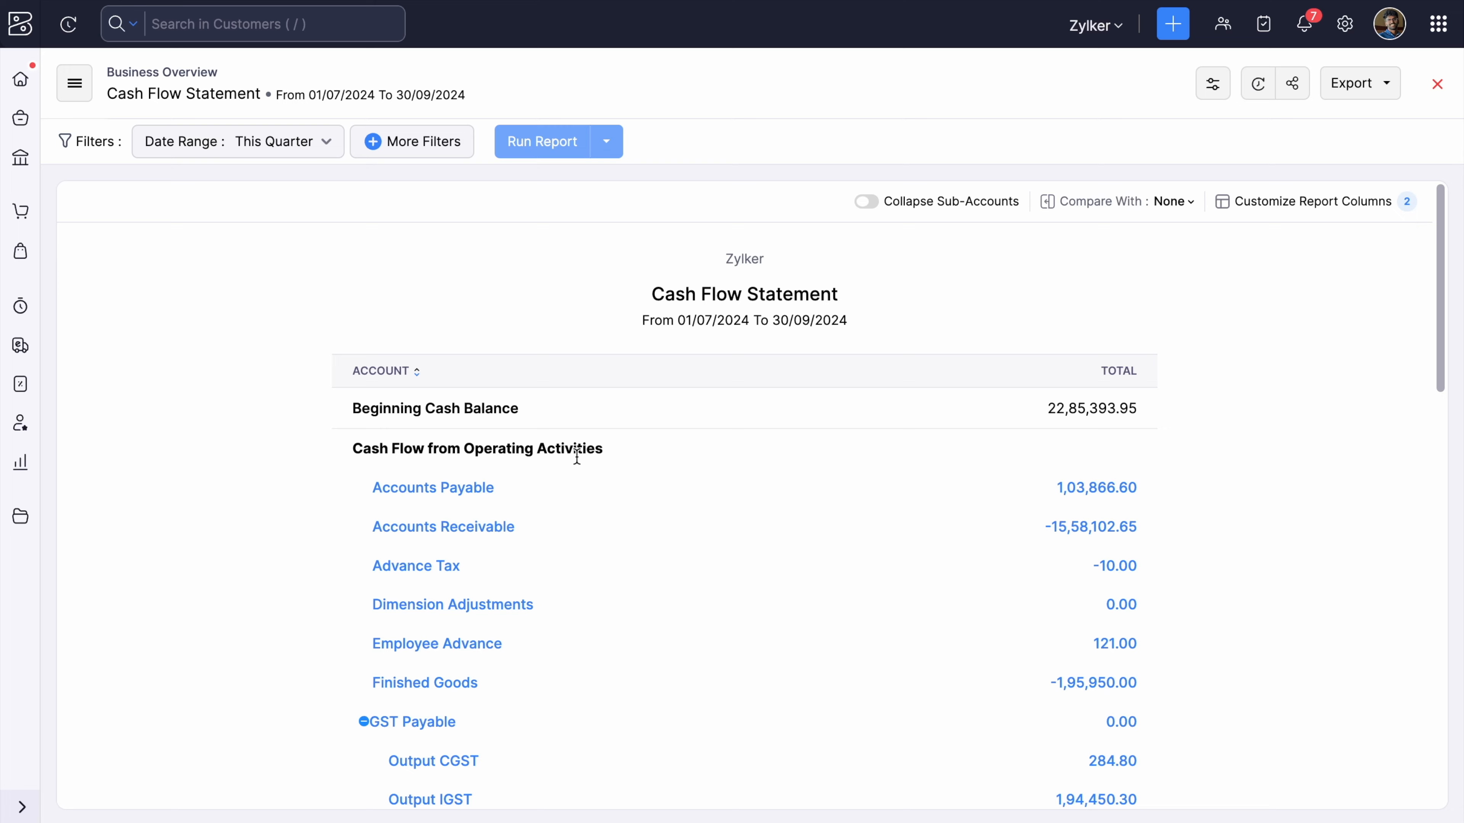
Examine the Cash Flow Statement's operating activities, including GST Payable, Input Tax Credits and the net cash line.
scroll(137, 574, down, 16)
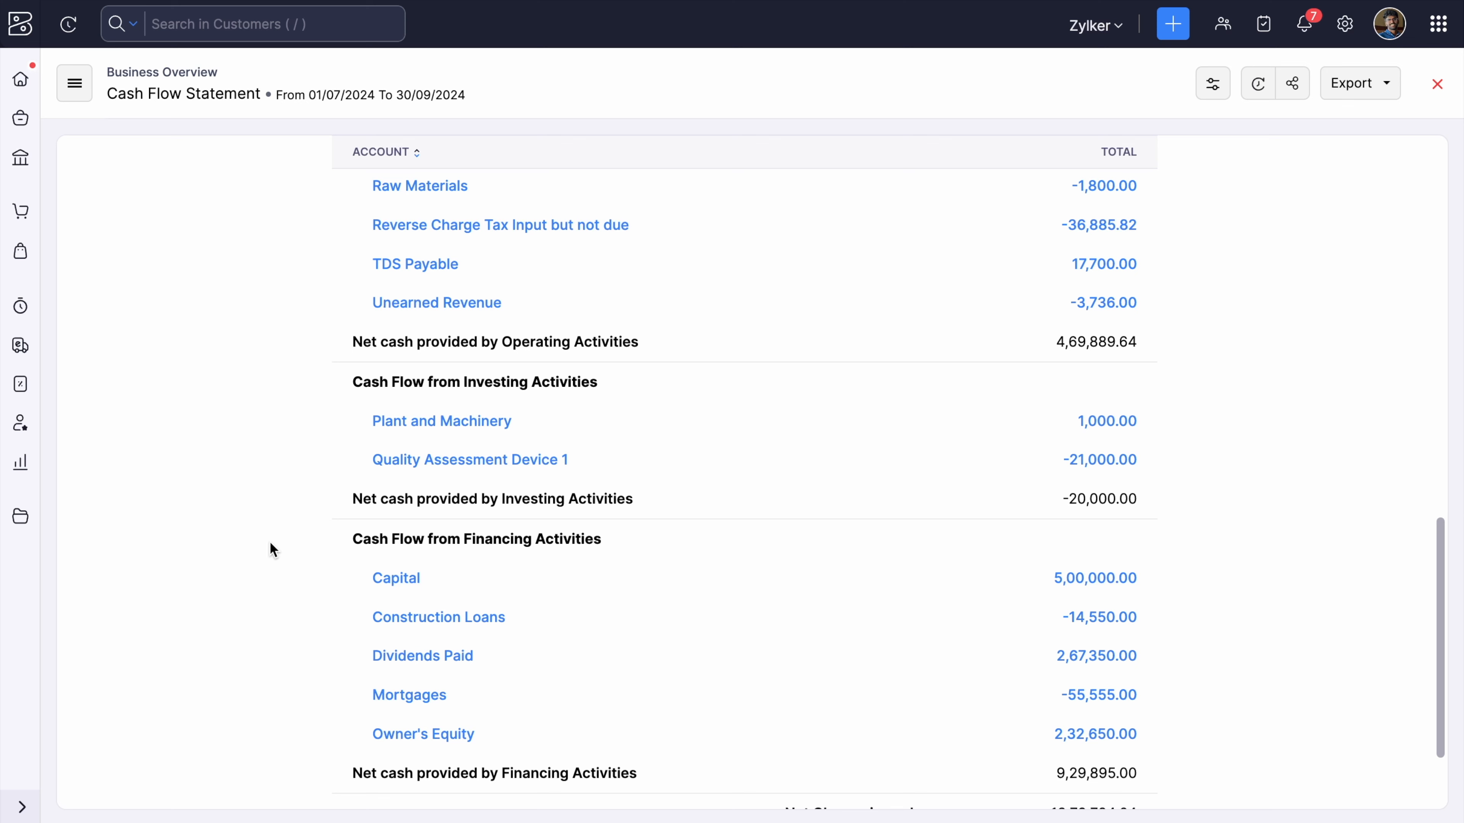
scroll(271, 543, up, 15)
scroll(270, 543, down, 2)
scroll(270, 544, down, 2)
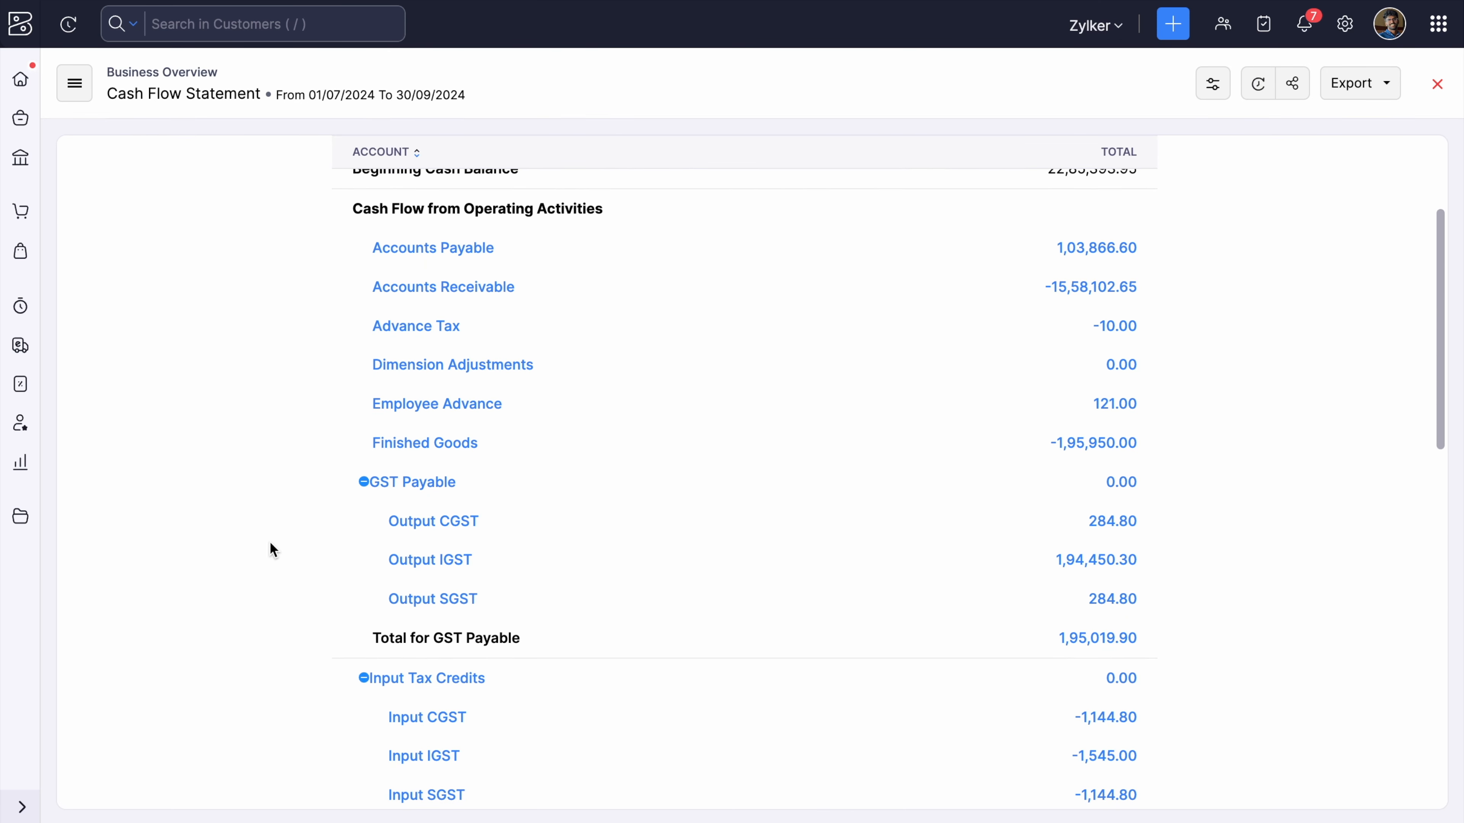
scroll(270, 544, down, 2)
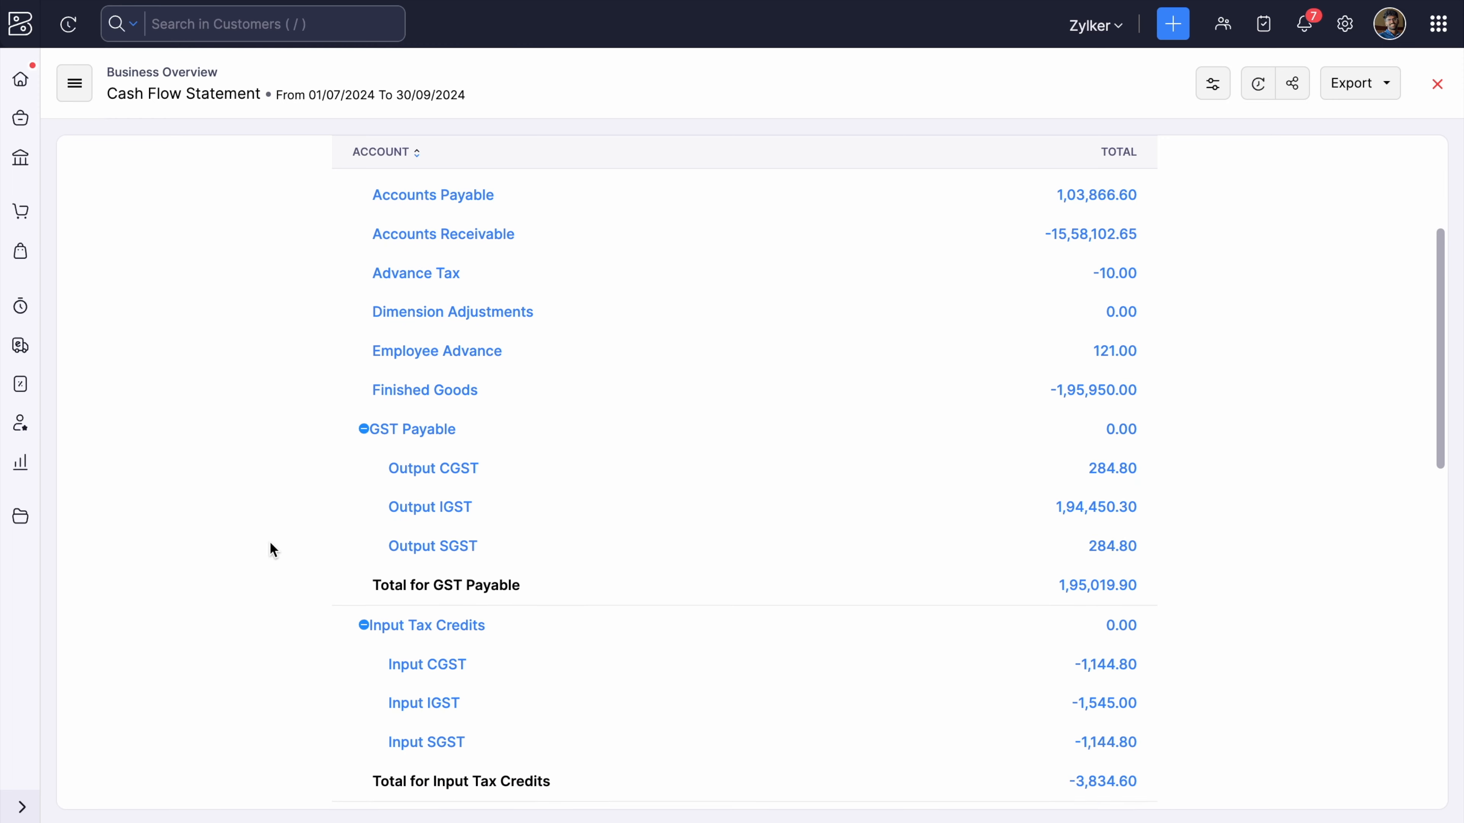
scroll(270, 544, up, 1)
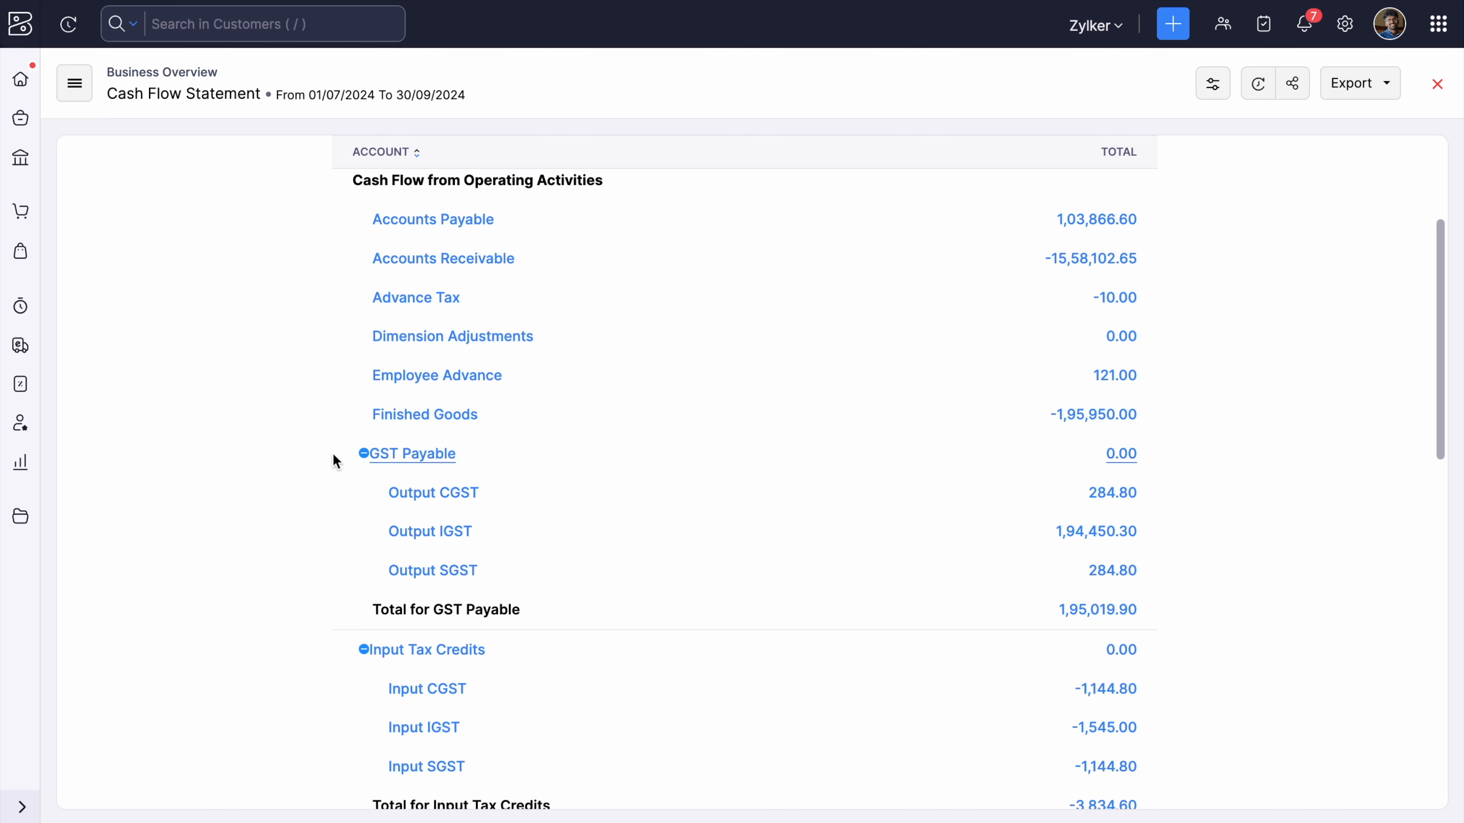
scroll(251, 530, down, 2)
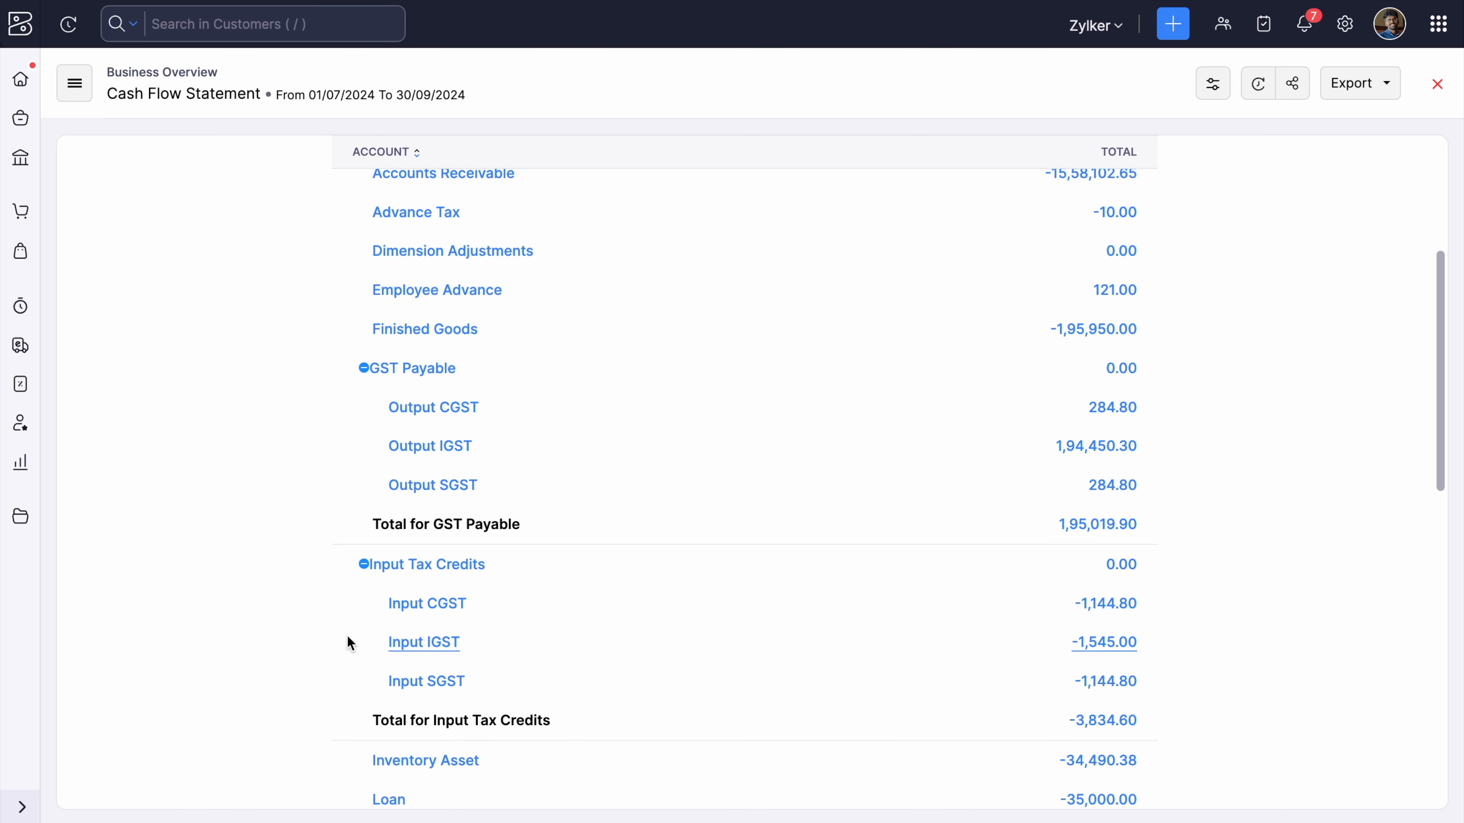
scroll(335, 572, down, 2)
scroll(337, 571, down, 2)
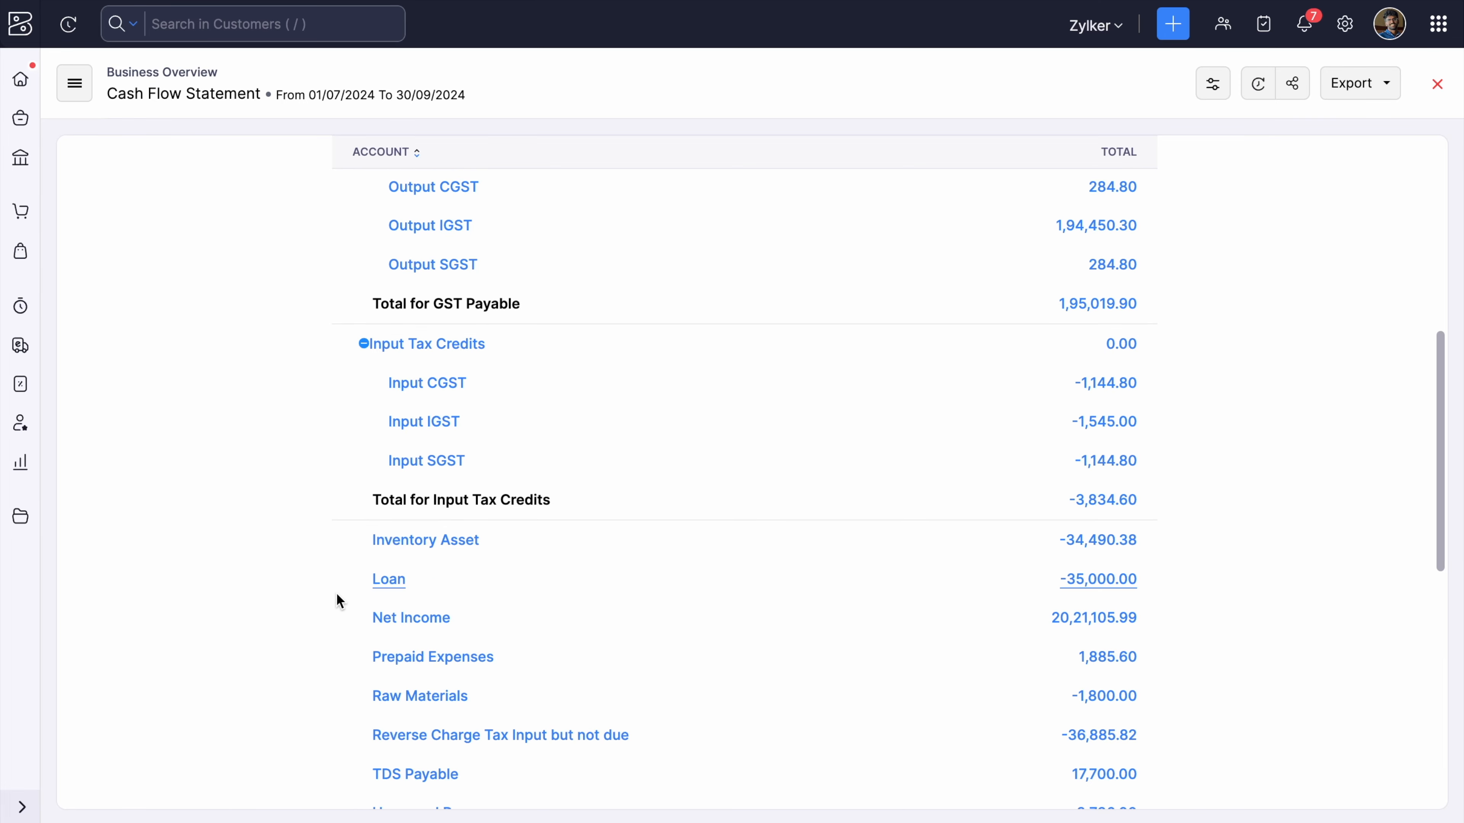
scroll(344, 634, down, 1)
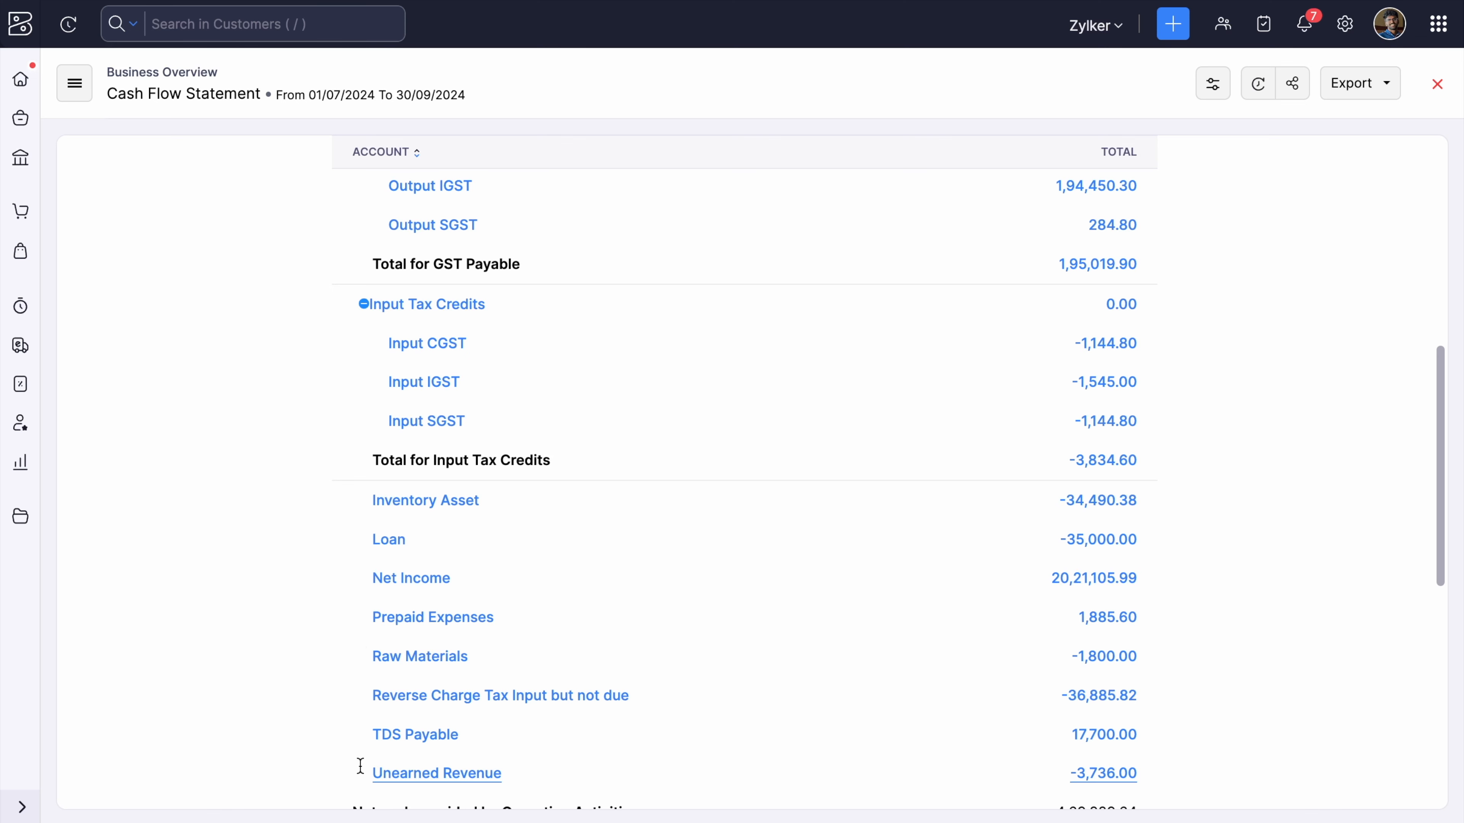
scroll(555, 775, down, 3)
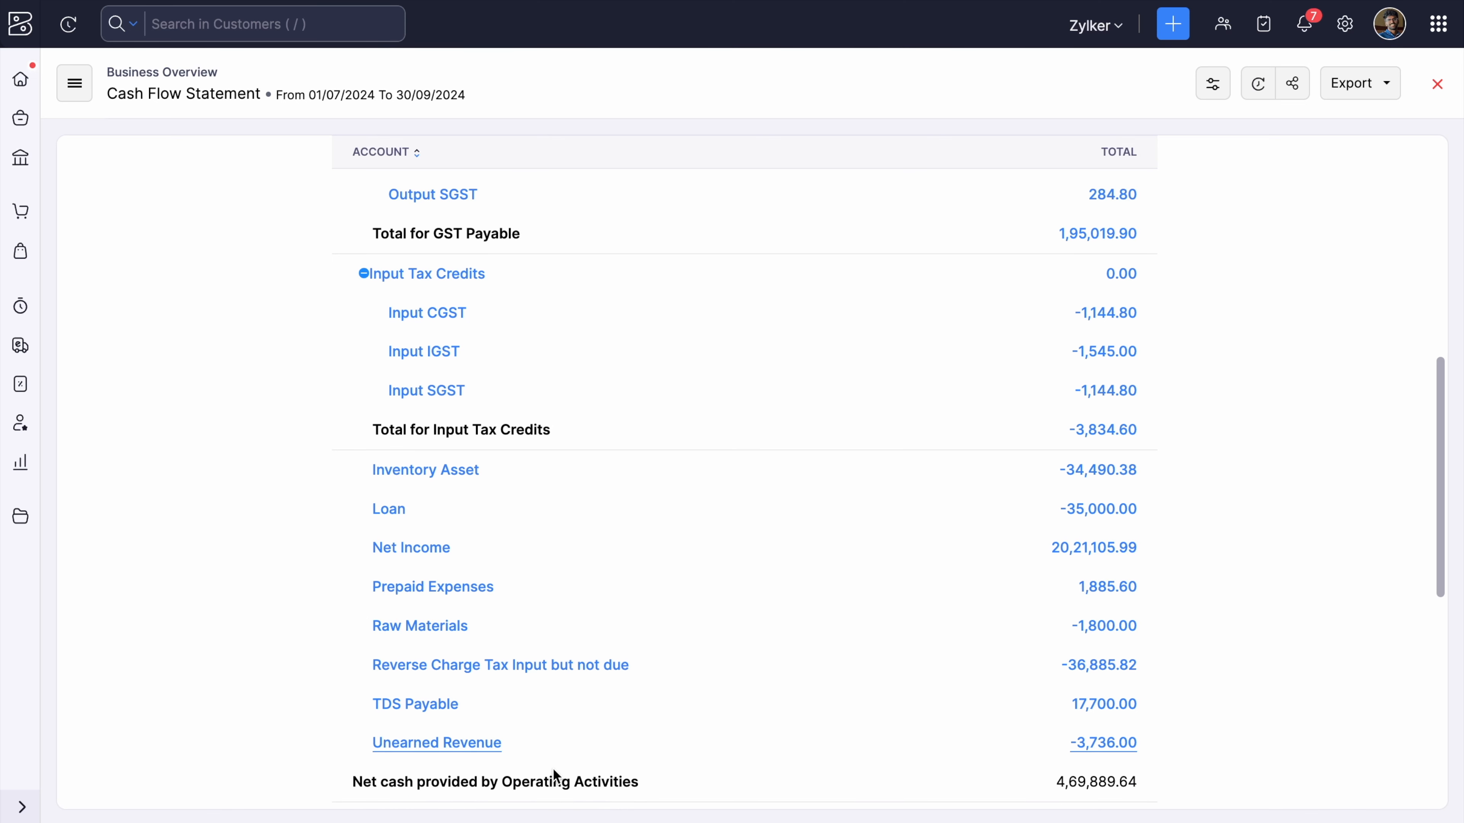
scroll(696, 696, down, 2)
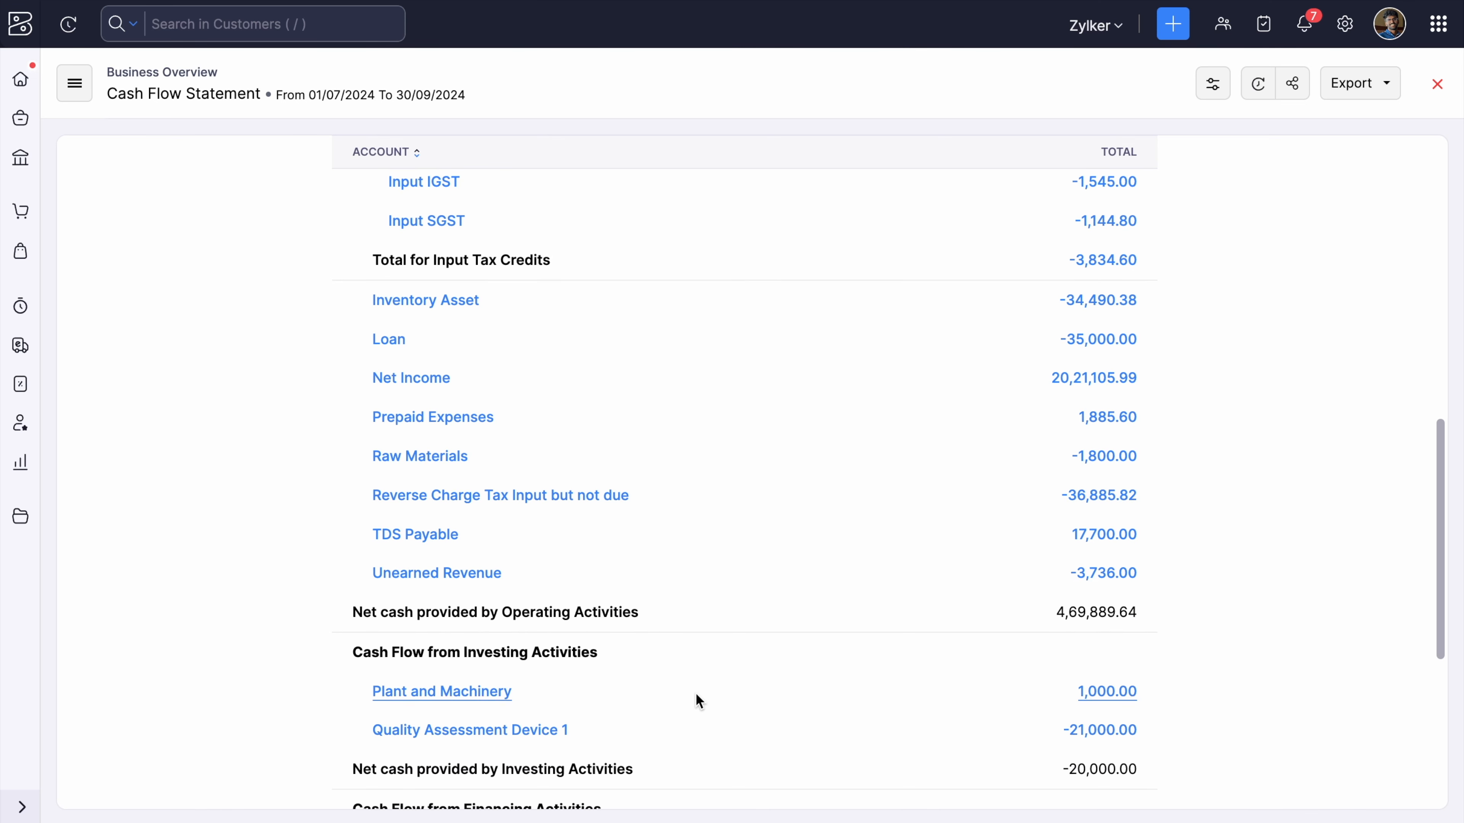
Examine the investing and financing activities and Net Change in cash, and return to the Beginning Cash Balance.
scroll(1289, 611, down, 5)
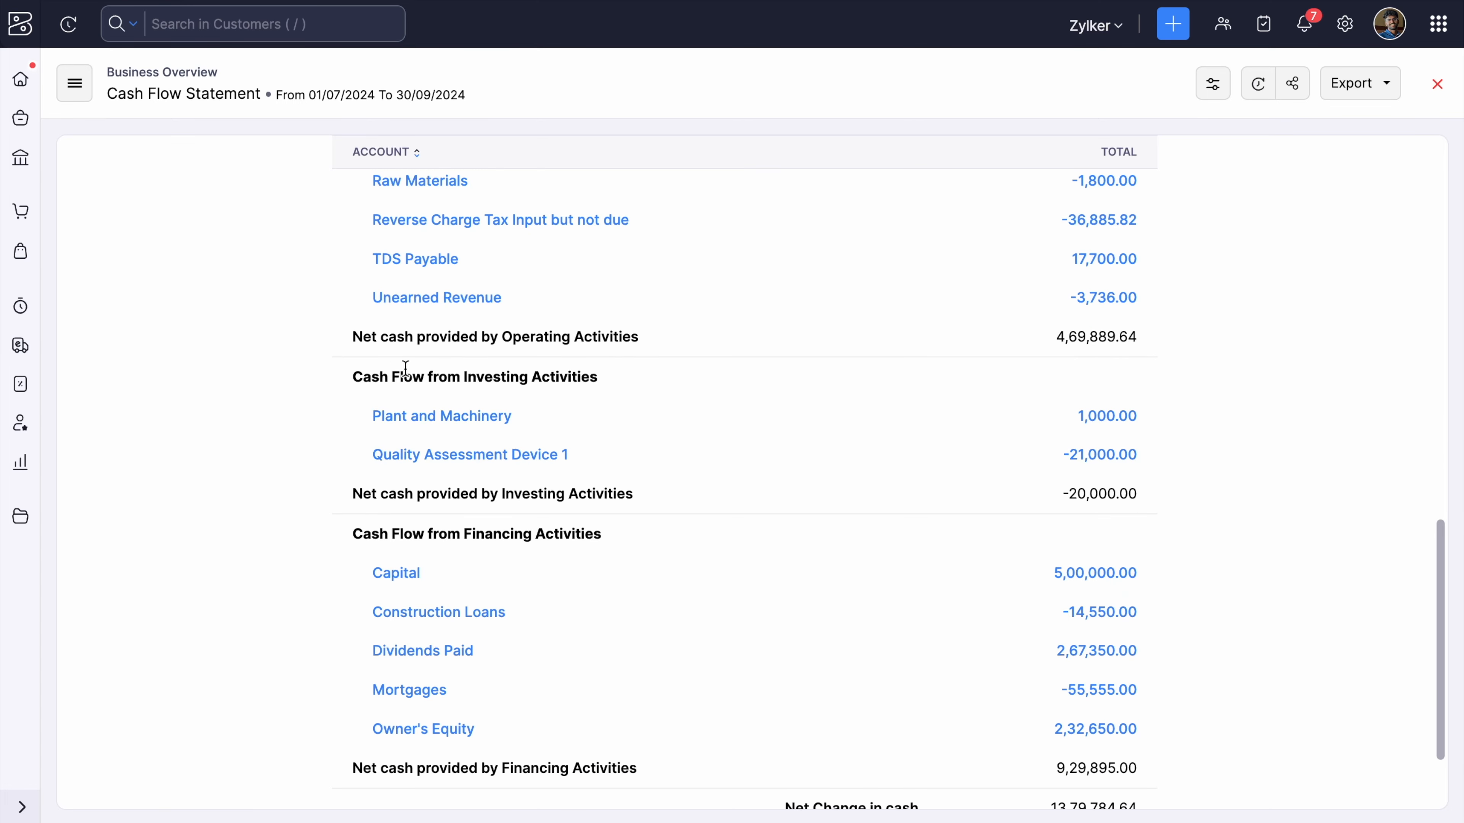
scroll(252, 441, down, 2)
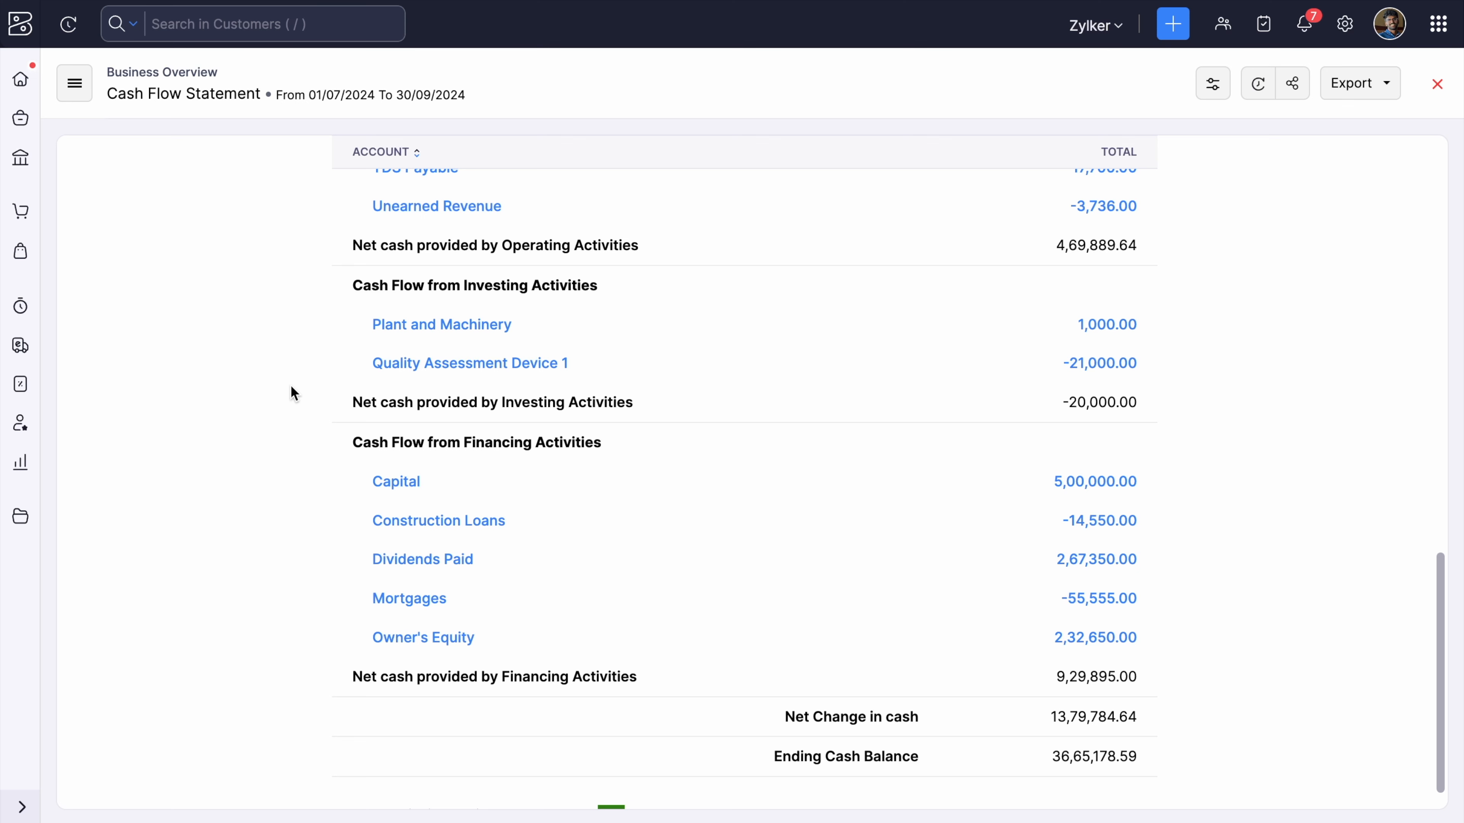
scroll(291, 386, down, 1)
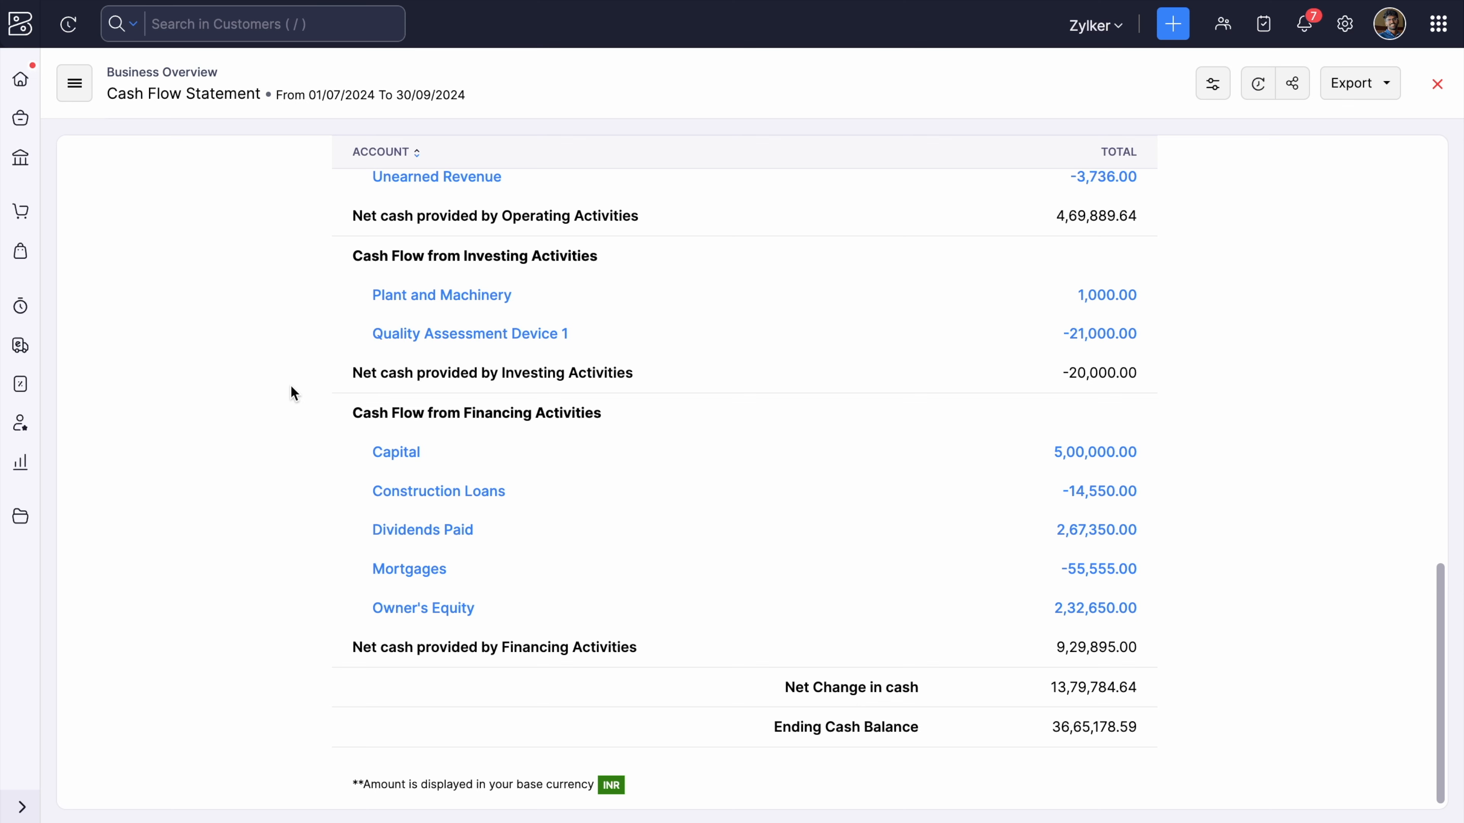
scroll(290, 393, down, 1)
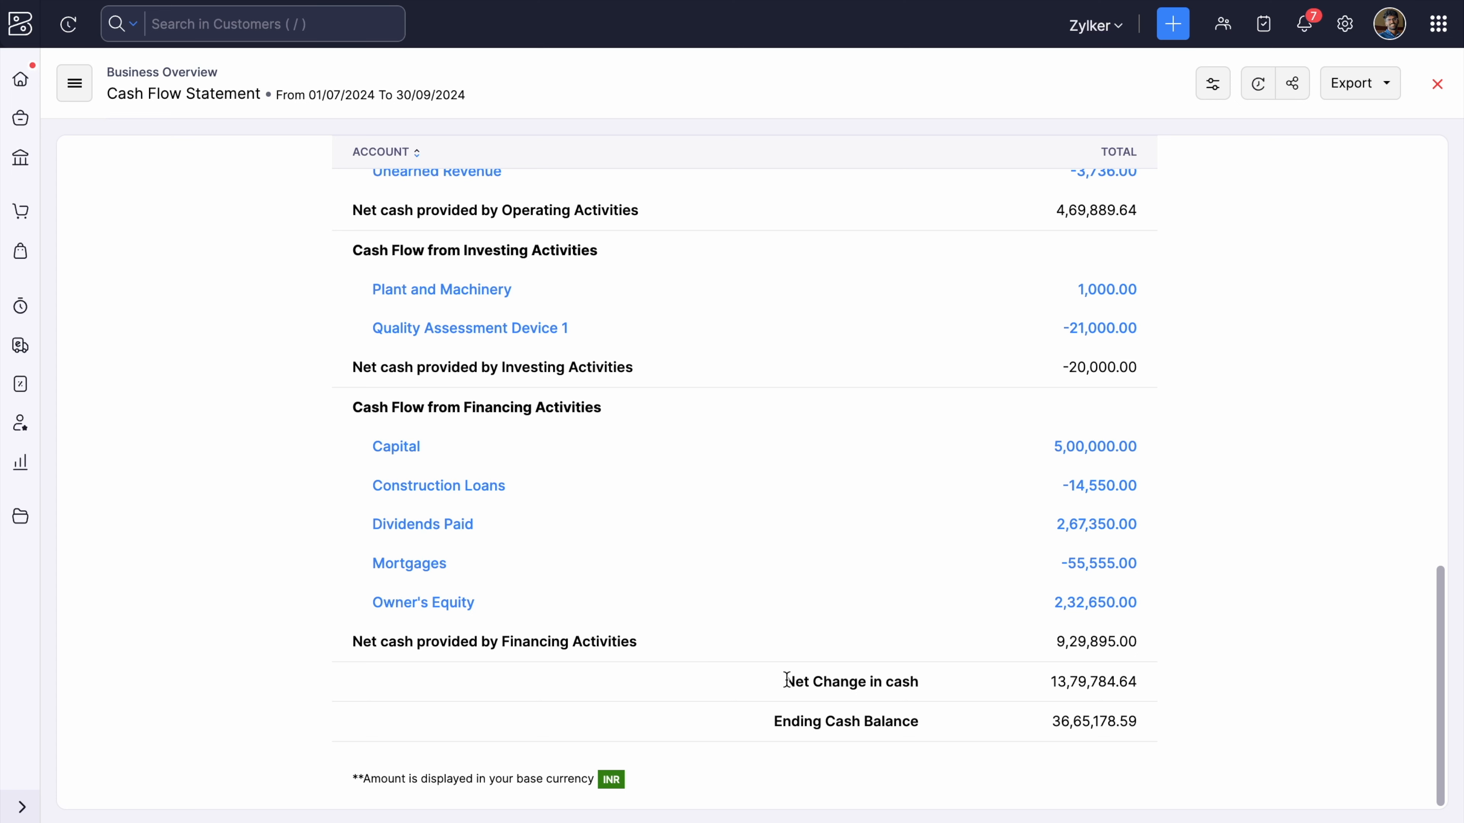
drag(786, 680, 956, 692)
click(957, 692)
scroll(955, 692, up, 15)
scroll(955, 692, down, 5)
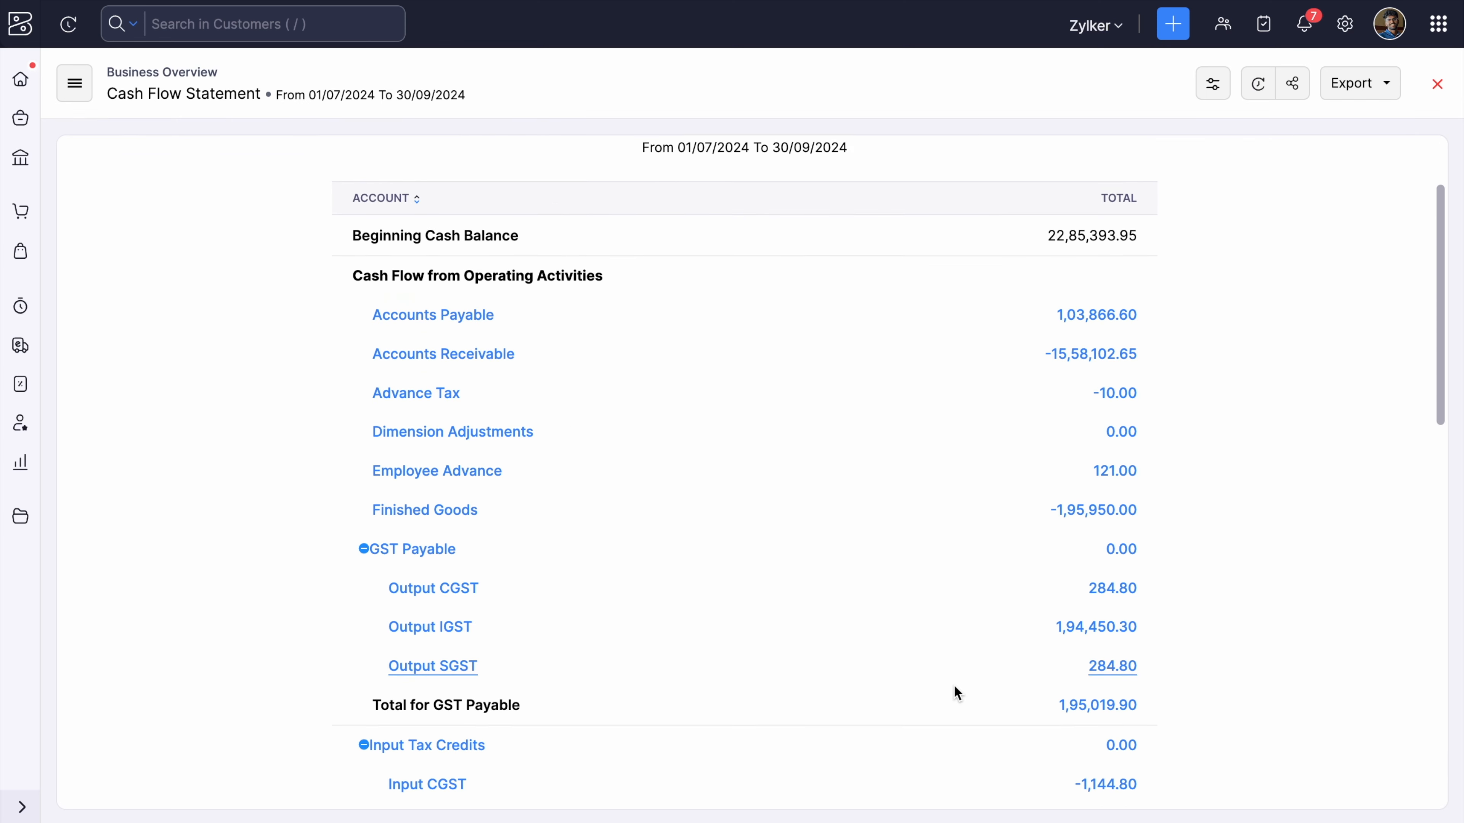
Review the whole Cash Flow Statement, comparing the Ending Cash Balance with the Beginning Cash Balance.
scroll(954, 686, down, 10)
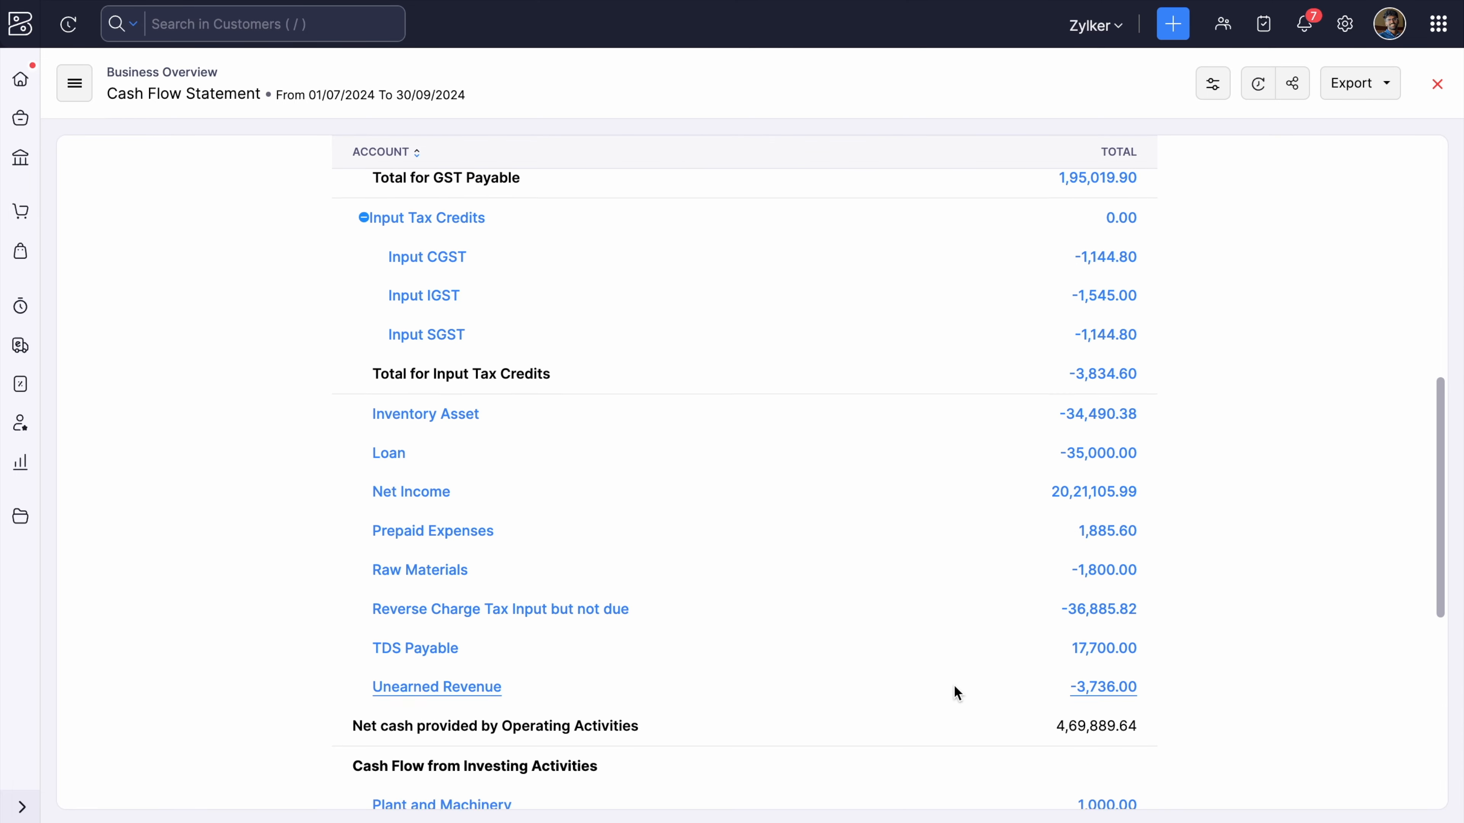
scroll(955, 692, down, 5)
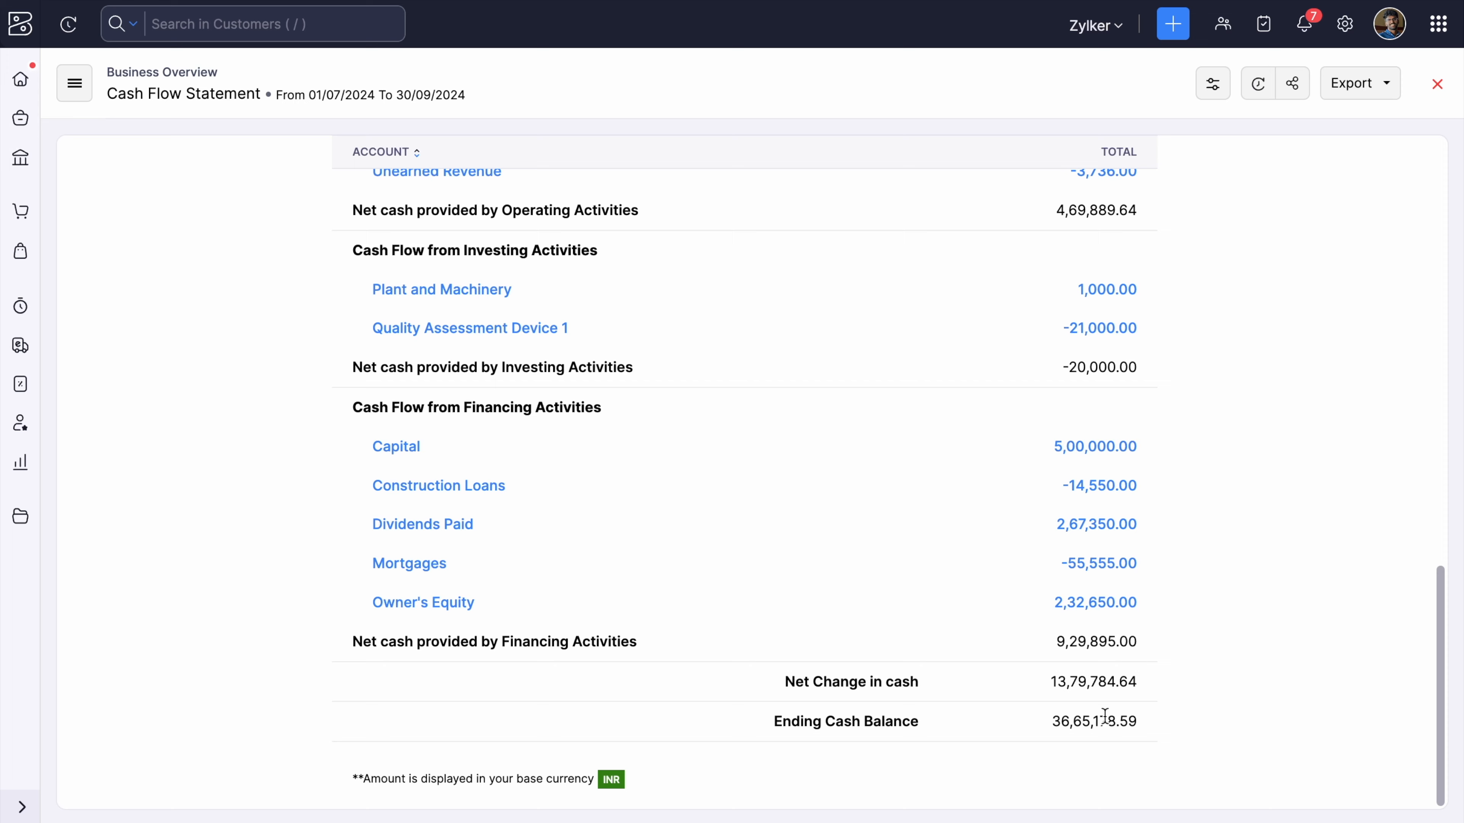
scroll(1178, 718, up, 15)
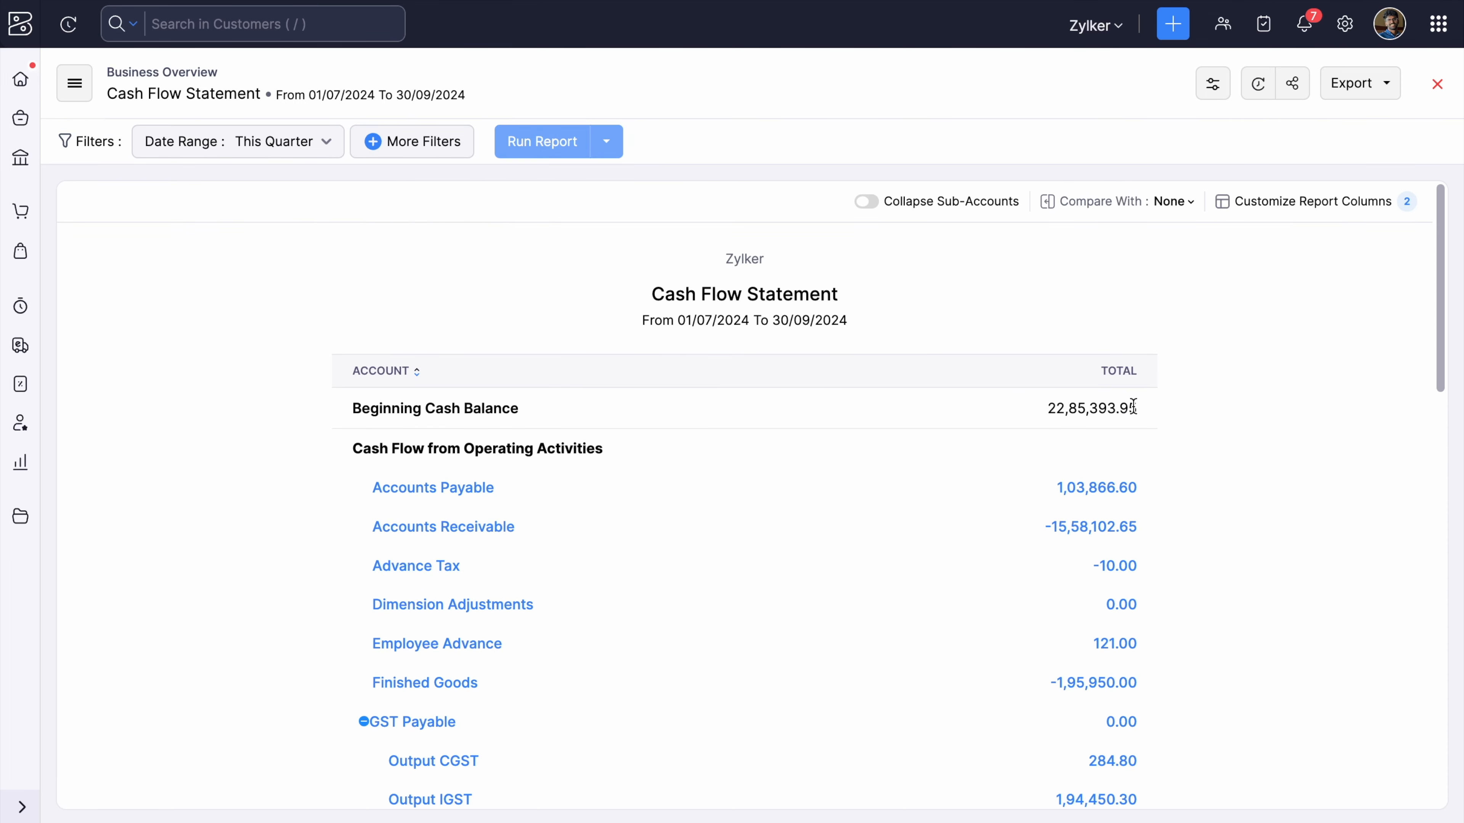
scroll(1123, 410, down, 15)
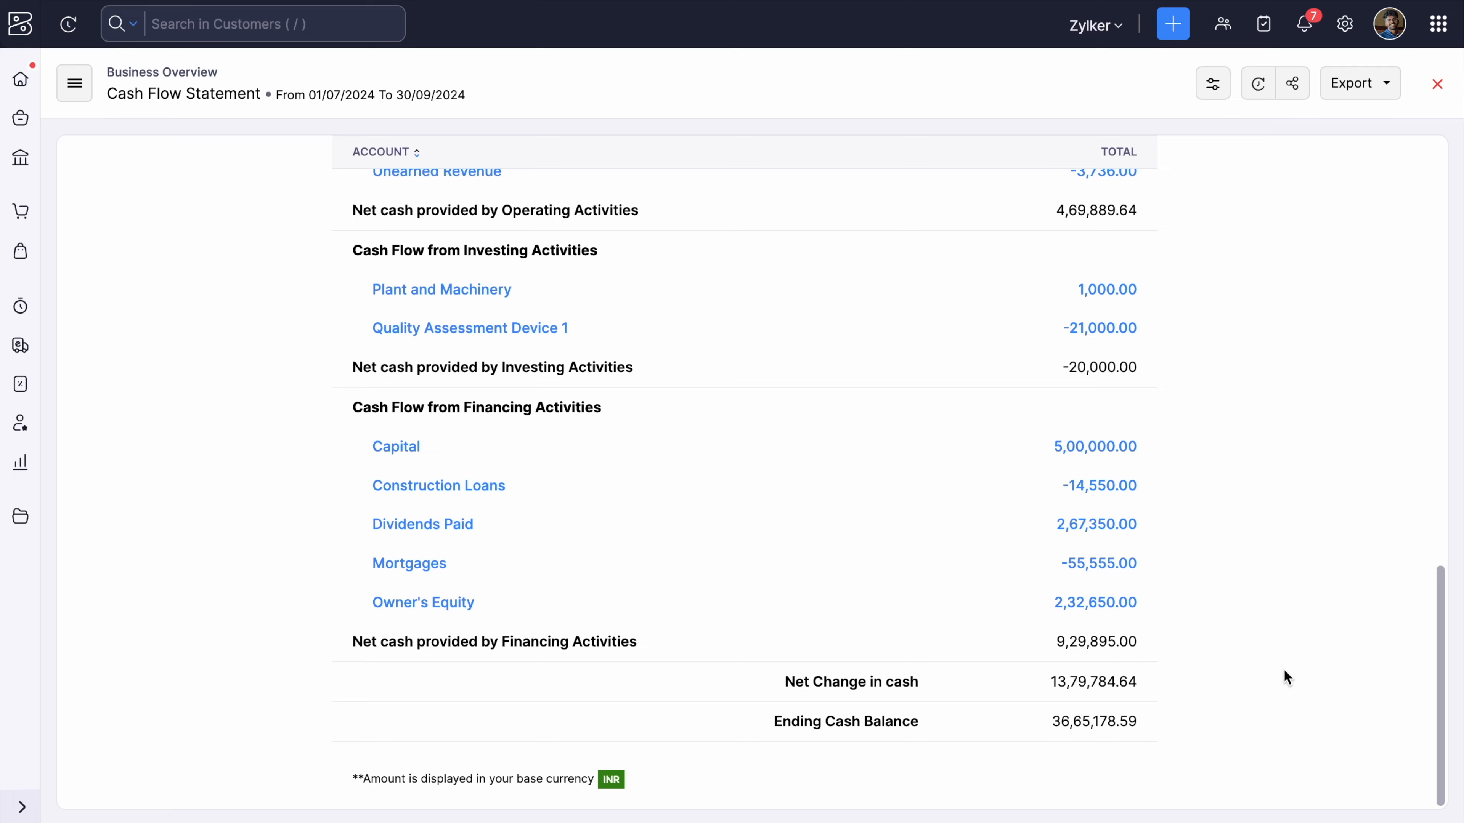
Go back over the GST Payable and Input Tax Credits lines to the Beginning Cash Balance.
scroll(1284, 671, up, 10)
scroll(1284, 671, up, 6)
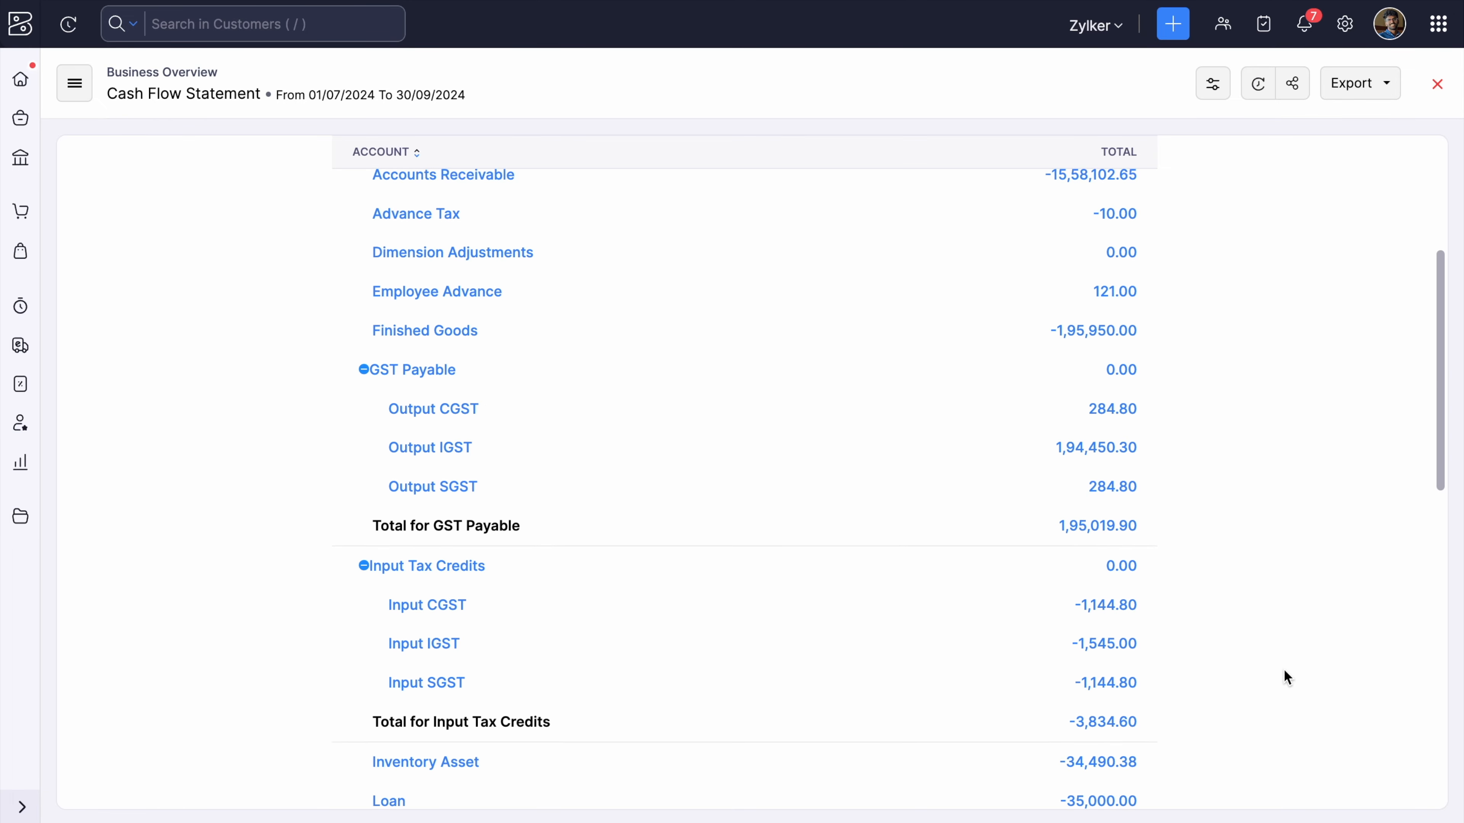
scroll(1283, 669, down, 3)
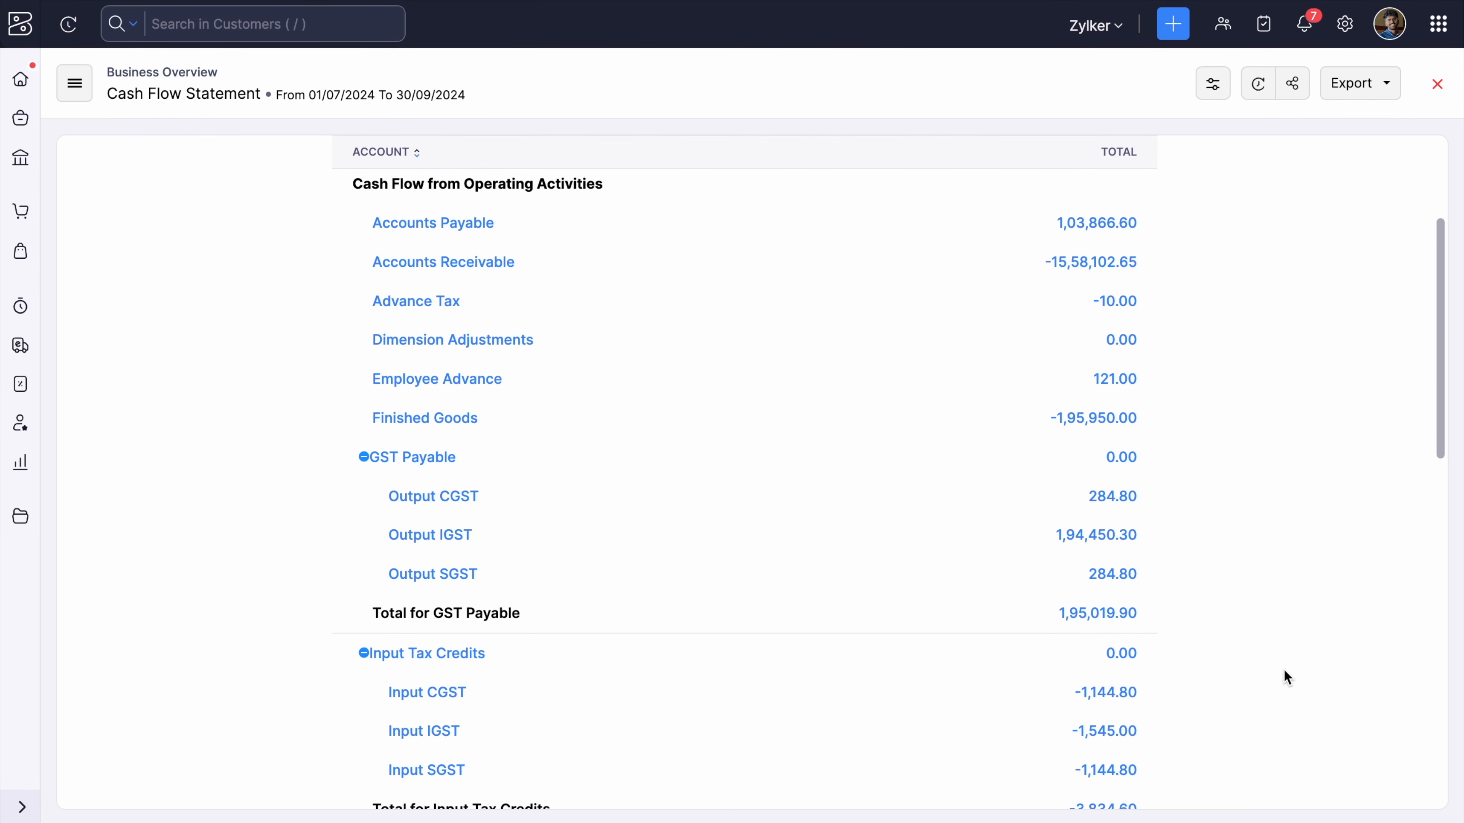
right_click(1283, 669)
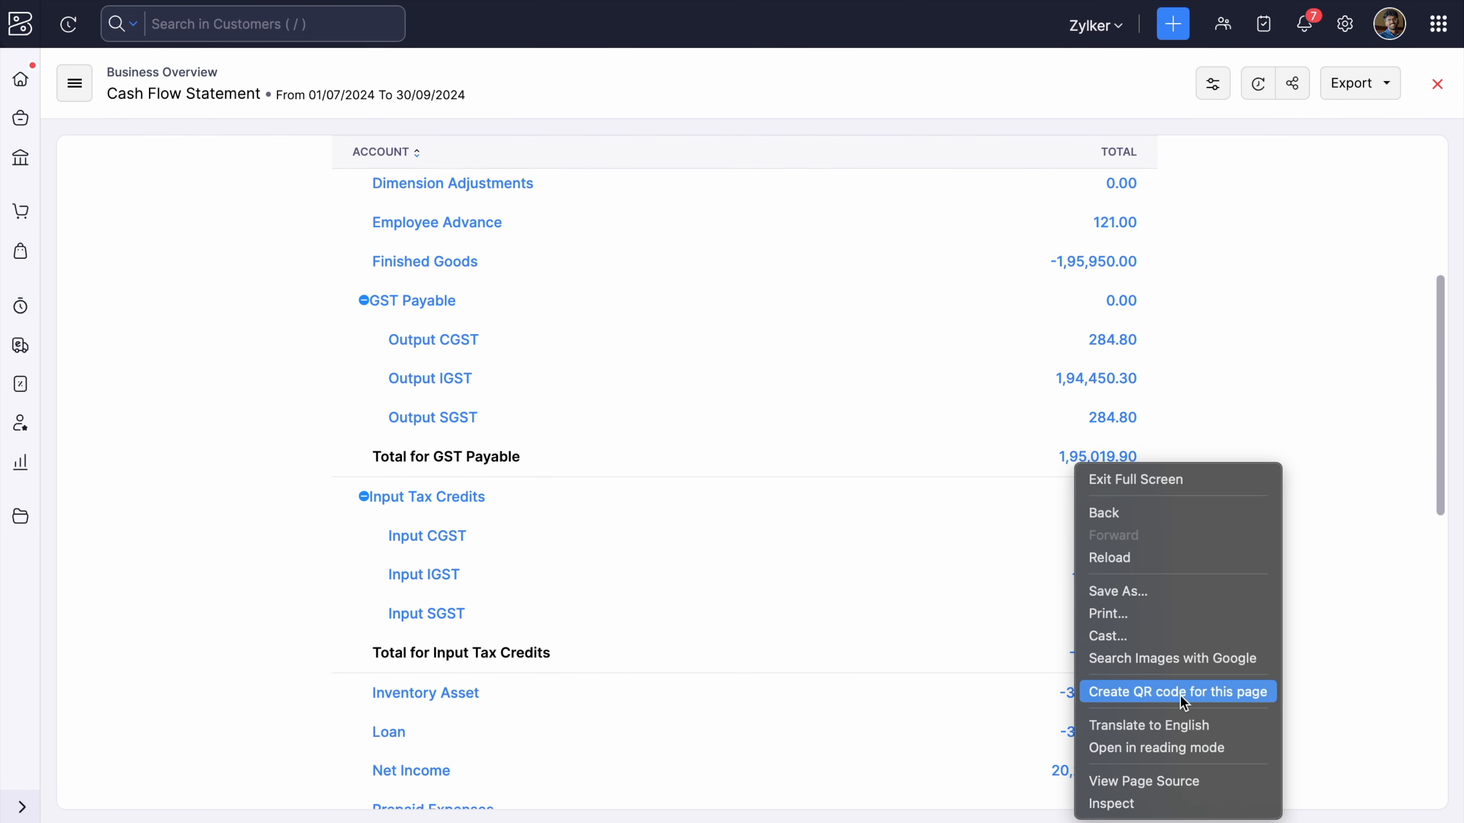
click(1329, 598)
scroll(1251, 610, up, 1)
scroll(1250, 607, up, 4)
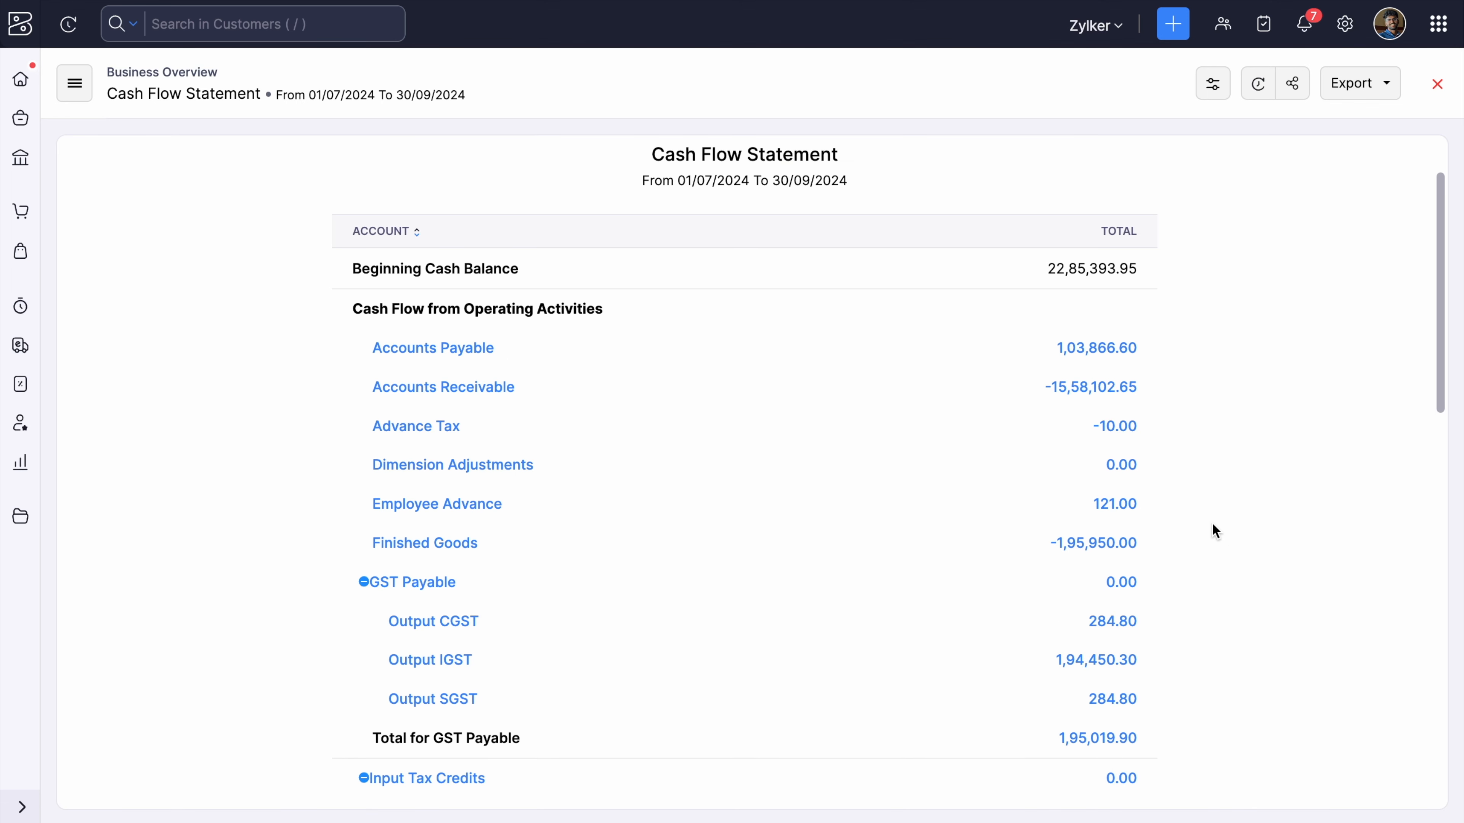
Examine the operating activities from Accounts Payable through the net cash line, and return to the start of the report.
scroll(1232, 422, down, 1)
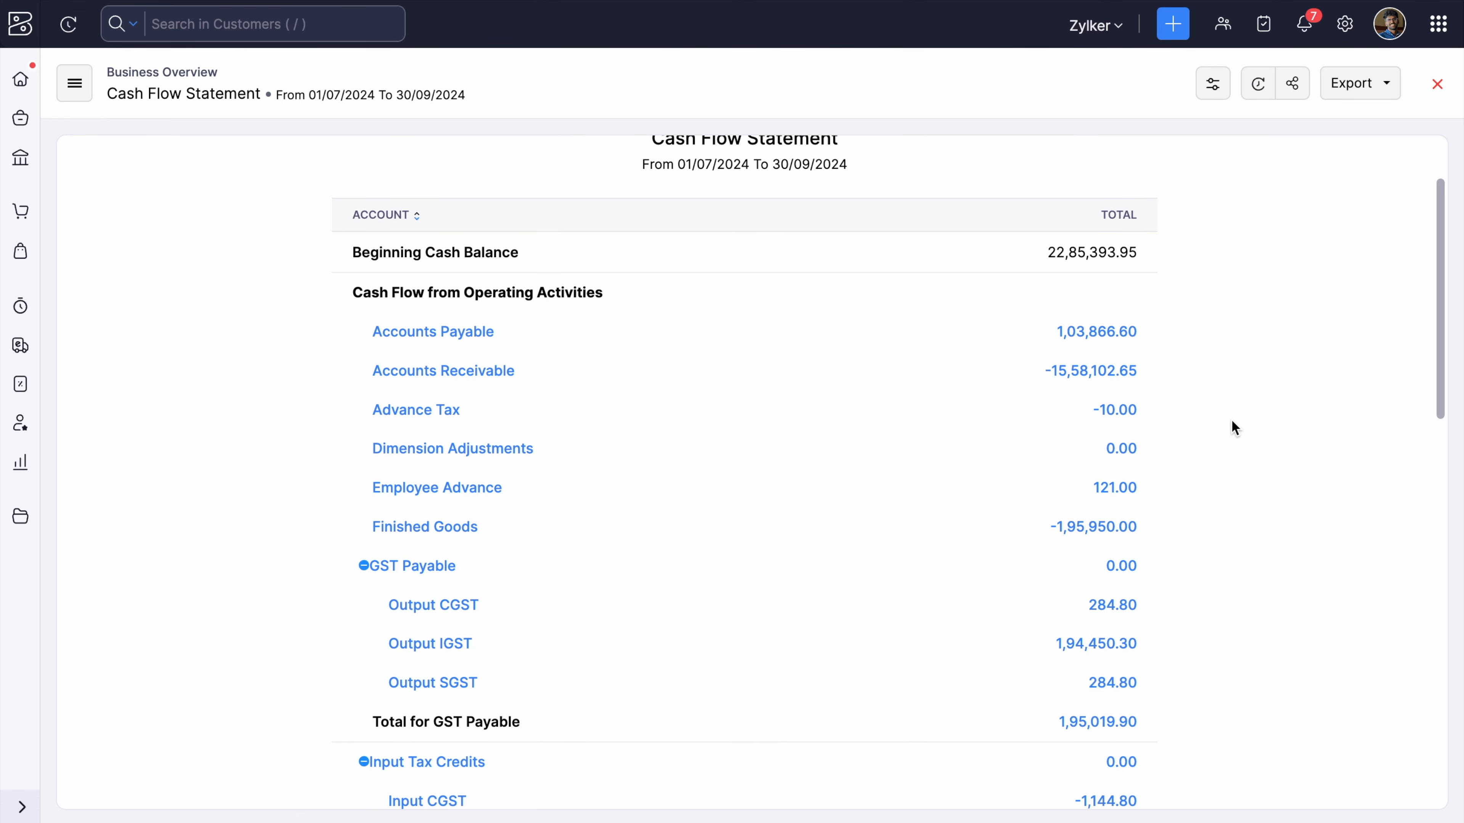
scroll(1233, 386, down, 3)
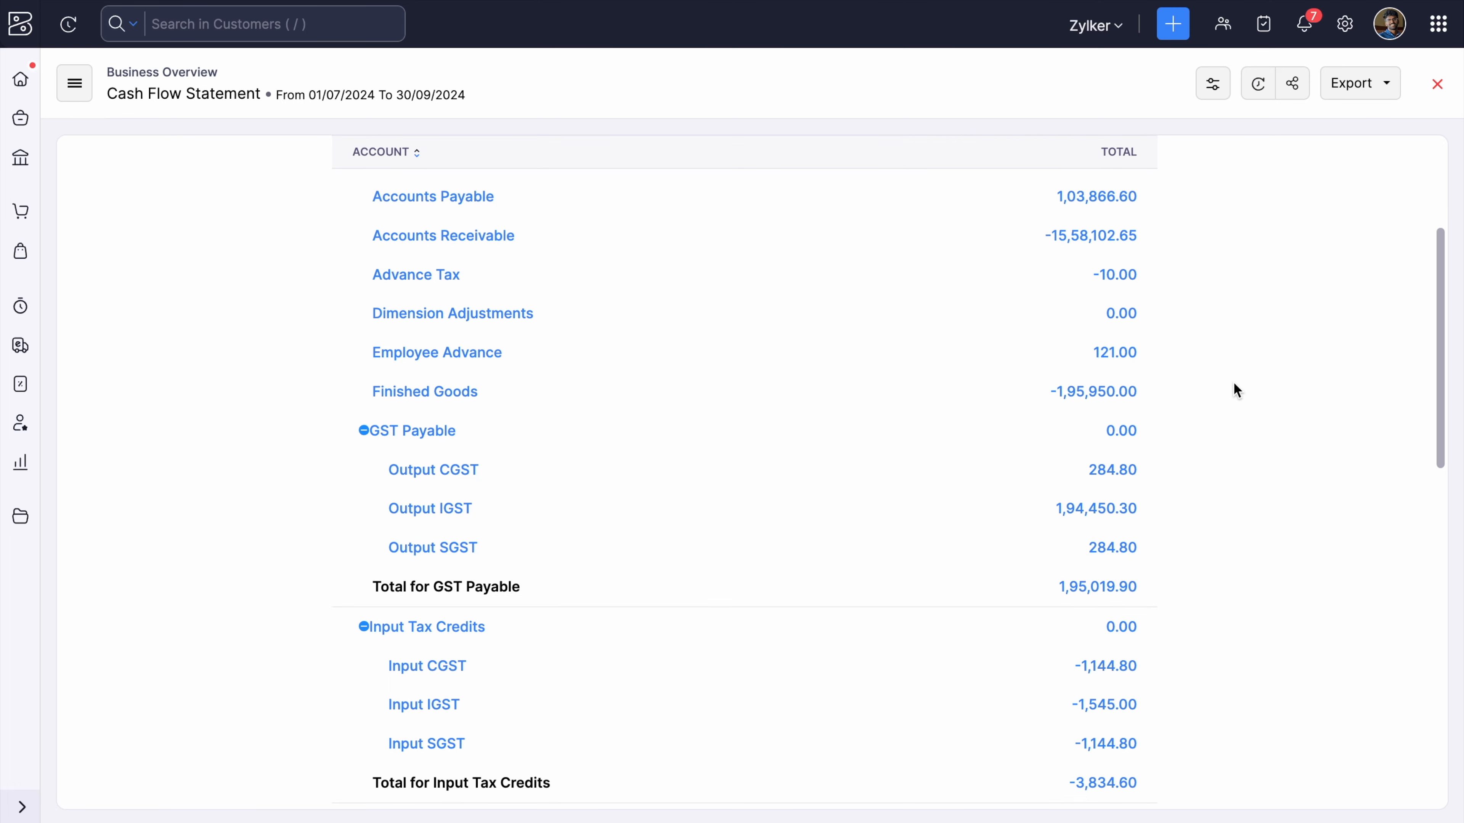
scroll(1251, 452, down, 2)
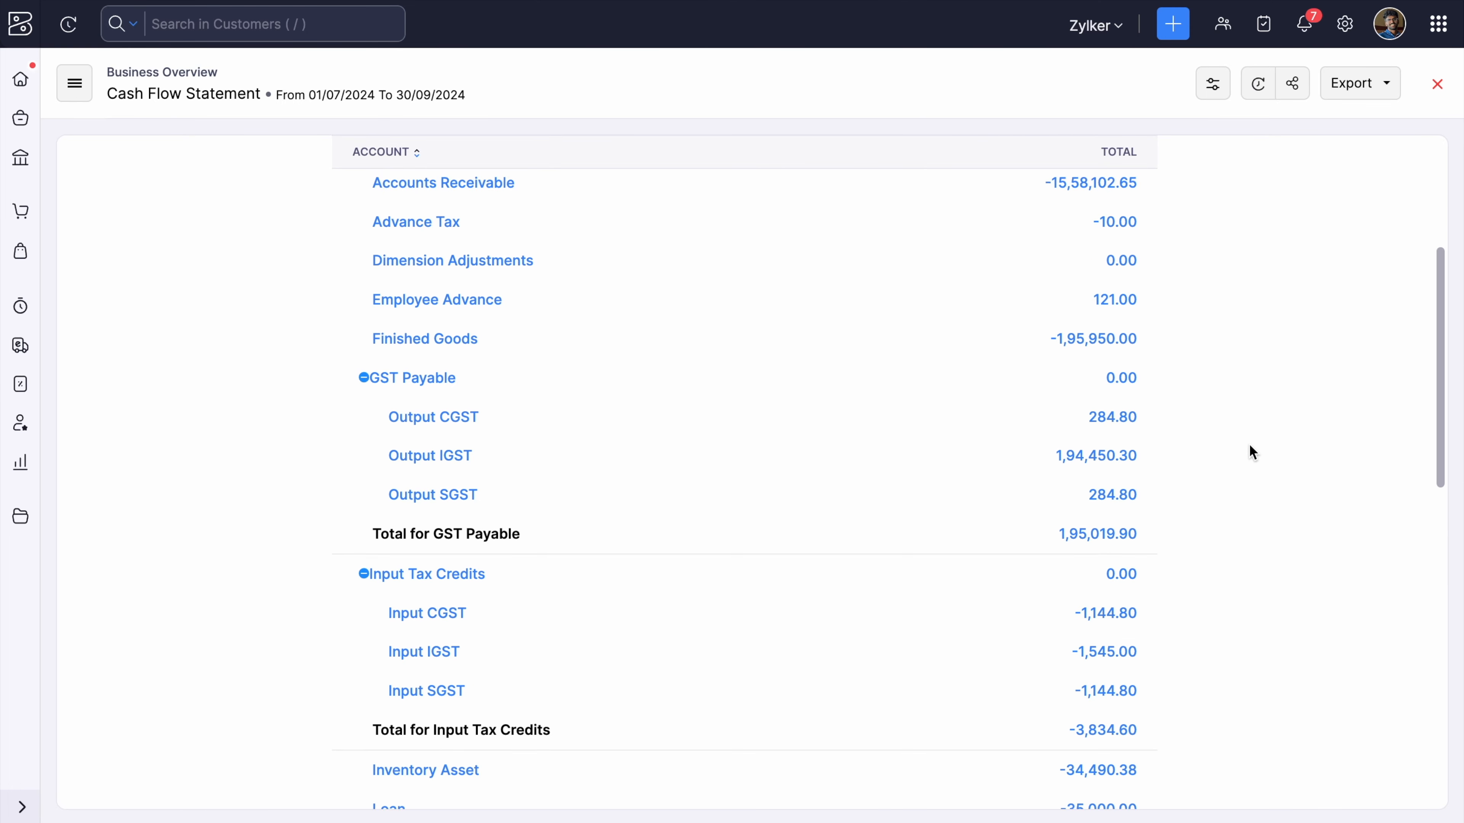
scroll(1233, 467, down, 1)
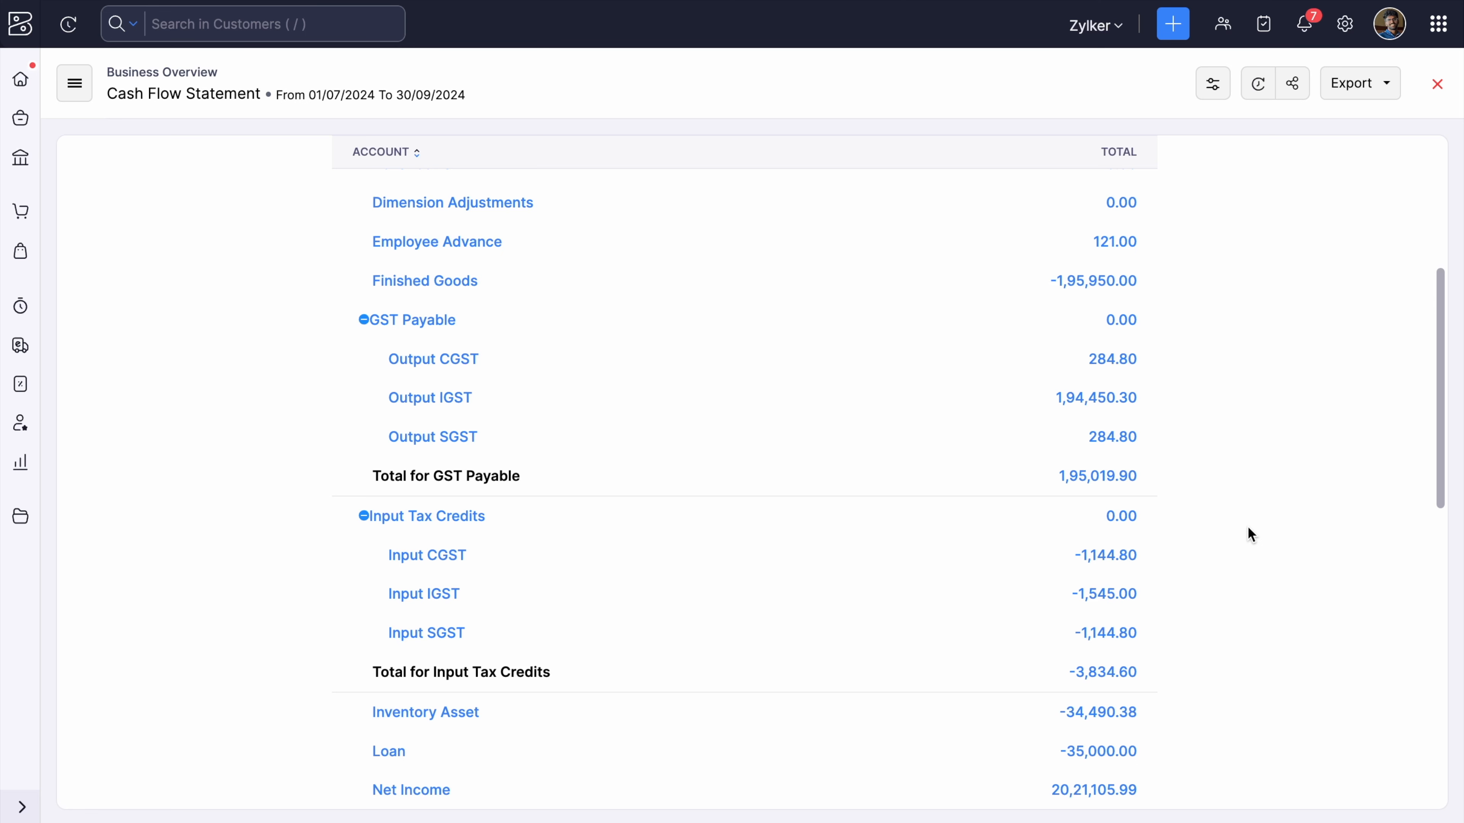
scroll(1250, 536, down, 2)
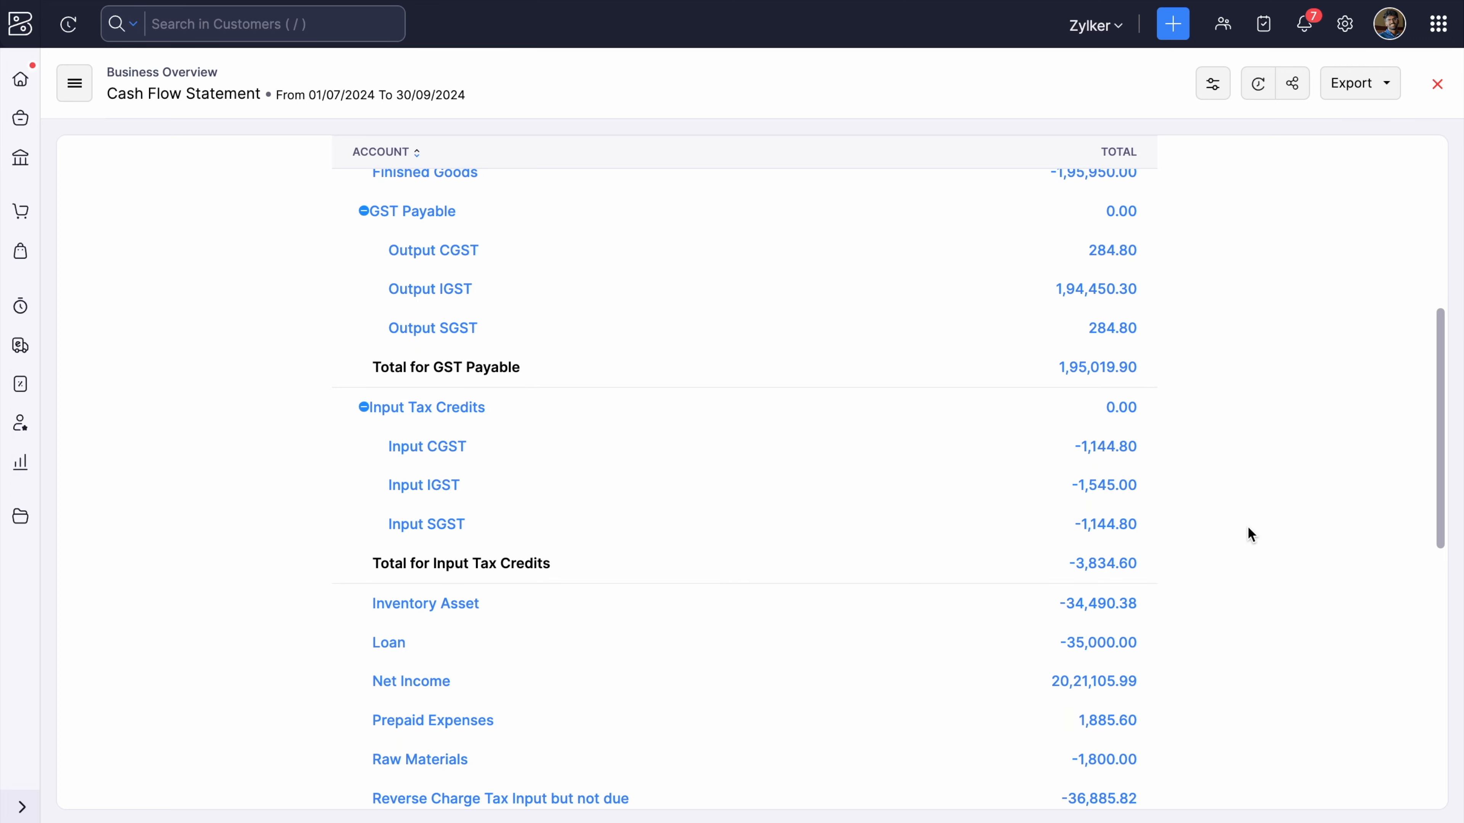
scroll(1250, 535, down, 3)
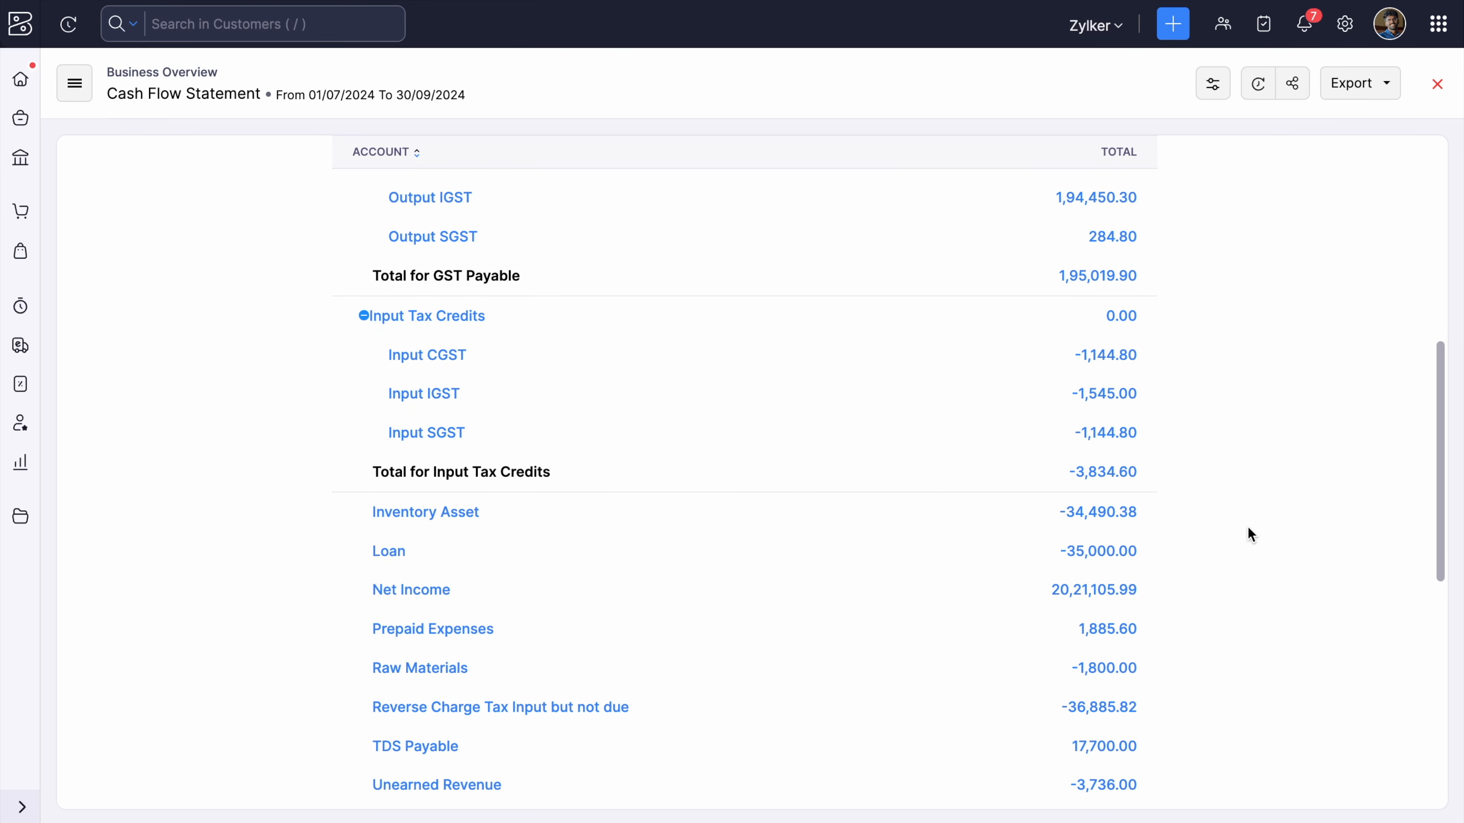
scroll(1249, 535, down, 4)
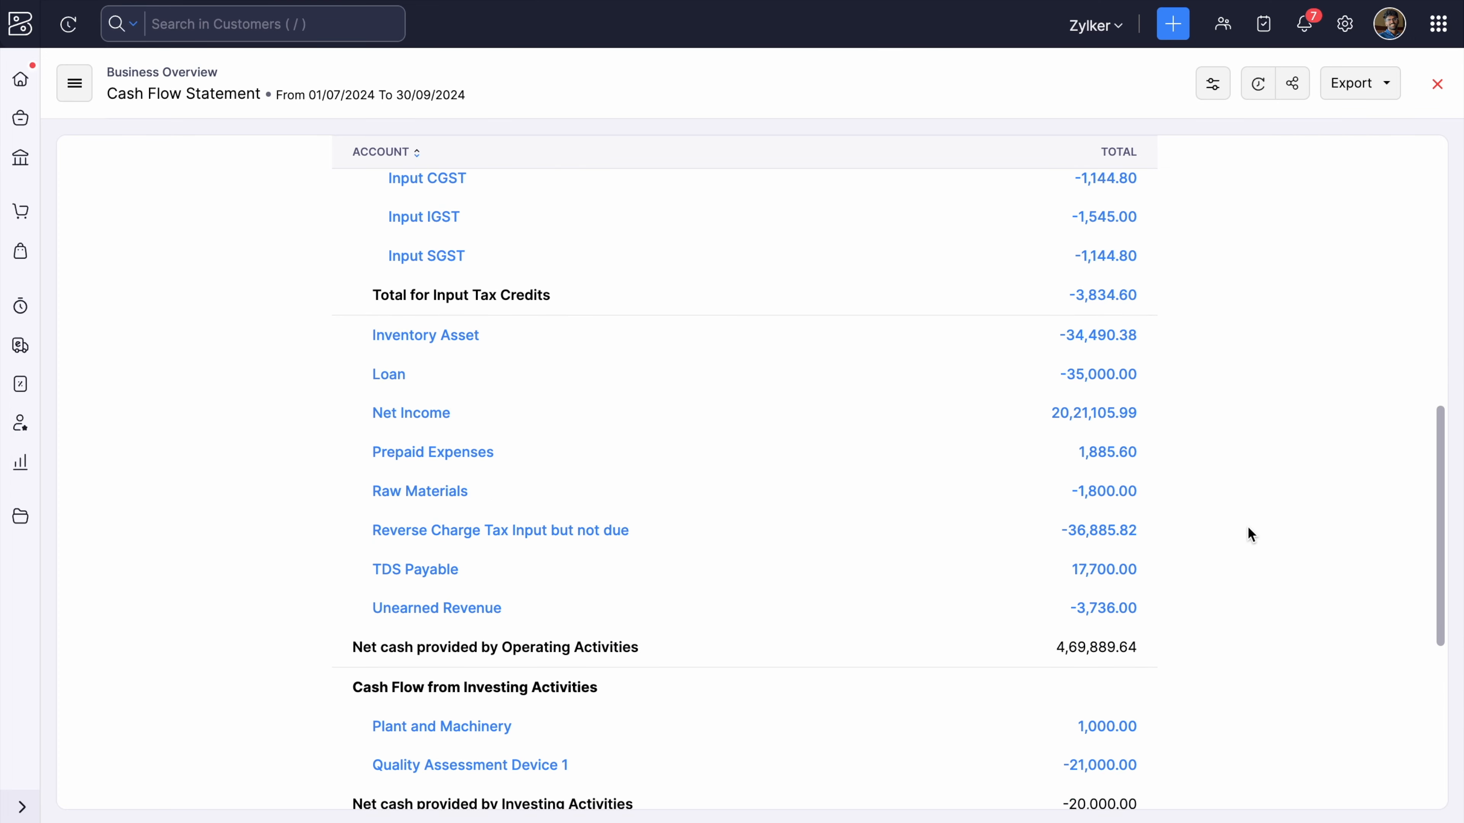
scroll(1249, 535, up, 7)
scroll(1250, 535, up, 8)
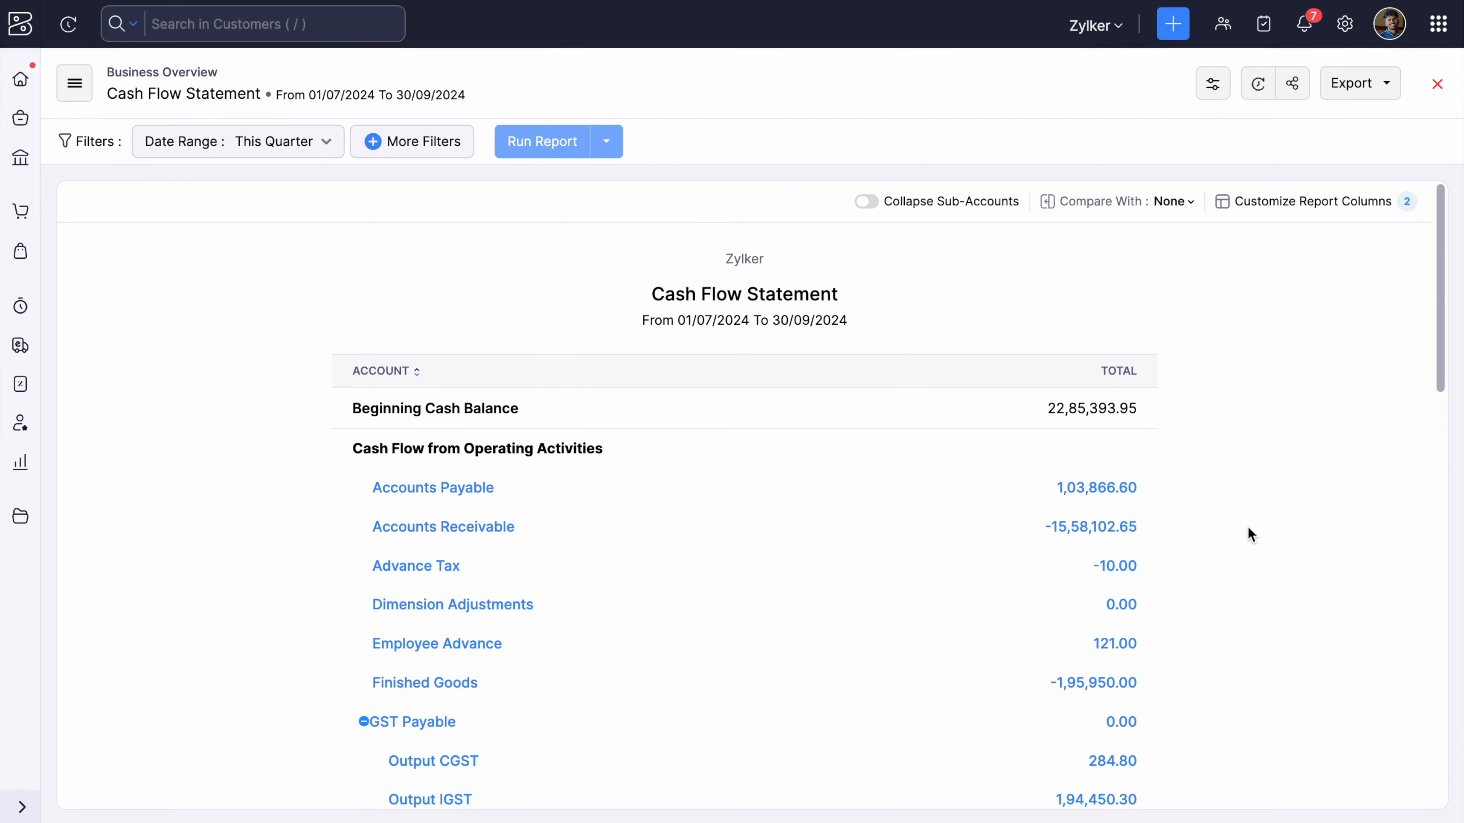
Fill in a weekly schedule for the Cash Flow Statement with a second user and an additional e-mail recipient, and discard it.
click(1258, 85)
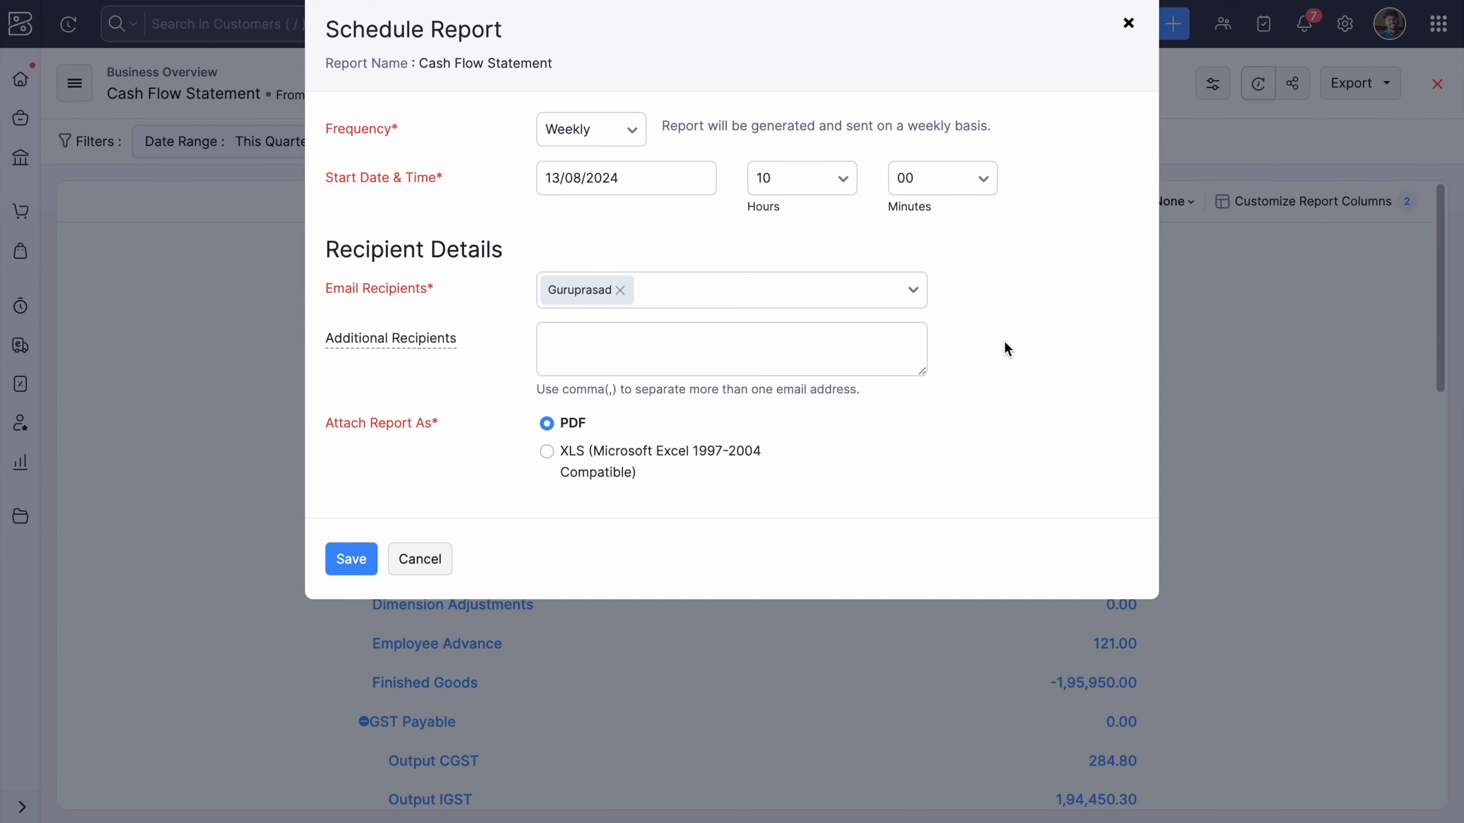
click(888, 289)
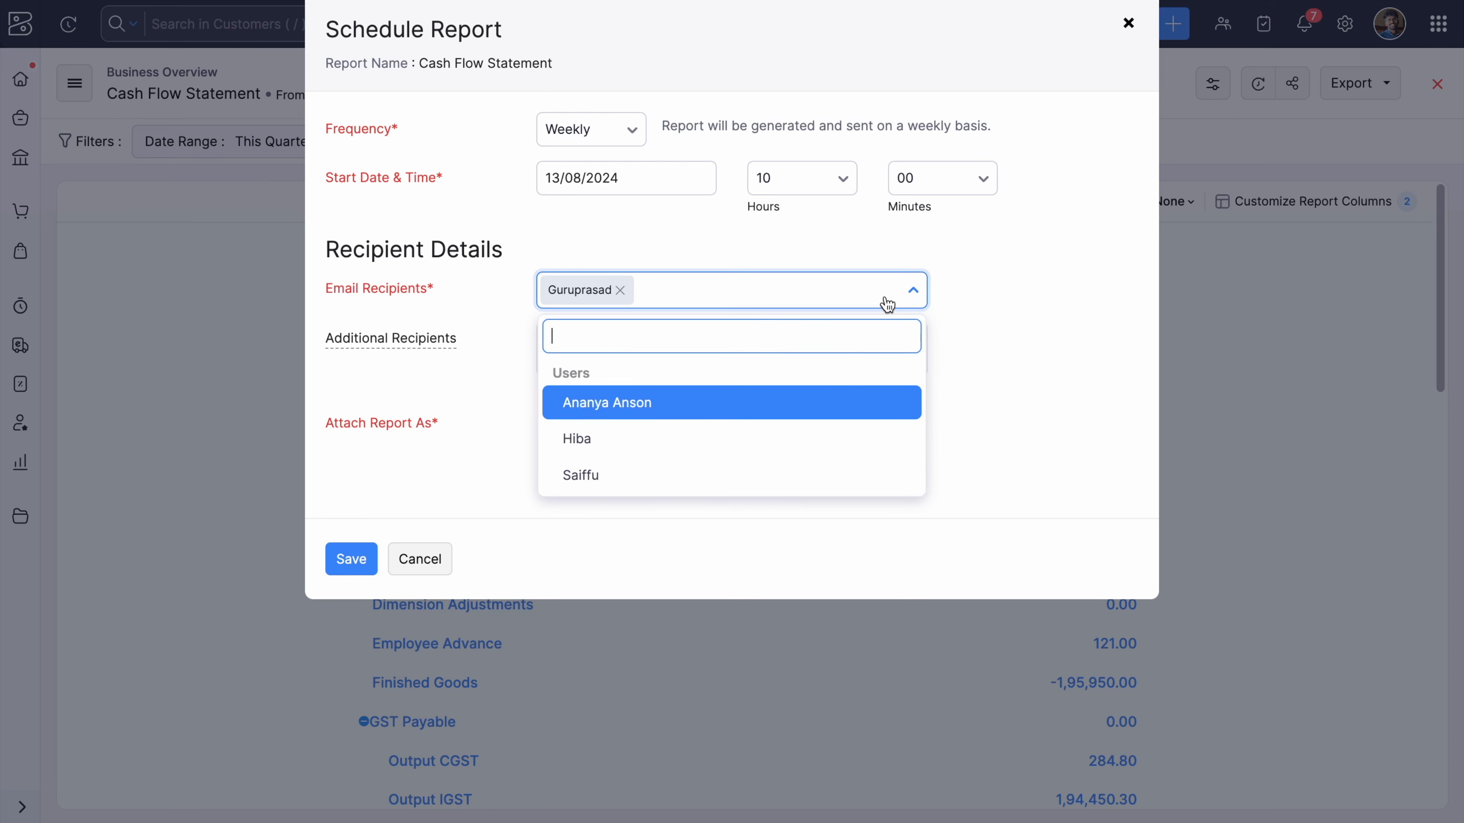
click(841, 403)
click(774, 343)
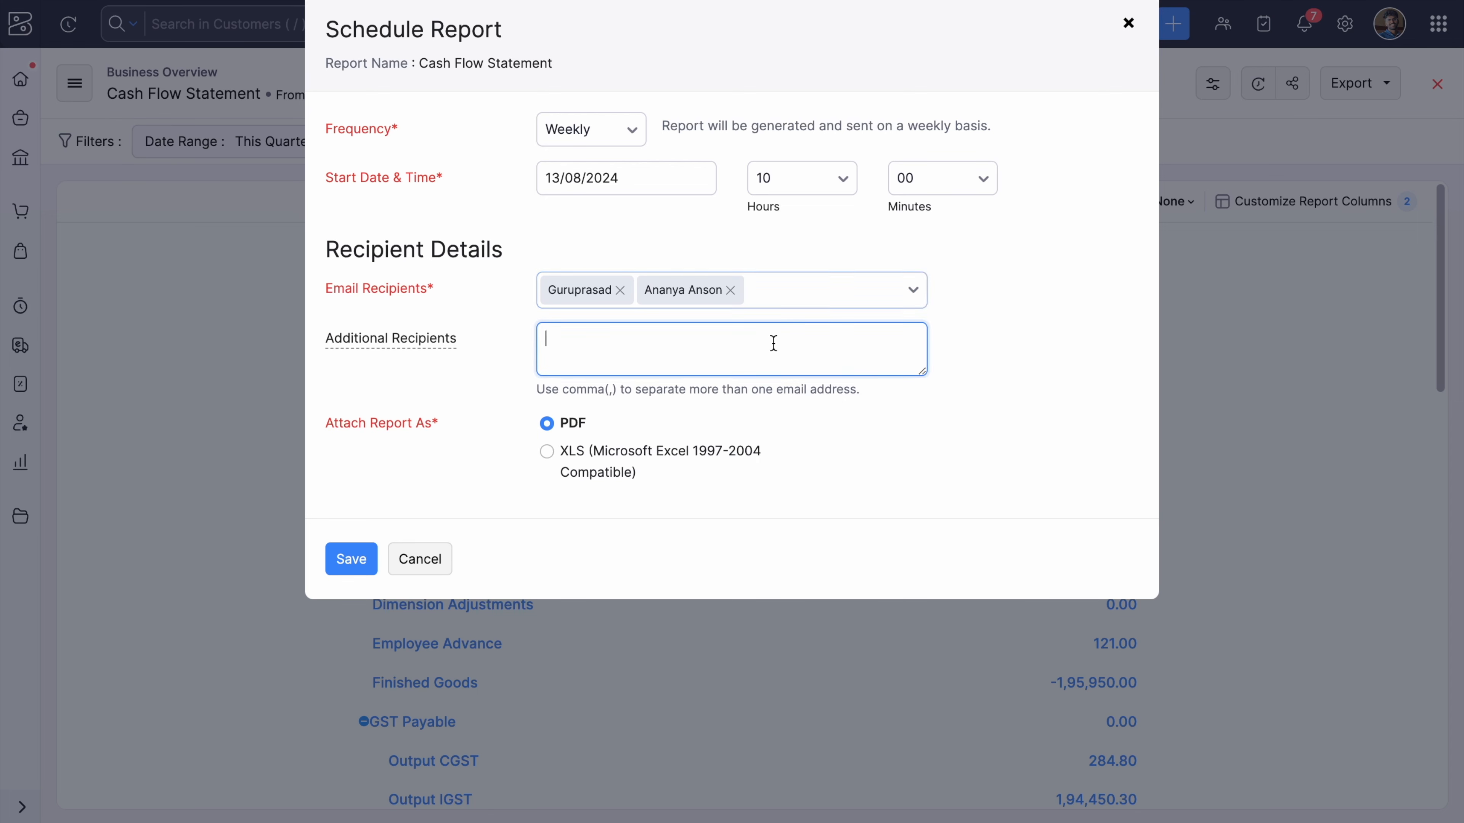
text(xyz@abc)
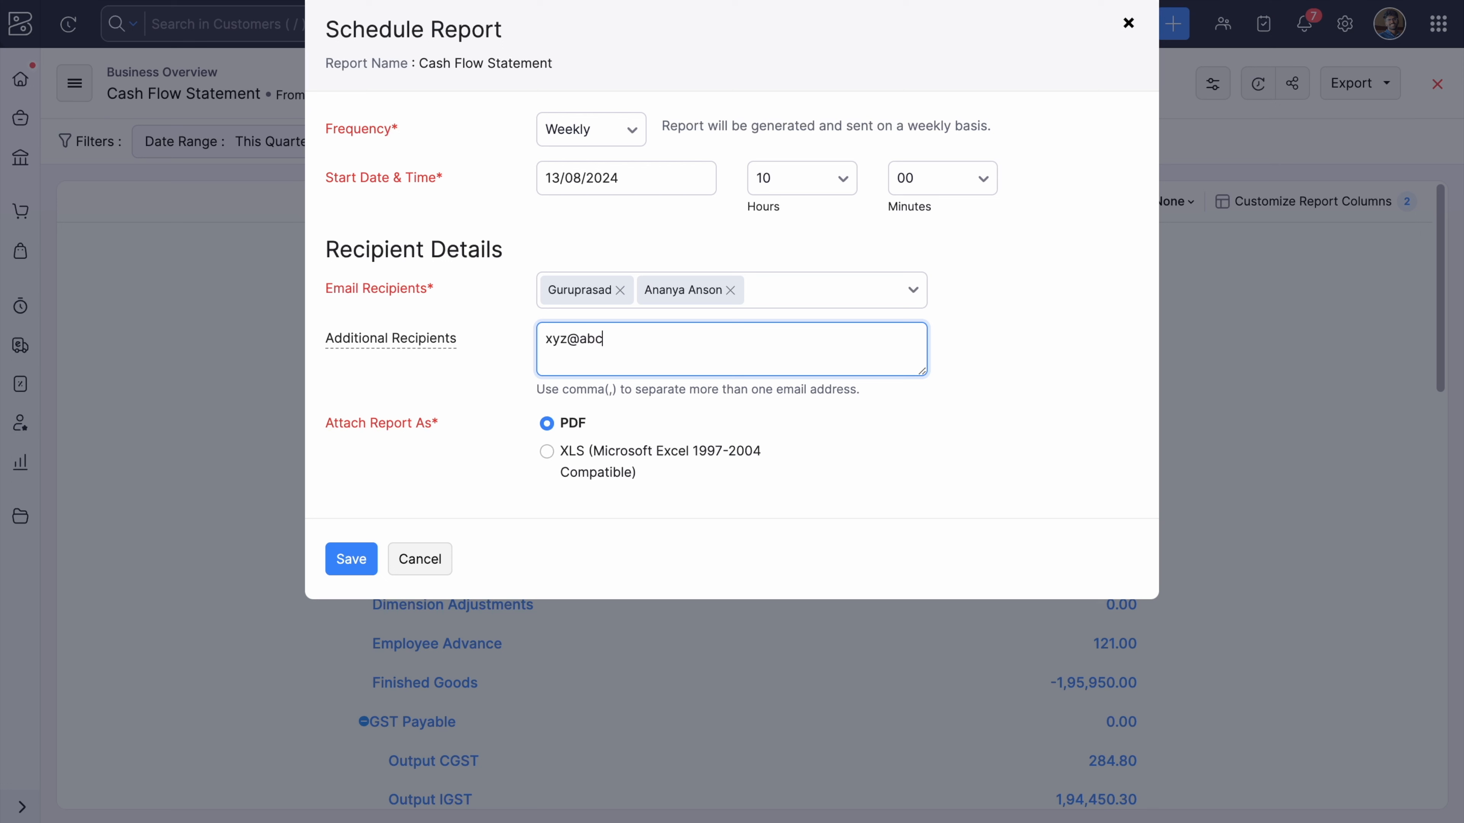
text(.com)
click(559, 144)
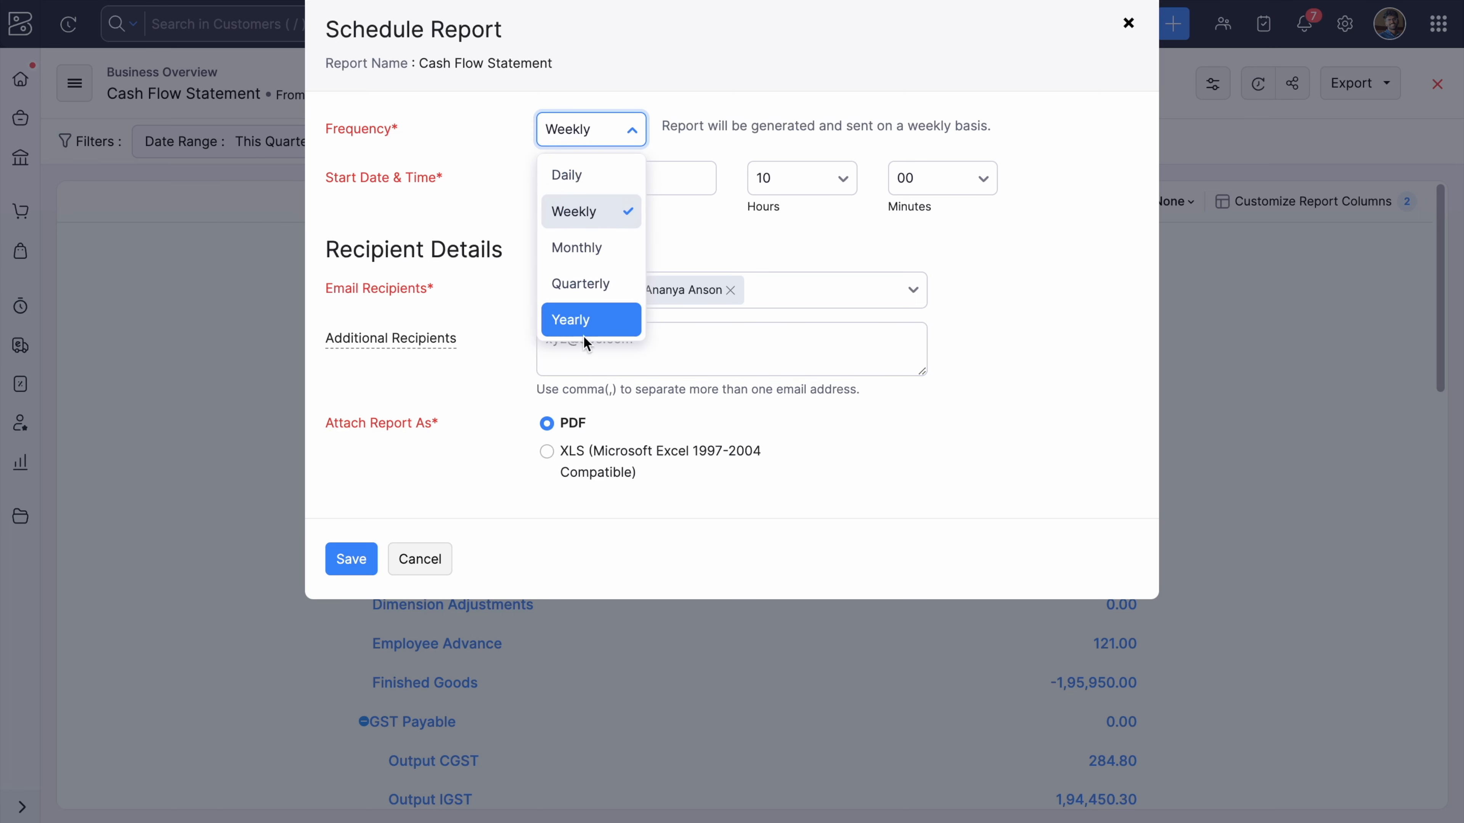
click(684, 224)
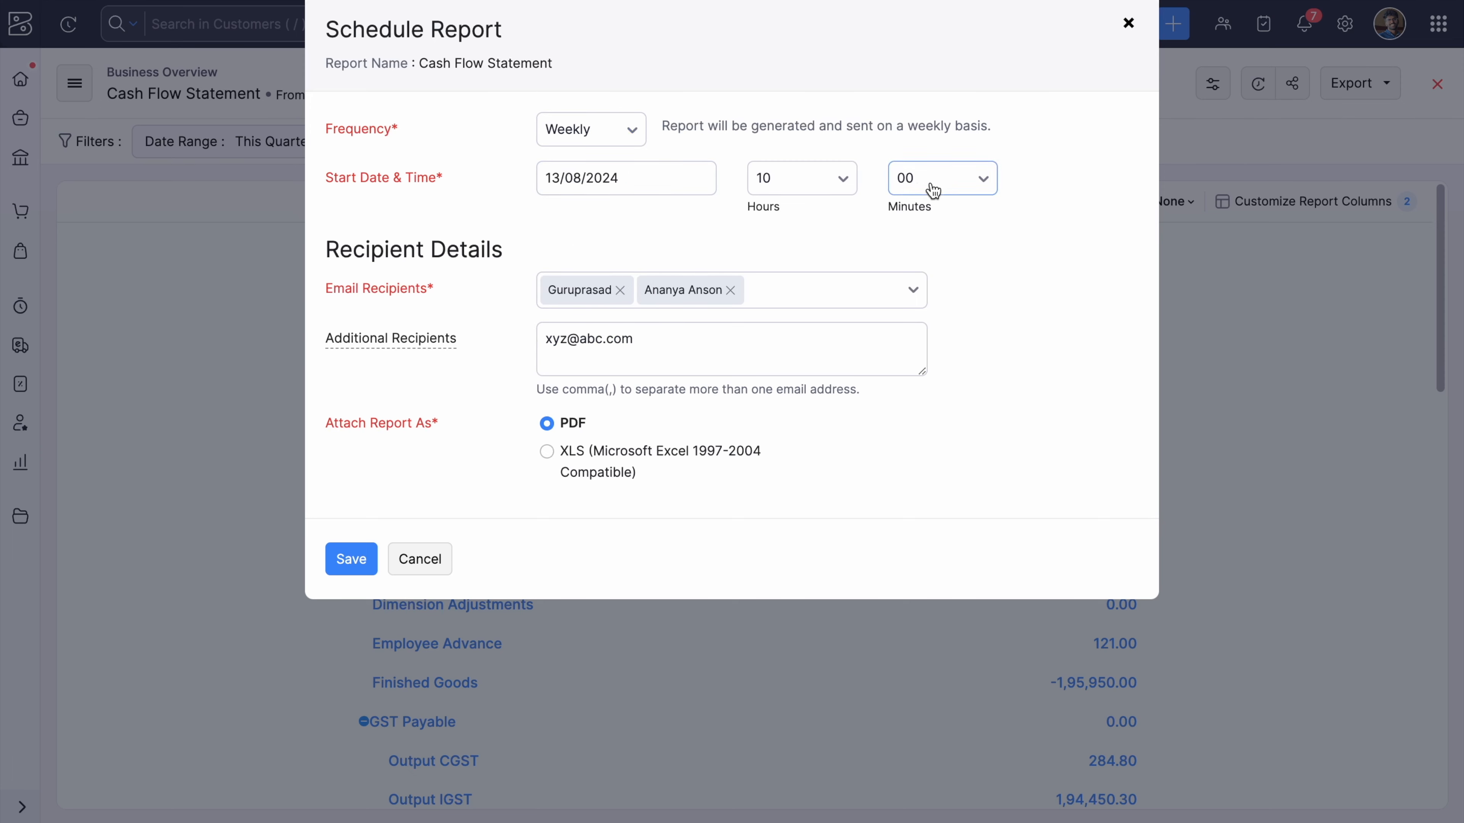
click(435, 560)
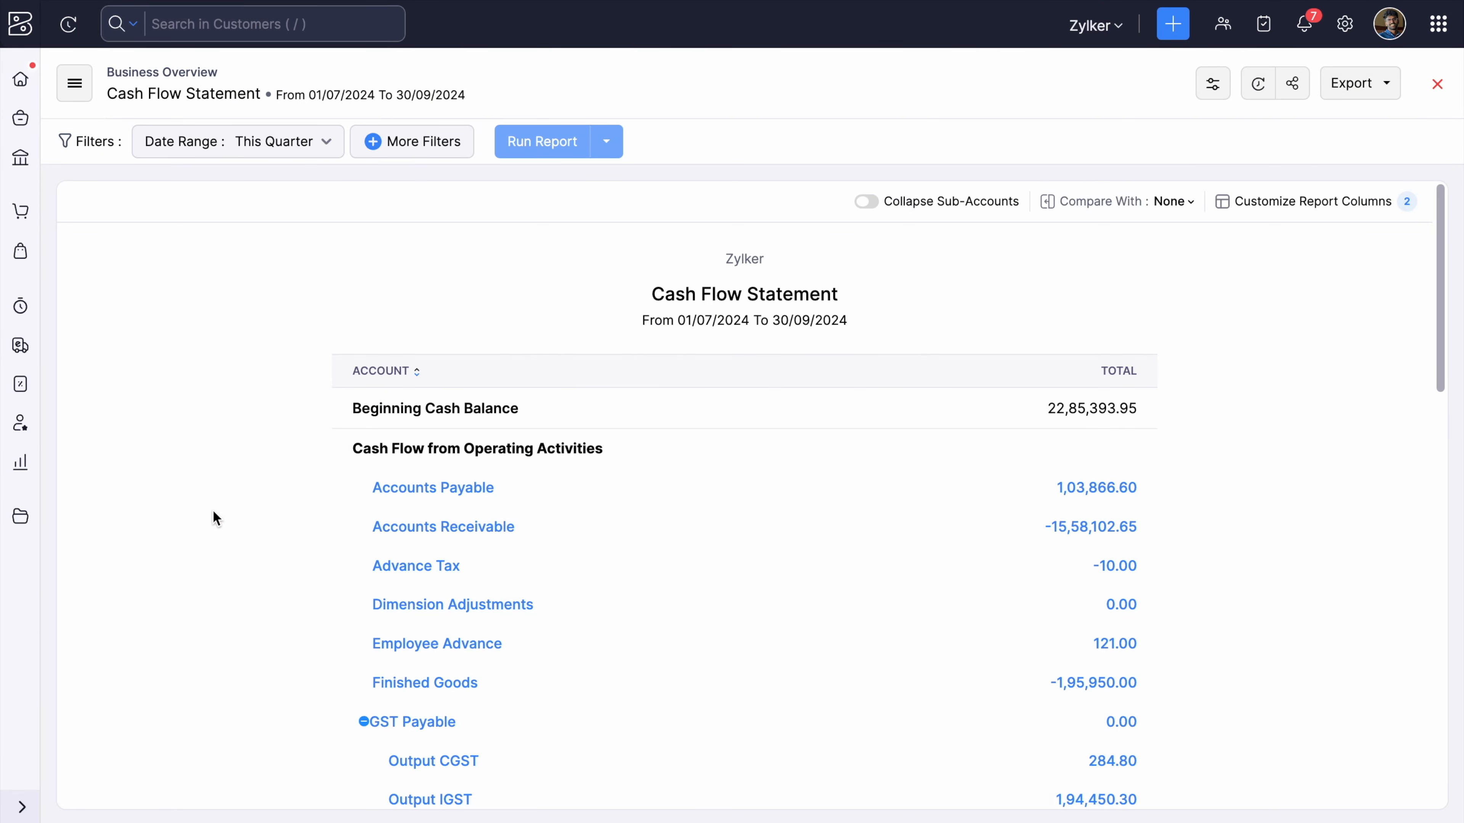
Open the Cash Flow Forecasting report from the Business Overview category of the Reports Center.
scroll(213, 510, down, 3)
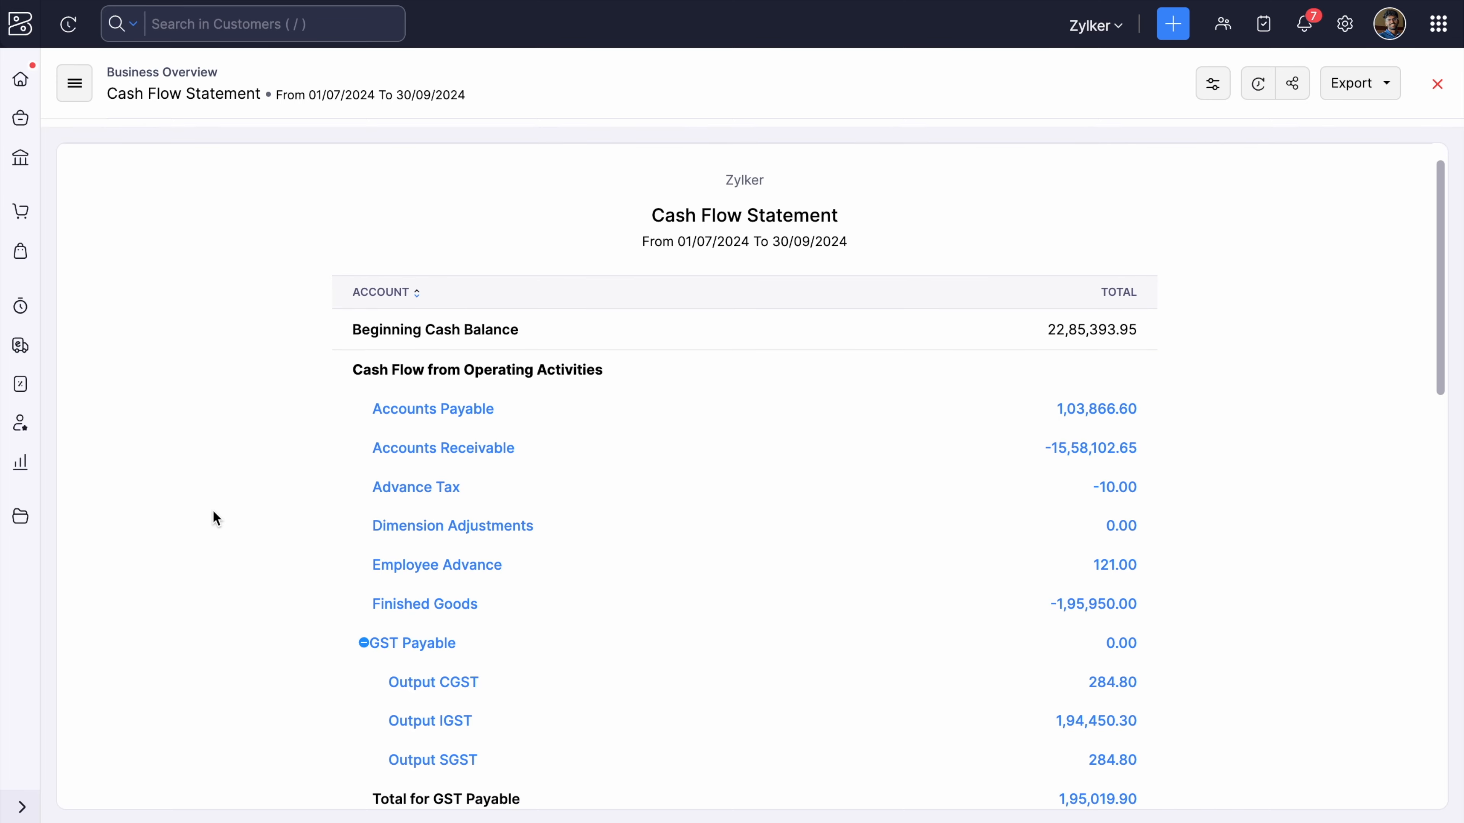
scroll(213, 509, down, 5)
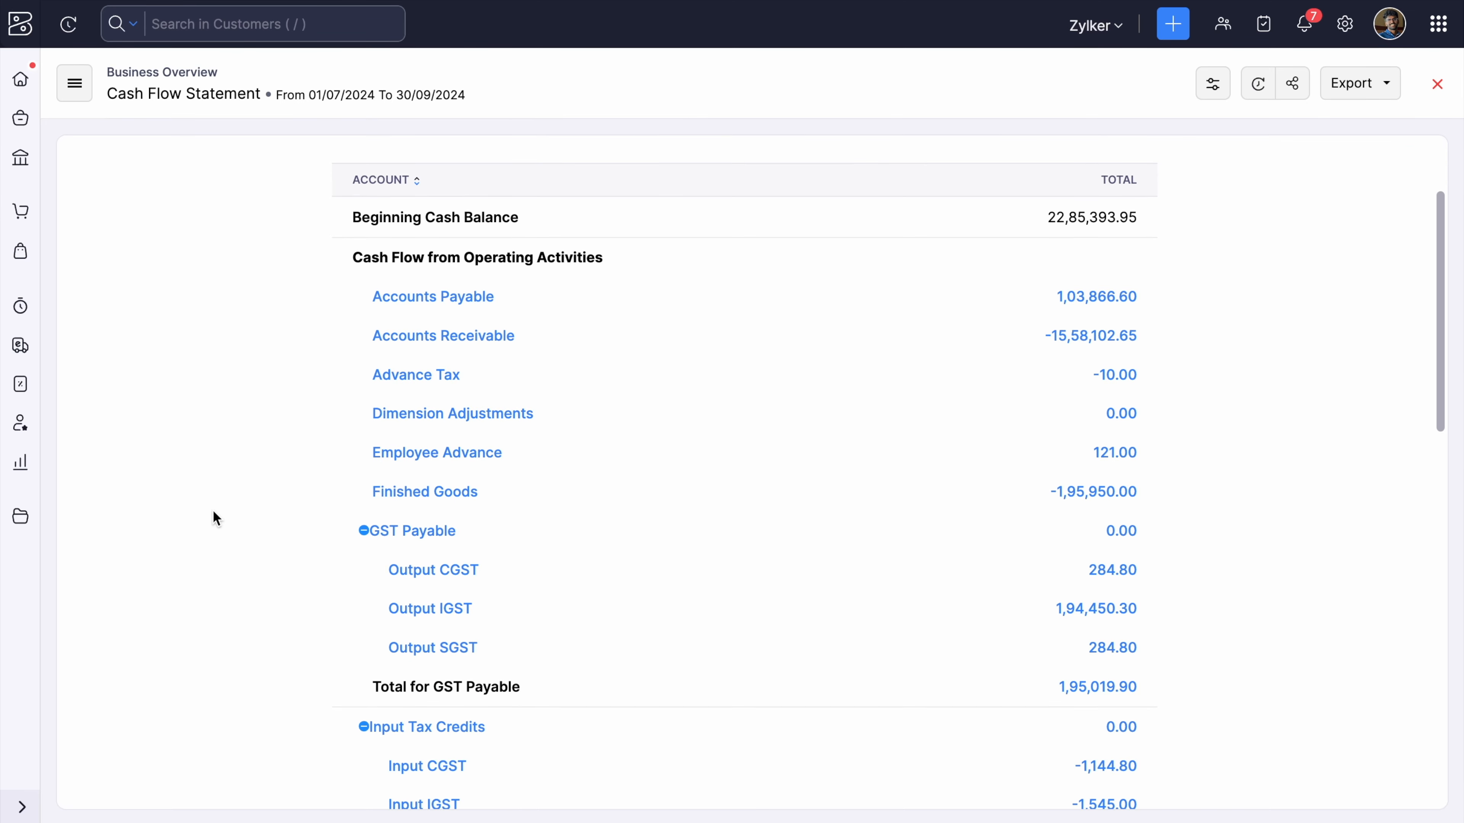
click(21, 462)
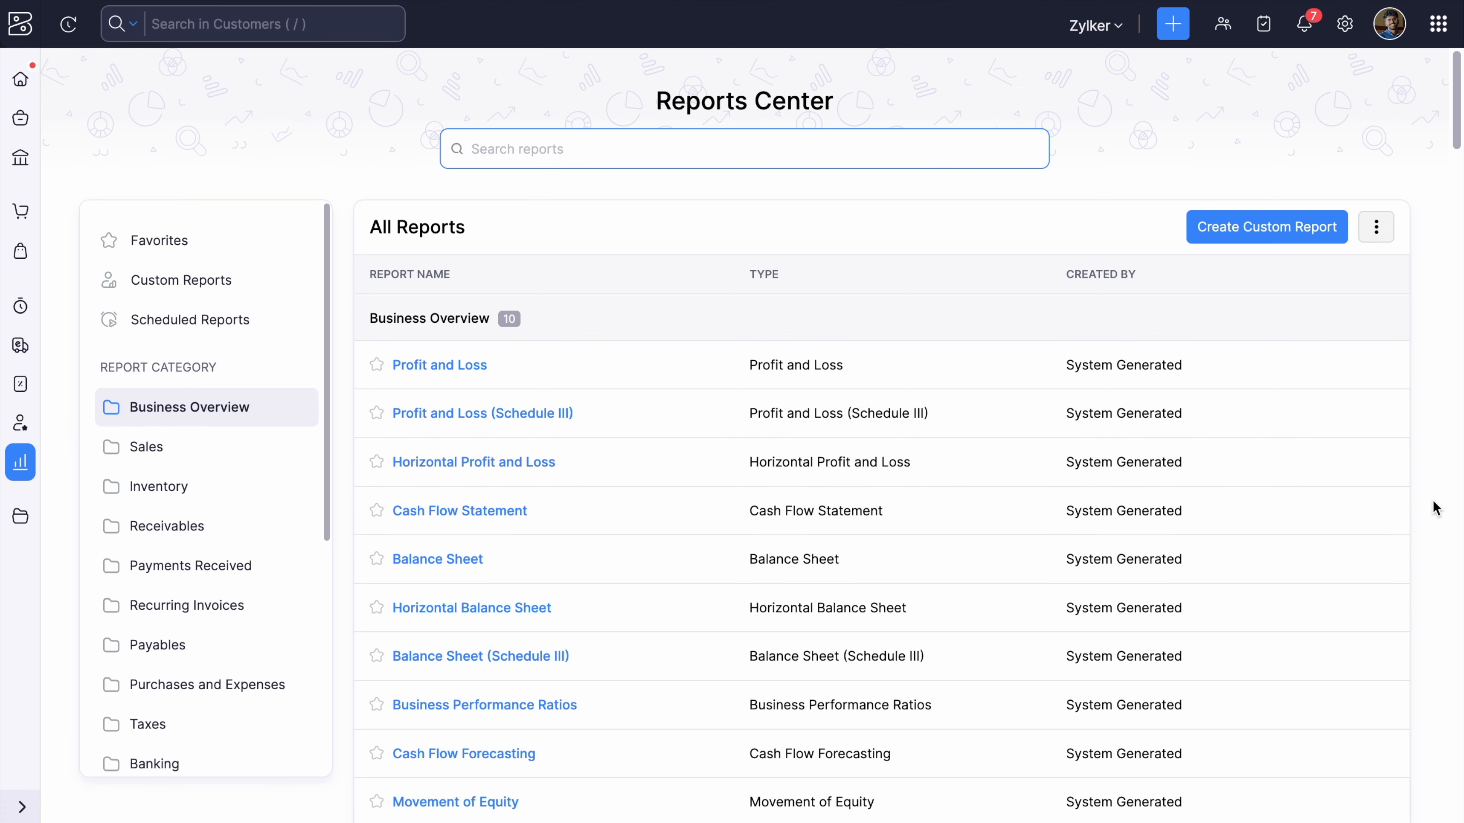
scroll(1447, 523, down, 2)
scroll(1448, 526, down, 2)
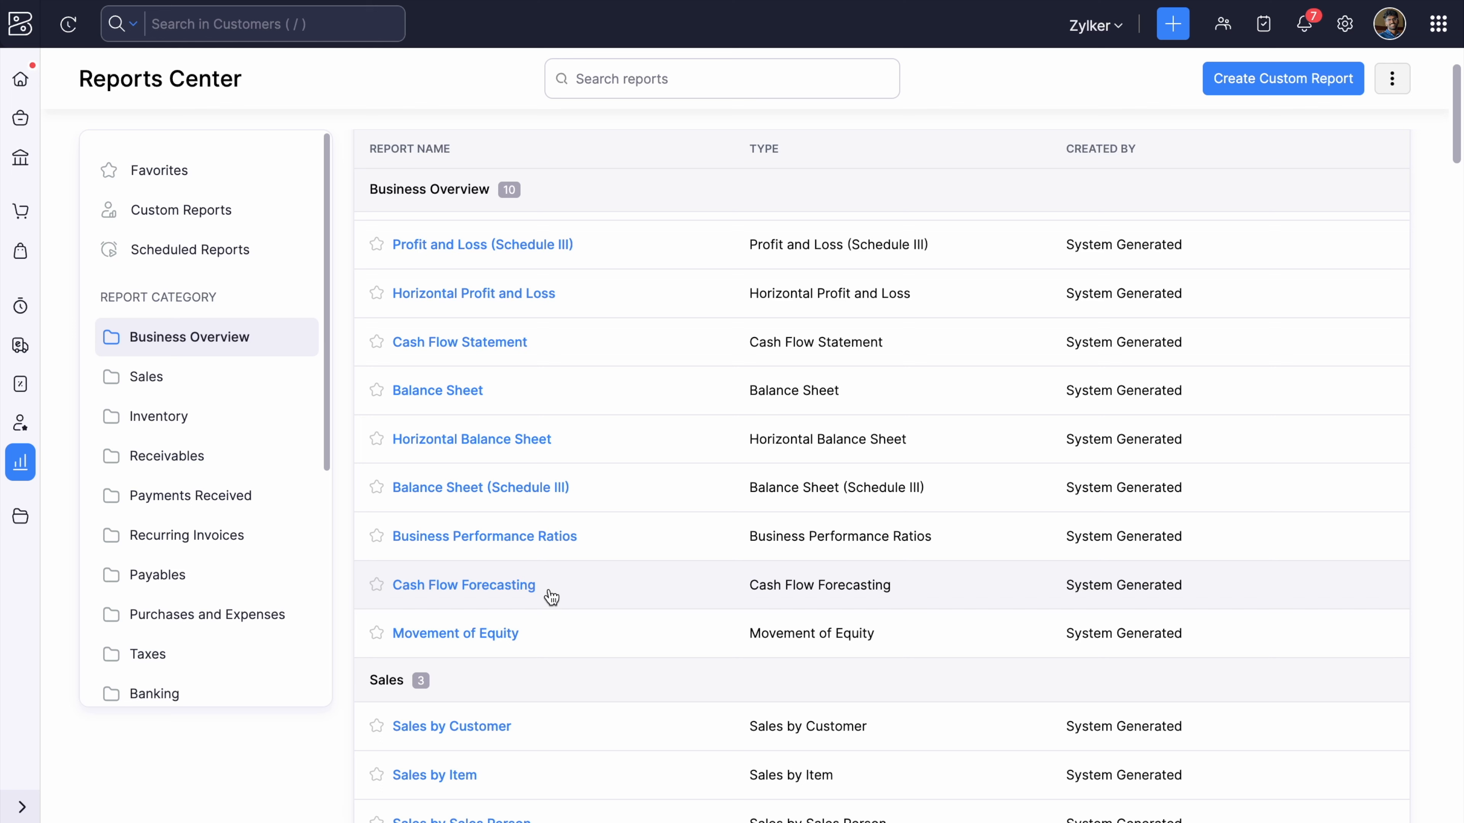
click(571, 593)
click(353, 793)
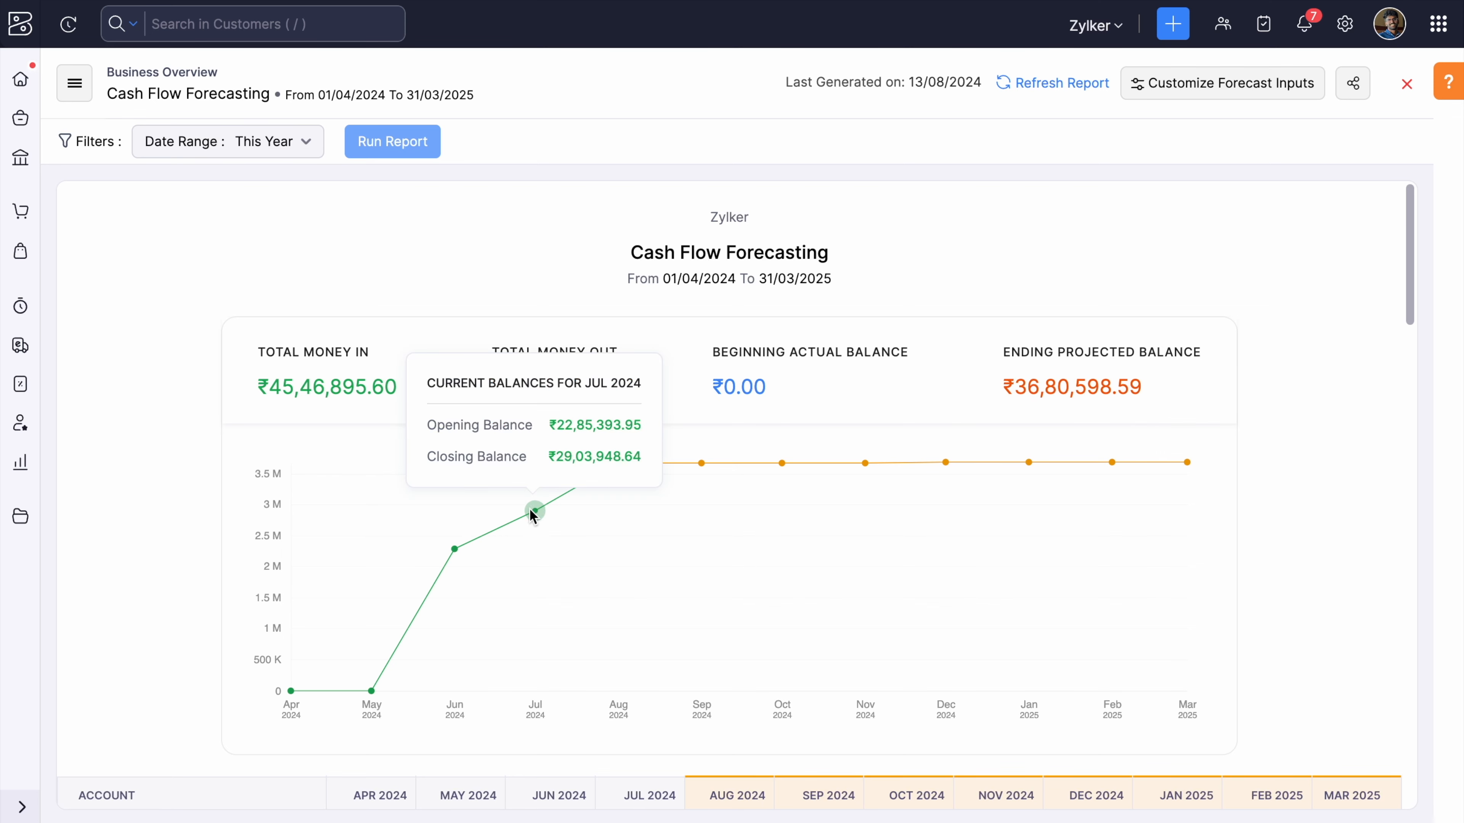
Examine the forecast chart's monthly balances and the account table with its actual and projected months.
mouse_move(379, 695)
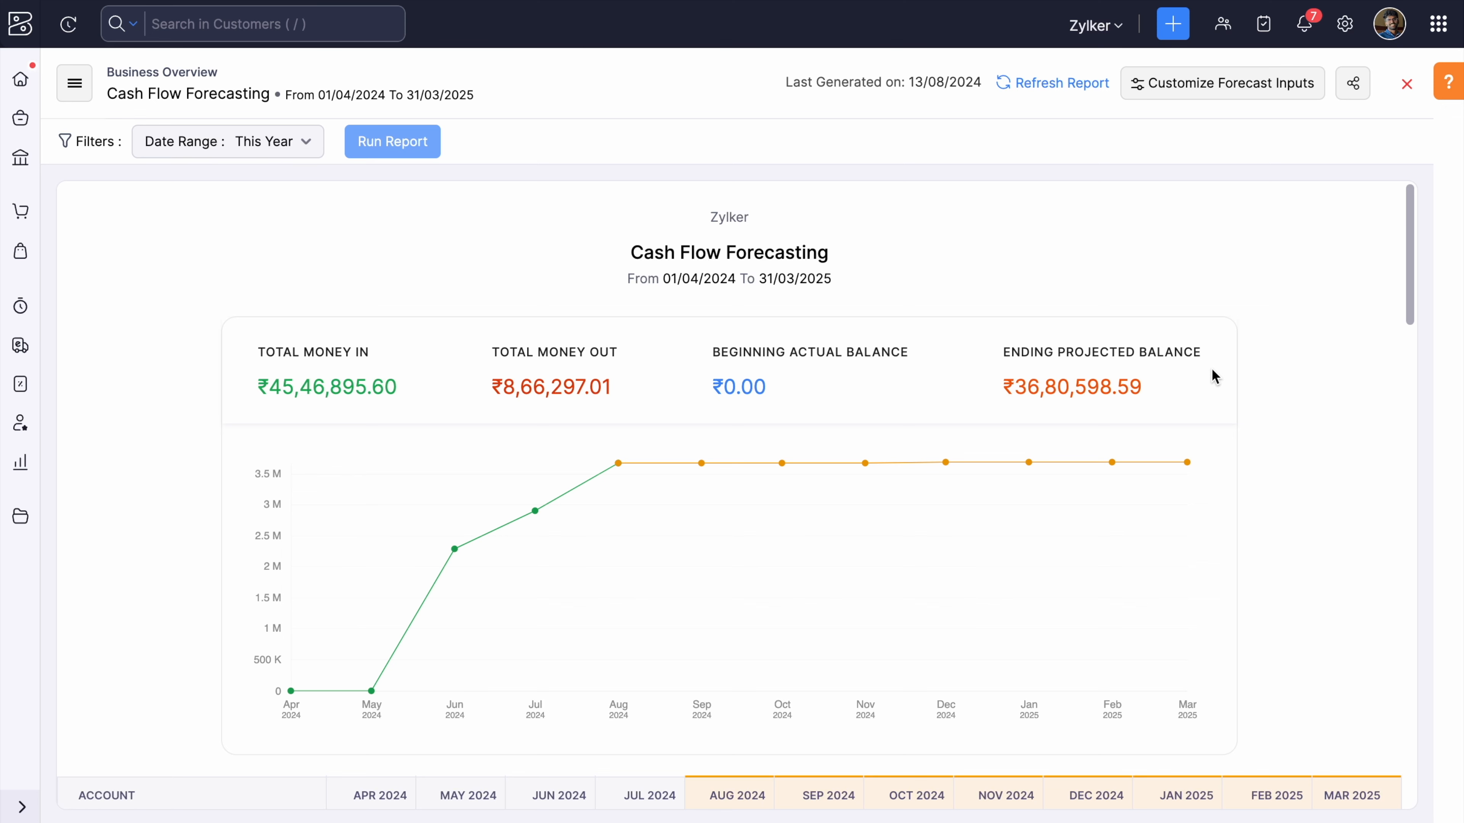
scroll(1212, 371, down, 5)
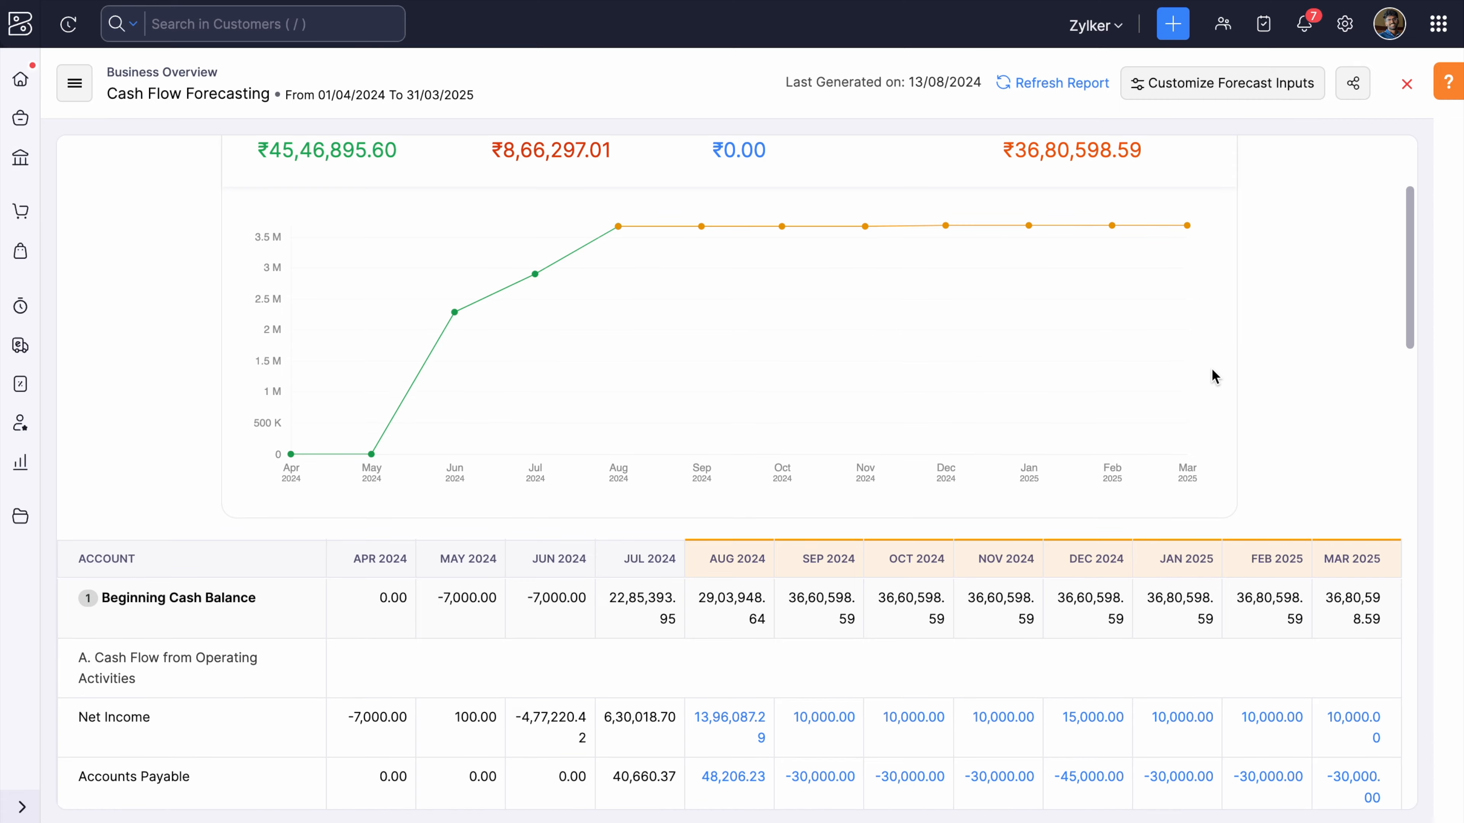
scroll(1212, 376, down, 1)
scroll(1211, 376, up, 1)
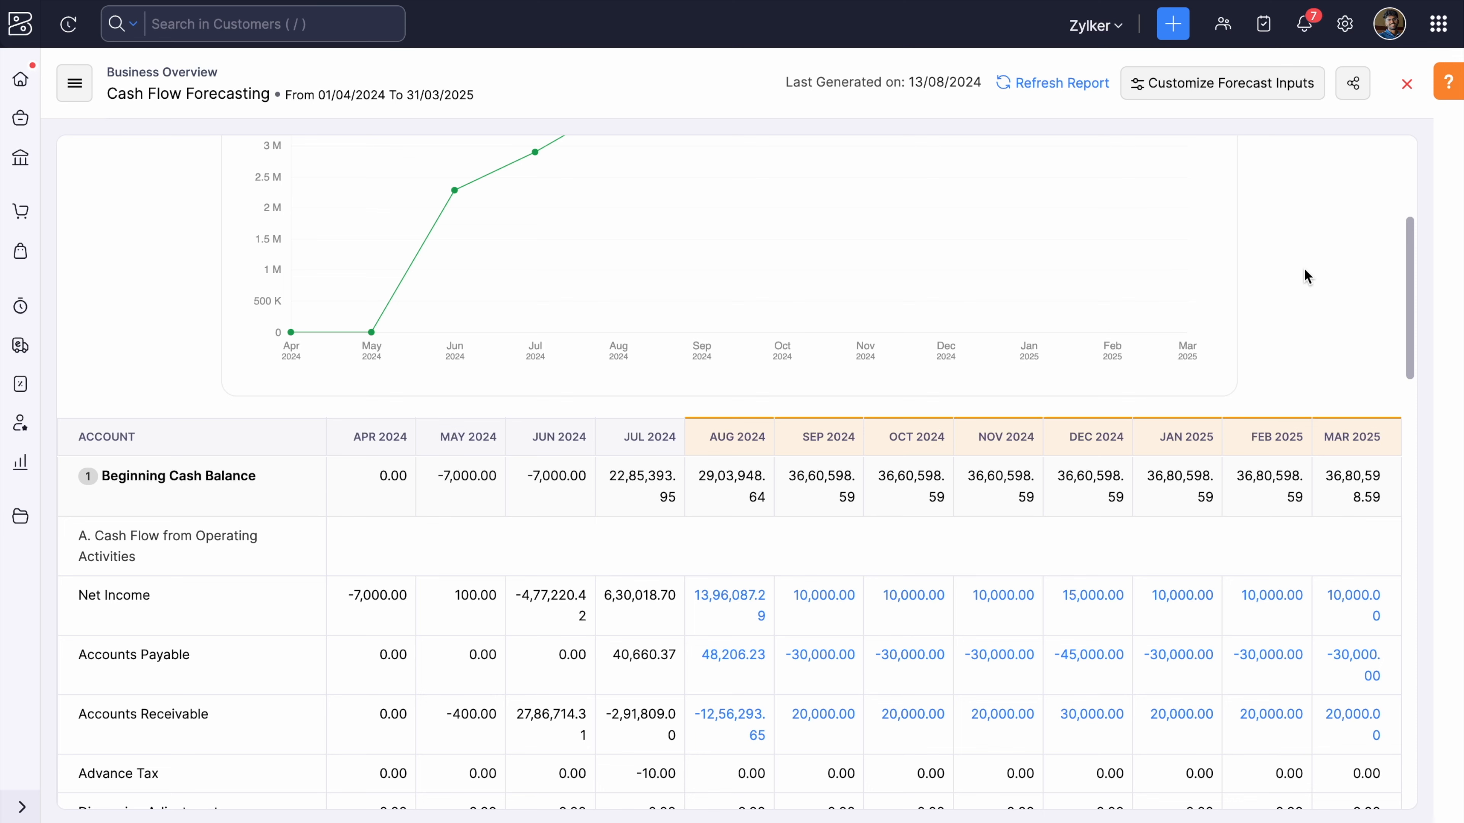
scroll(1307, 277, up, 6)
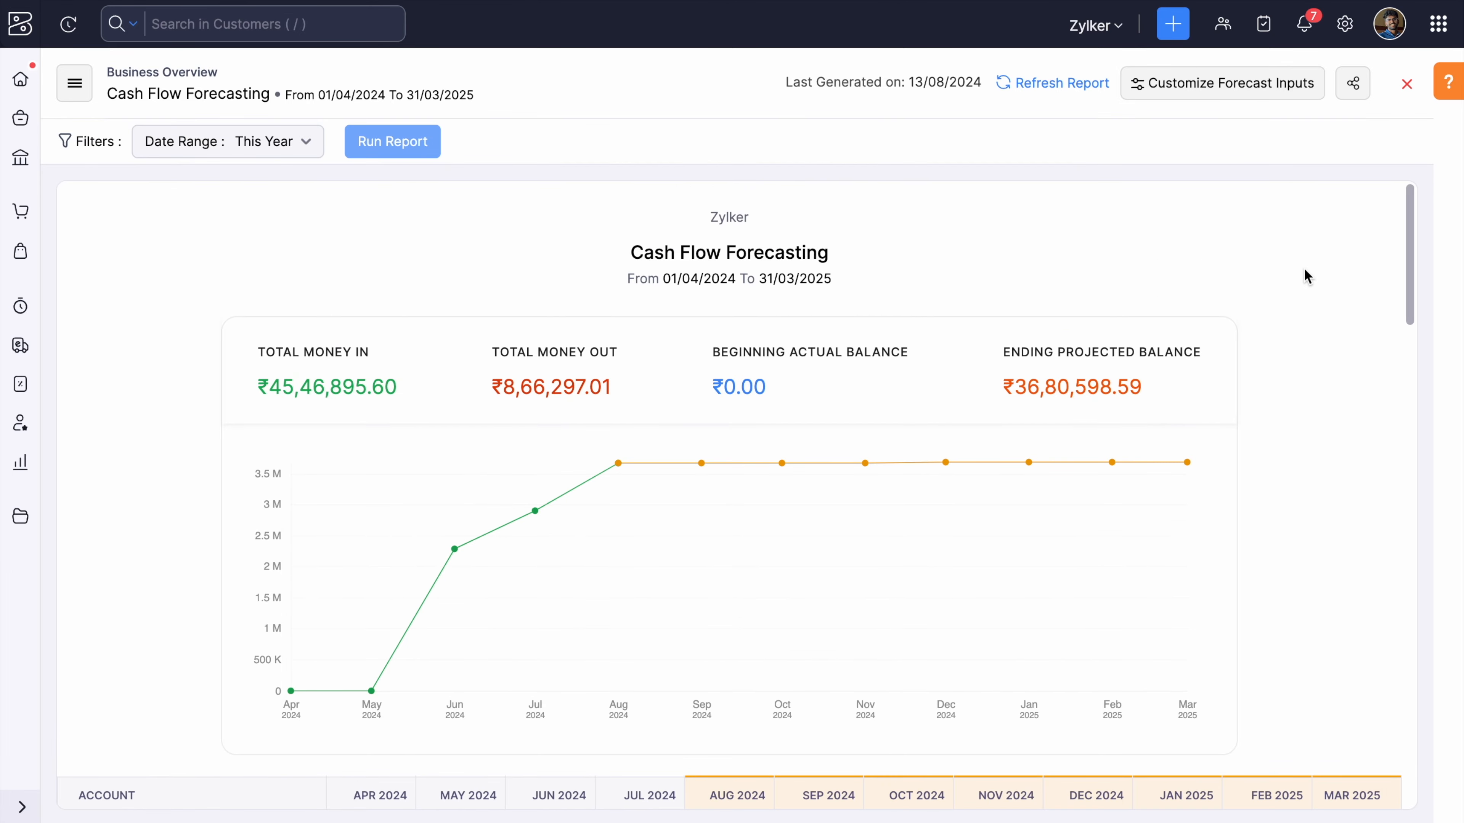
Open the forecast input customization and exclude the "For forecasting report" profile from the included recurring invoices.
click(1241, 85)
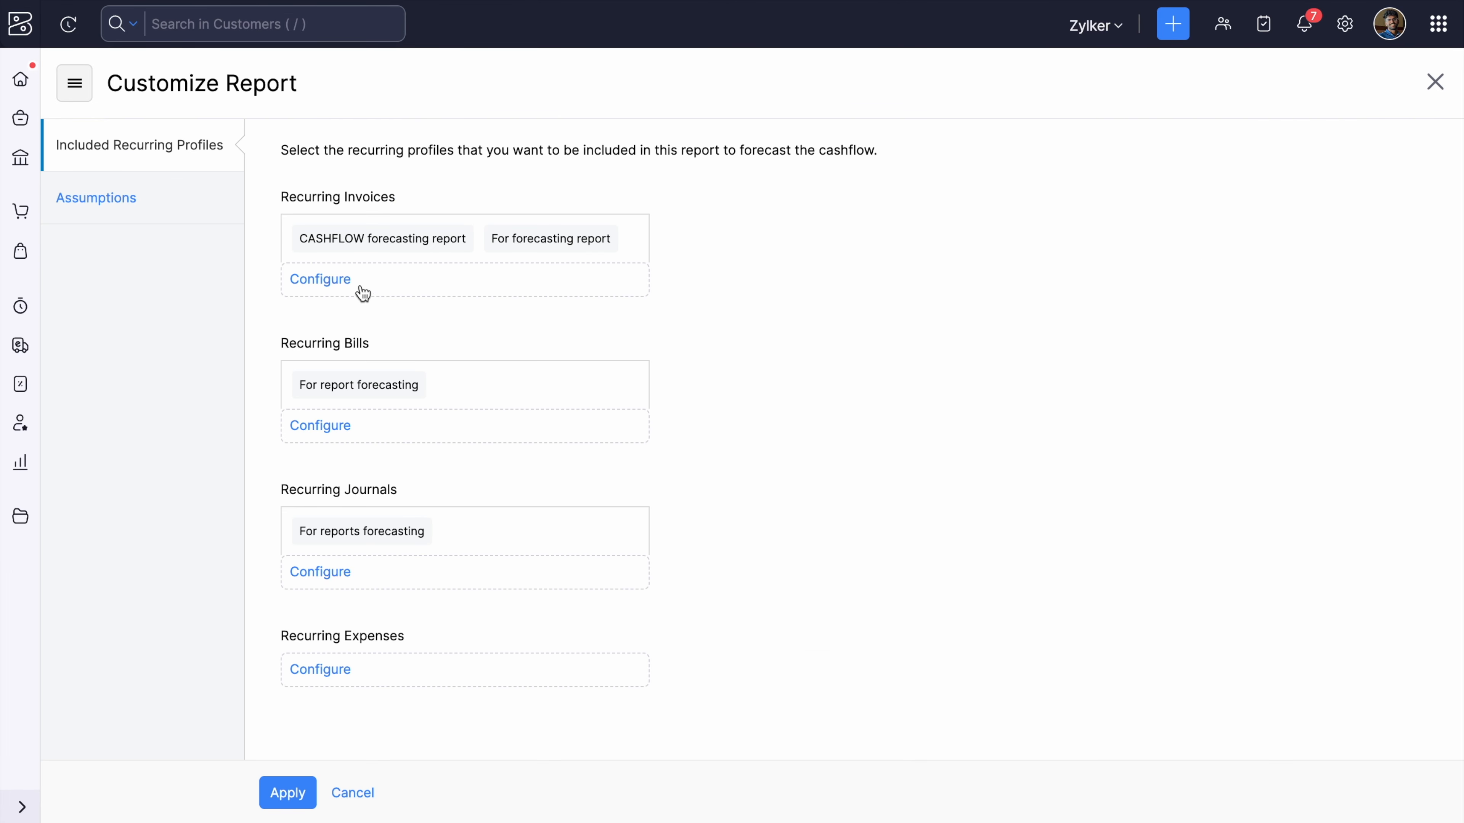
click(327, 279)
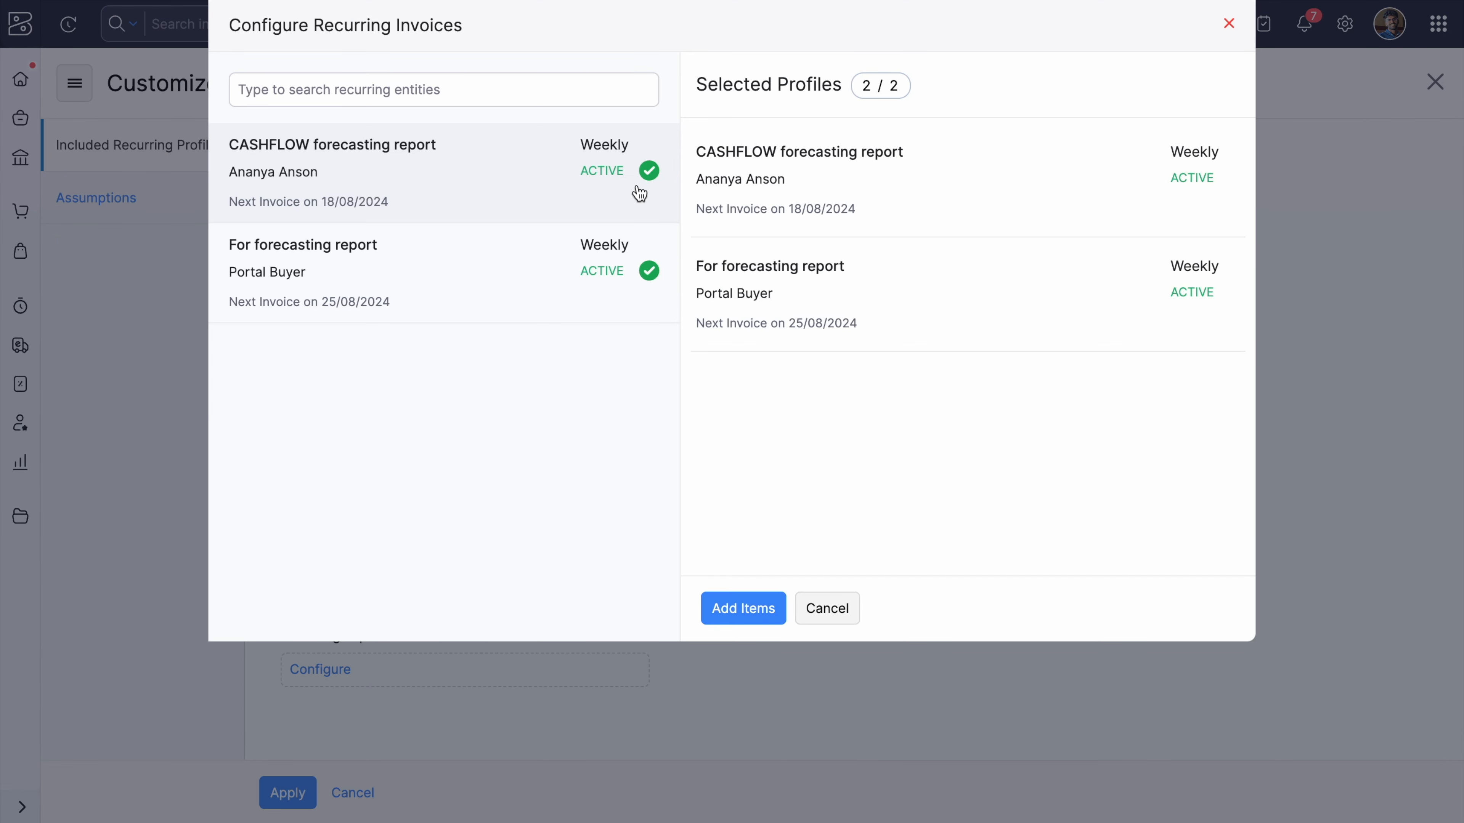
click(647, 172)
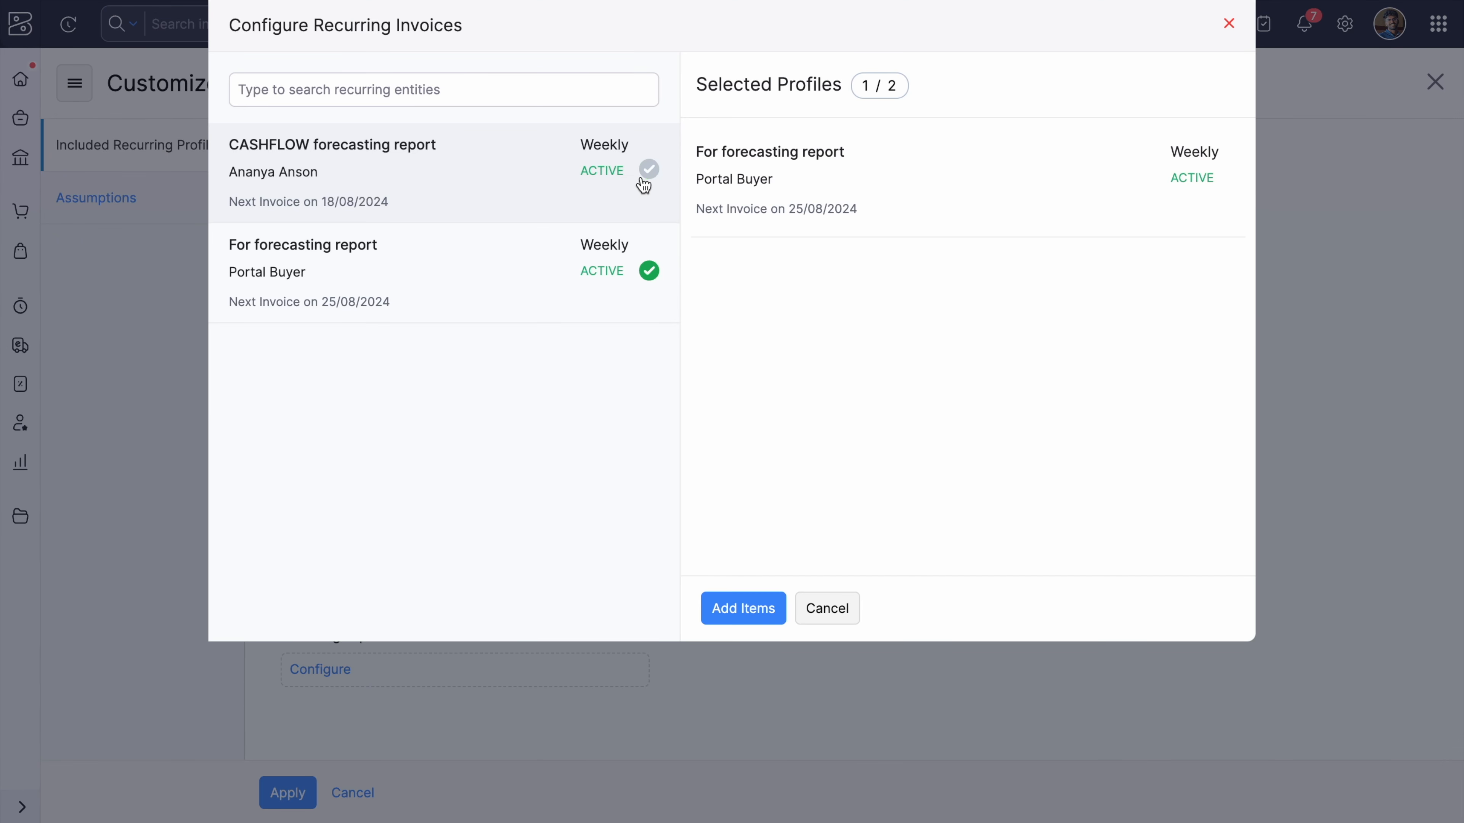
click(648, 271)
click(646, 173)
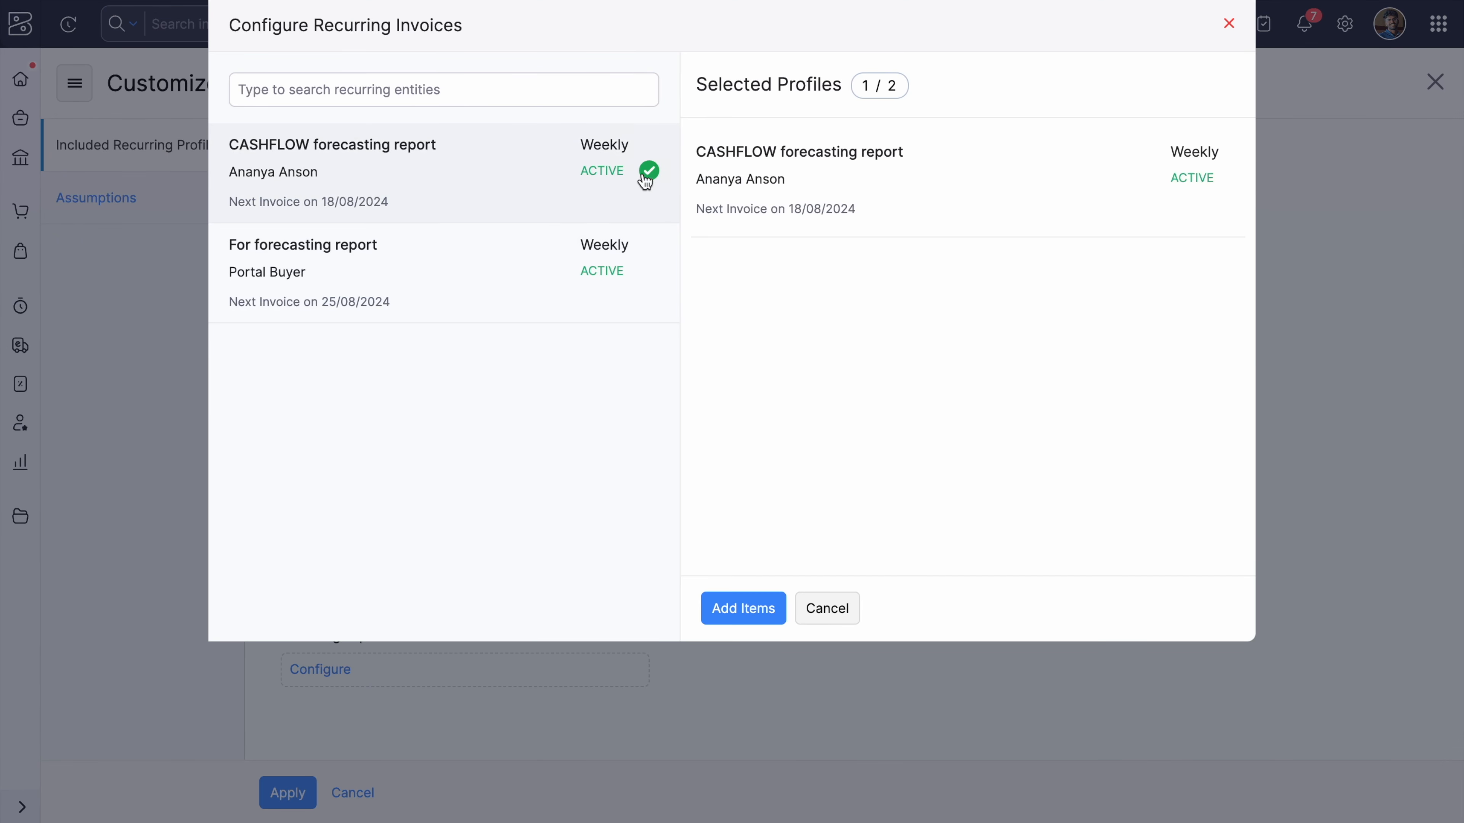
click(648, 271)
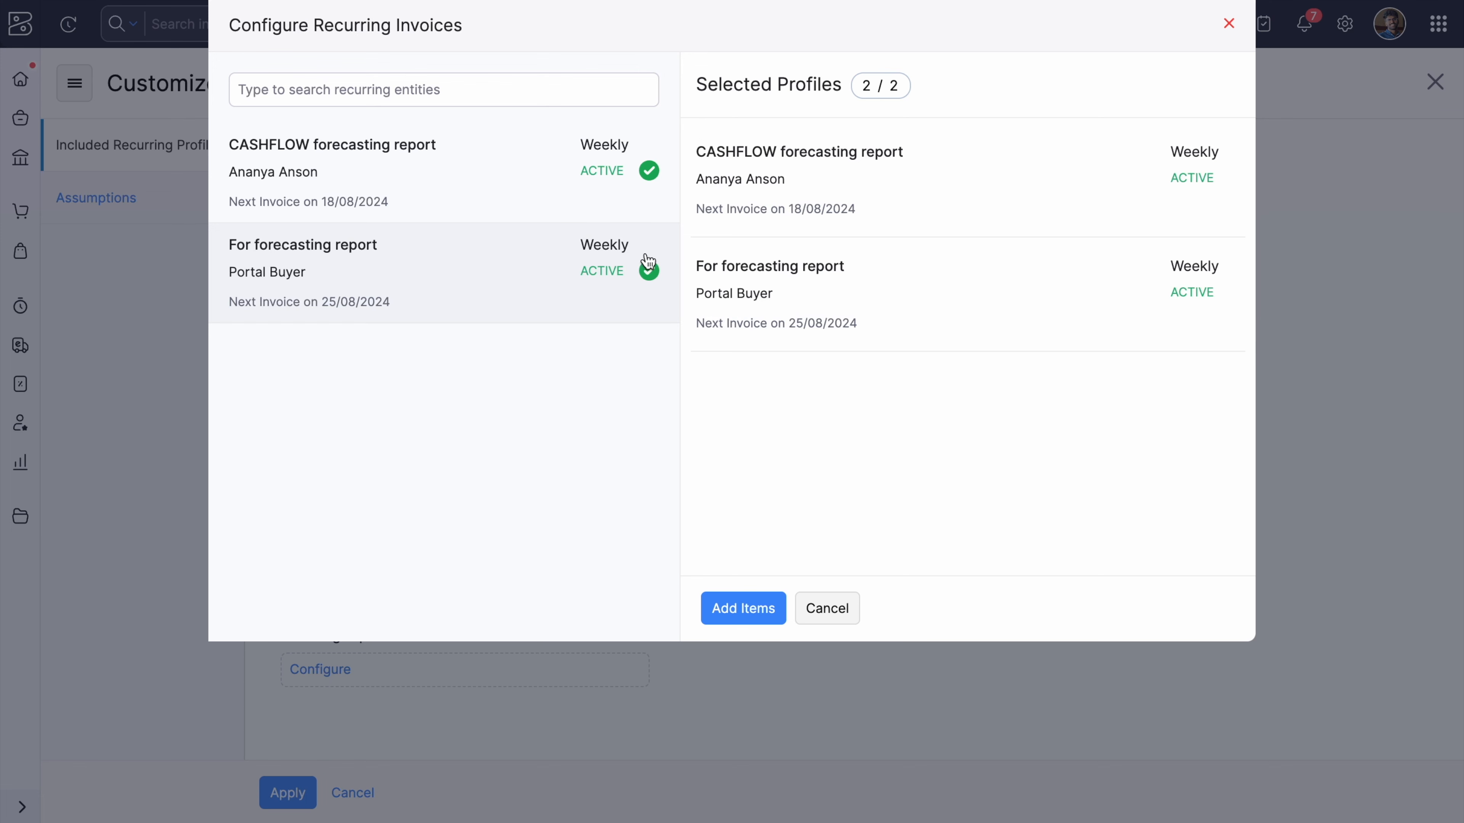
click(647, 271)
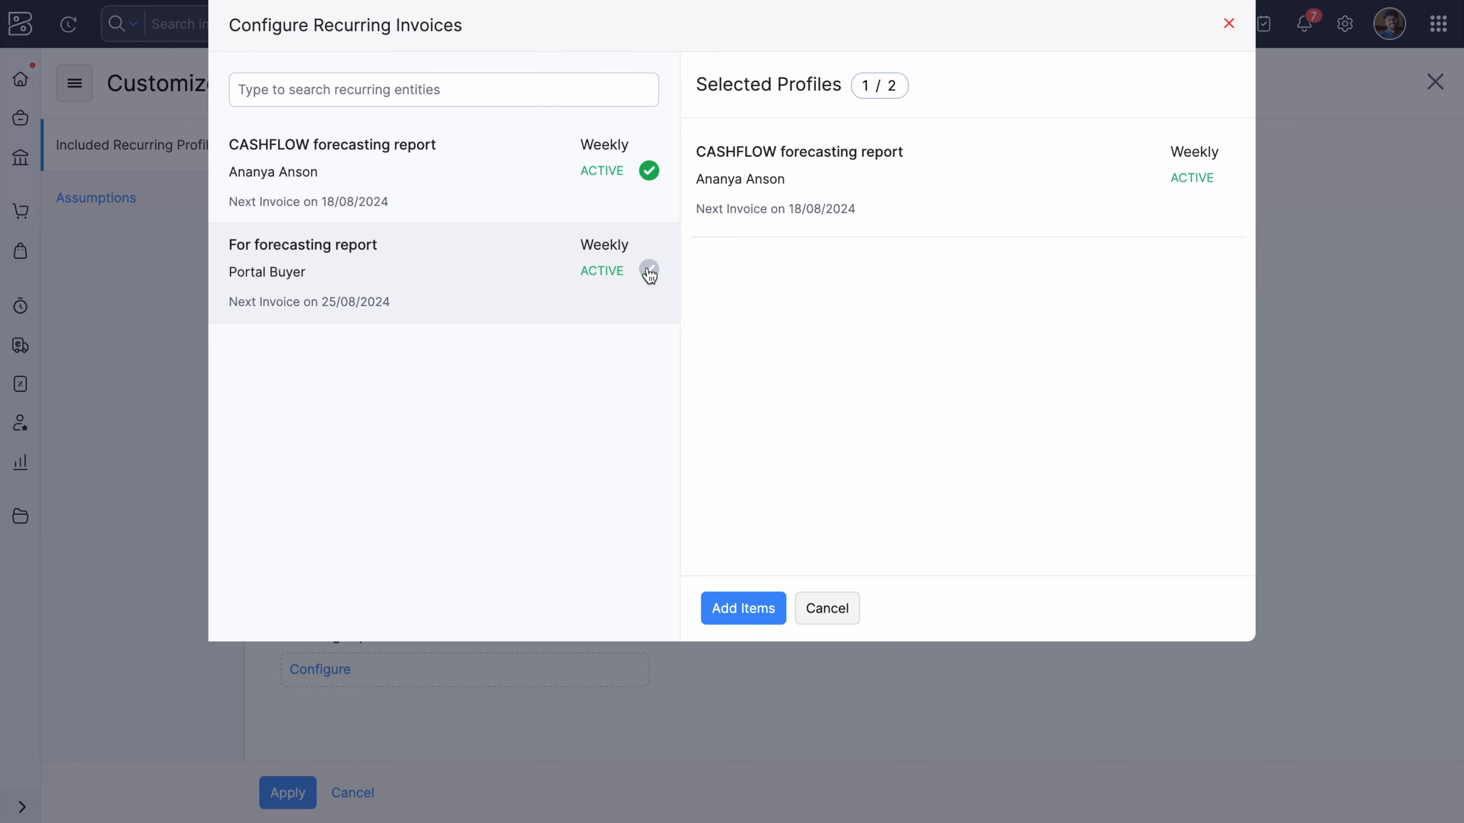
click(725, 608)
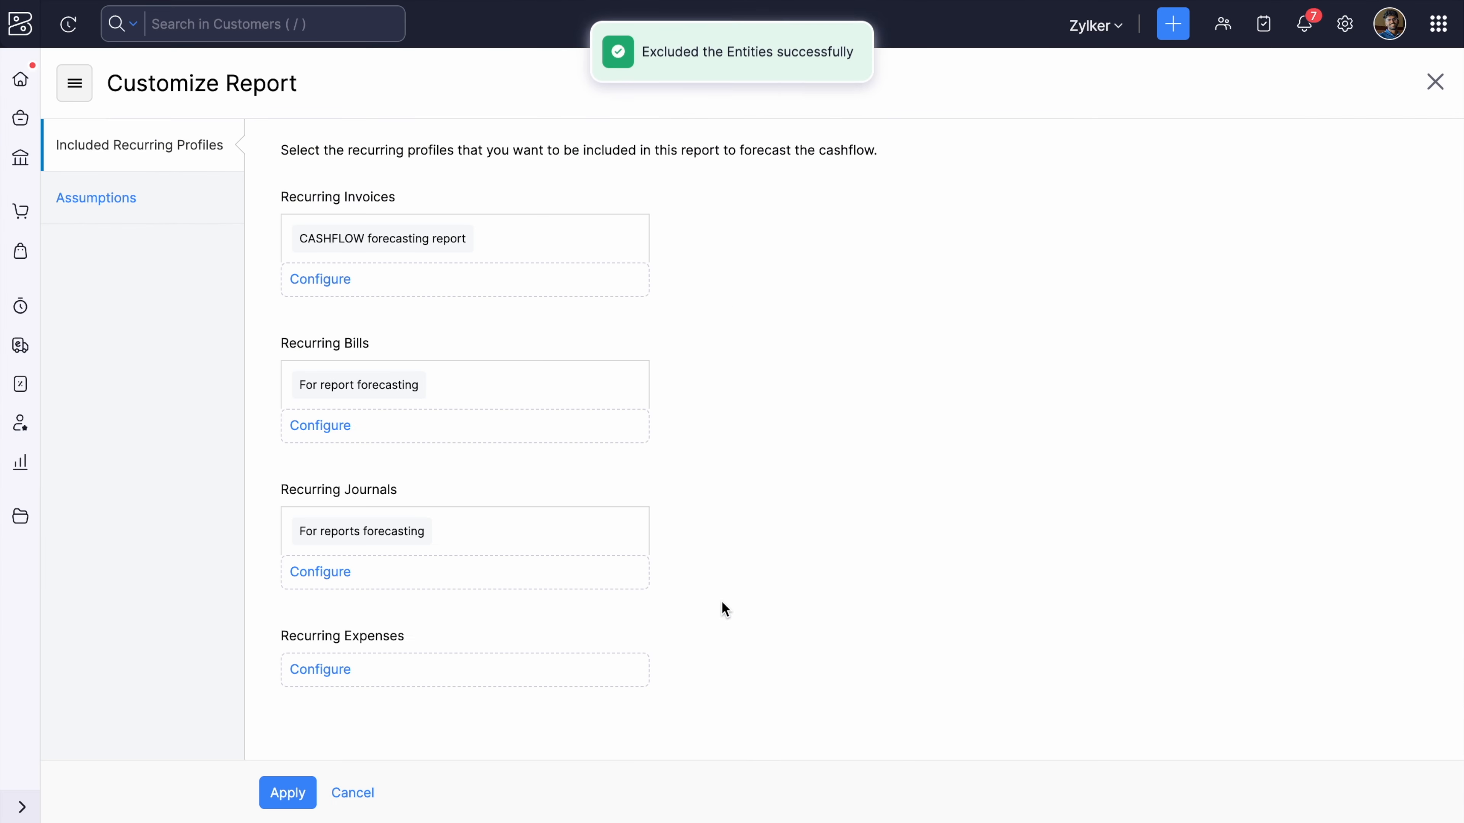
Add the "For forecasting report" profile back to the recurring invoices included in the forecast.
click(335, 280)
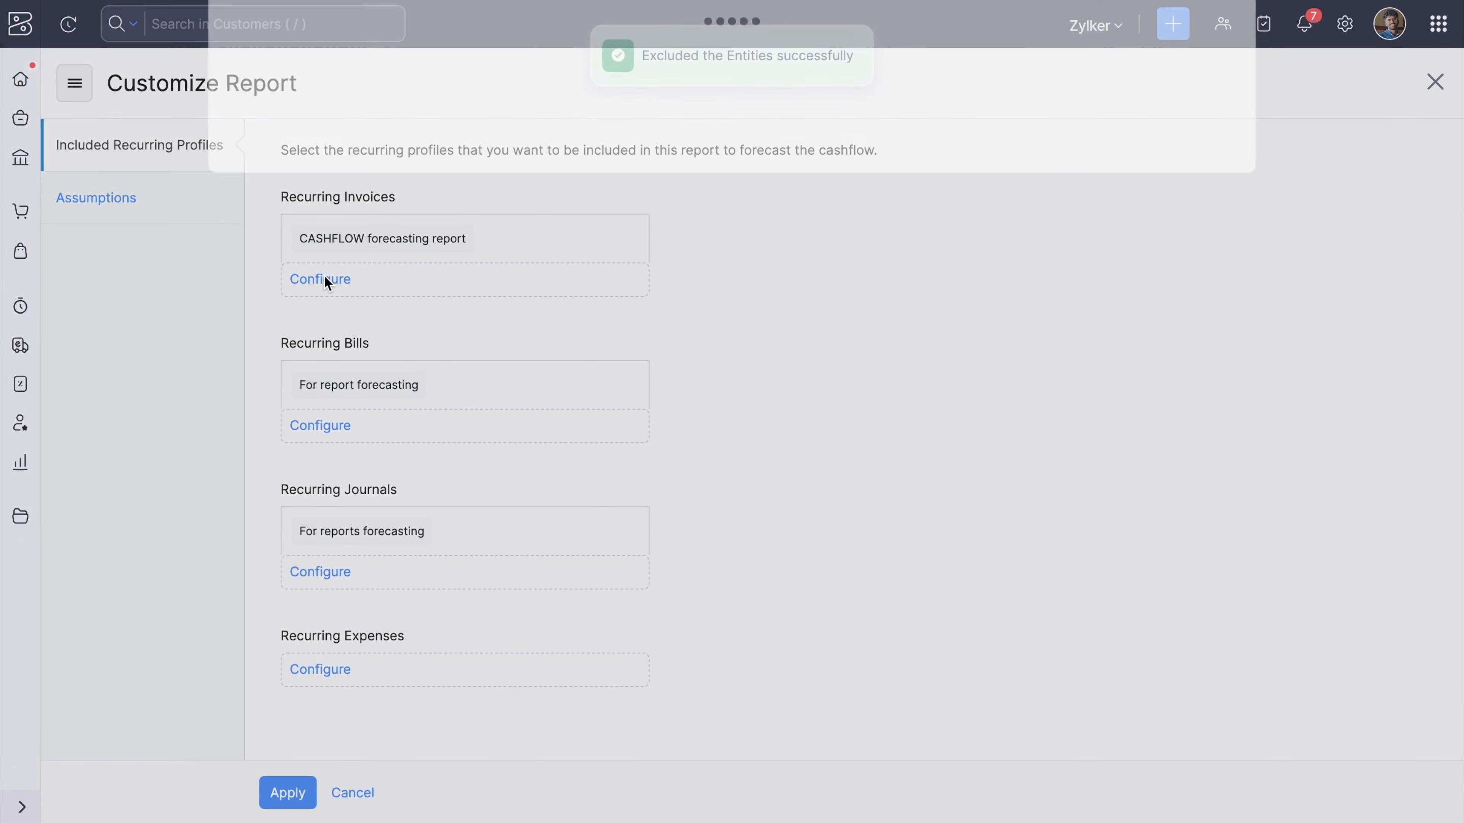
click(634, 269)
click(726, 605)
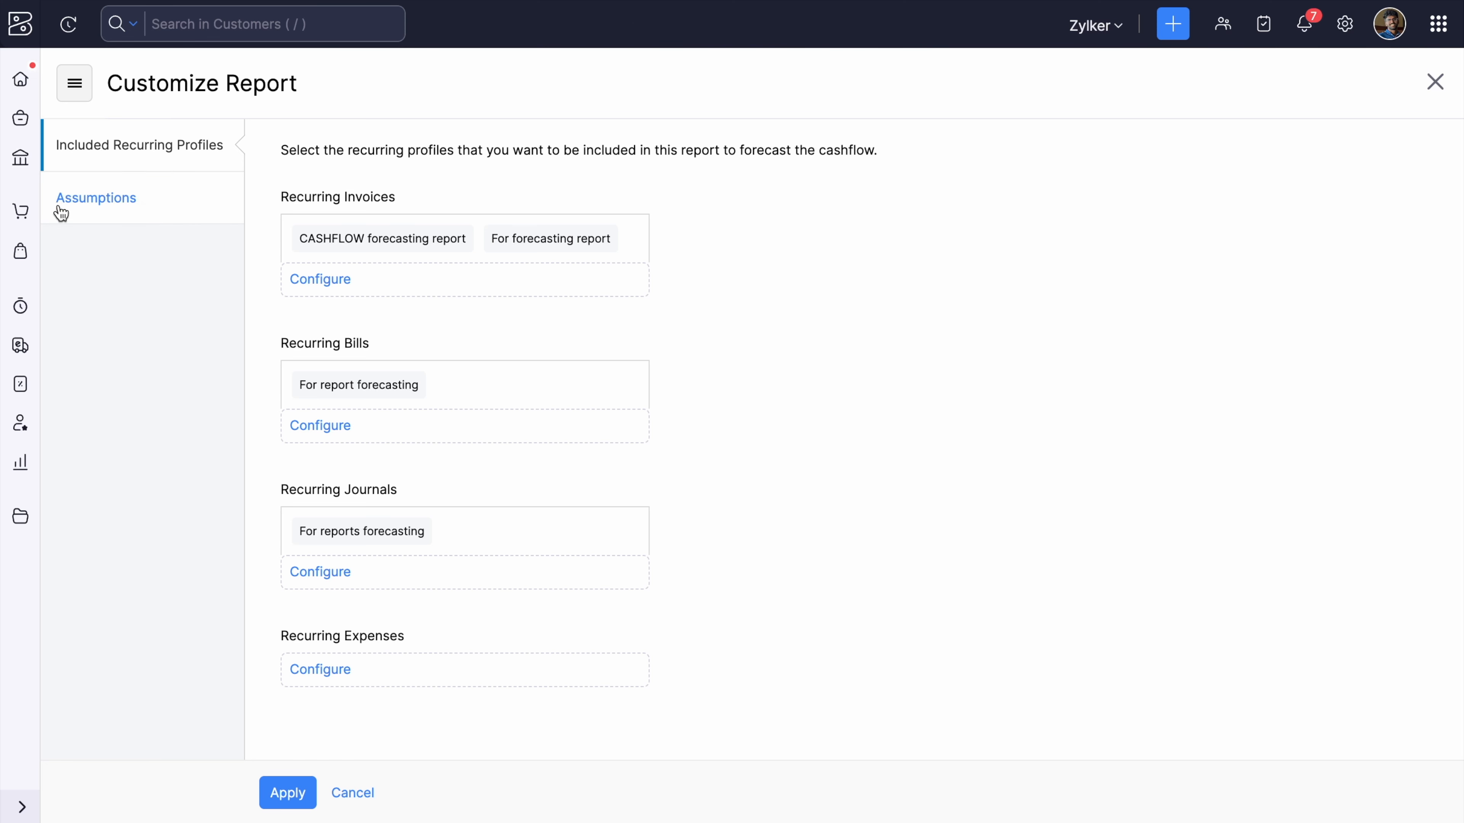
Open the FD Interest assumption for editing, and switch its amount type to Cr and back to Dr.
click(134, 208)
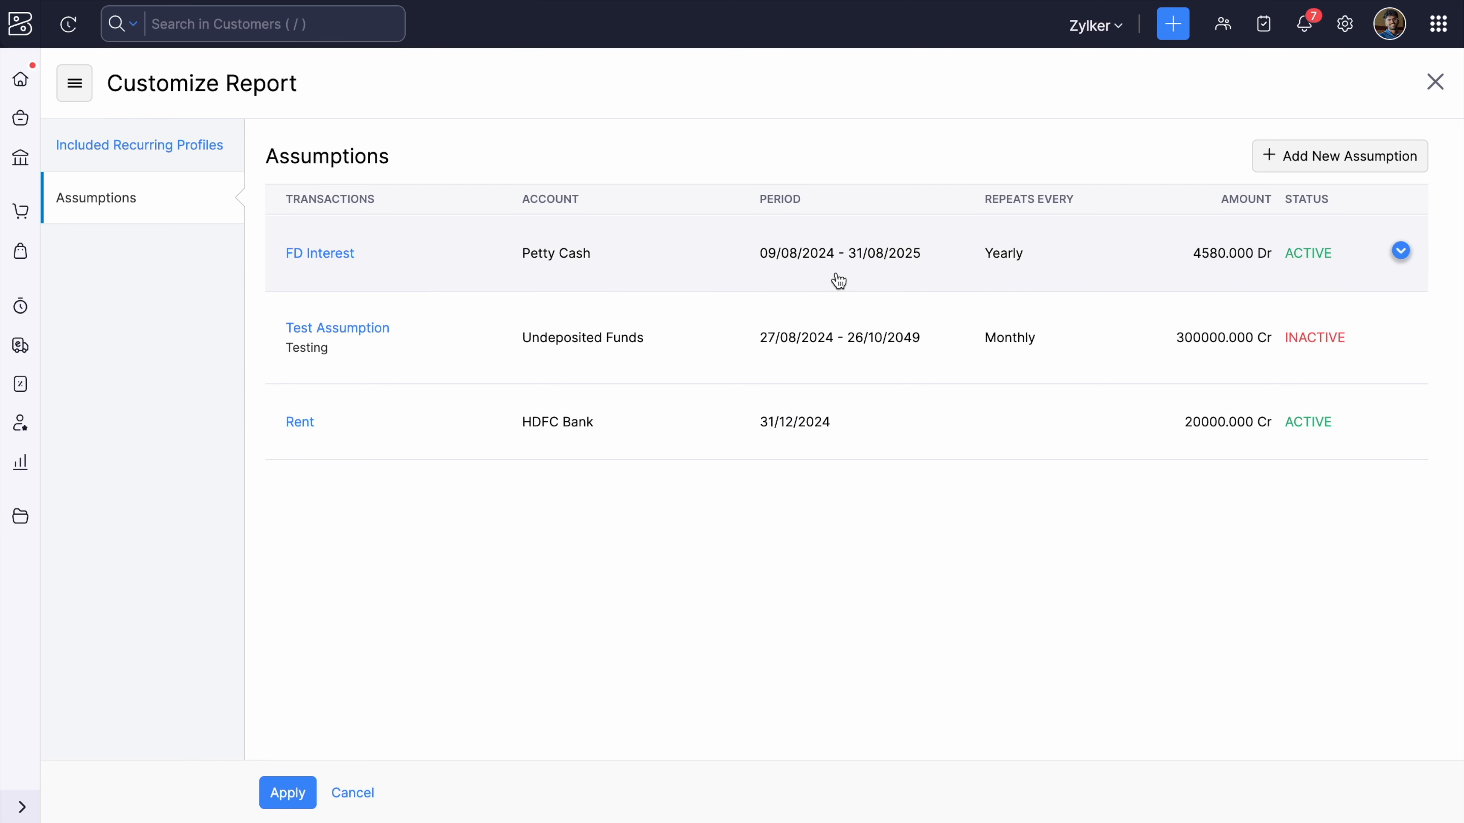
click(1401, 252)
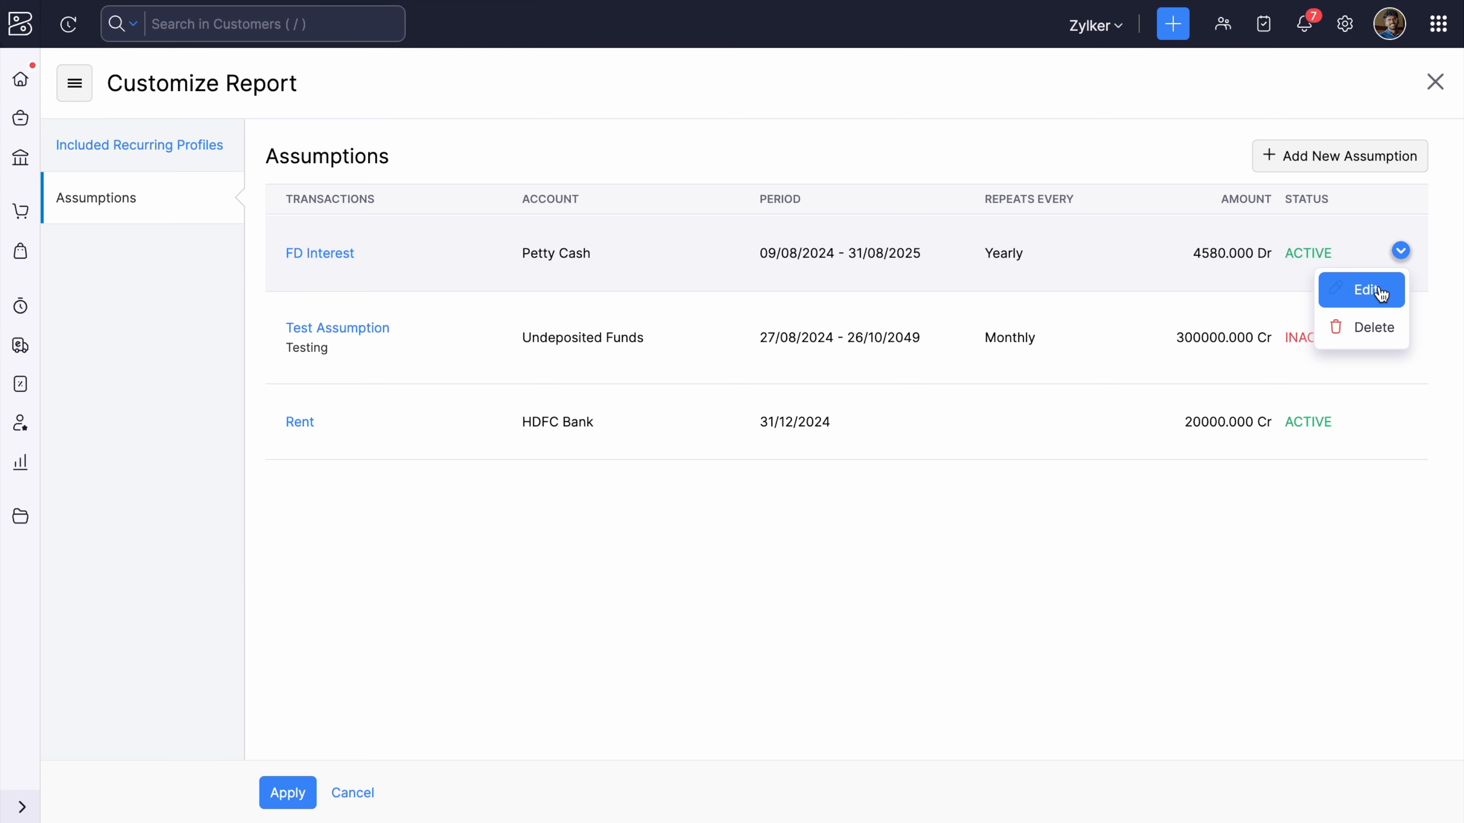
click(1381, 293)
click(737, 280)
click(596, 283)
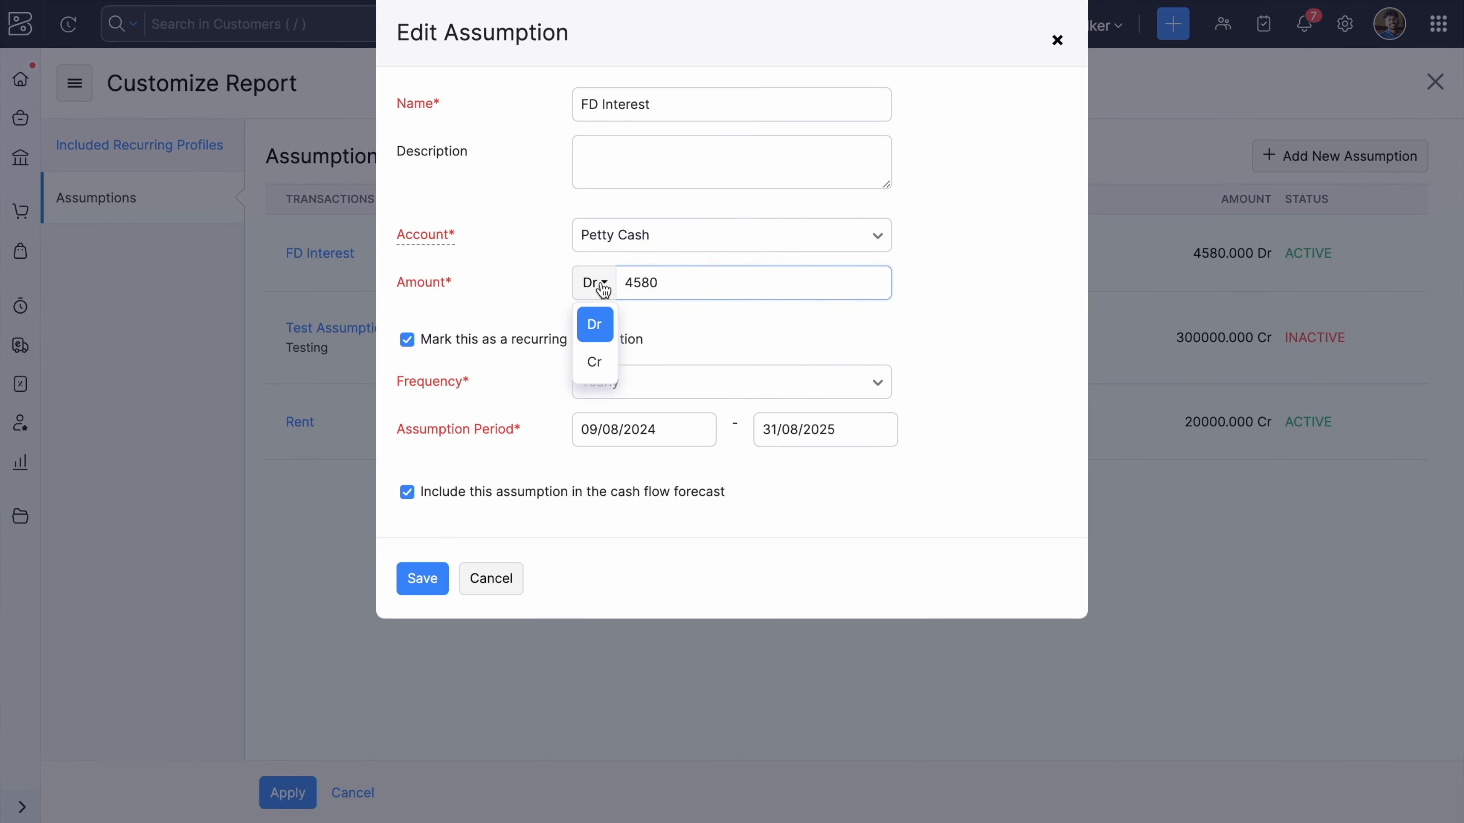
click(591, 354)
click(600, 295)
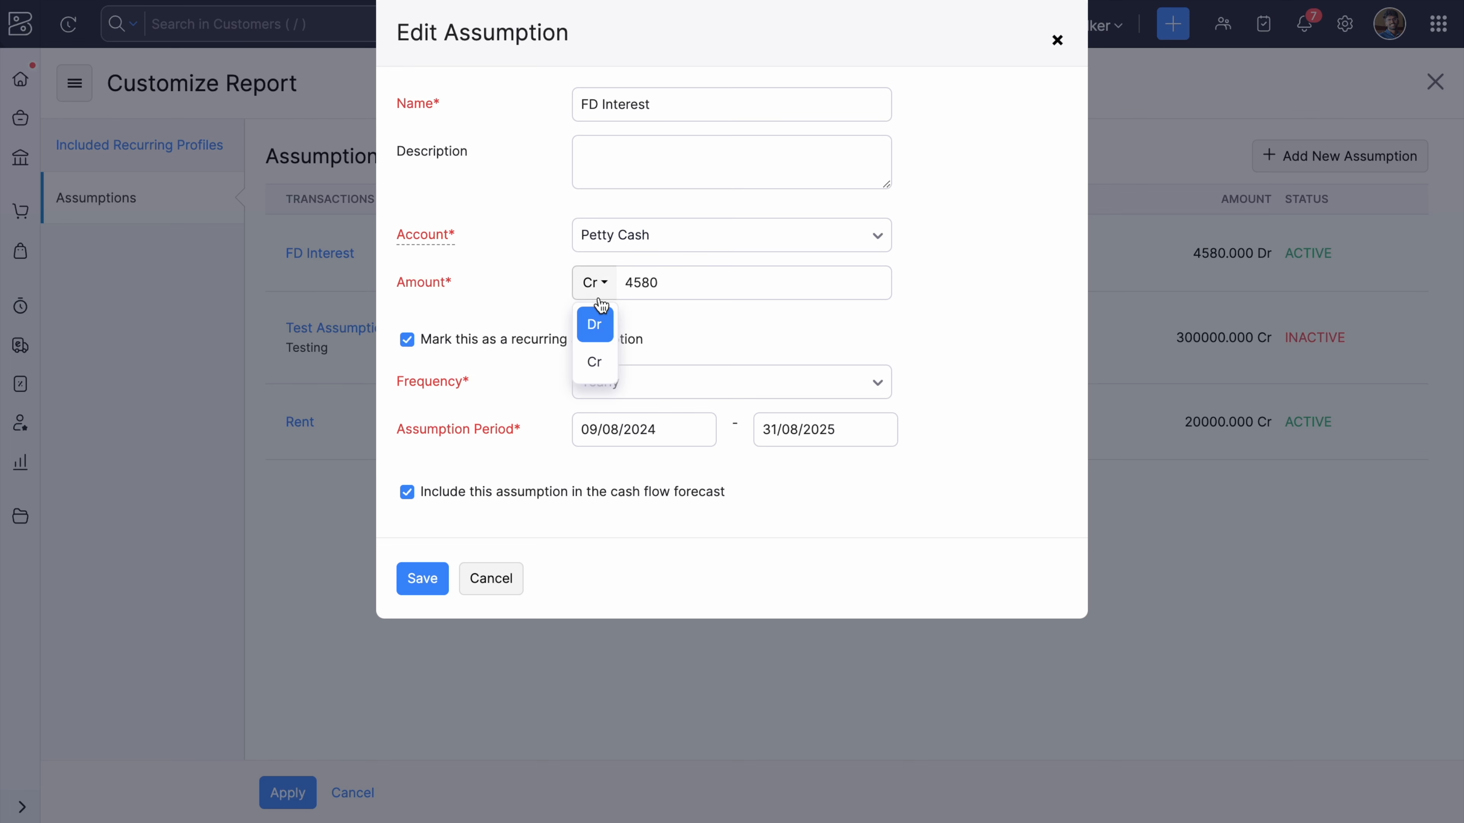
click(595, 320)
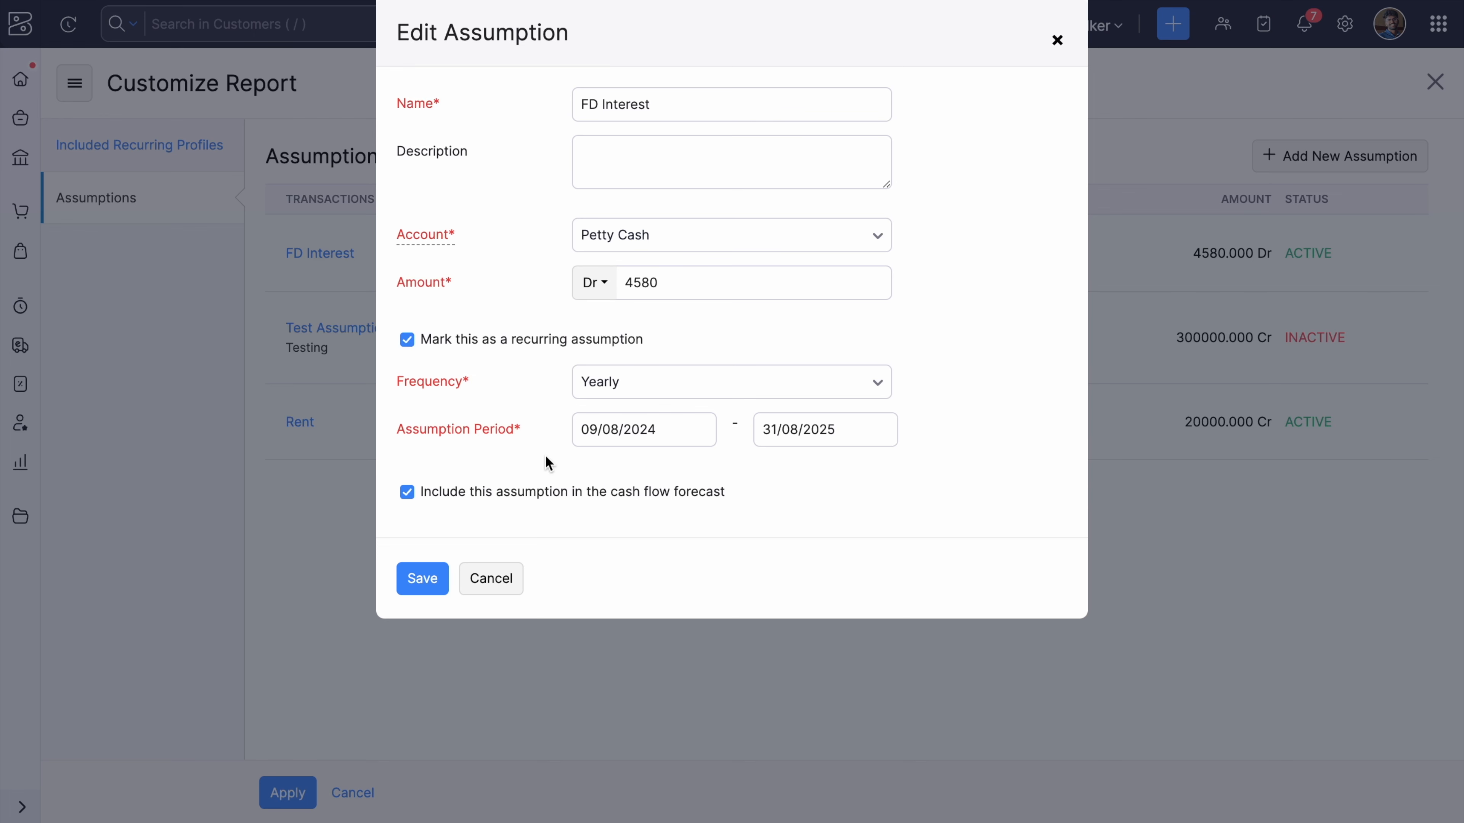
Check the frequency options of the recurring FD Interest assumption, and discard the edit.
click(647, 387)
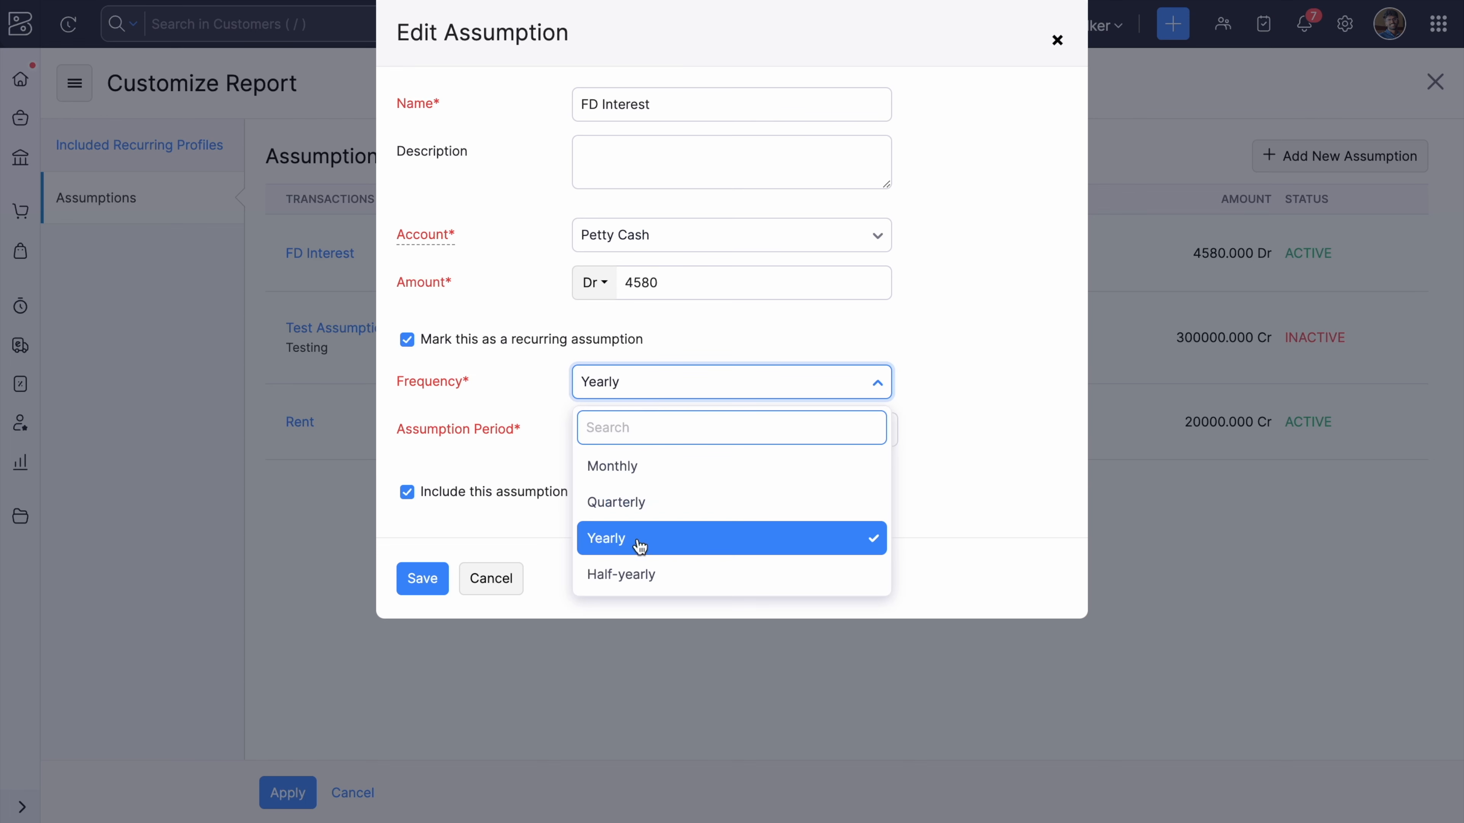
click(649, 345)
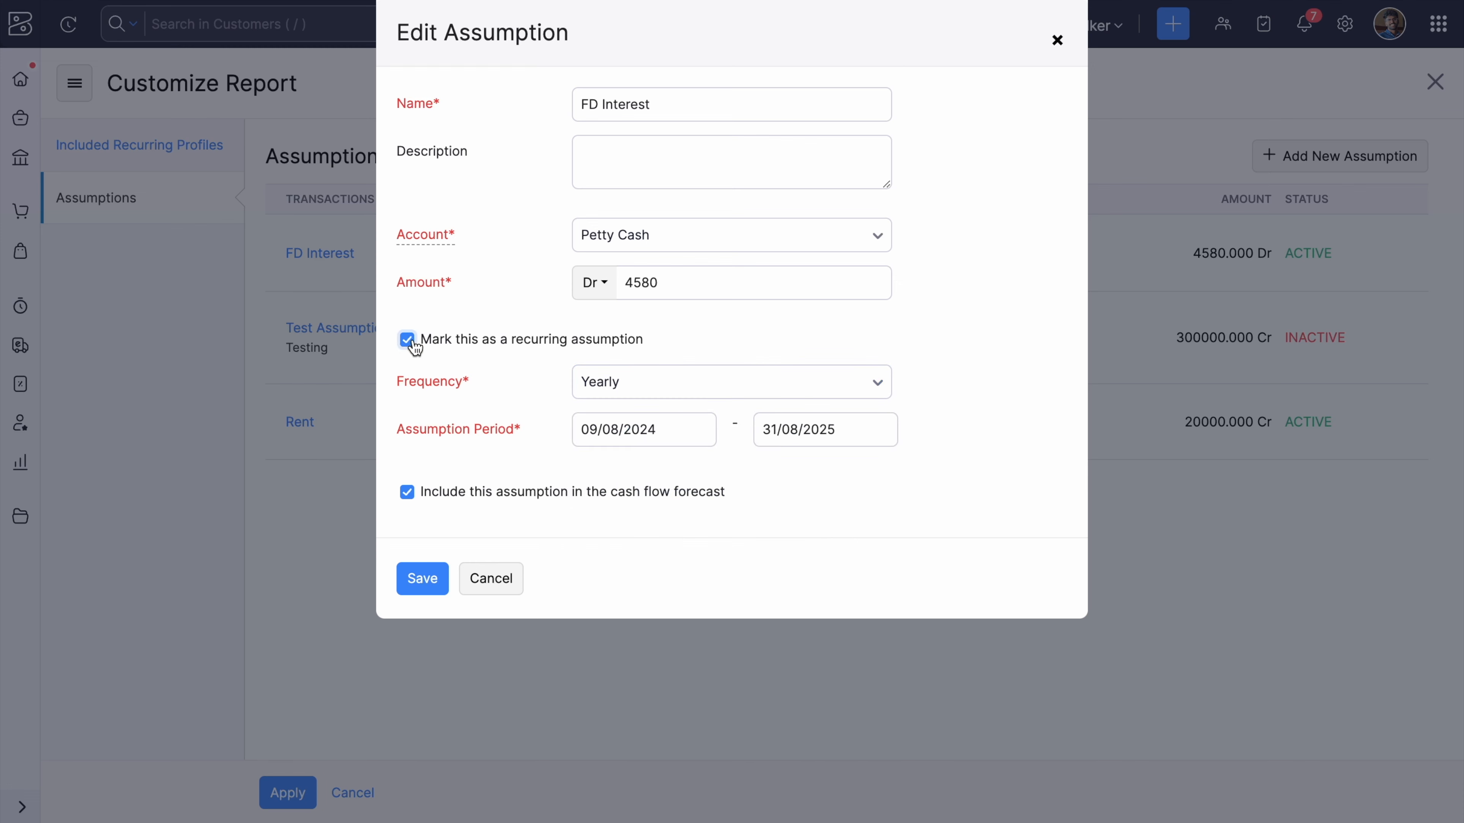
click(487, 589)
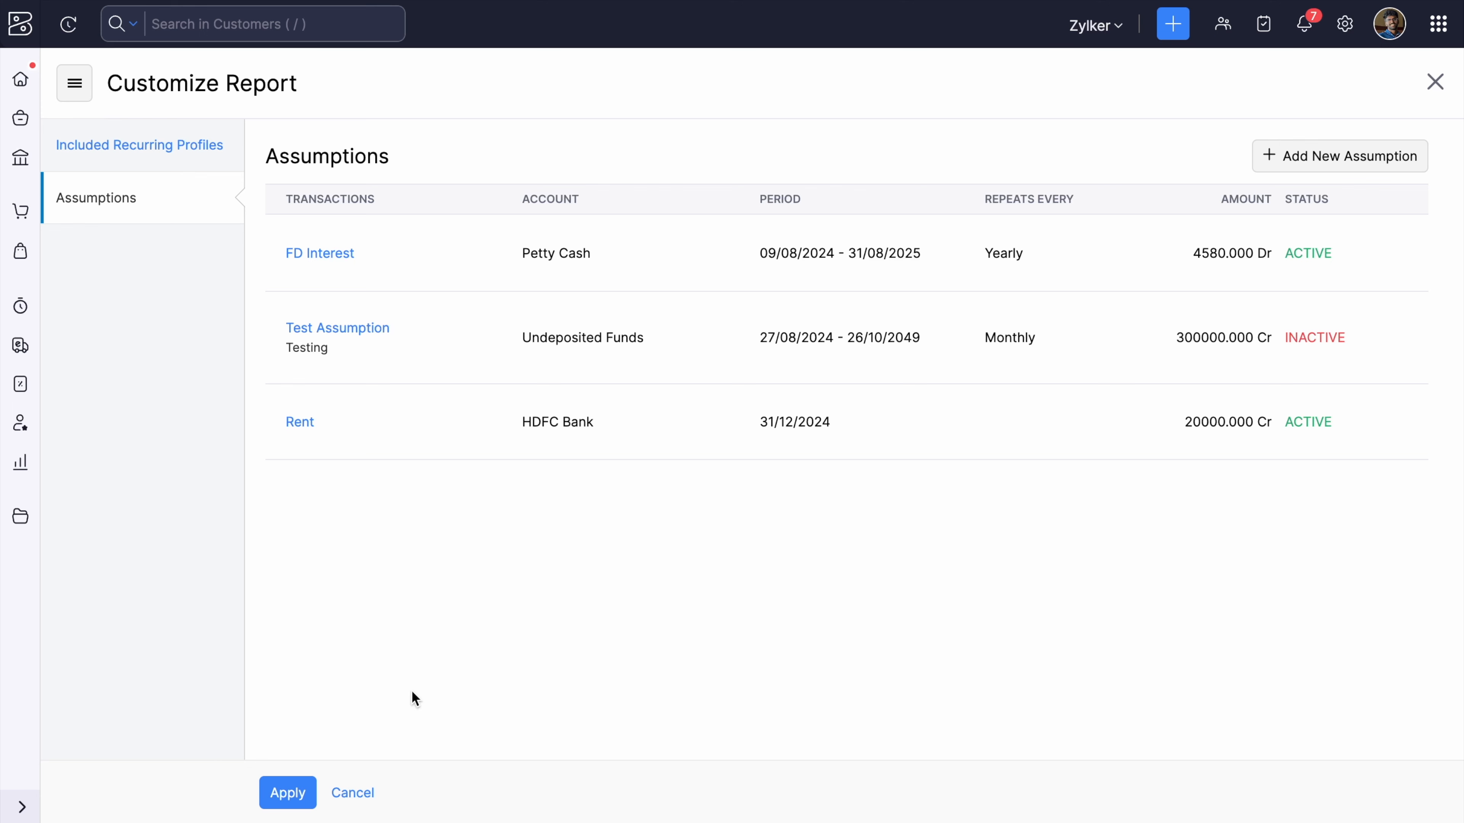
Leave the forecast customization without applying it, and read the help on how cash flow forecasting works.
click(353, 794)
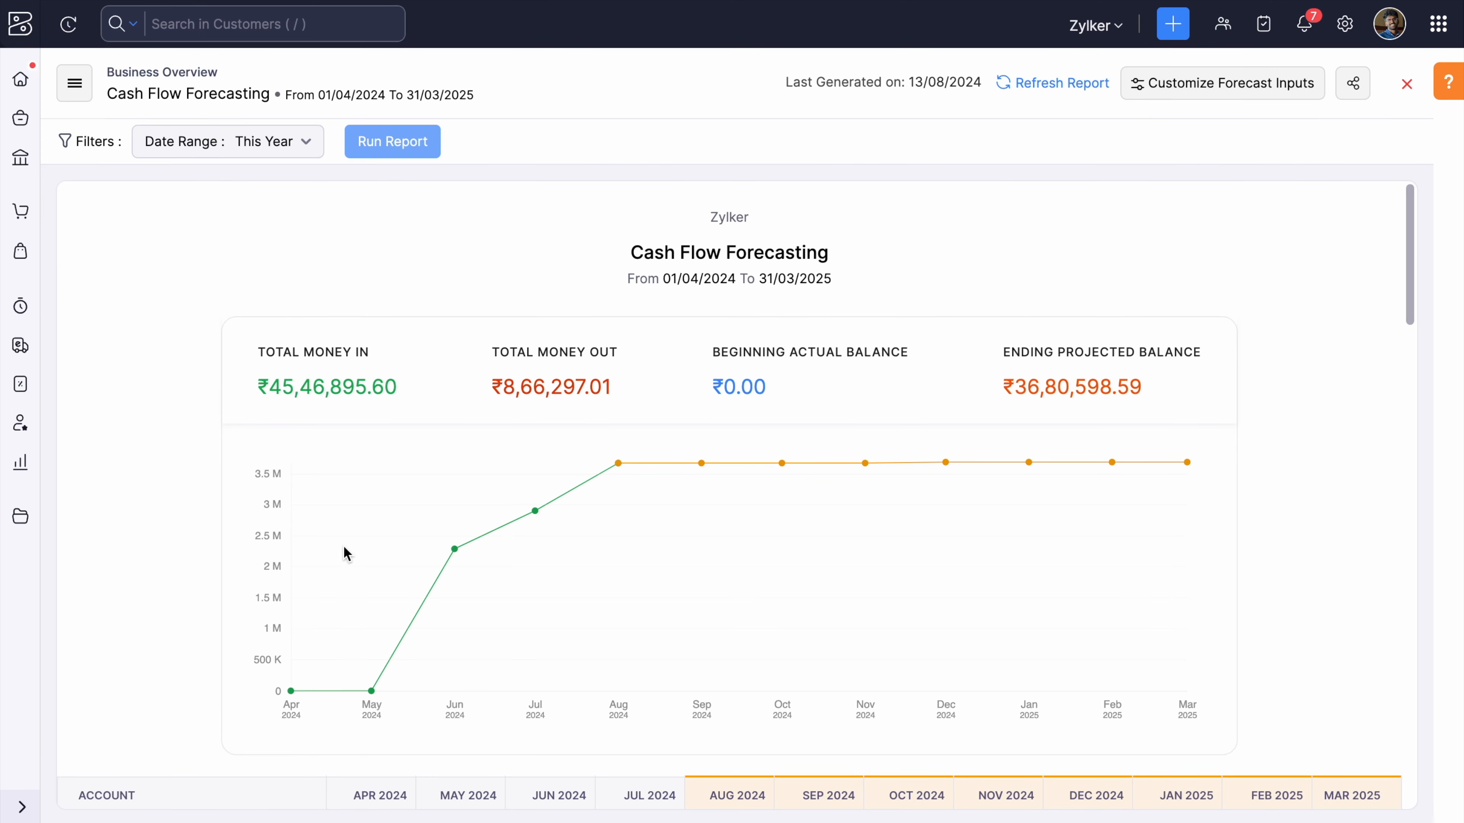
scroll(344, 547, down, 2)
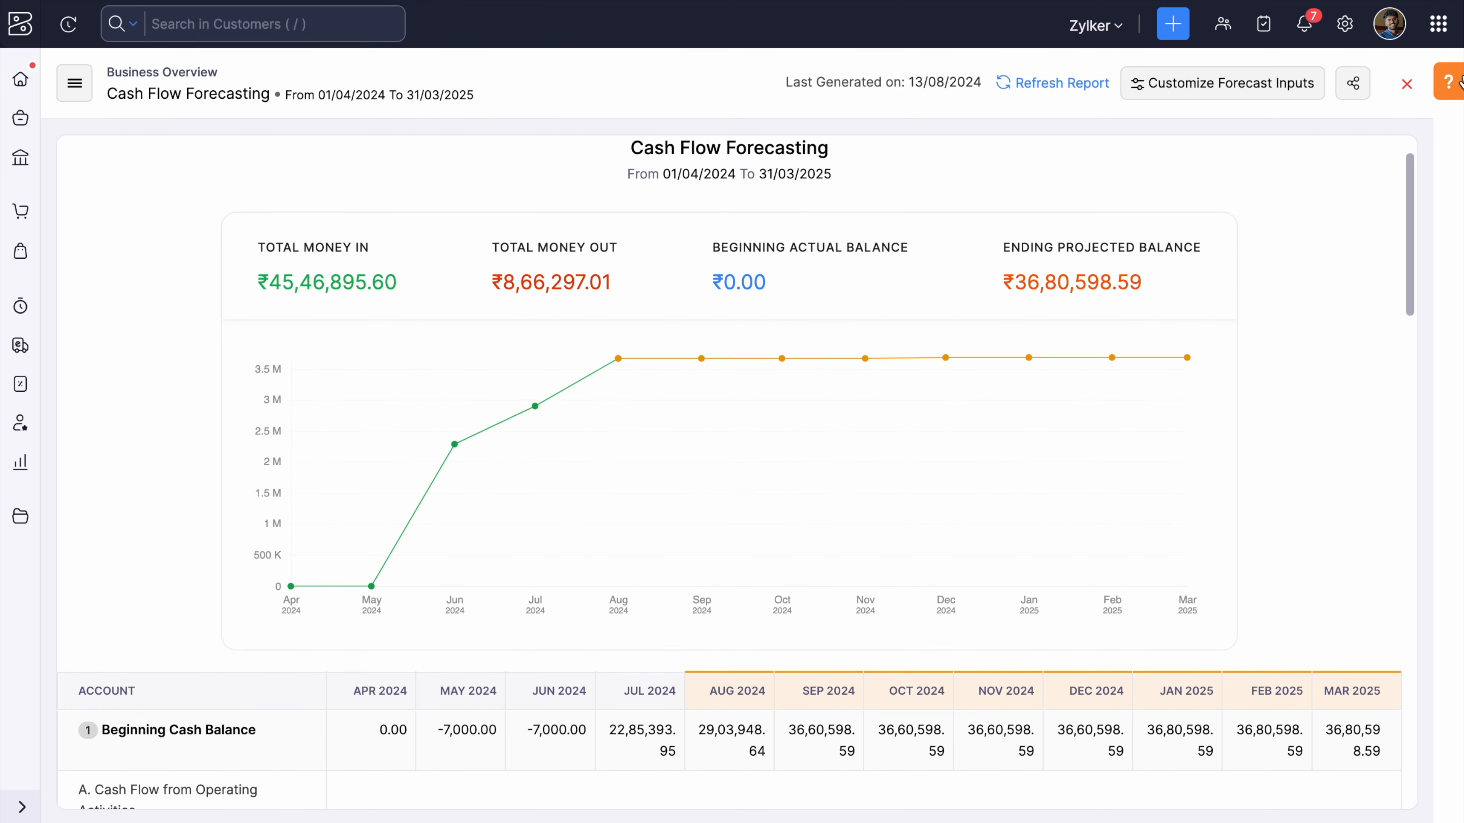
click(1449, 83)
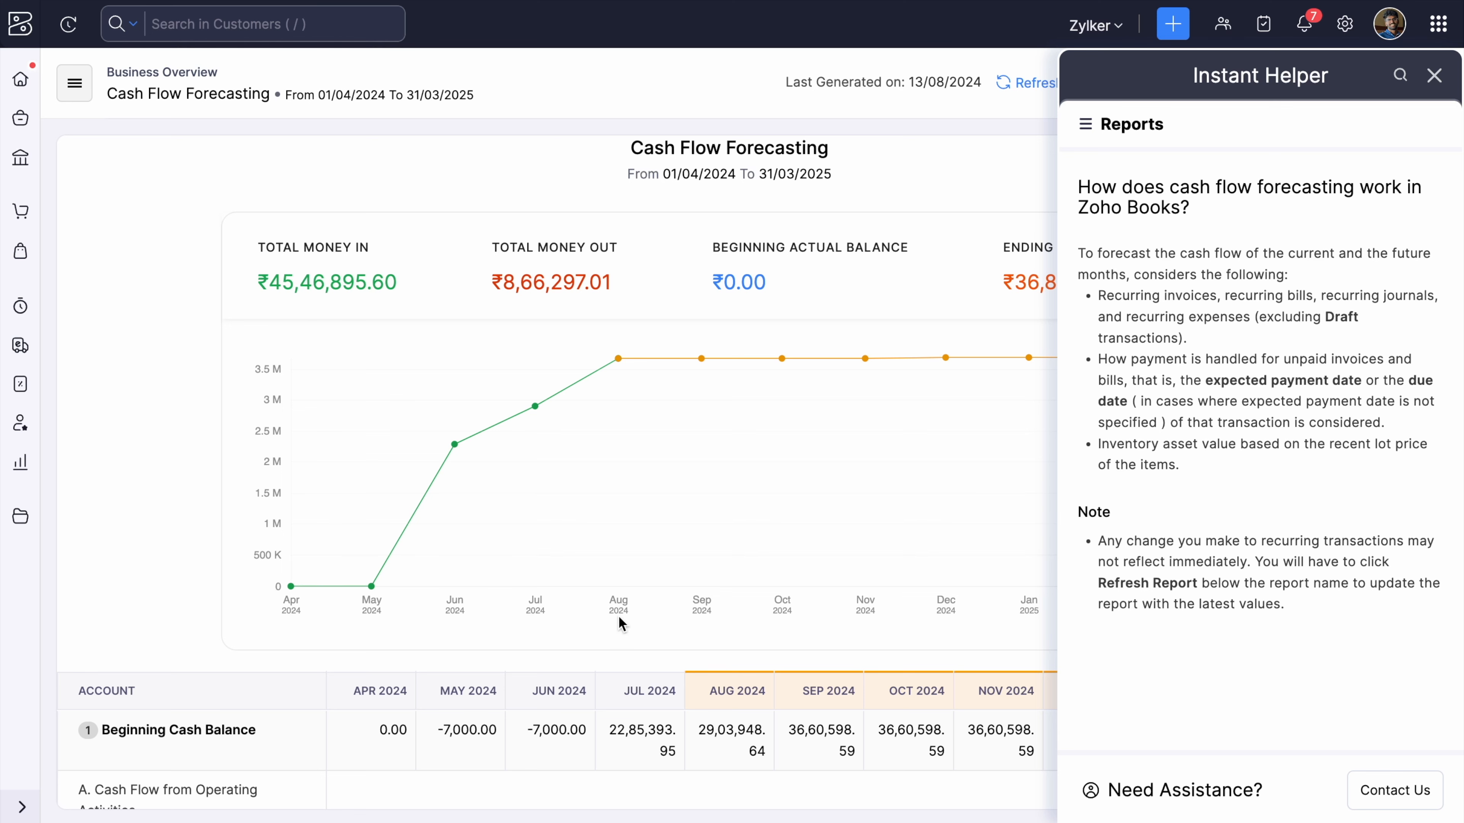
Open the Business Performance Ratios report from the Reports Center and display the Current Ratio.
click(22, 454)
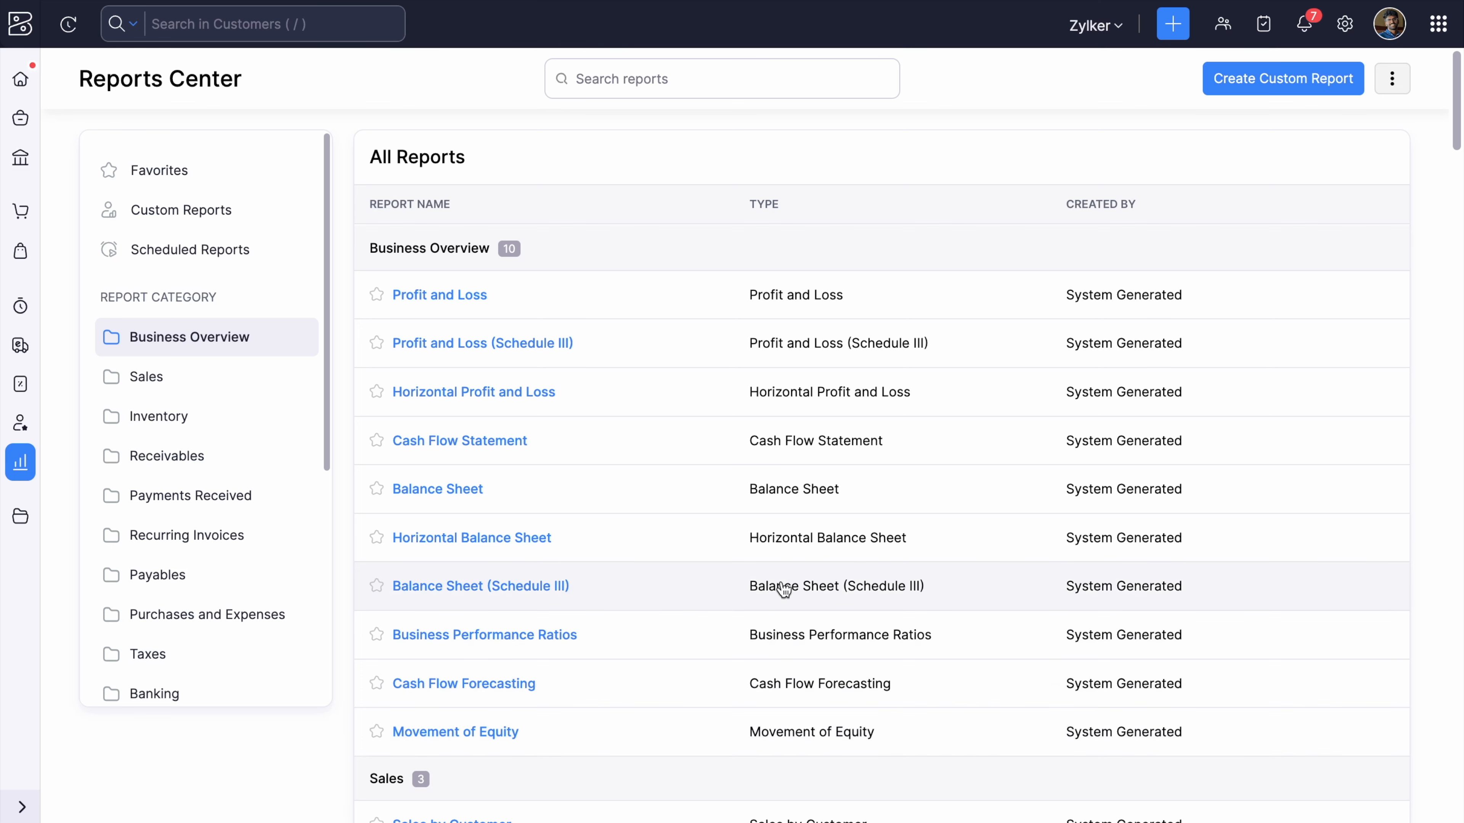
click(774, 645)
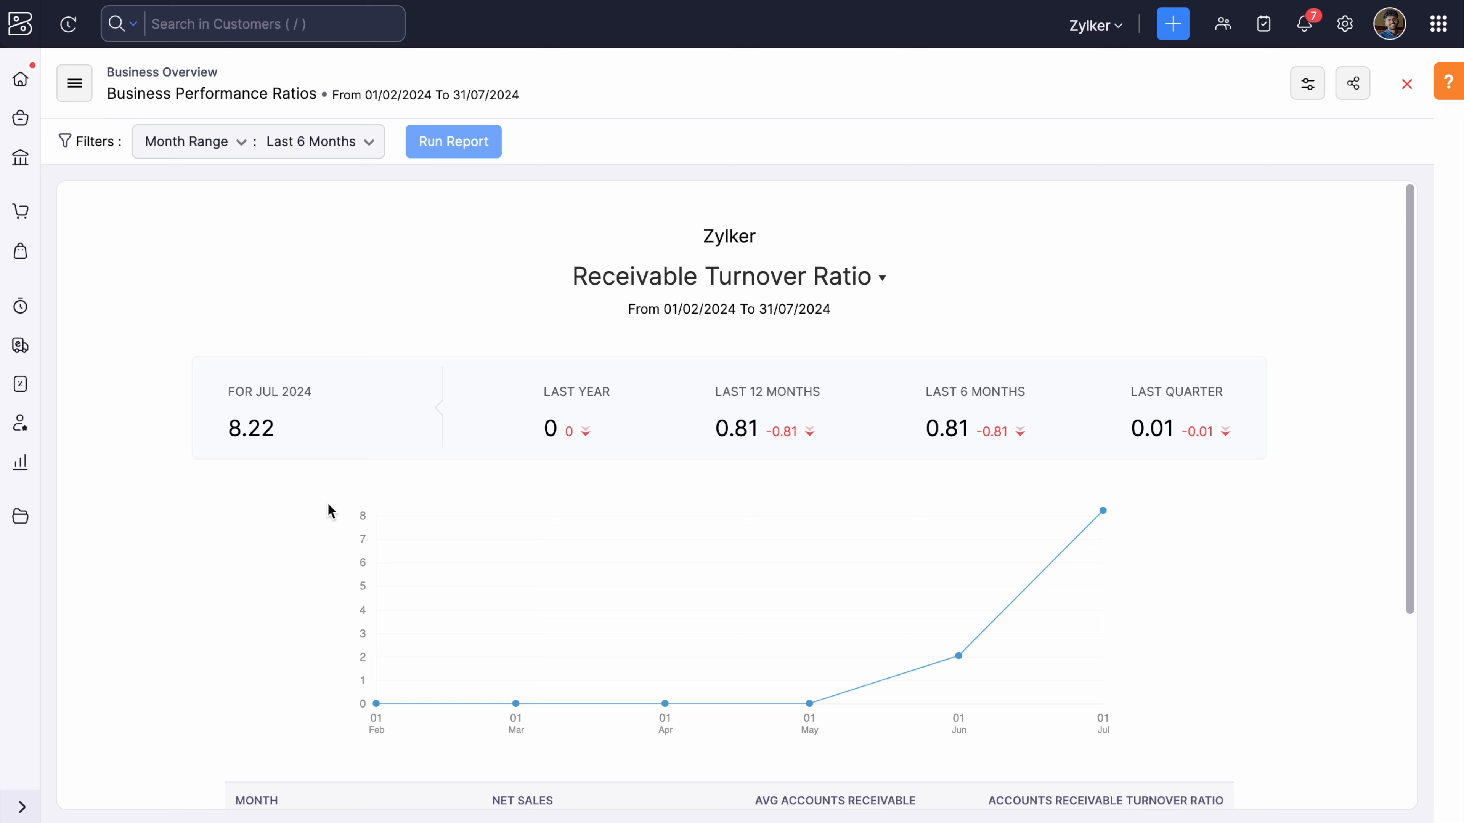
click(724, 286)
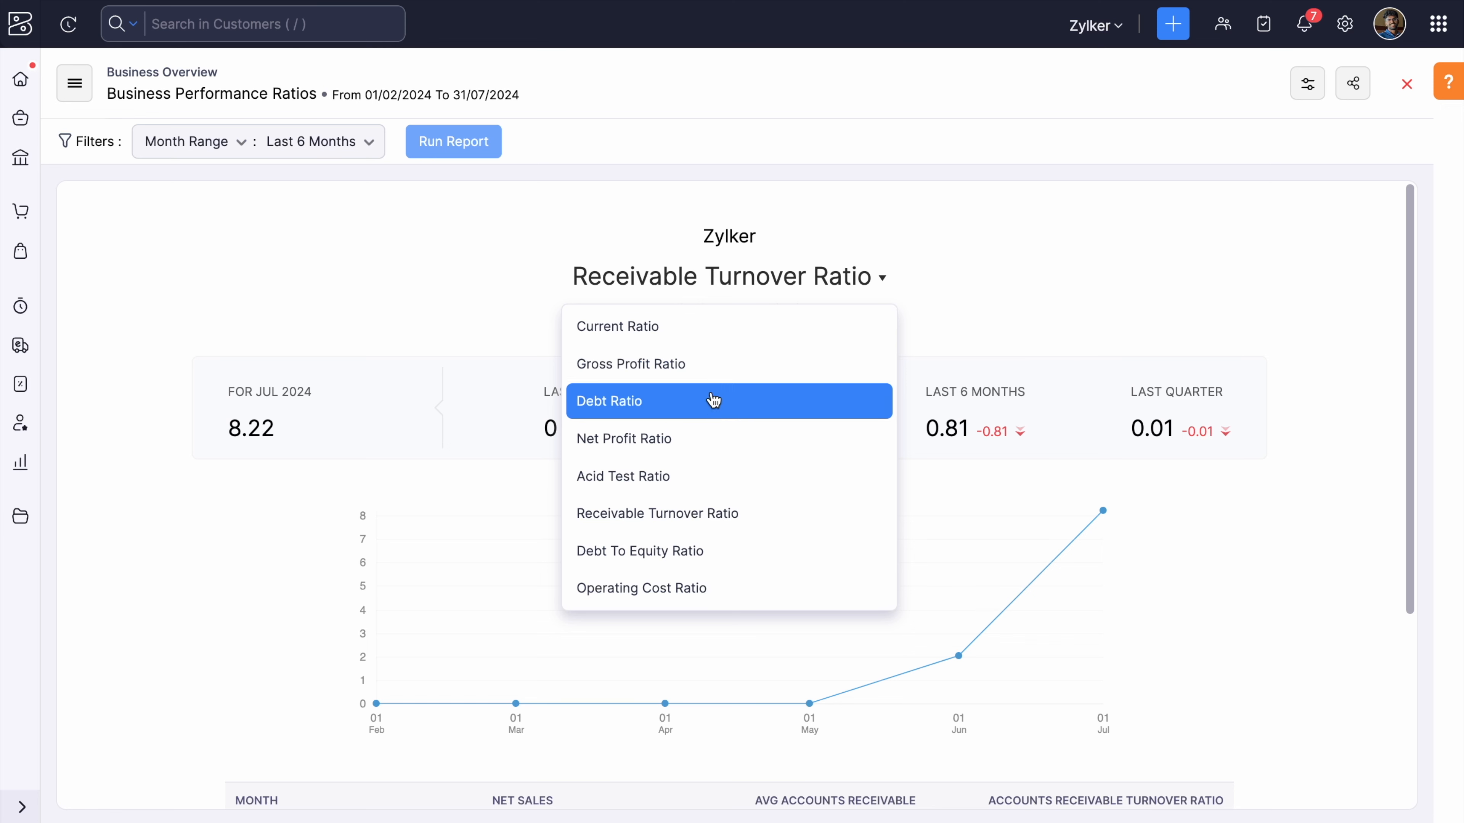
click(713, 324)
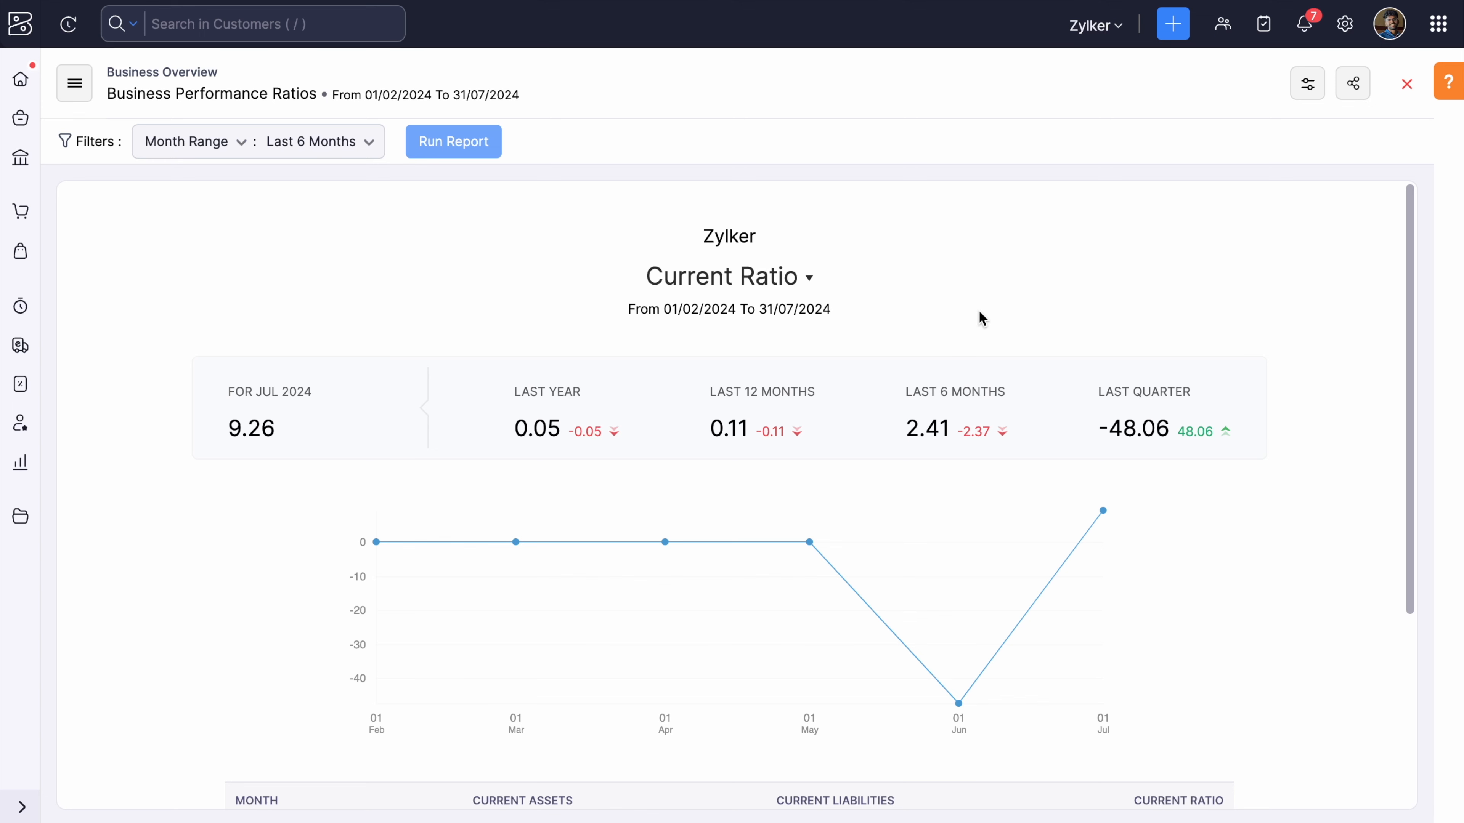
Examine the Current Ratio's monthly table of current assets and liabilities, and read the help on its formula.
scroll(979, 312, down, 5)
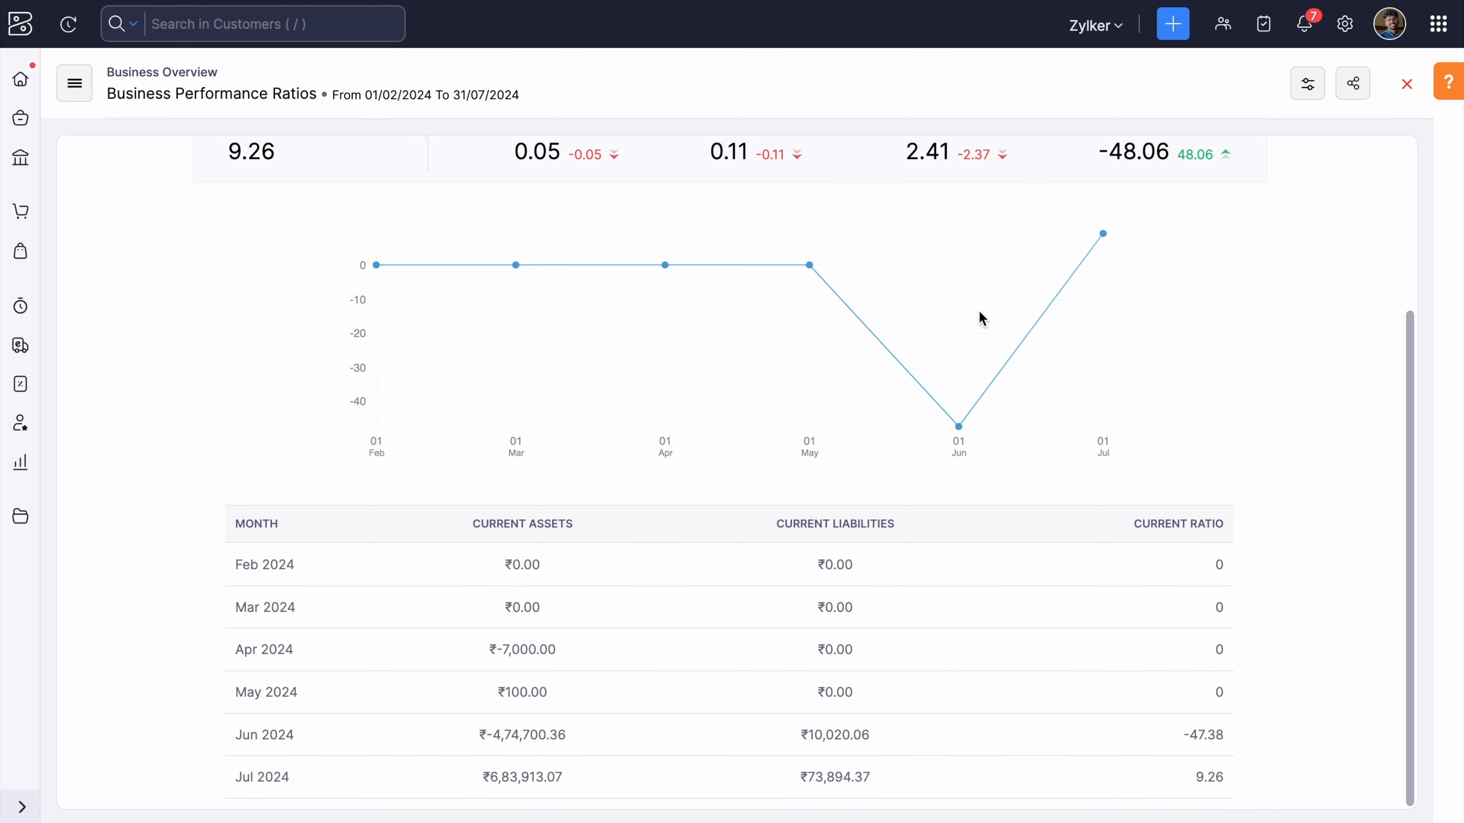
scroll(981, 319, up, 5)
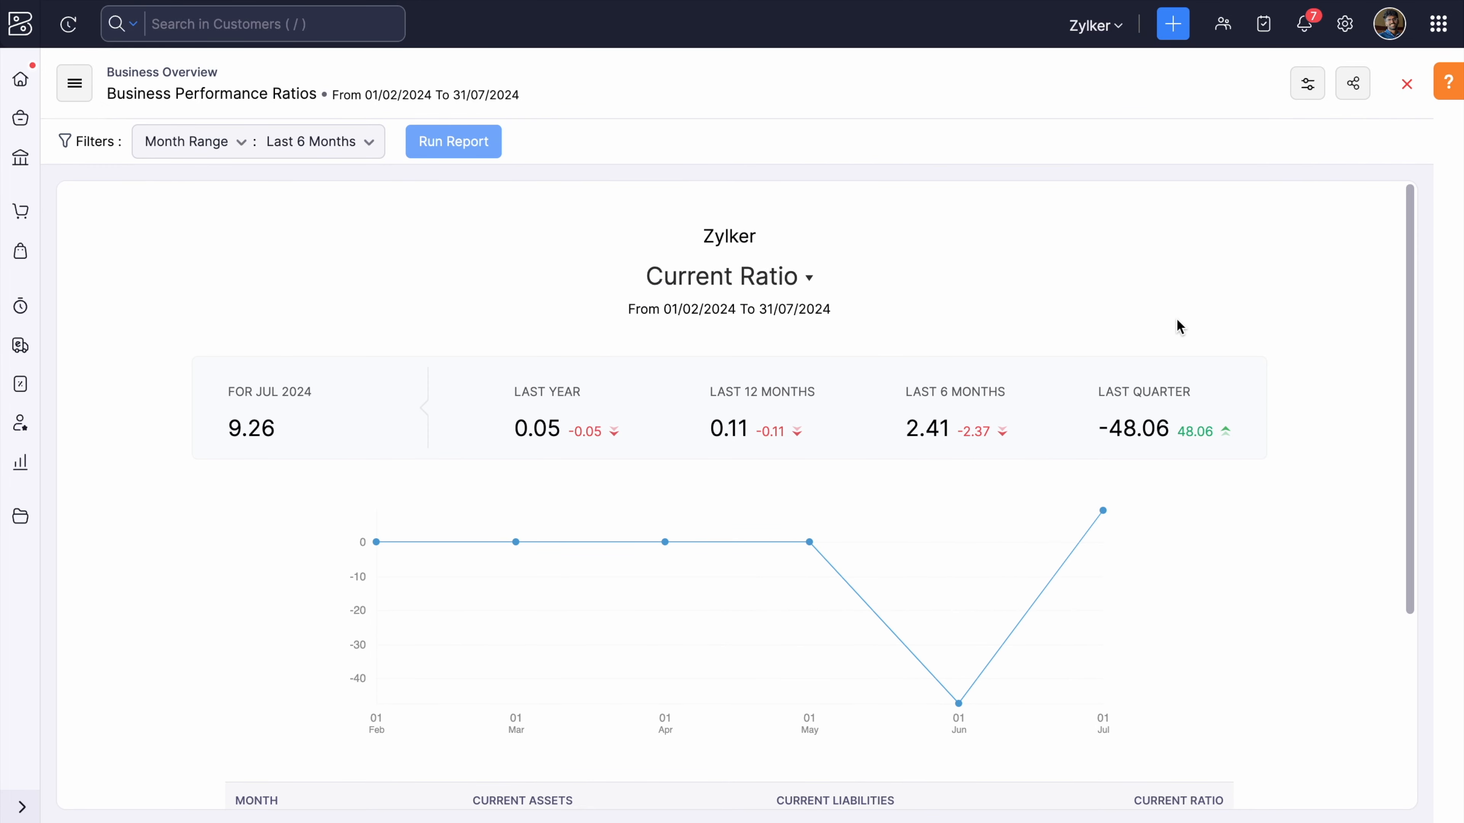
click(1450, 89)
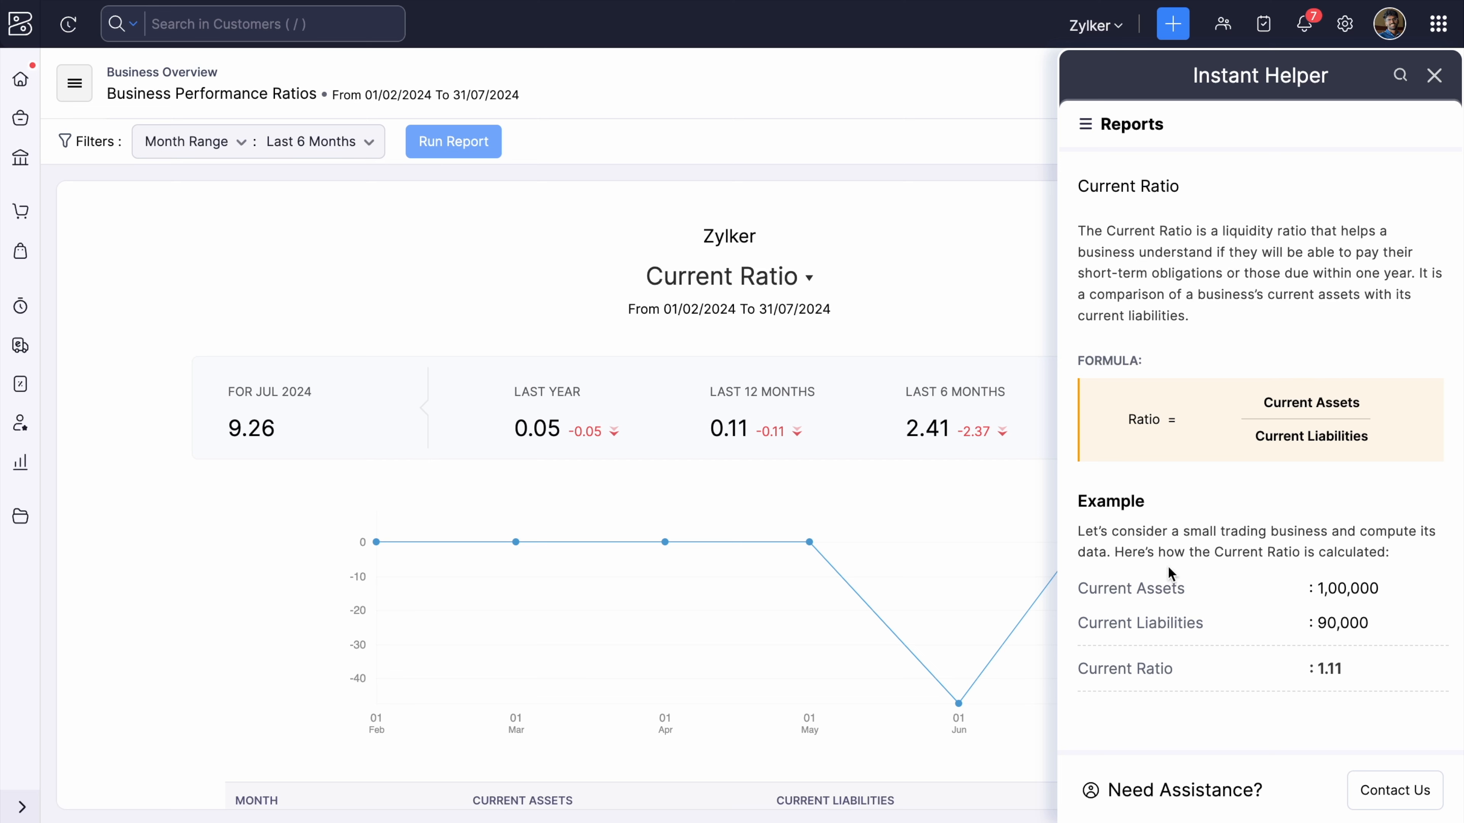
Switch the report to the Gross Profit Ratio and read the help on its formula and example.
click(785, 286)
click(767, 359)
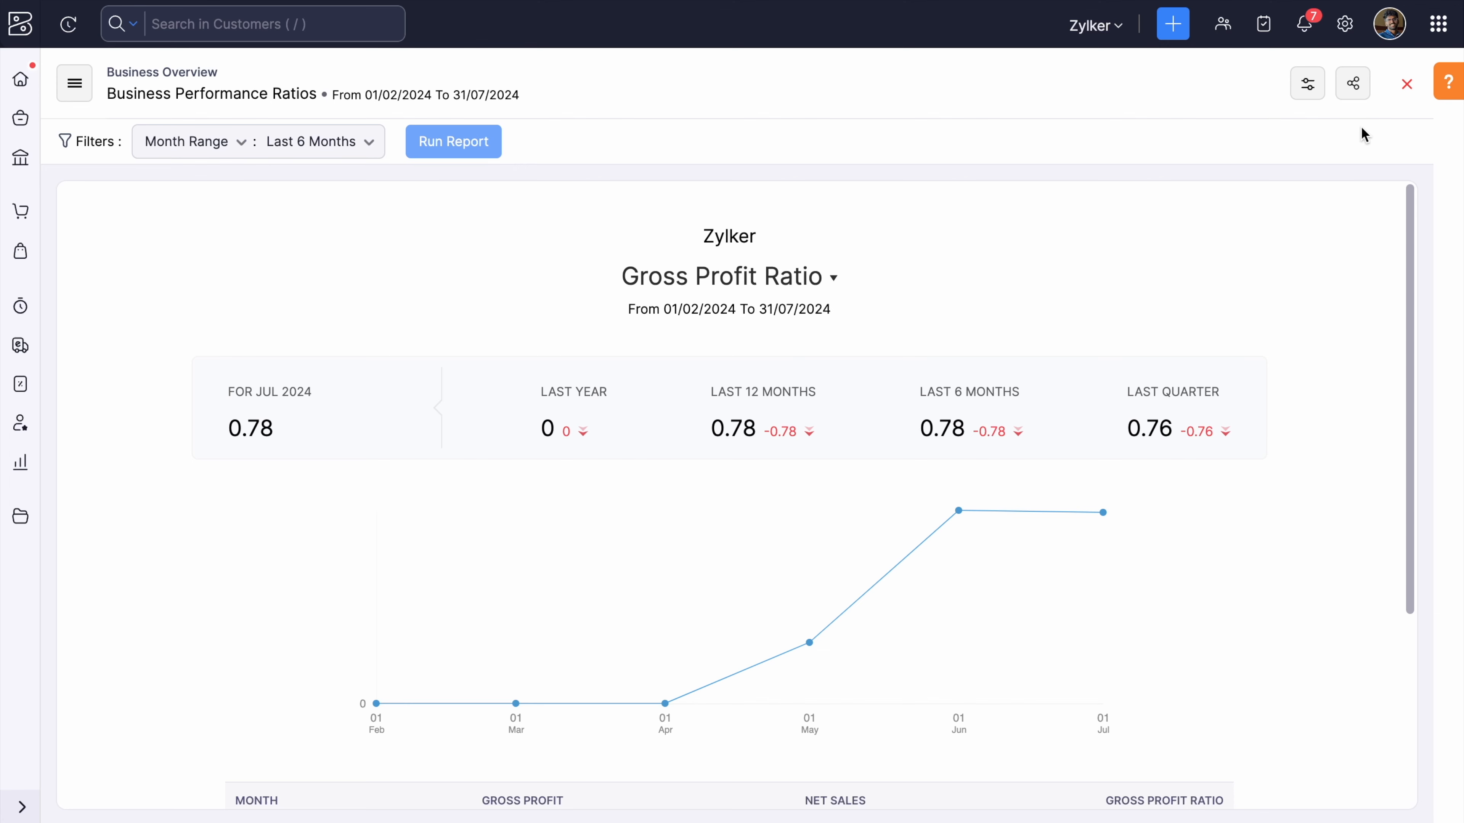
click(1448, 86)
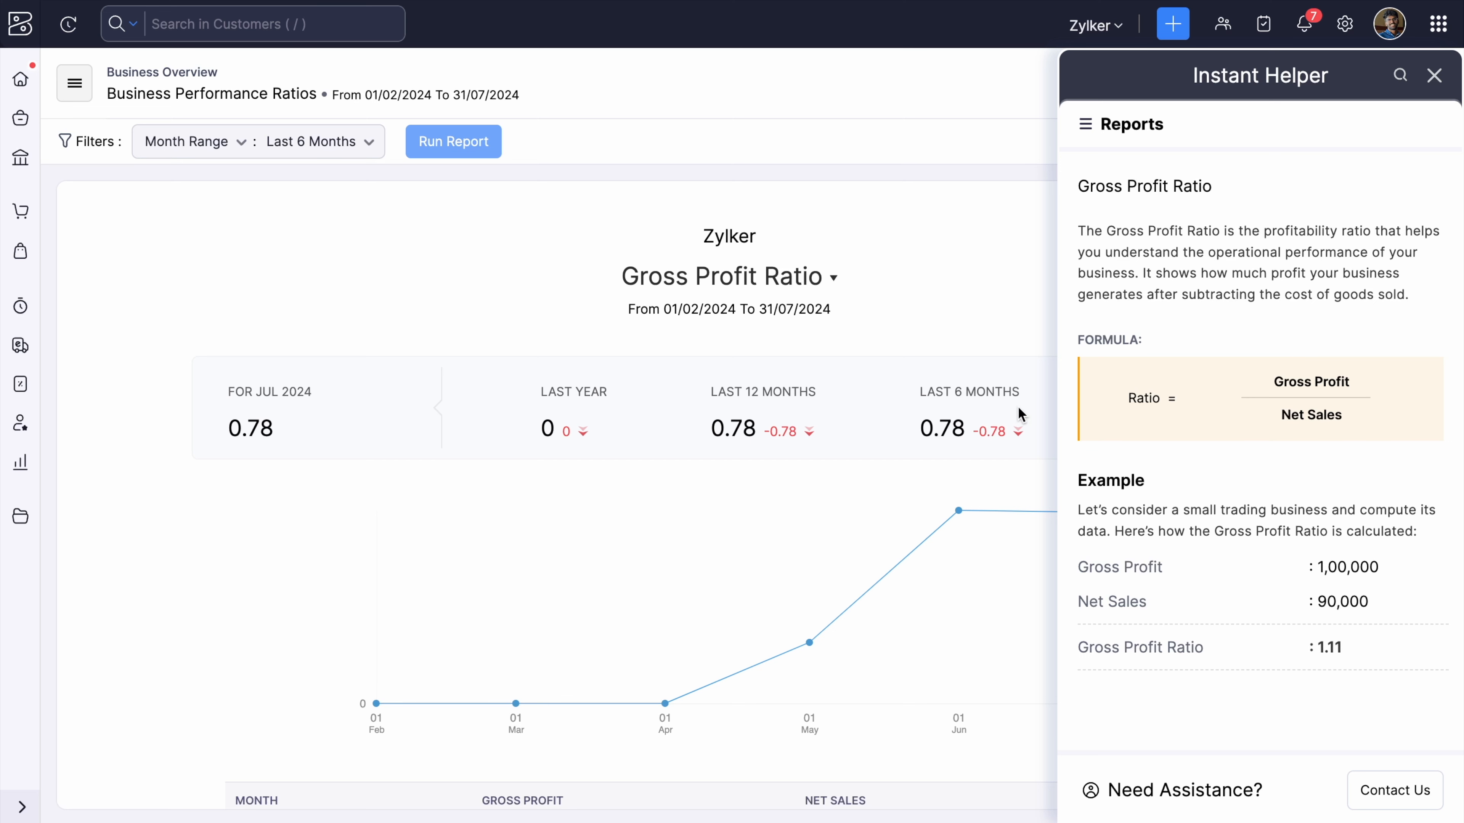
Switch the report to the Debt Ratio and read the help on its formula and example.
click(815, 282)
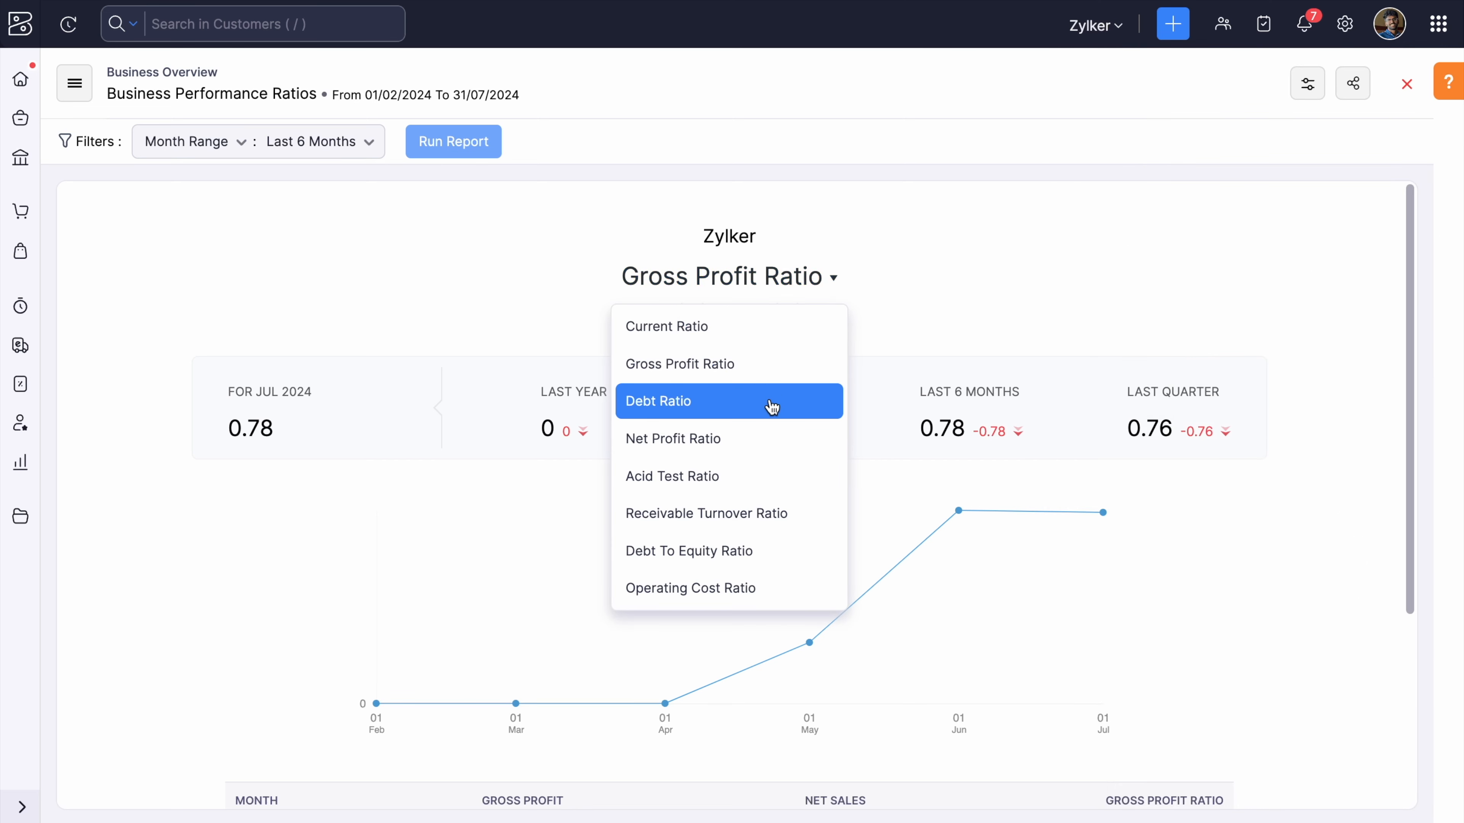
click(771, 404)
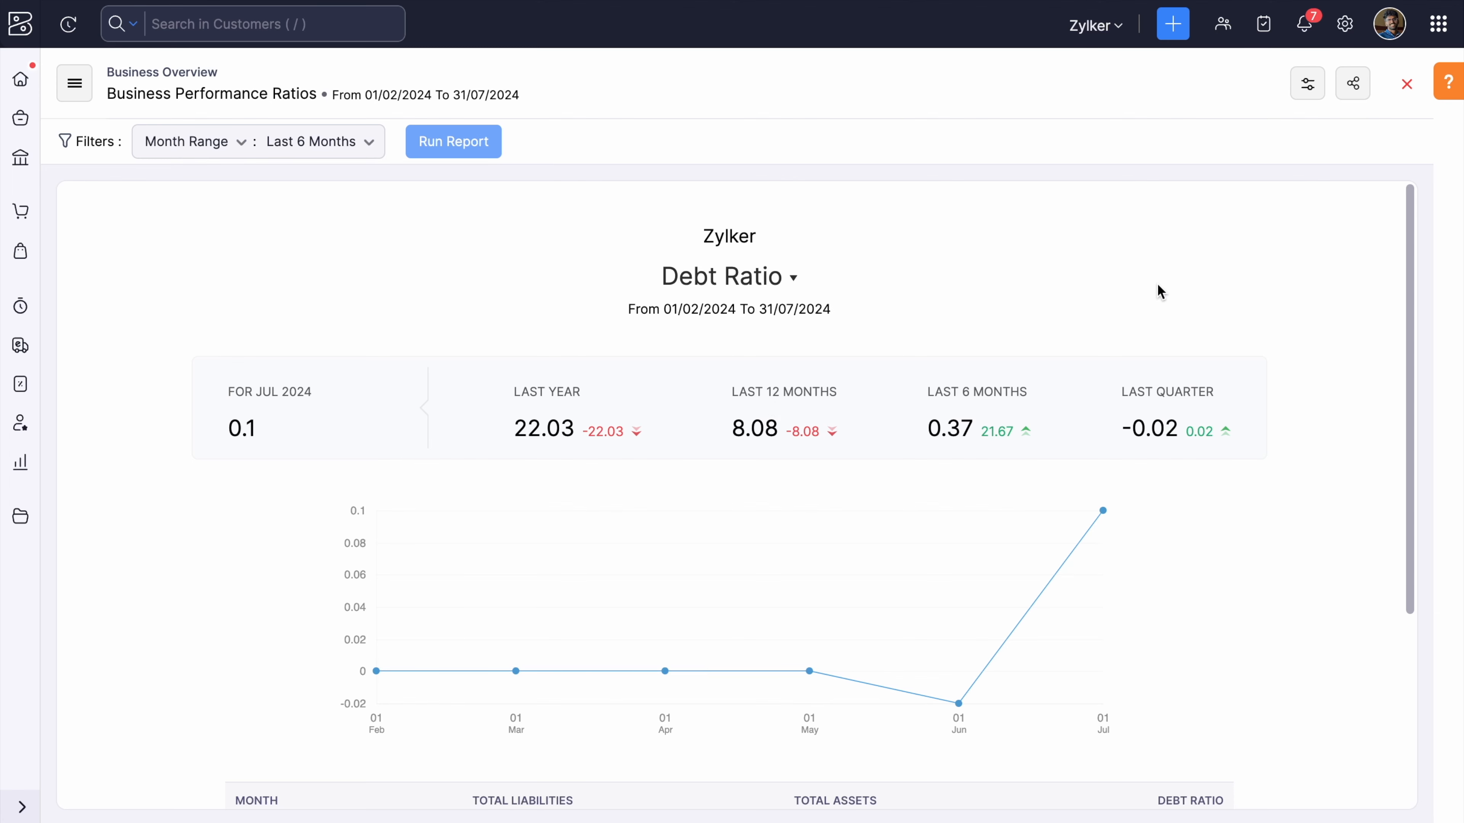
click(1448, 85)
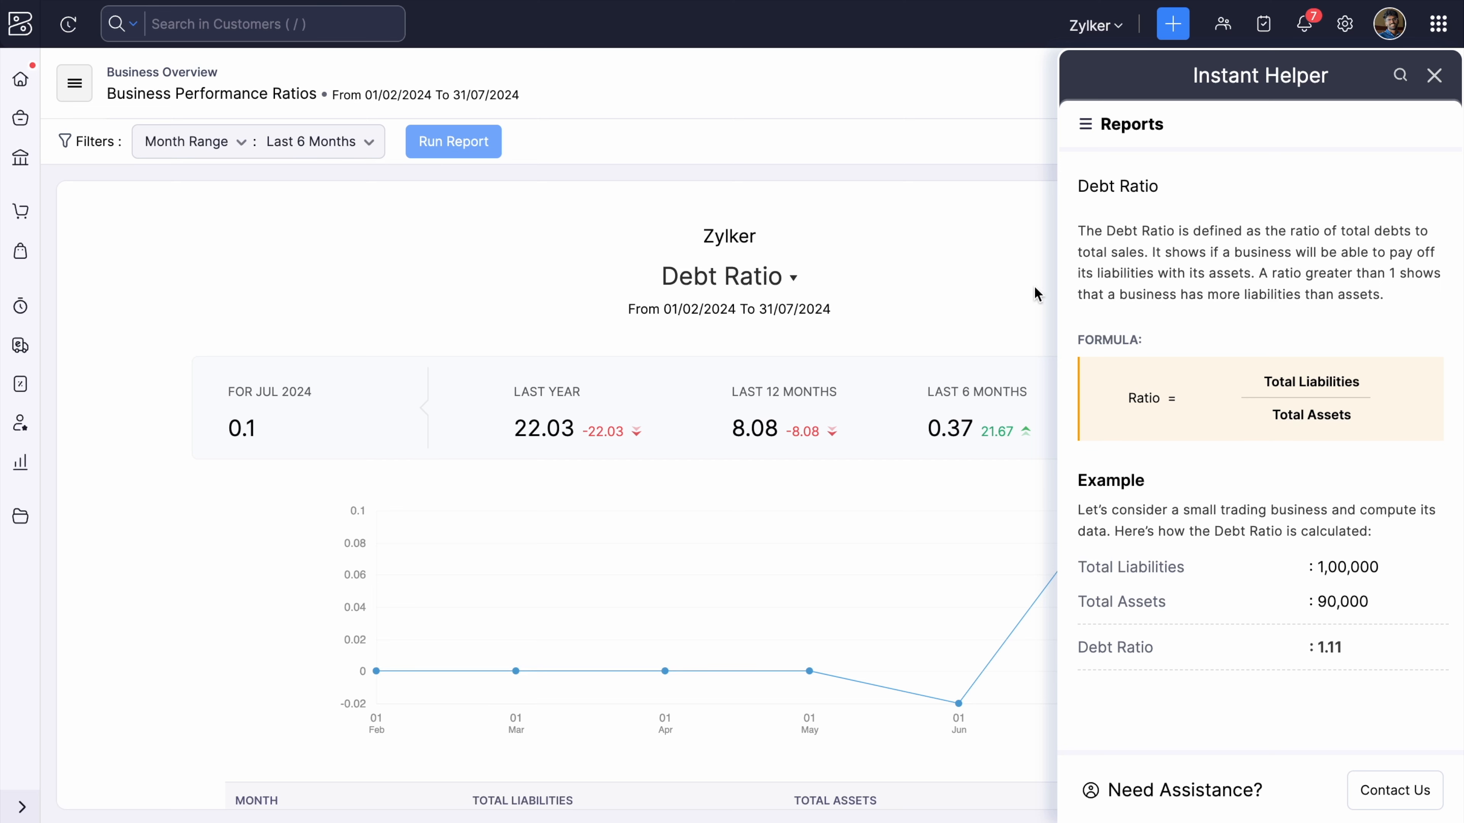
Switch the report to the Net Profit Ratio and read the help on its formula and example.
click(749, 276)
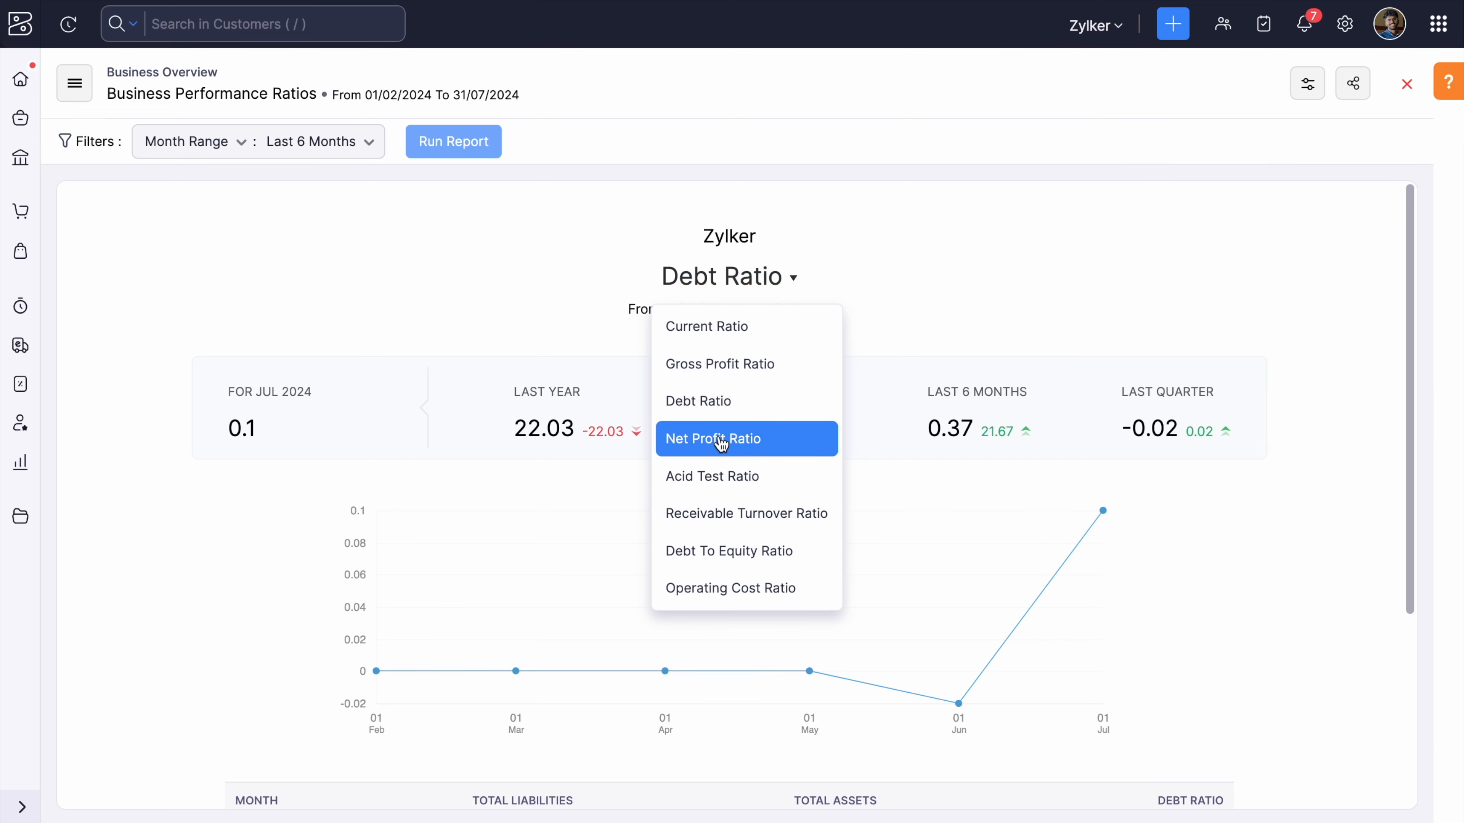
click(717, 445)
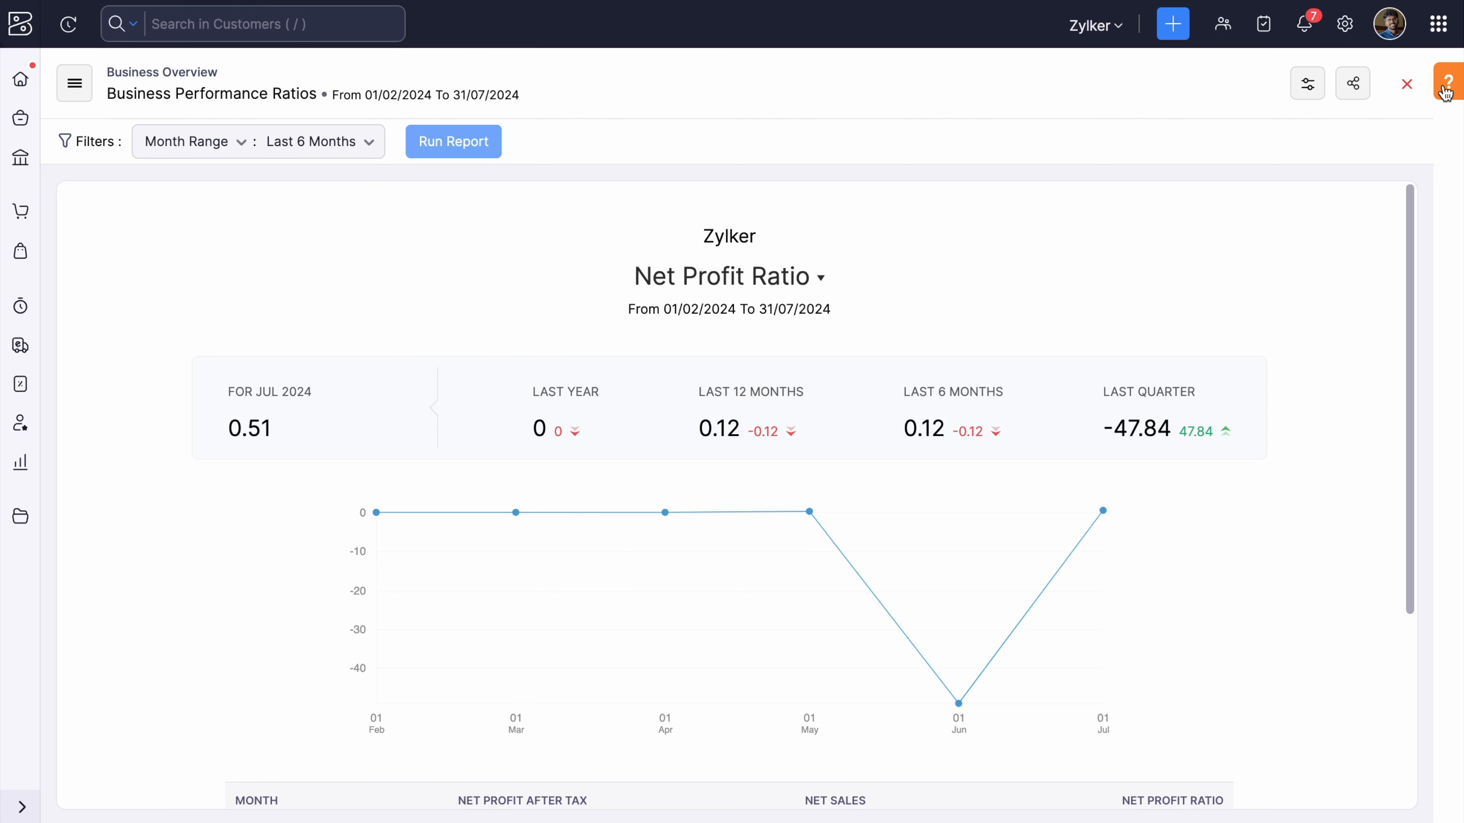
click(1446, 89)
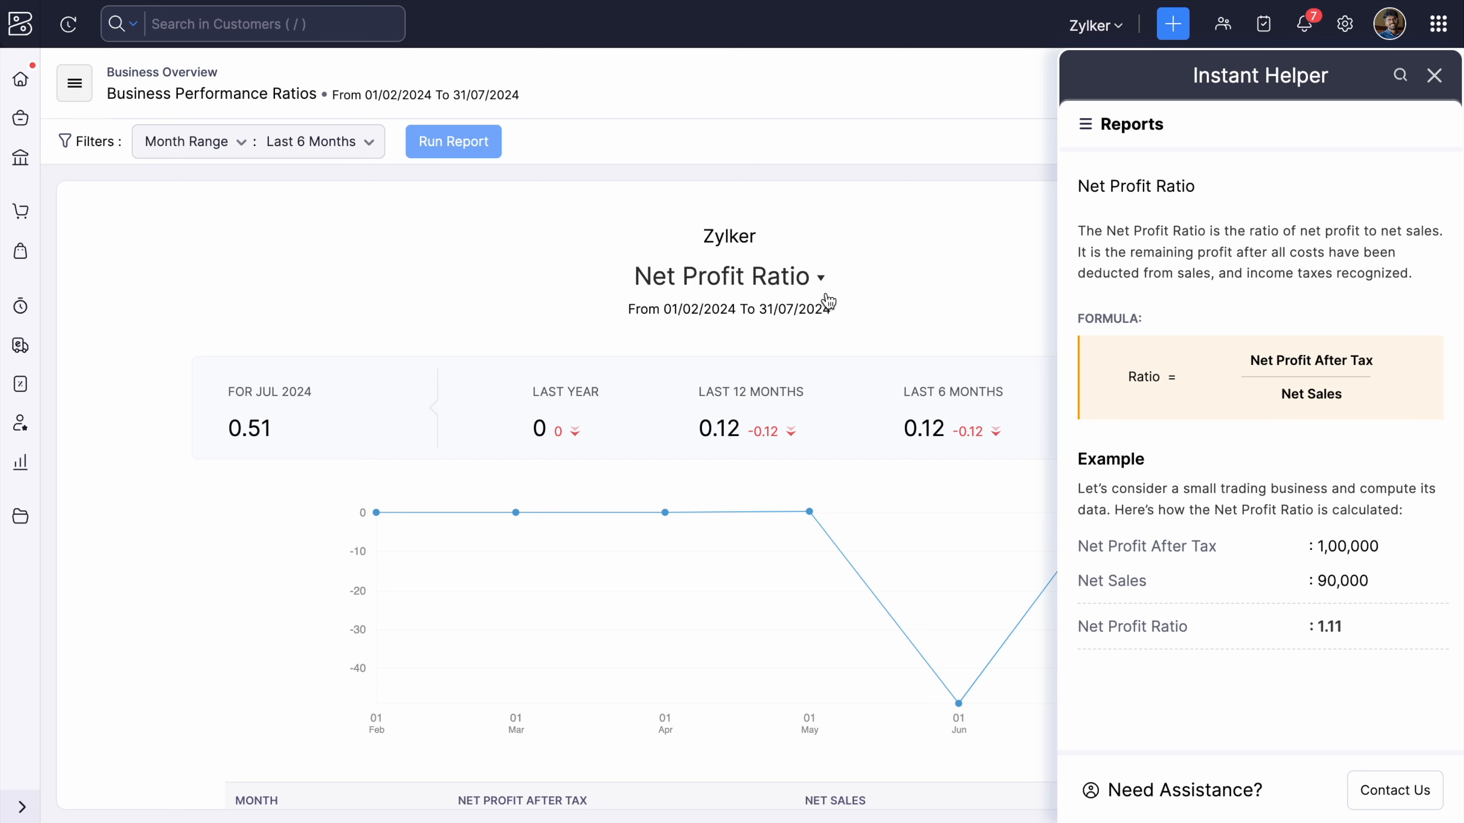
Switch the report to the Acid Test Ratio and read the help on its formula and example.
click(807, 284)
click(741, 476)
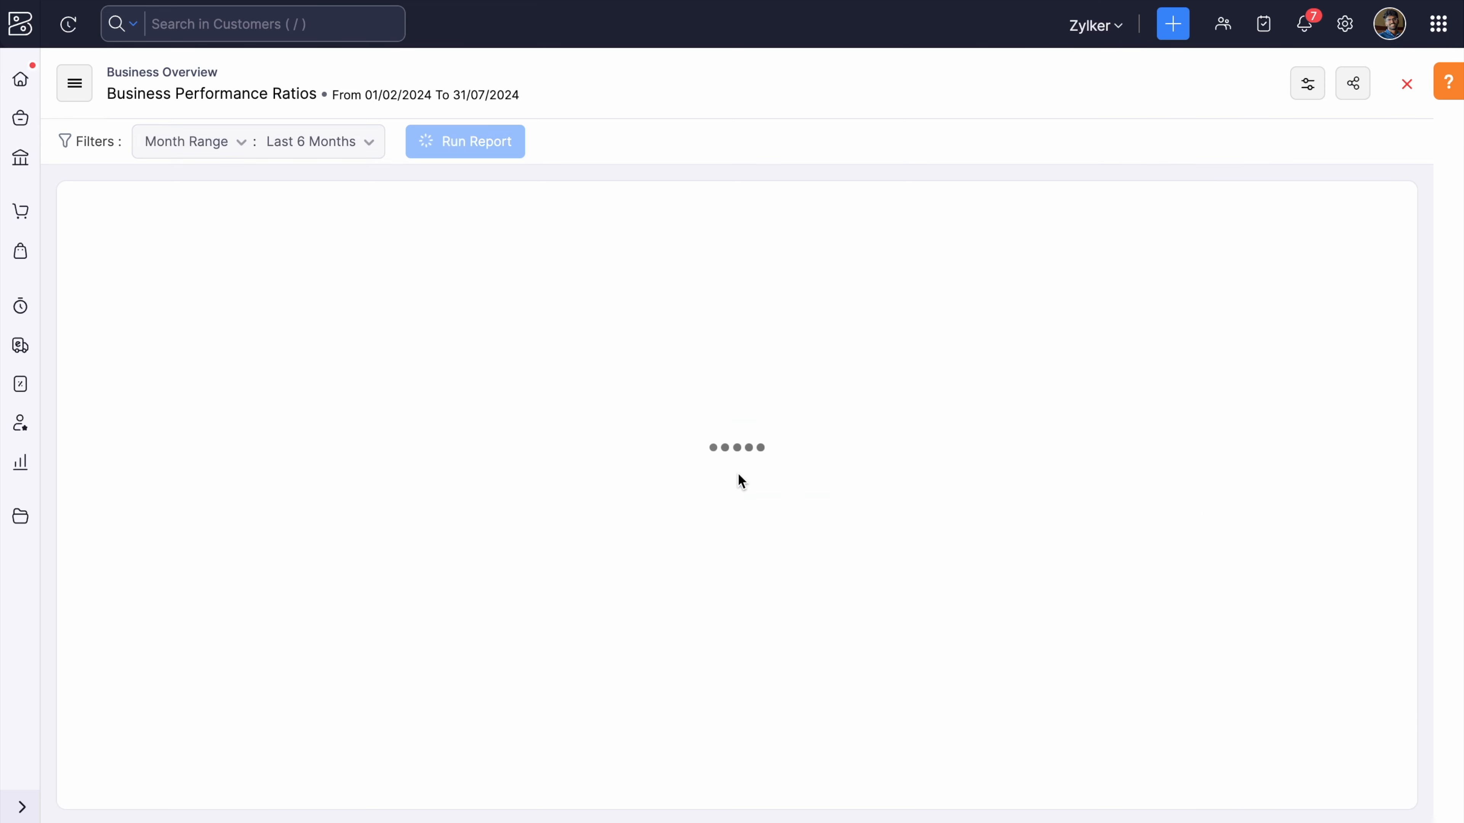
click(1447, 95)
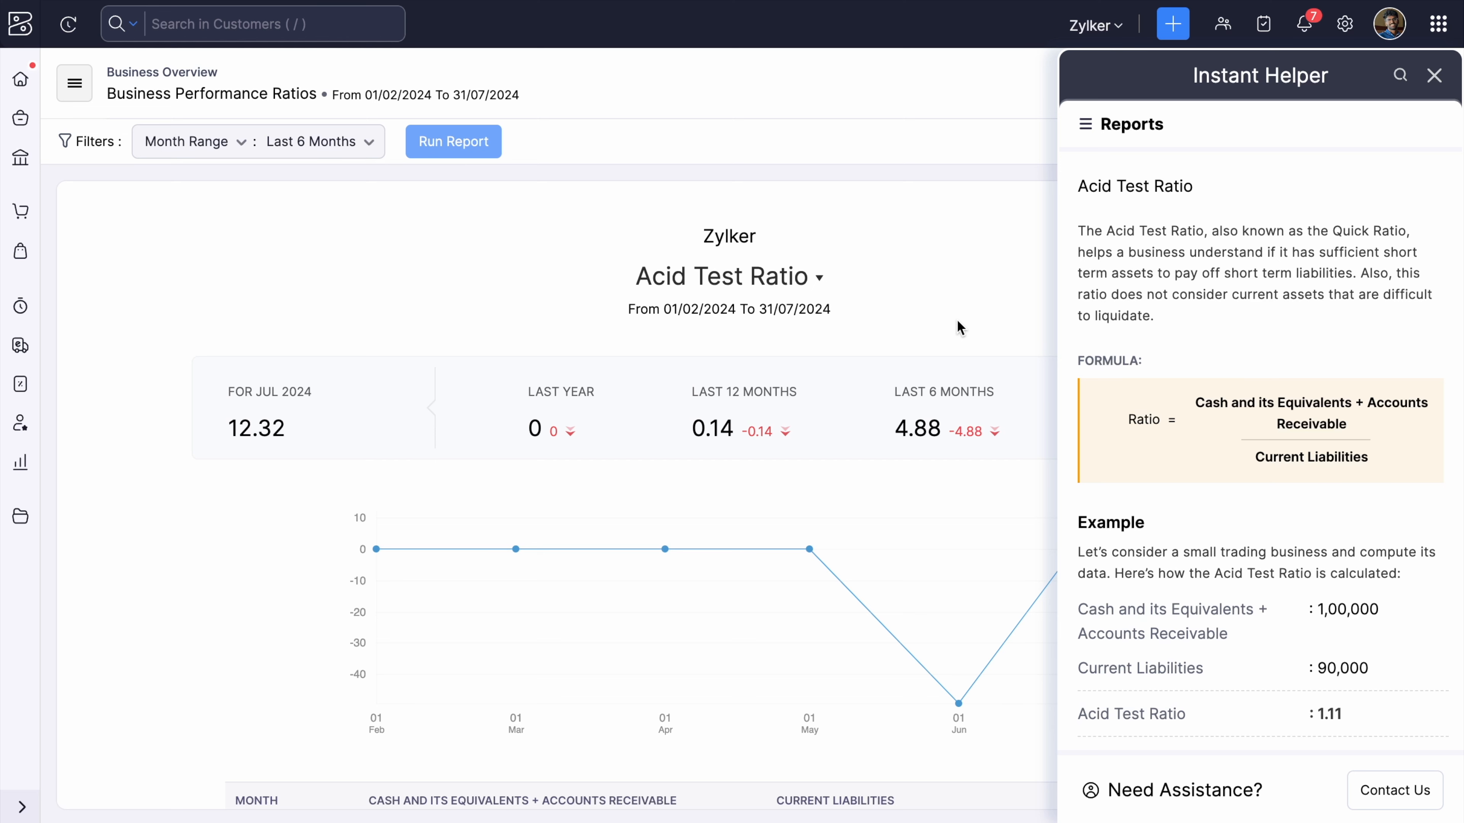
Switch the report to the Receivable Turnover Ratio and read the help on its formula and example.
click(784, 276)
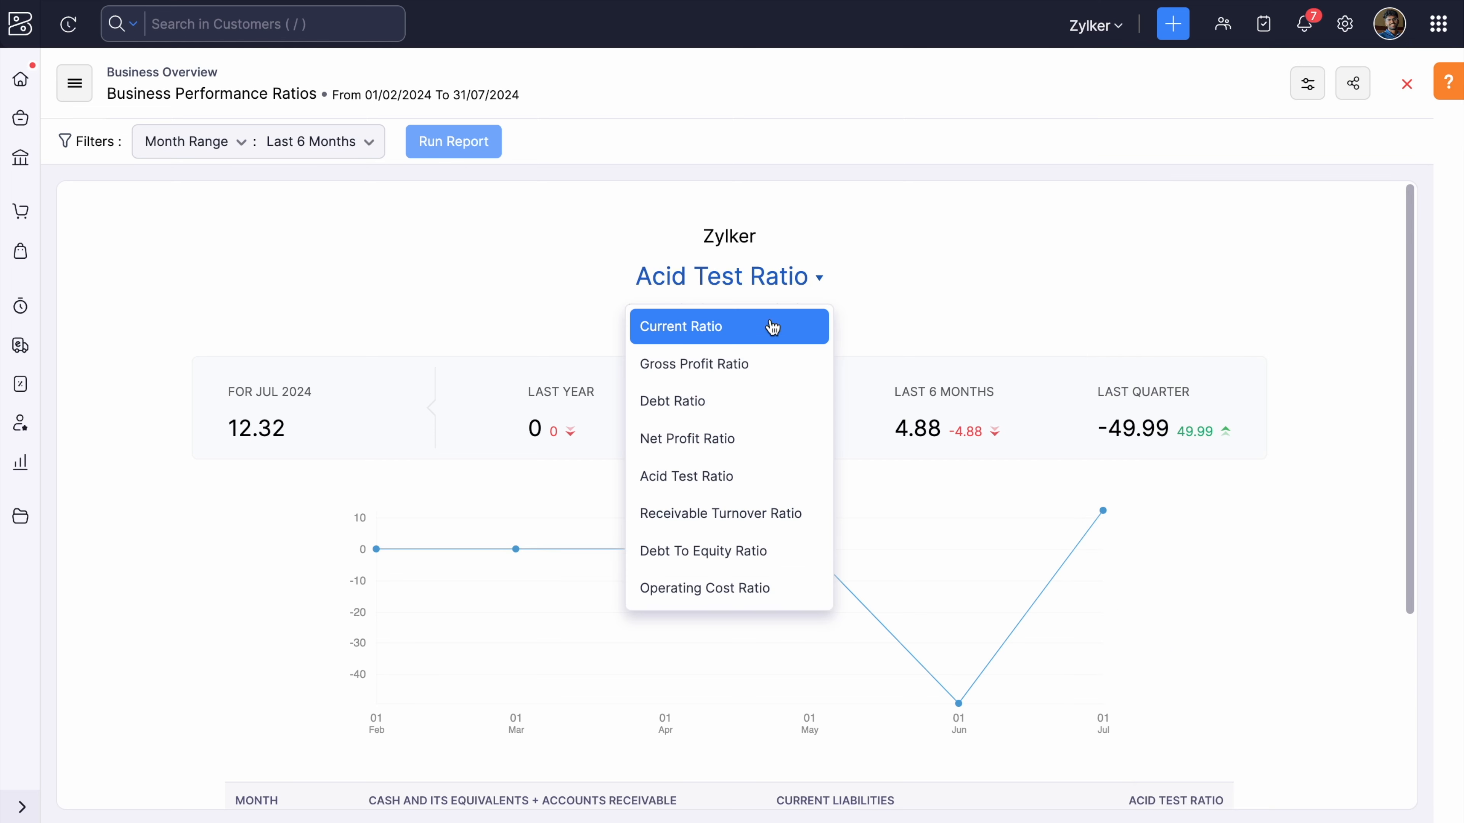
click(742, 519)
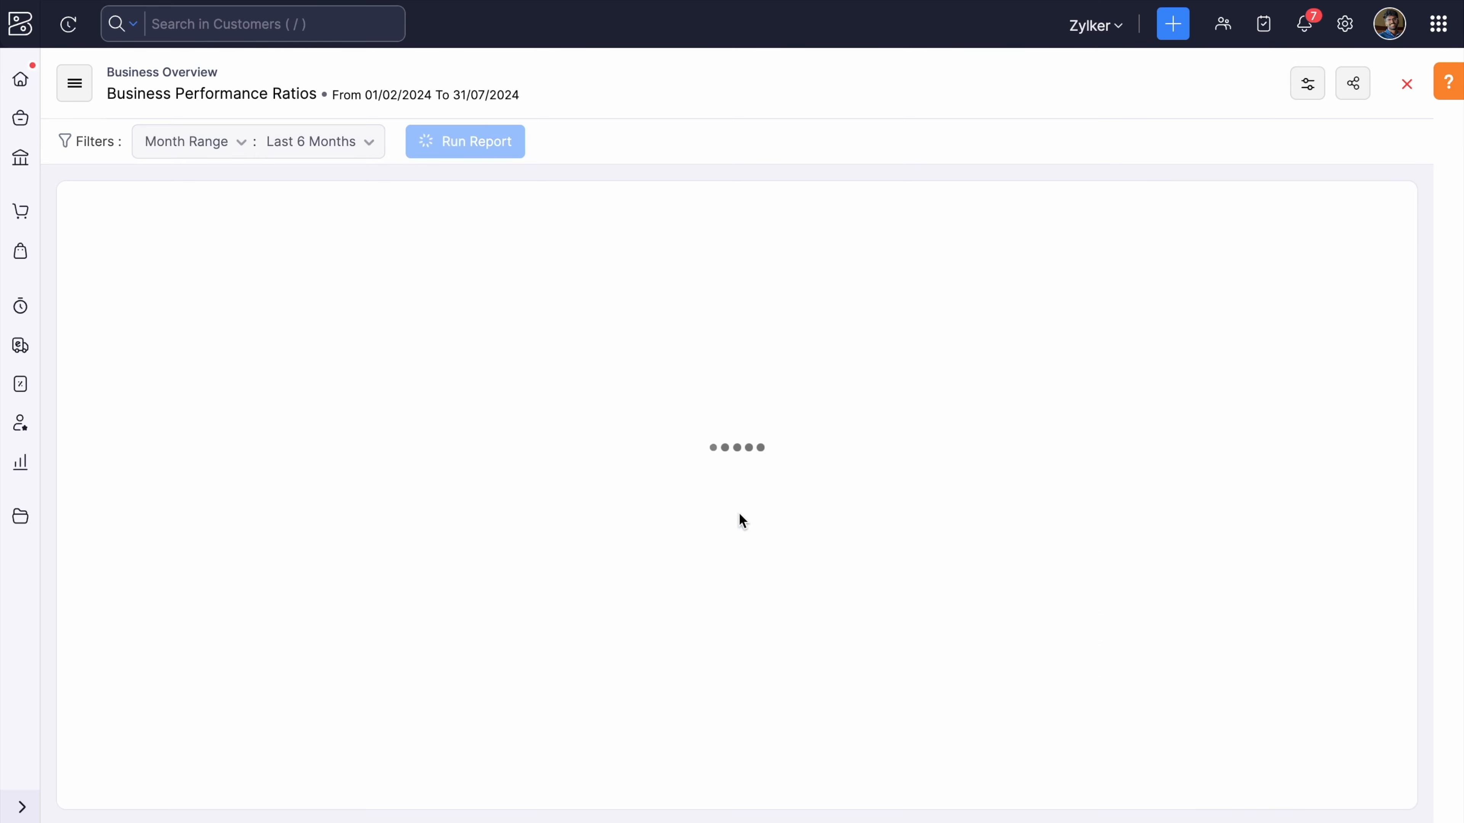
click(1447, 87)
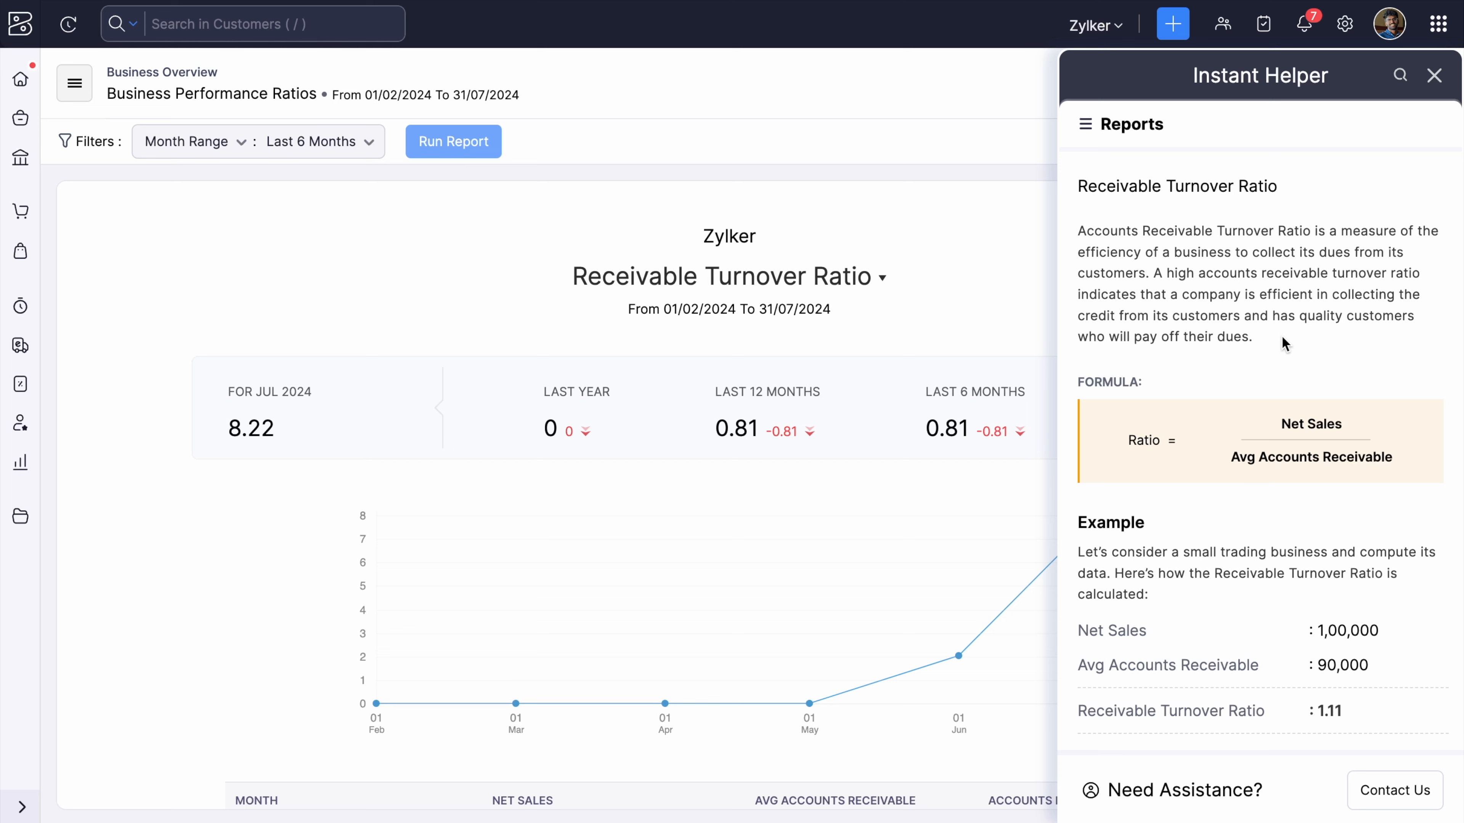
Switch the report to the Debt To Equity Ratio and read the help on its formula and example.
click(870, 278)
click(759, 553)
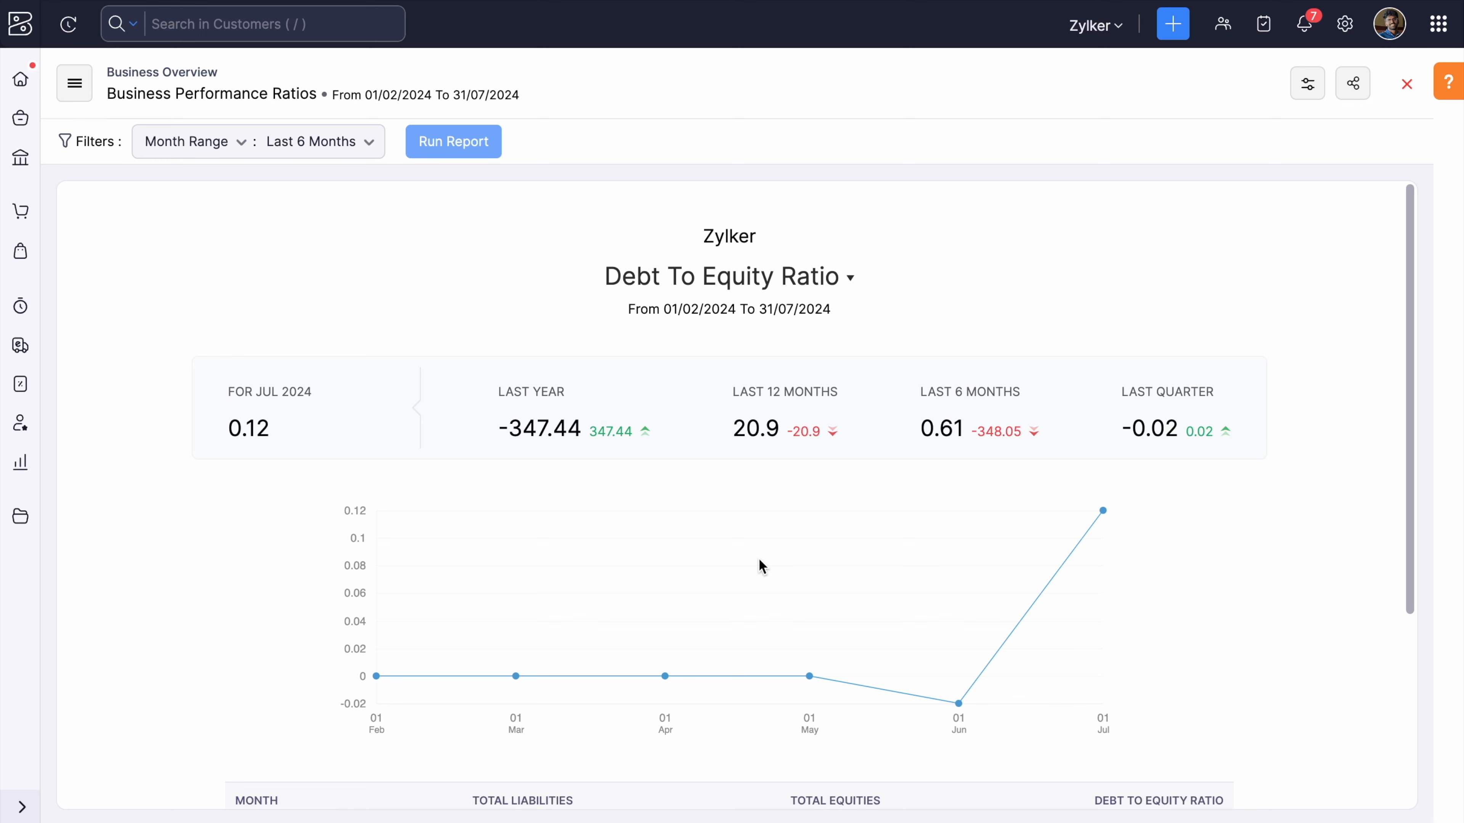
click(1448, 87)
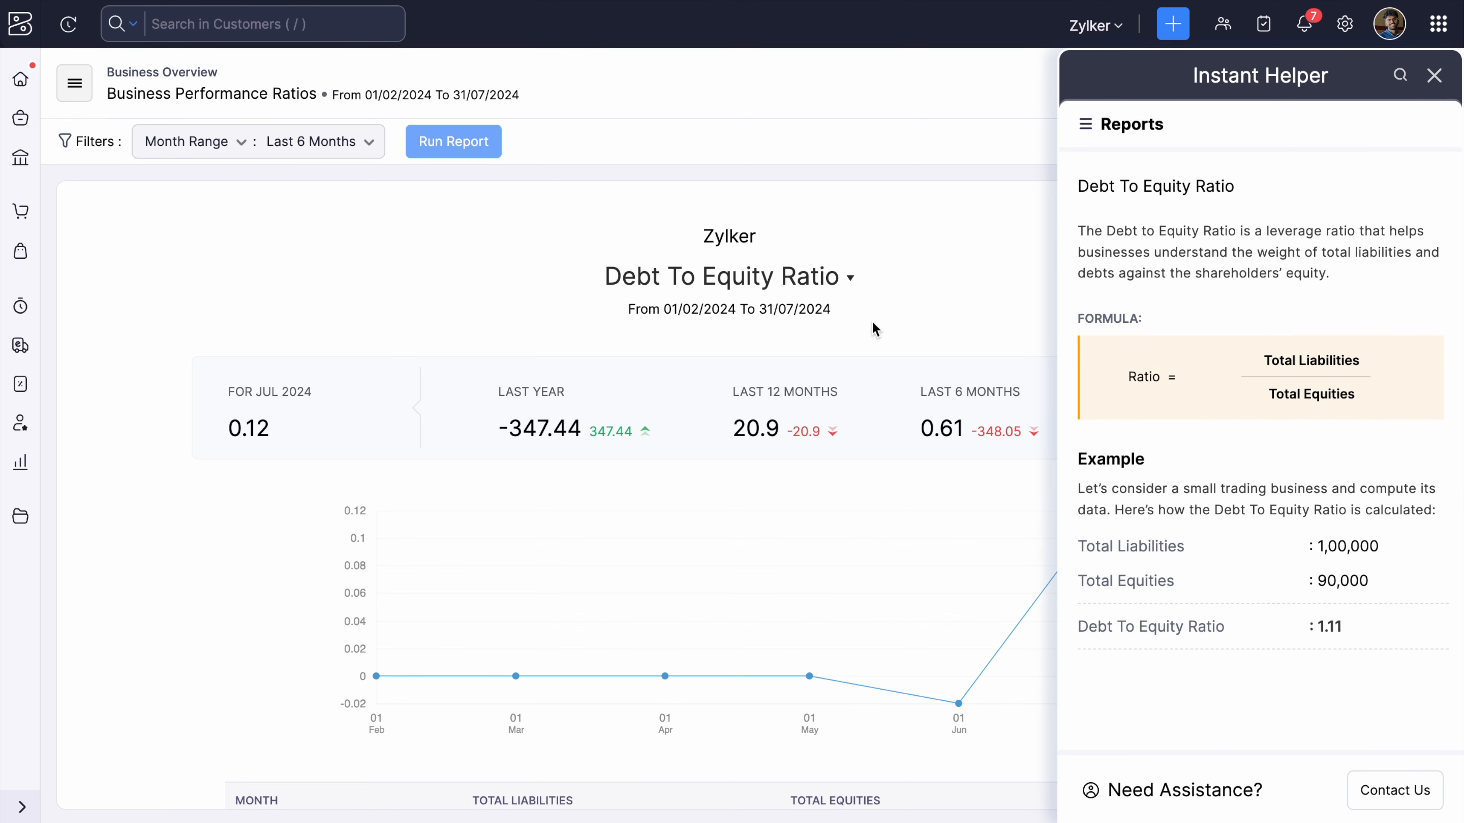
Switch the report to the Operating Cost Ratio, read the help on its formula and example, and close the help.
click(825, 293)
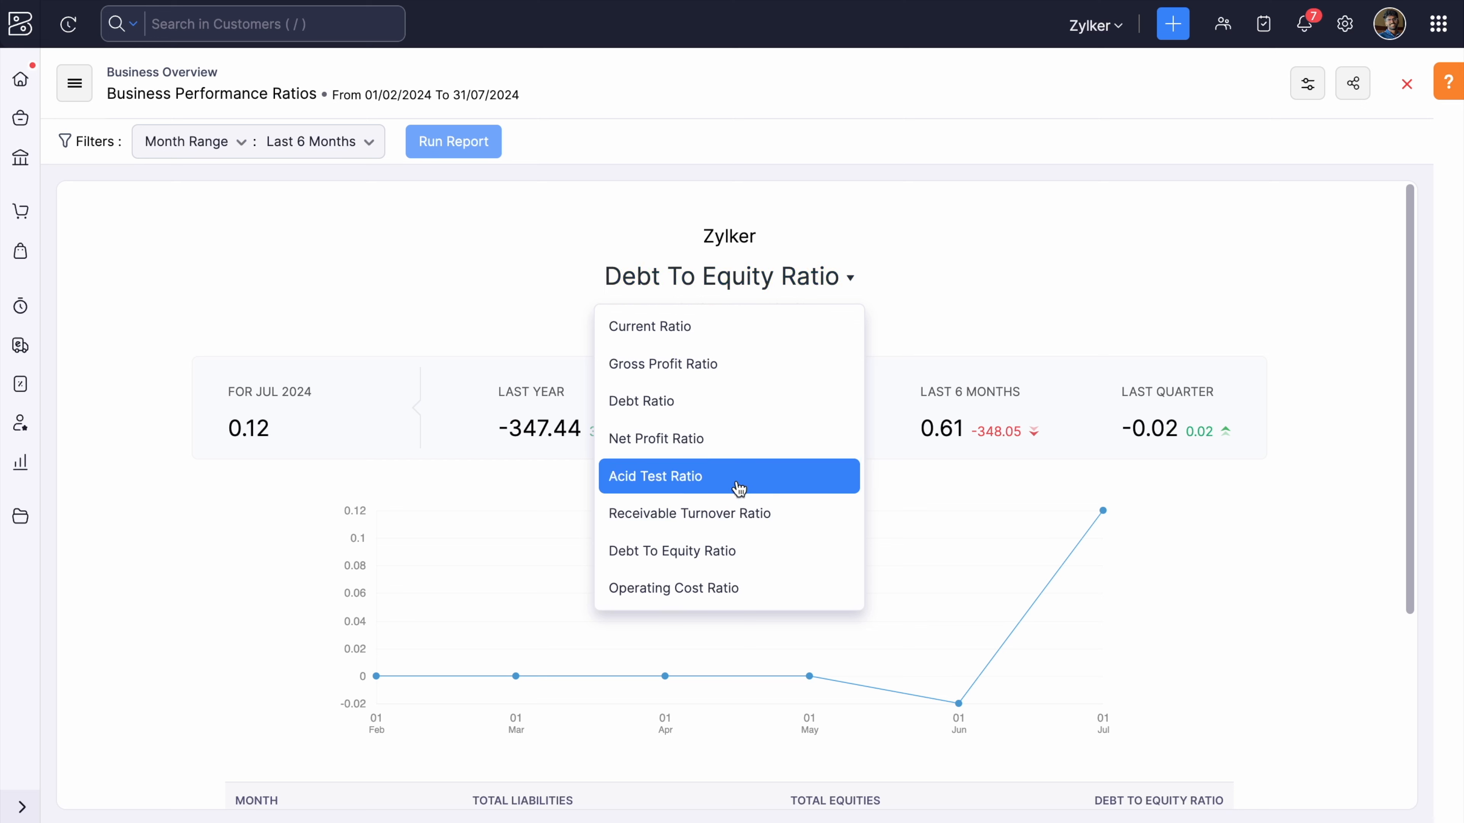
click(717, 588)
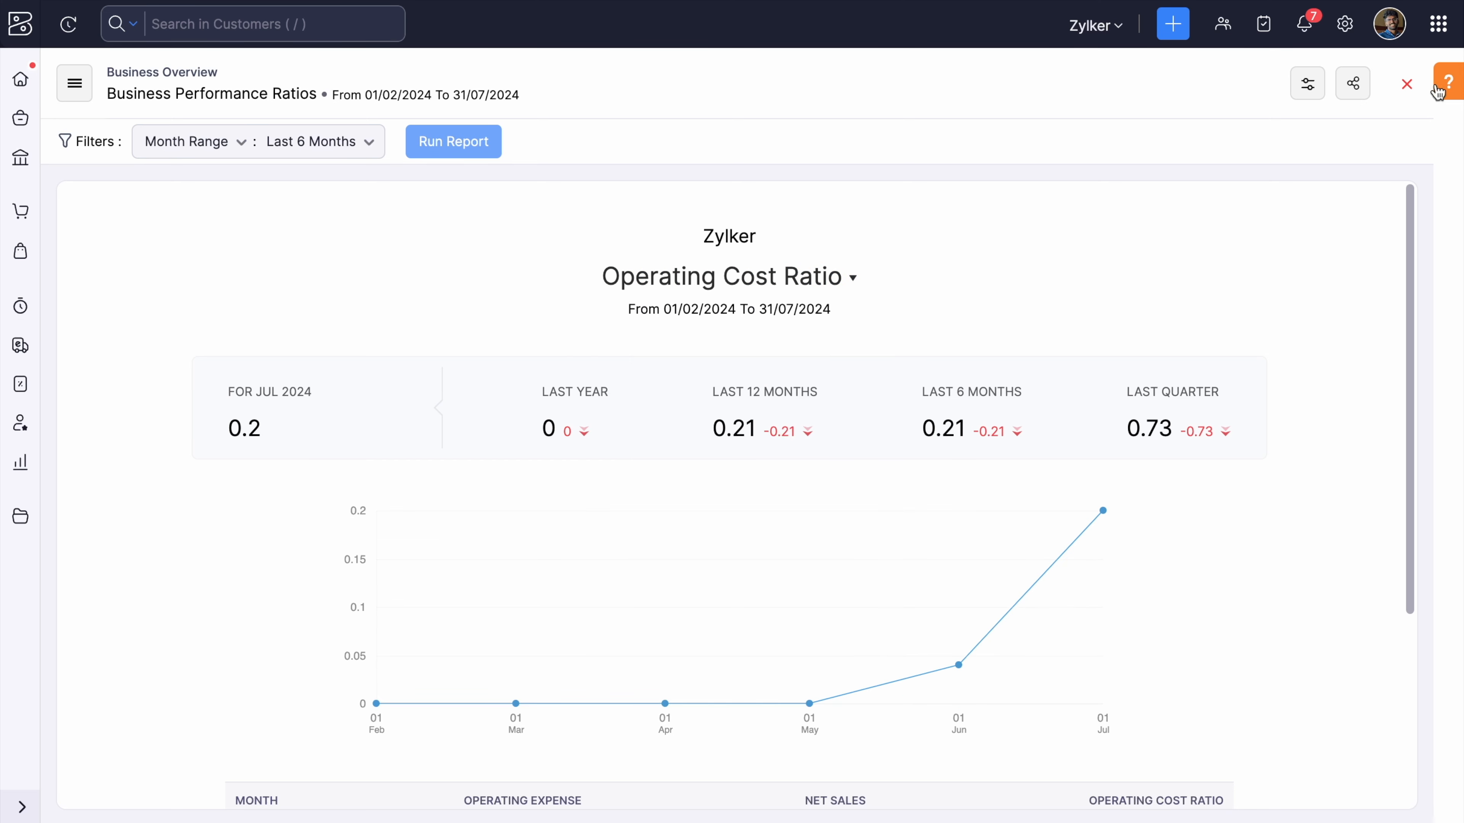
click(1444, 87)
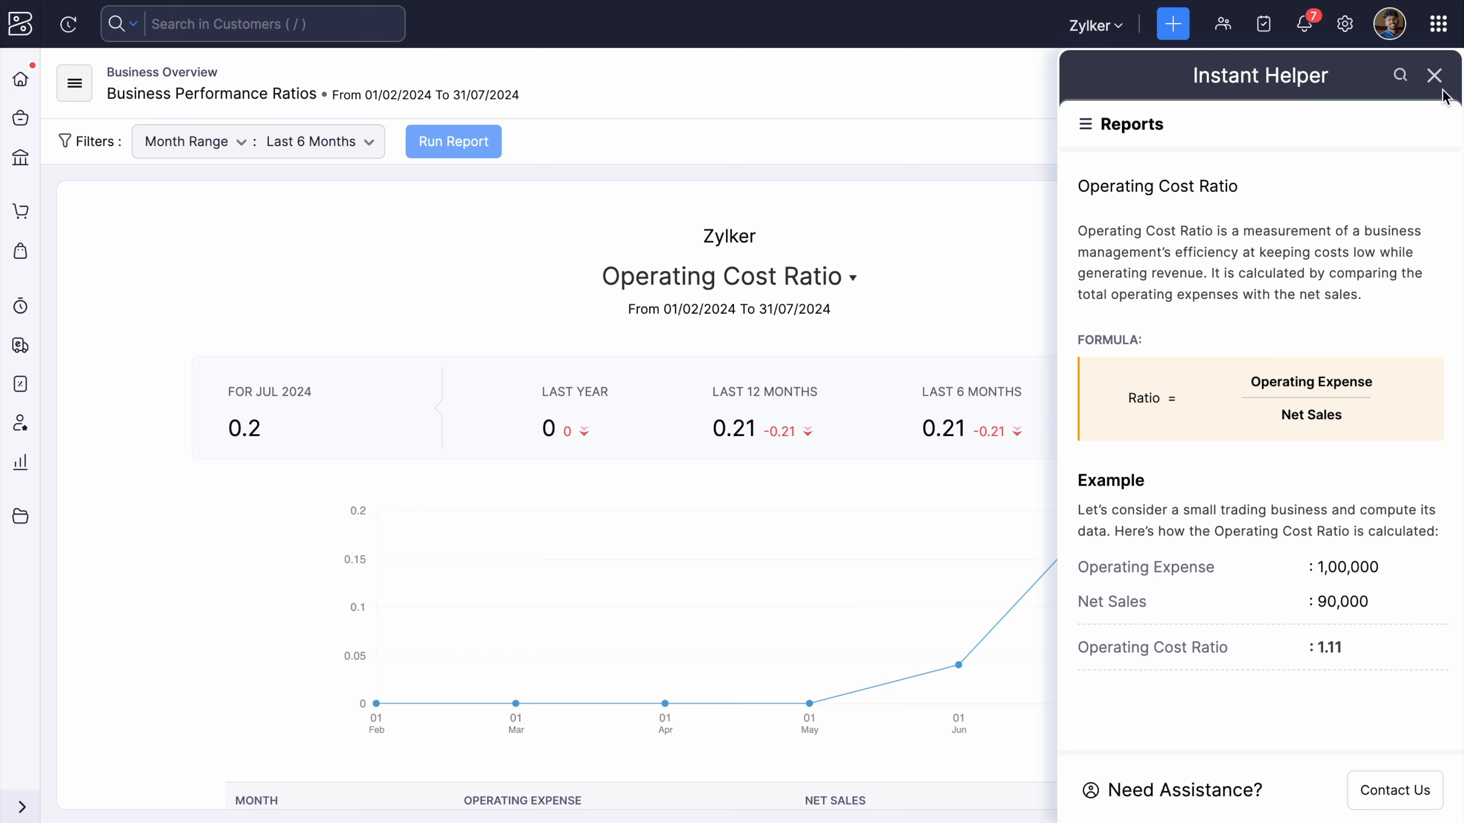
click(1435, 75)
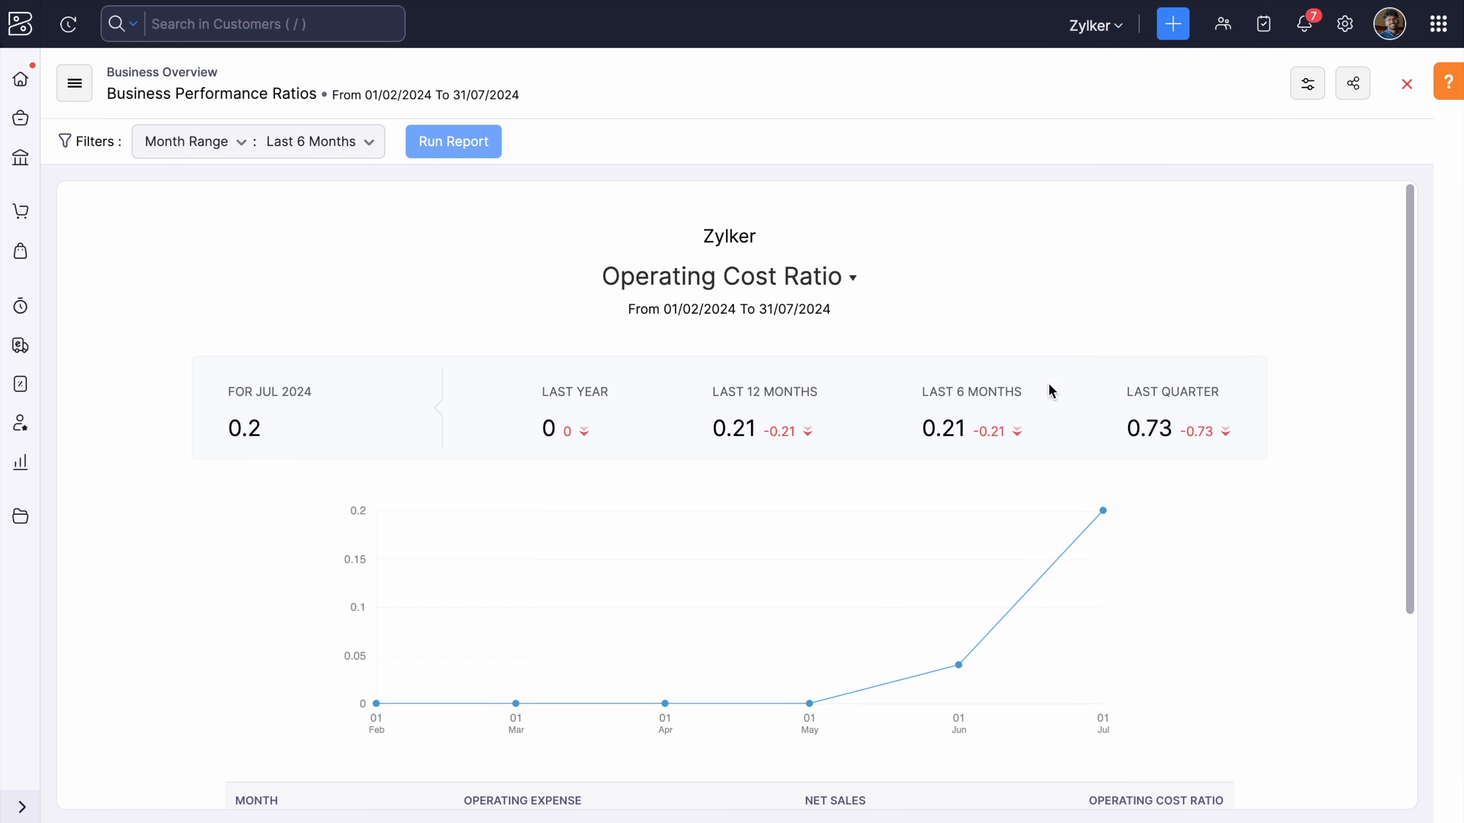
Open the Movement of Equity report from the Reports Center and examine its opening balance, changes in equity and closing balance.
click(23, 464)
scroll(468, 516, down, 2)
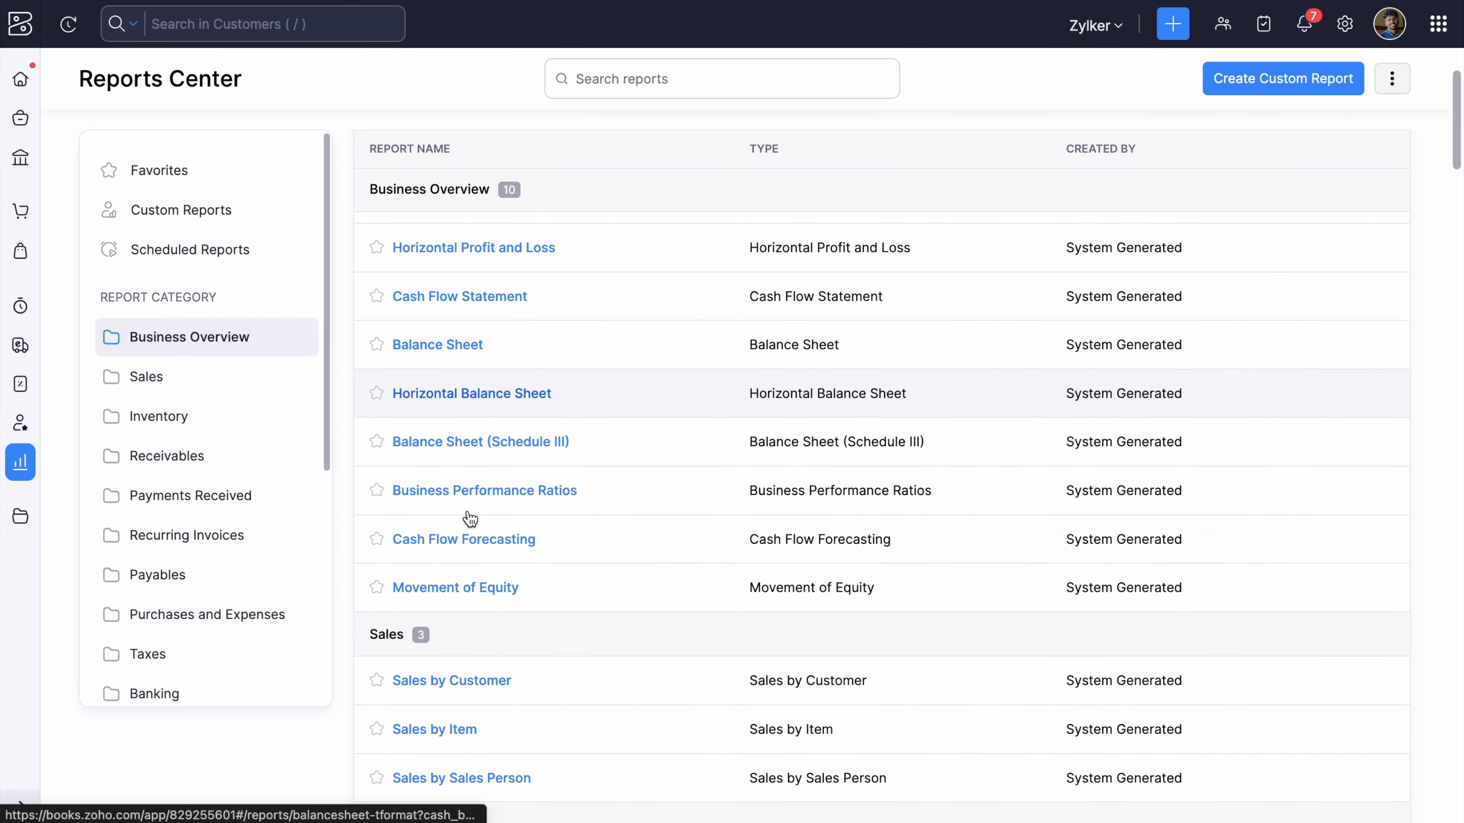
click(592, 553)
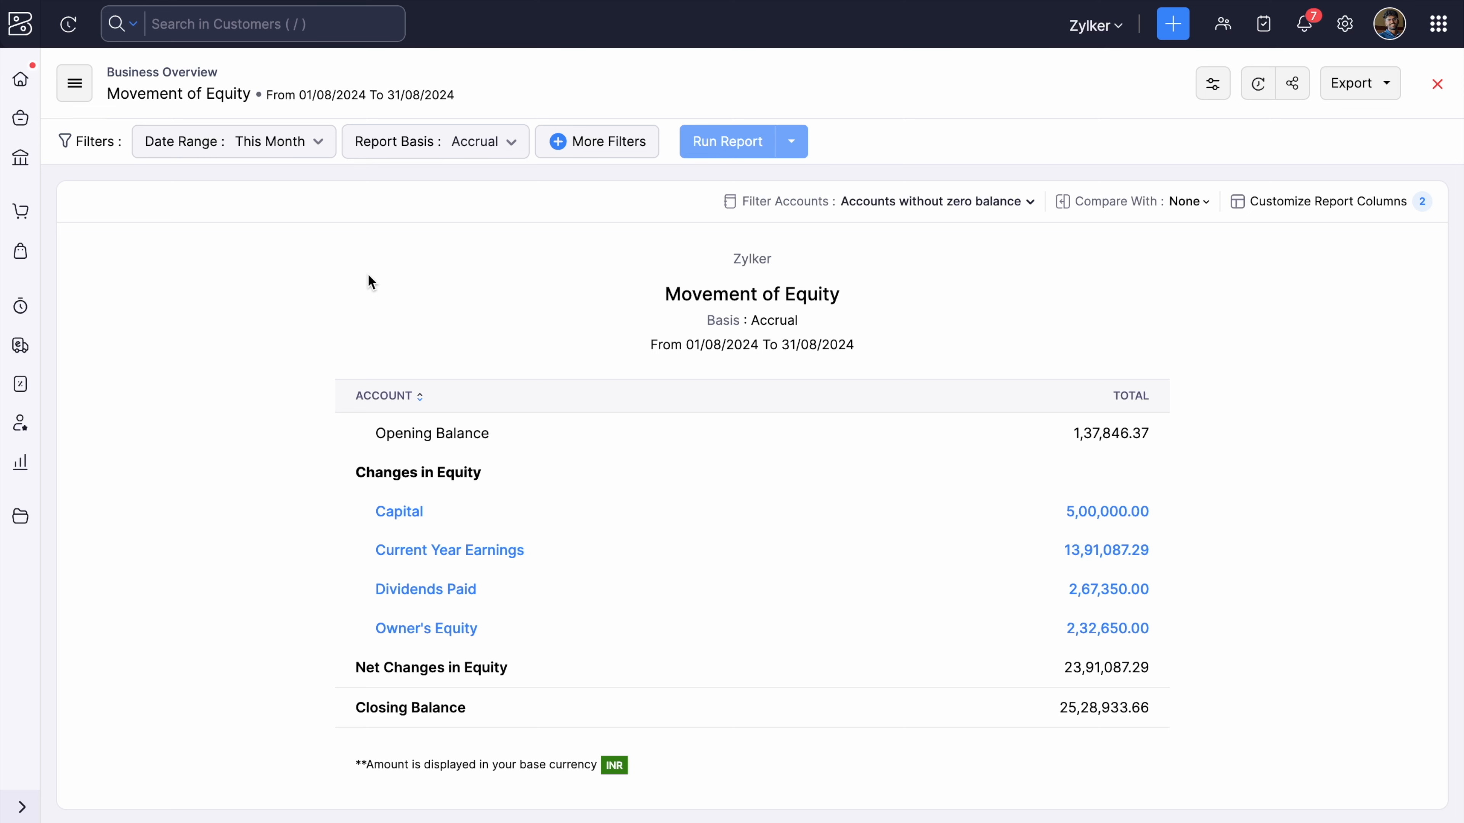
click(26, 467)
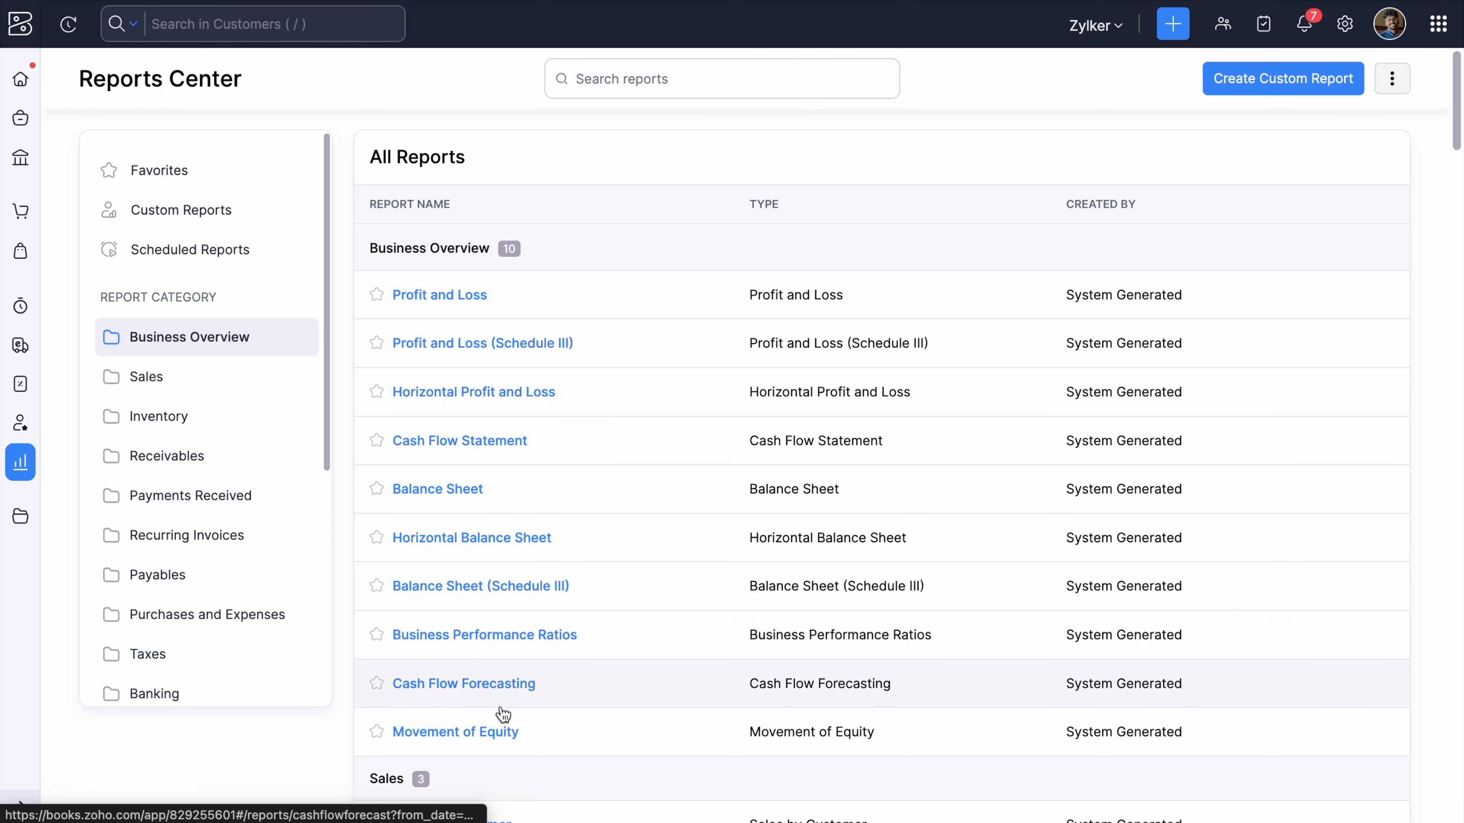
click(551, 738)
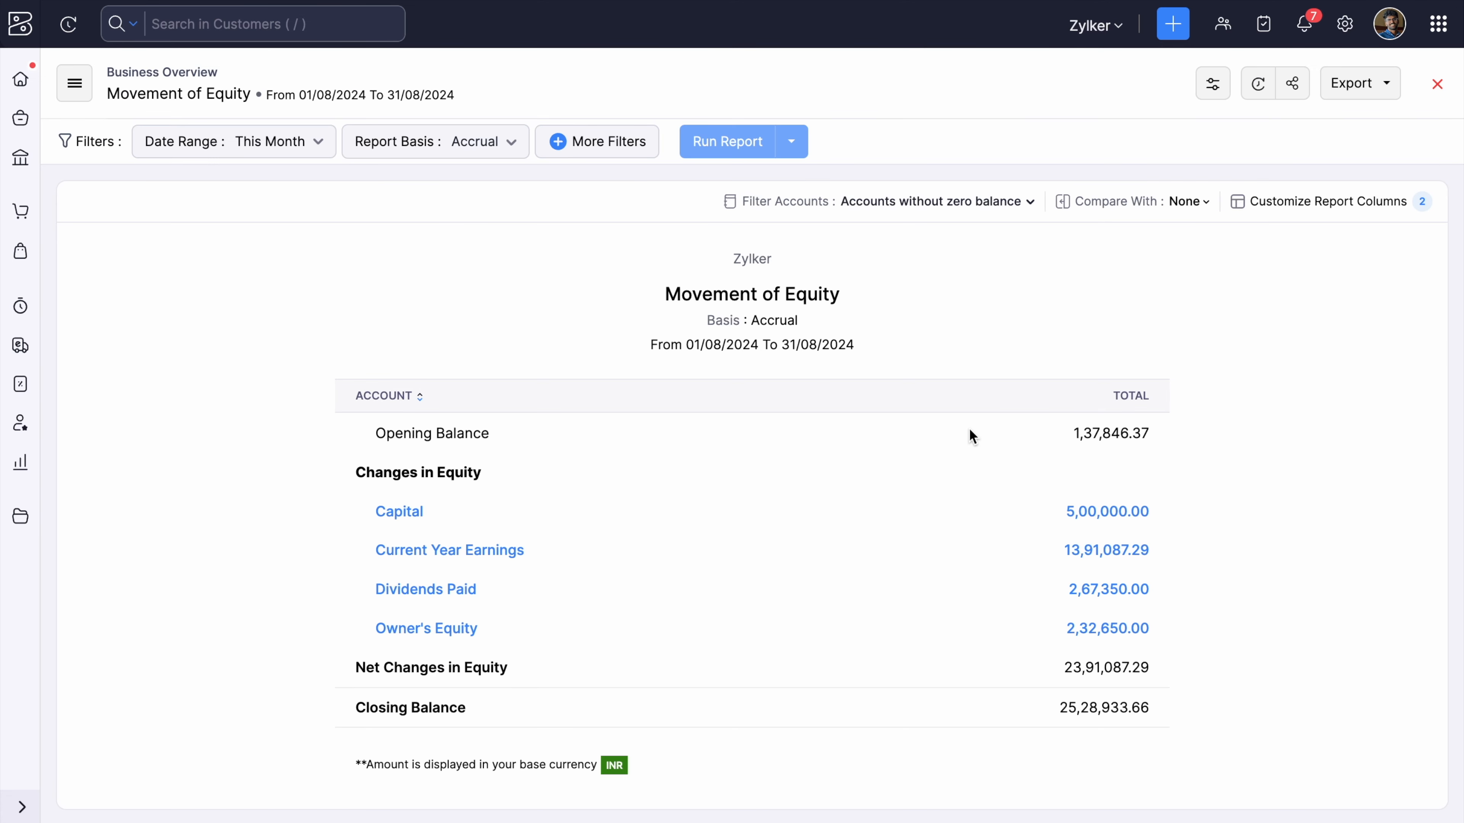
Set up a PDF export of the Movement of Equity report and protect the file with a password.
click(1373, 89)
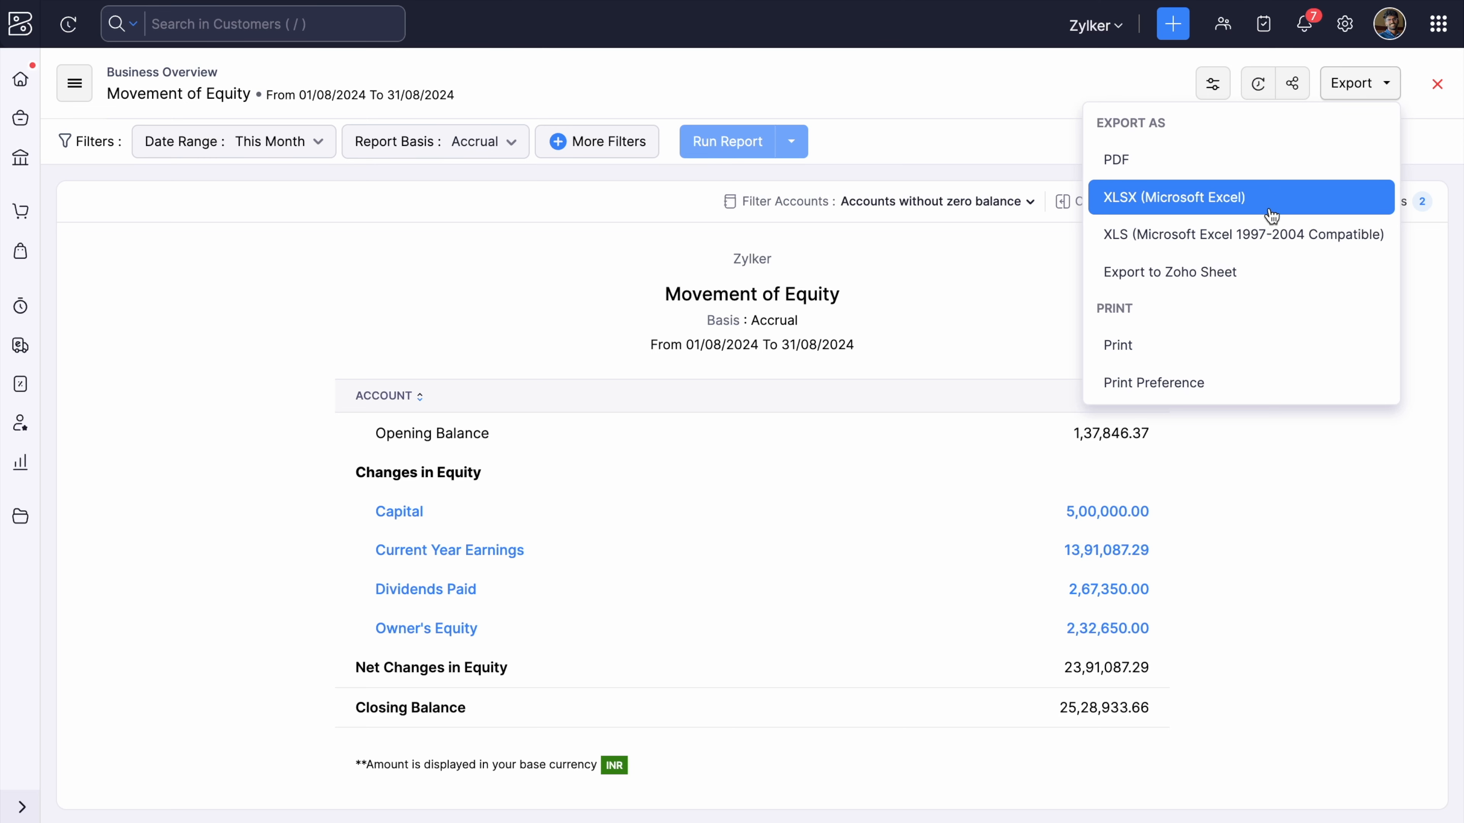
click(1289, 179)
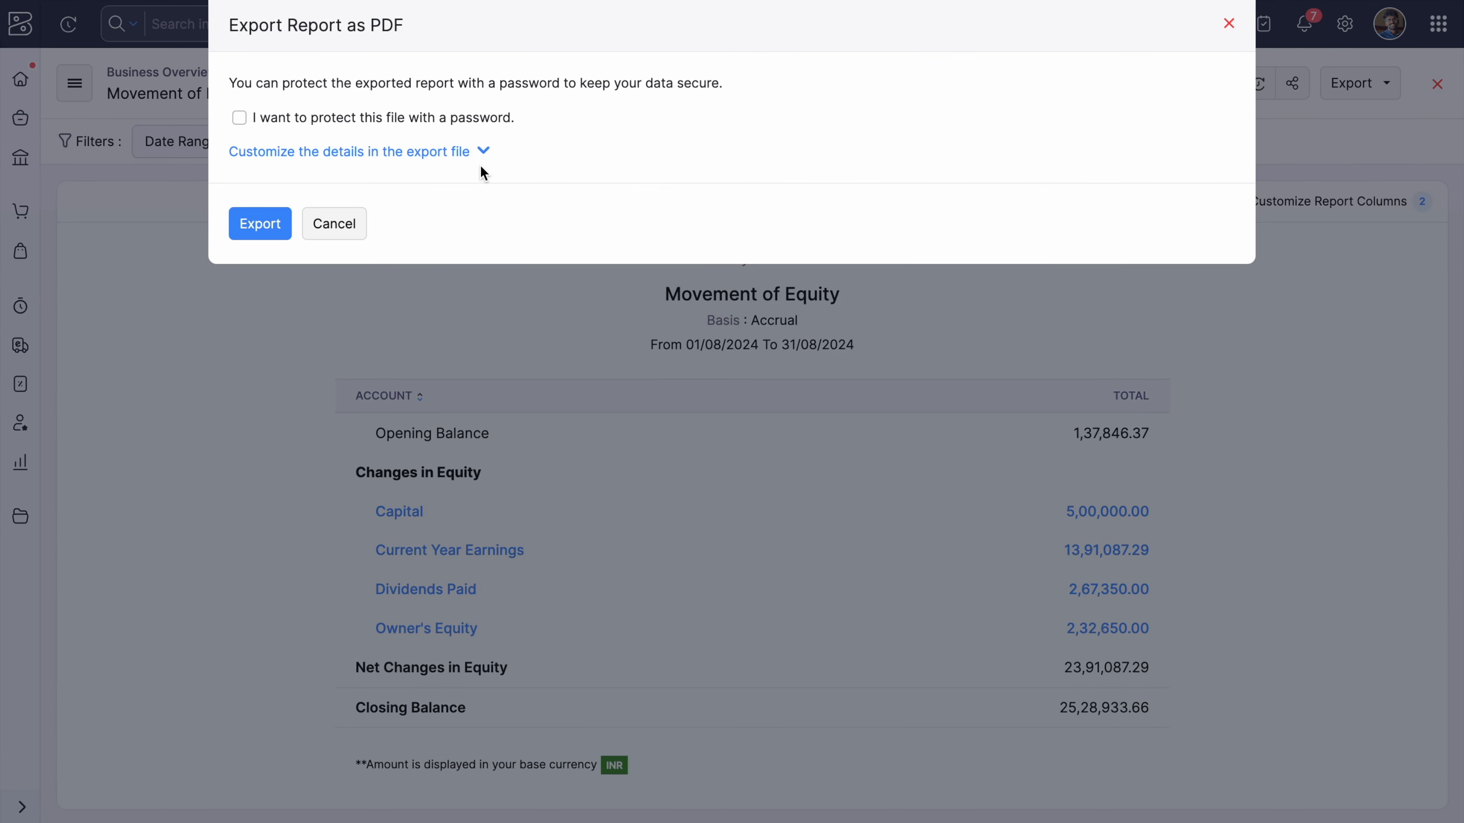
click(239, 118)
text(•••••••••••)
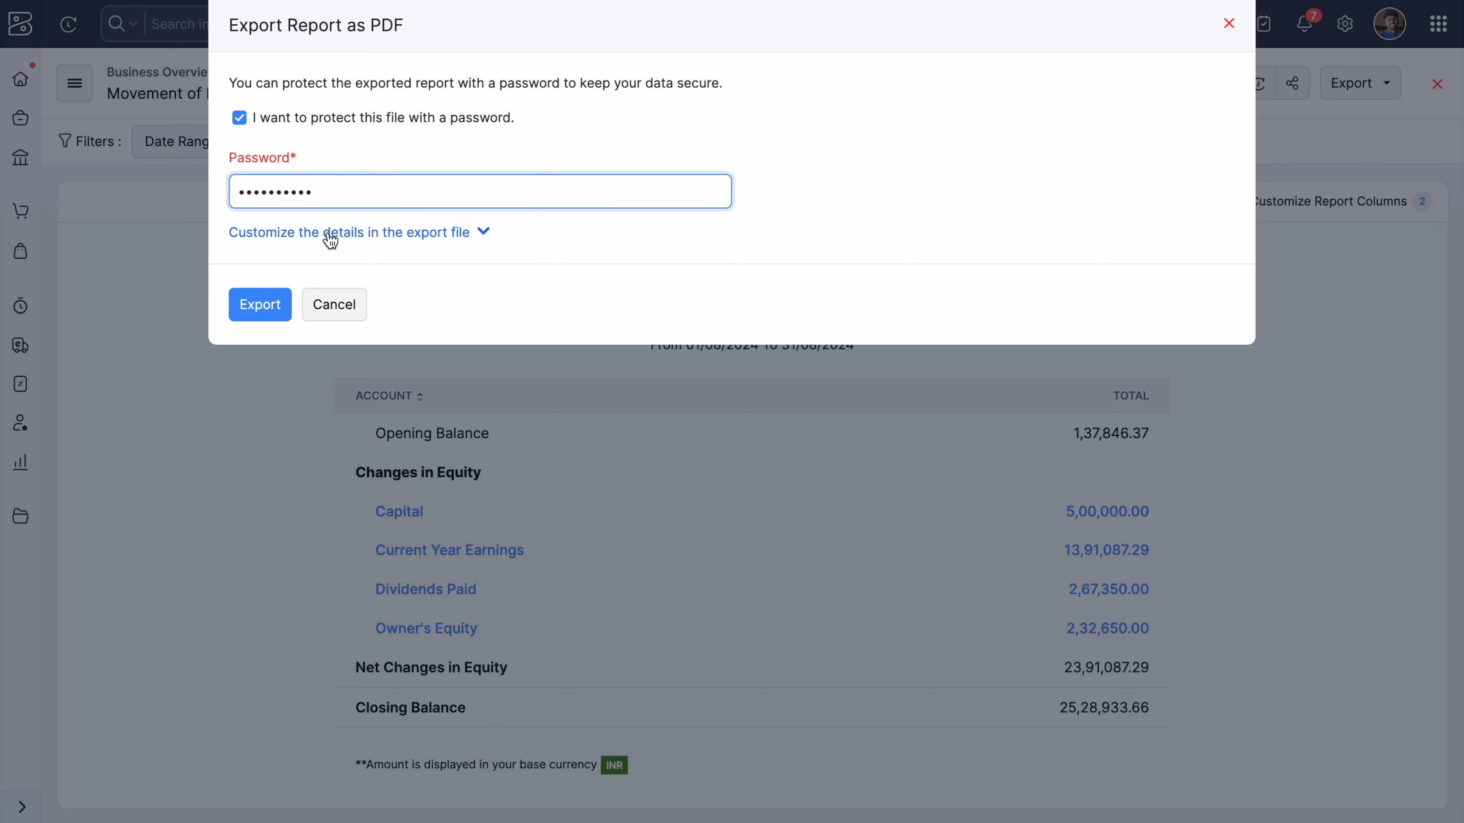
Add page number, generated by, generated date and generated time to the export details, review the report layout options, and cancel the export.
click(330, 234)
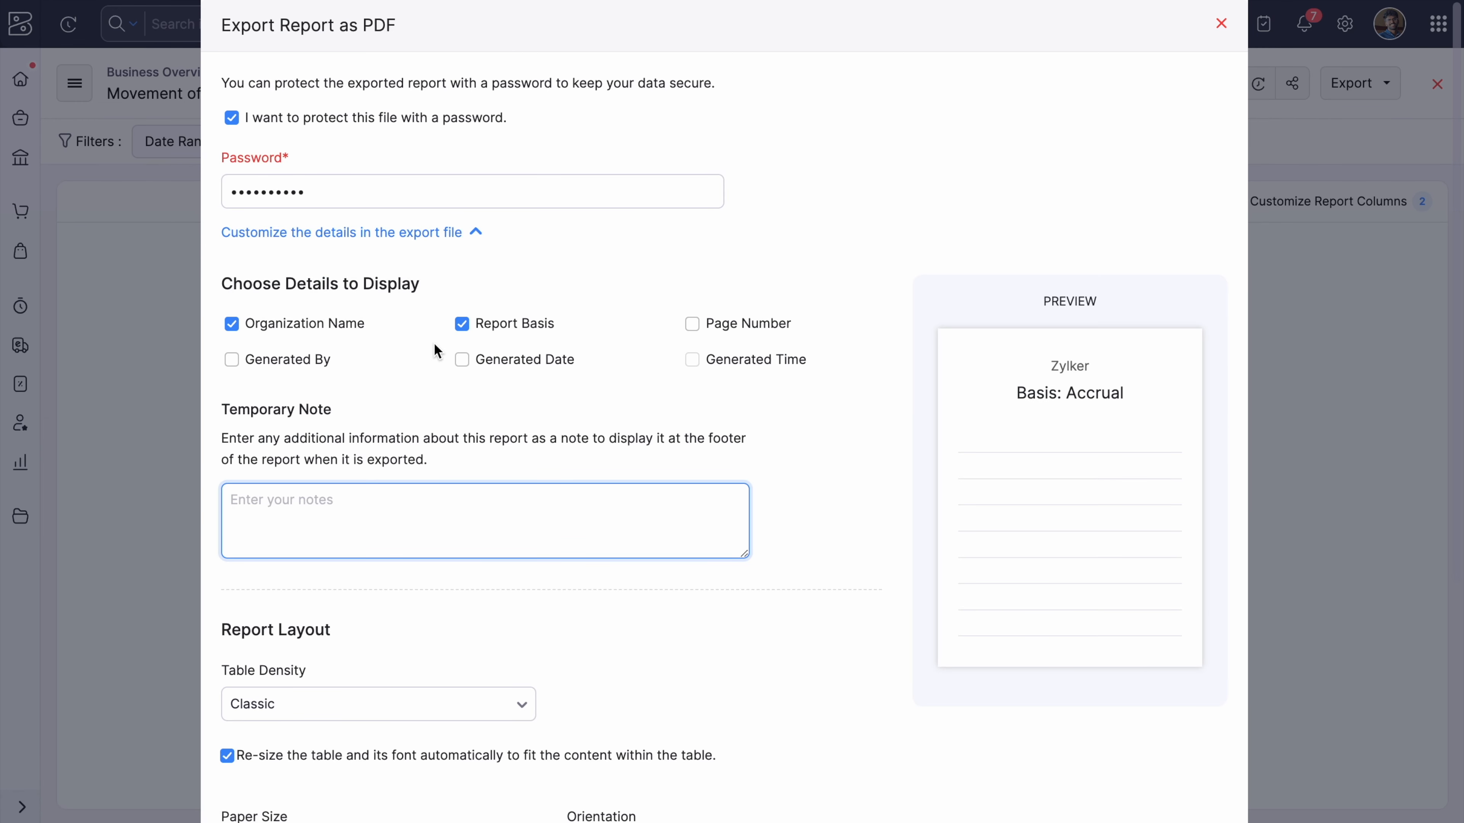
click(692, 324)
click(232, 360)
click(462, 360)
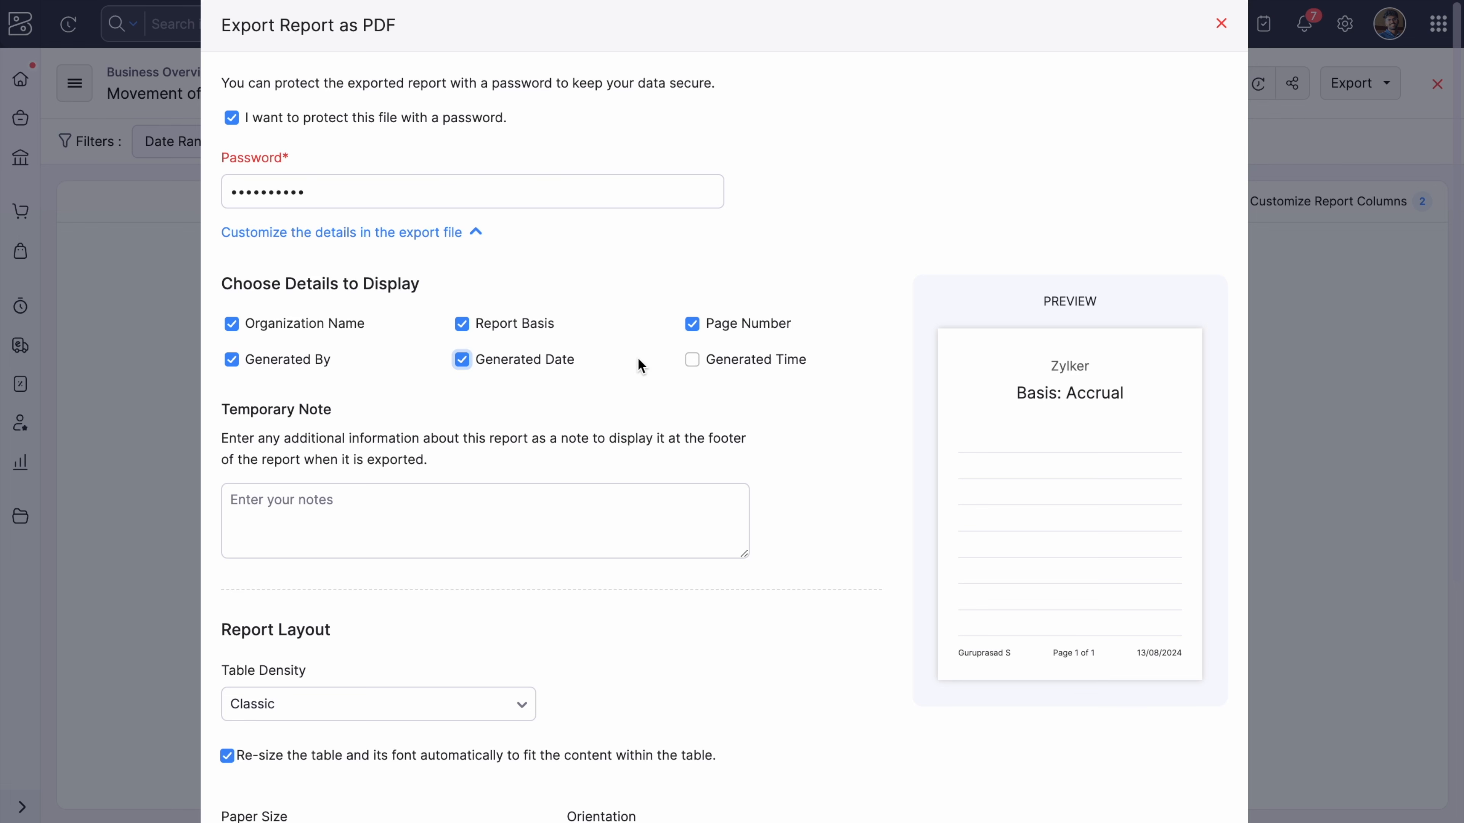
click(693, 361)
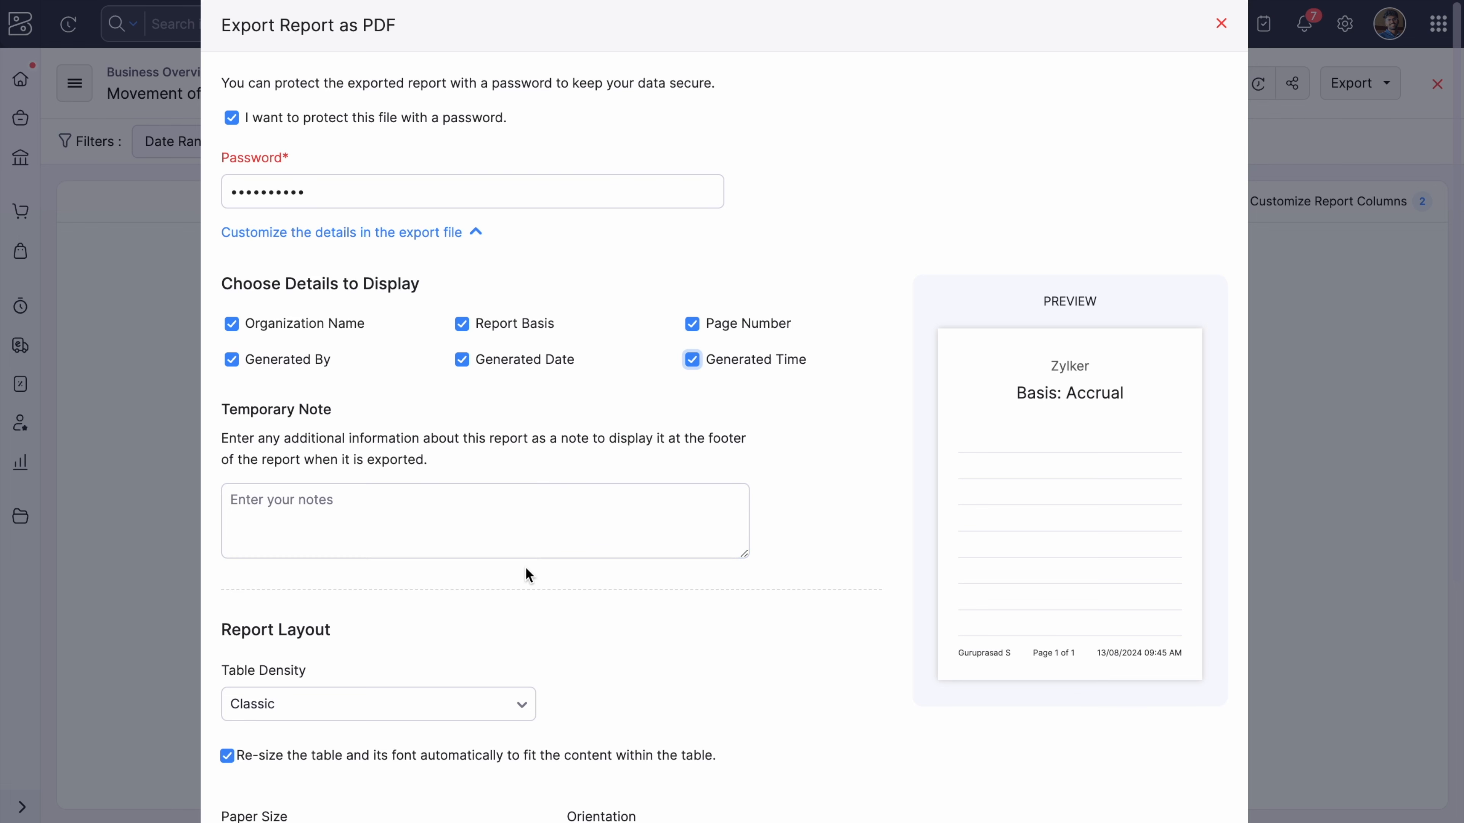
scroll(525, 566, down, 3)
scroll(493, 595, down, 4)
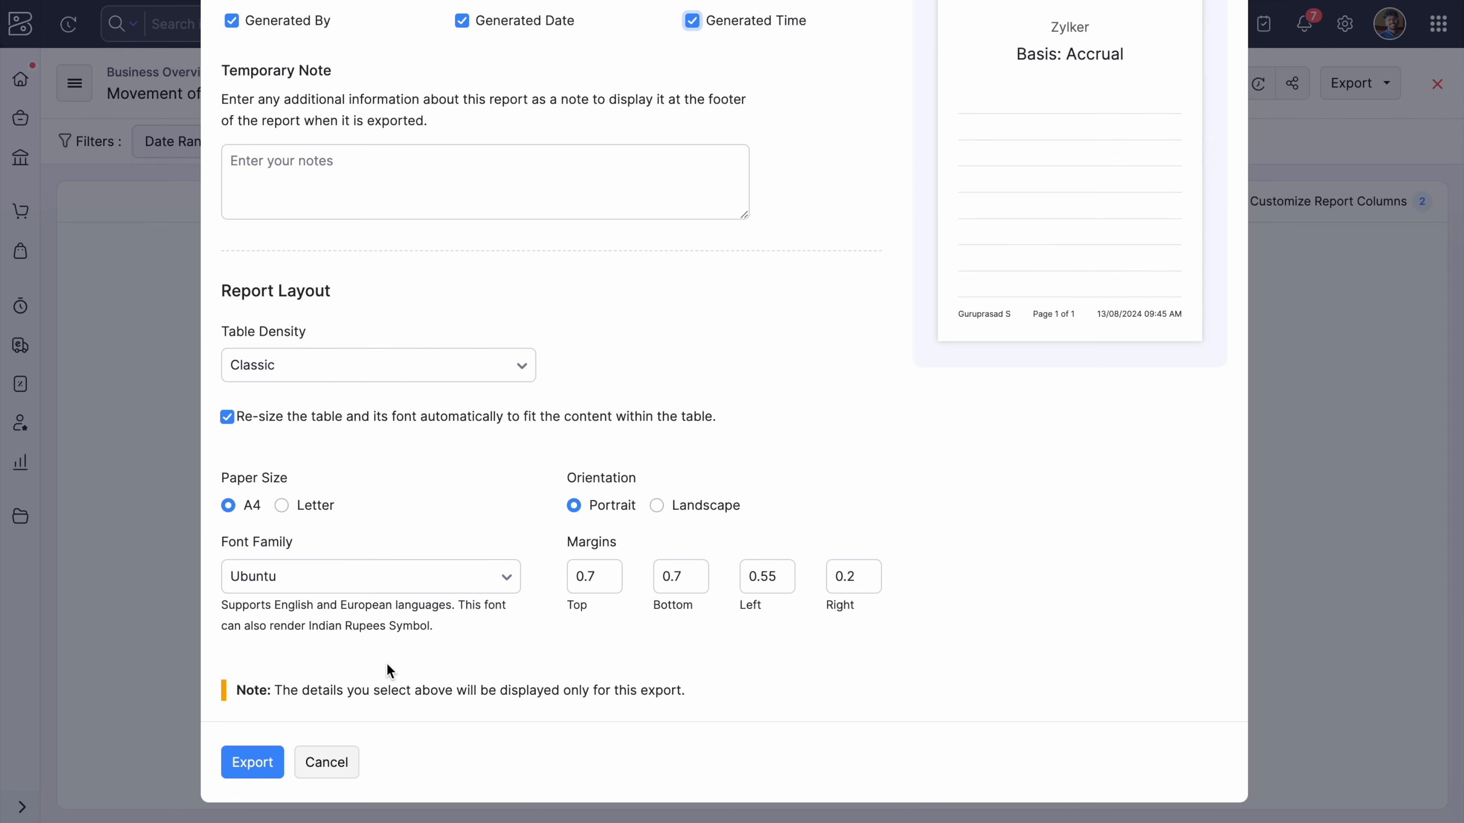
click(334, 756)
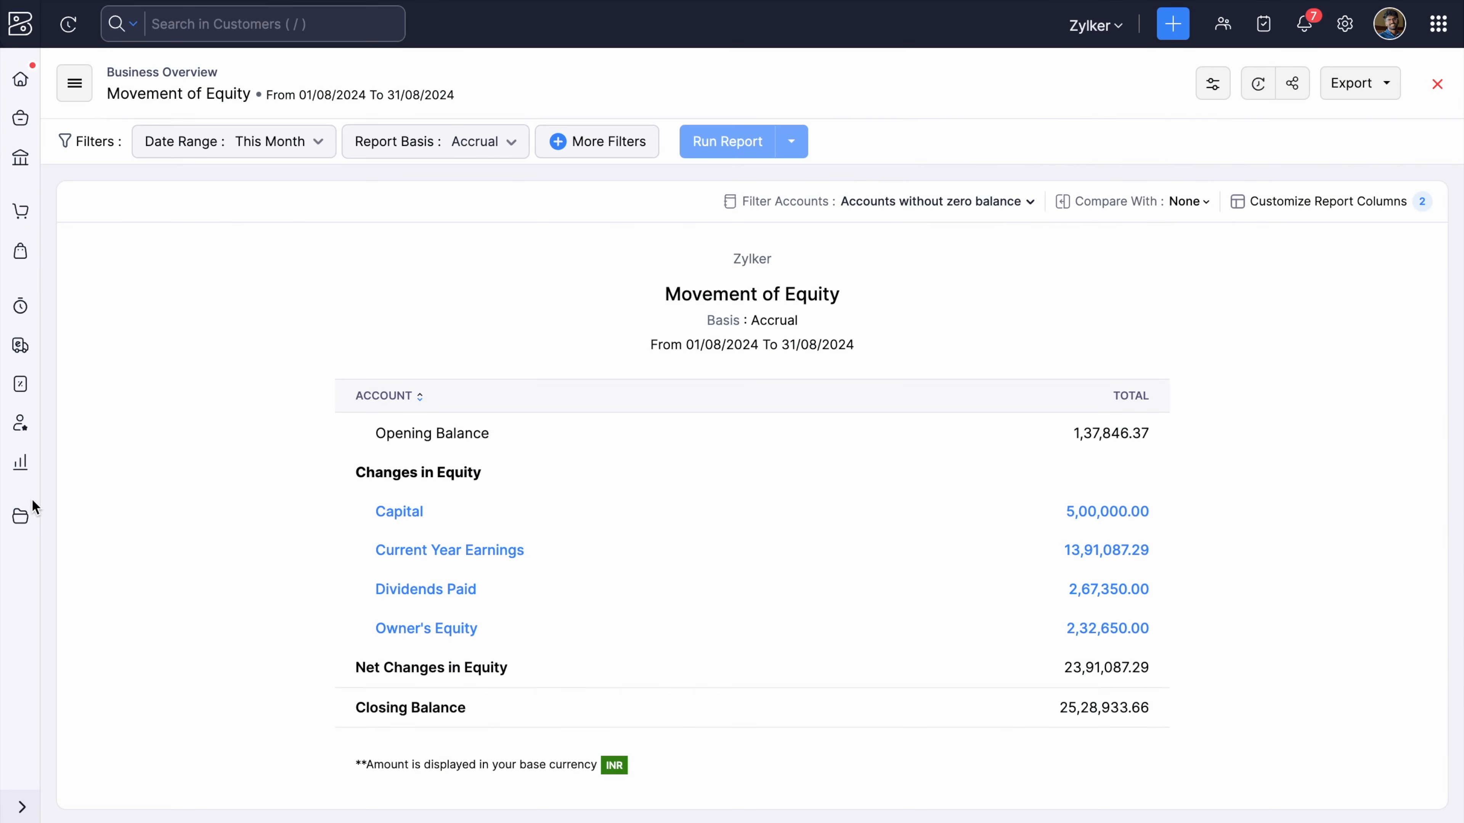
Return to the Reports Center's list of all reports.
click(20, 462)
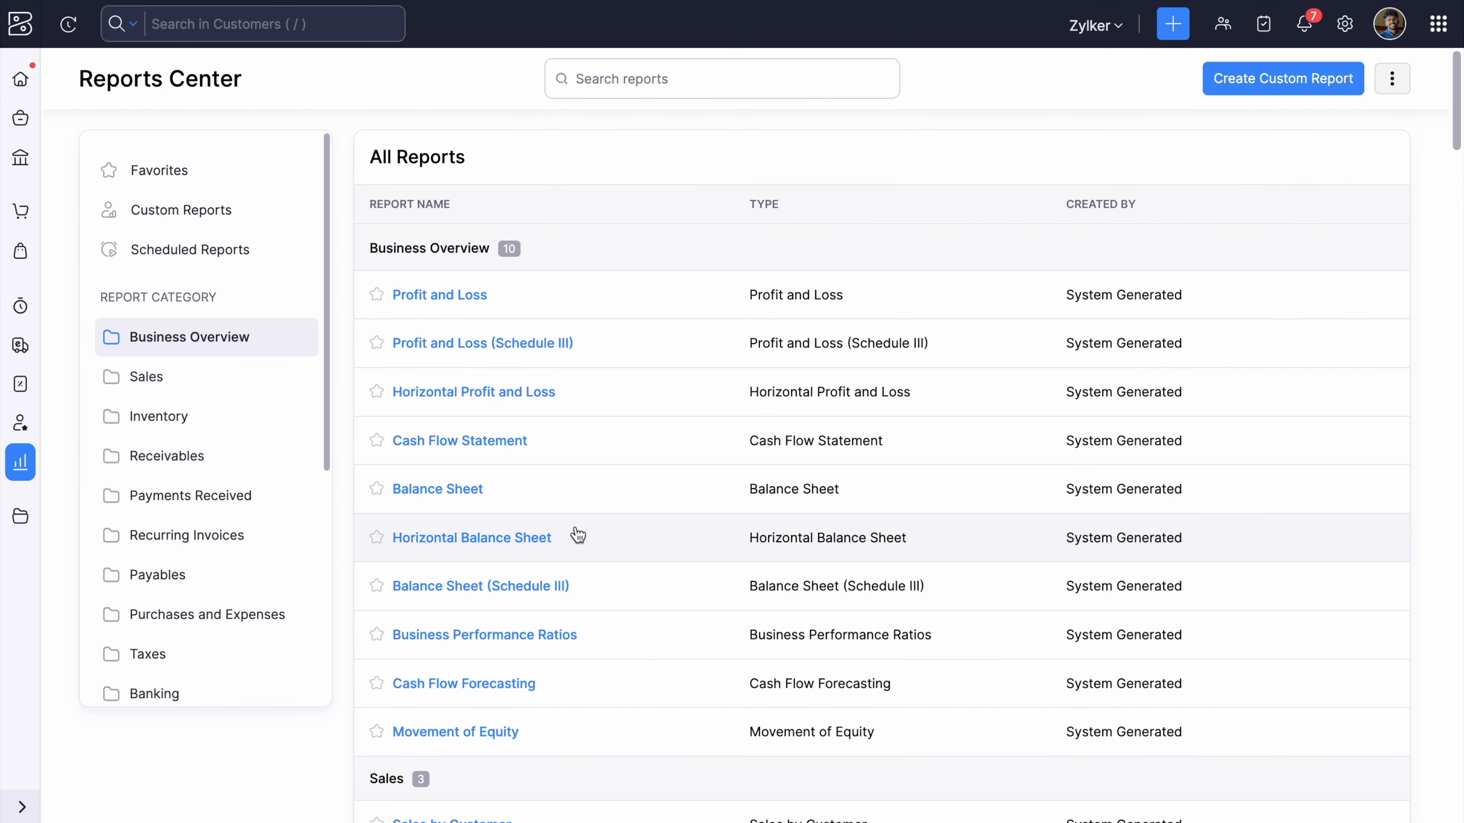